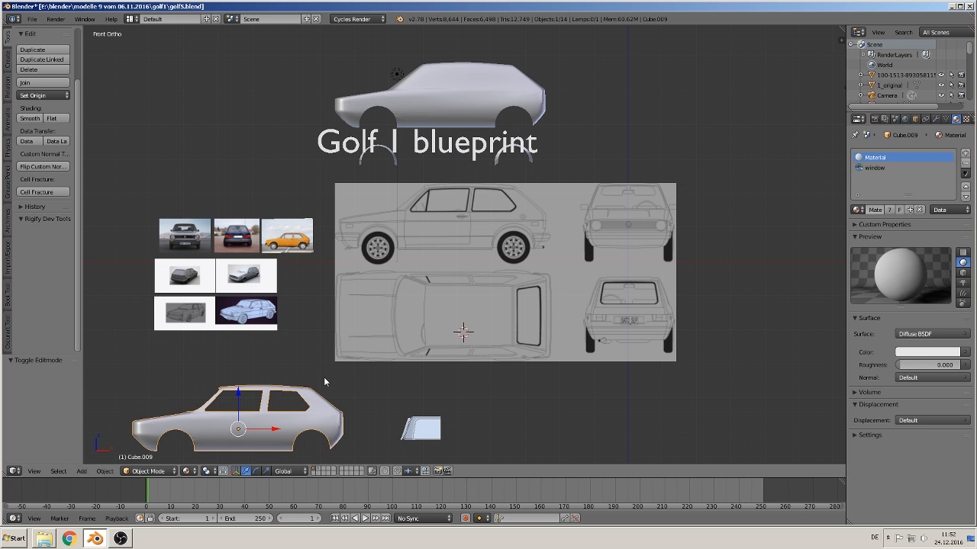
# Step: Place the 3D cursor at the door's upper front corner in the blueprint's side view
pyautogui.keyDown('shift'); pyautogui.moveTo(463, 254); pyautogui.dragTo(425, 306, button='middle'); pyautogui.keyUp('shift')
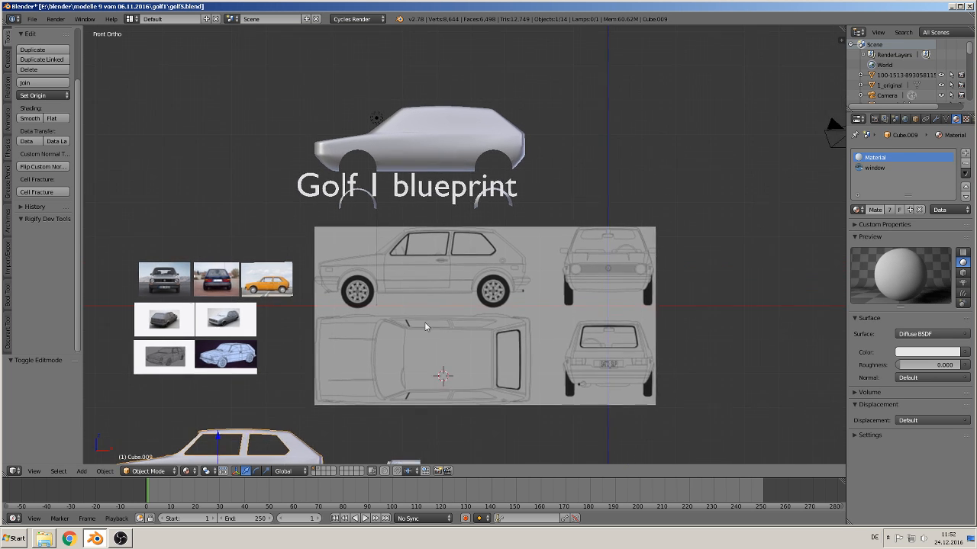
pyautogui.scroll(4, 418, 345)
pyautogui.scroll(4, 564, 197)
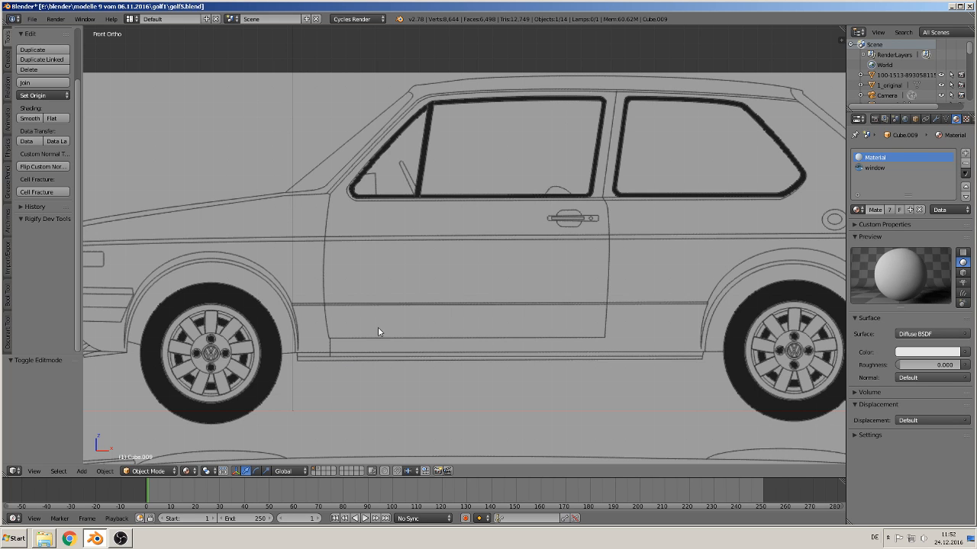
pyautogui.click(331, 196)
pyautogui.click(329, 193)
# Step: Start the Screencast Keys display for the viewport
pyautogui.press('n')
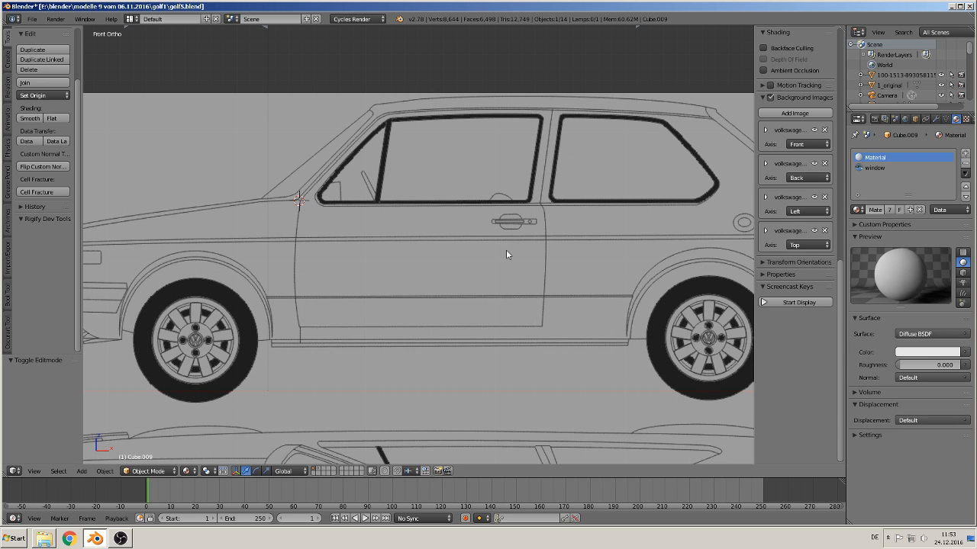
pyautogui.click(788, 303)
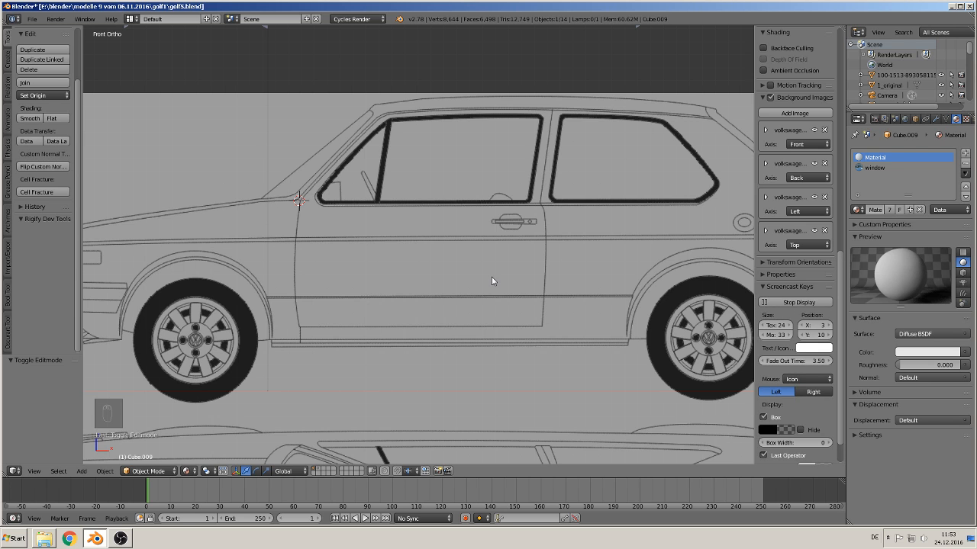
pyautogui.press('n')
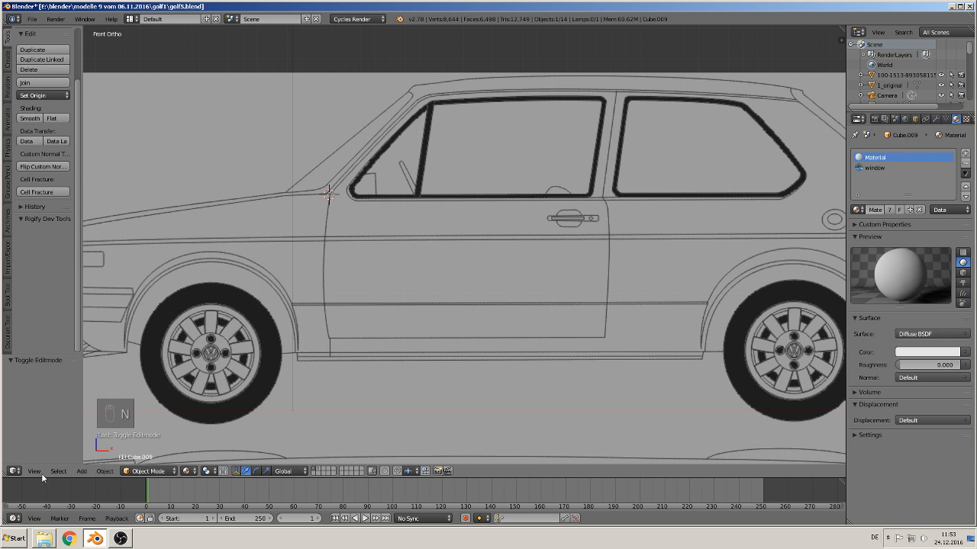
# Step: Add a Bezier curve at the 3D cursor and rotate it 90° about the X axis
pyautogui.click(82, 471)
pyautogui.moveTo(92, 459)
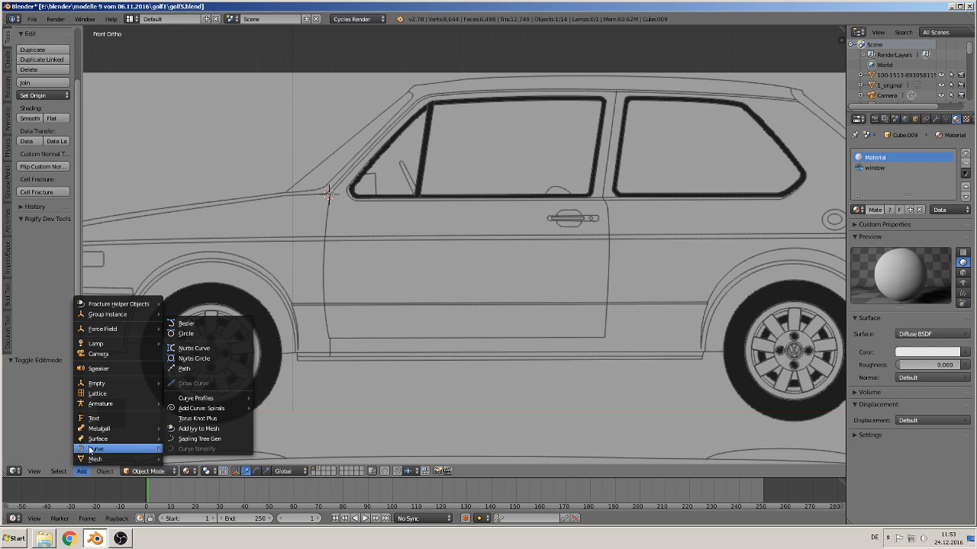
pyautogui.click(210, 324)
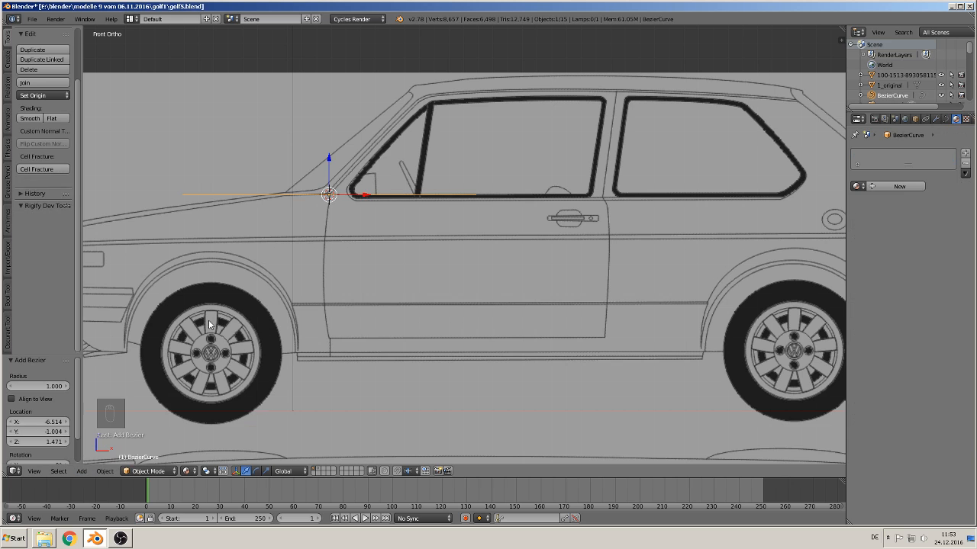
pyautogui.write('r')
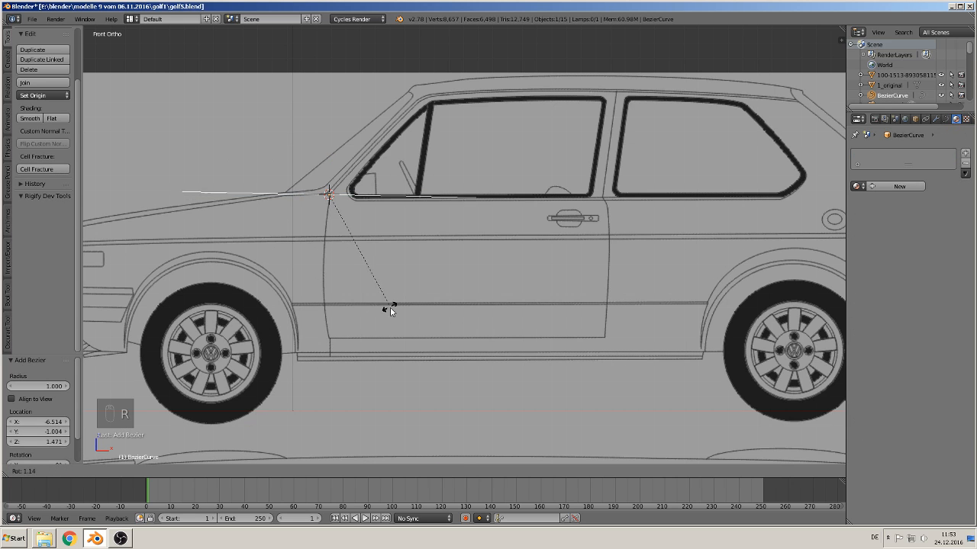
pyautogui.write('x90')
pyautogui.press('Return')
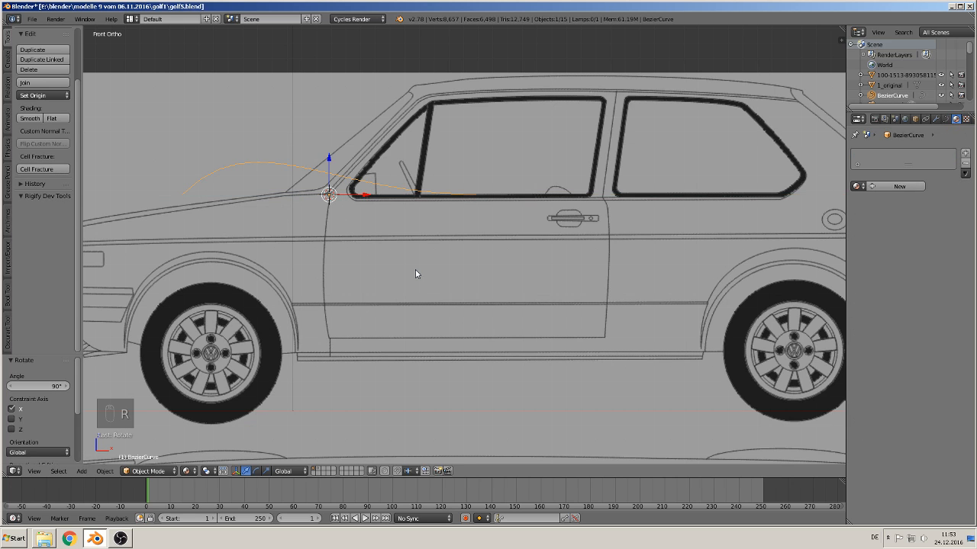
# Step: Move the curve about 1.007 units along X so its start point sits on the door's upper front corner
pyautogui.press('KP_1')
pyautogui.scroll(3, 405, 276)
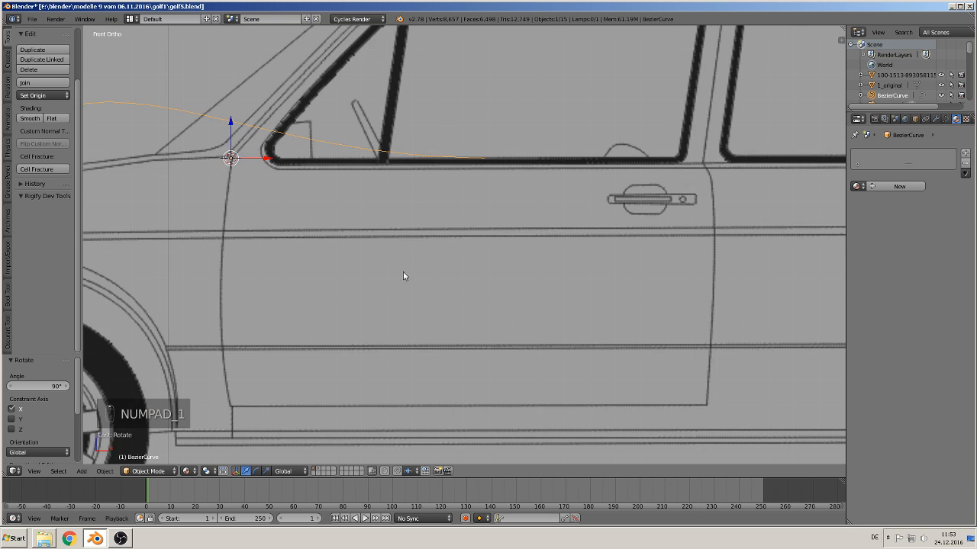
pyautogui.scroll(-3, 404, 276)
pyautogui.scroll(1, 373, 191)
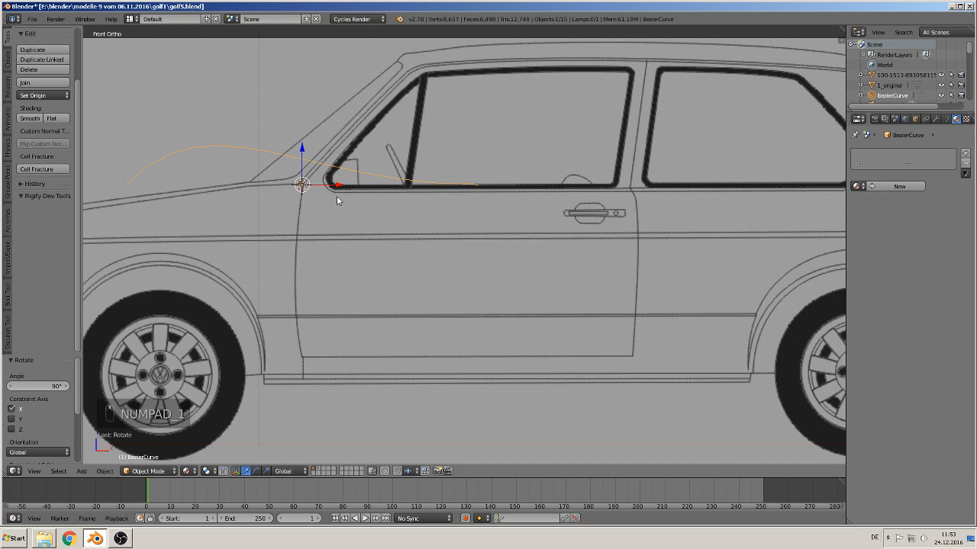
pyautogui.press('Tab')
pyautogui.press('Tab')
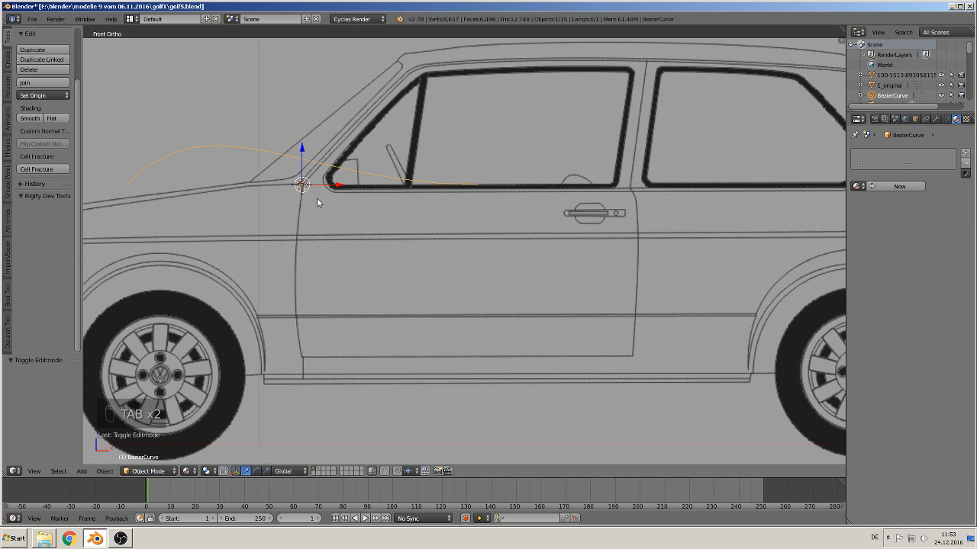
pyautogui.press('g')
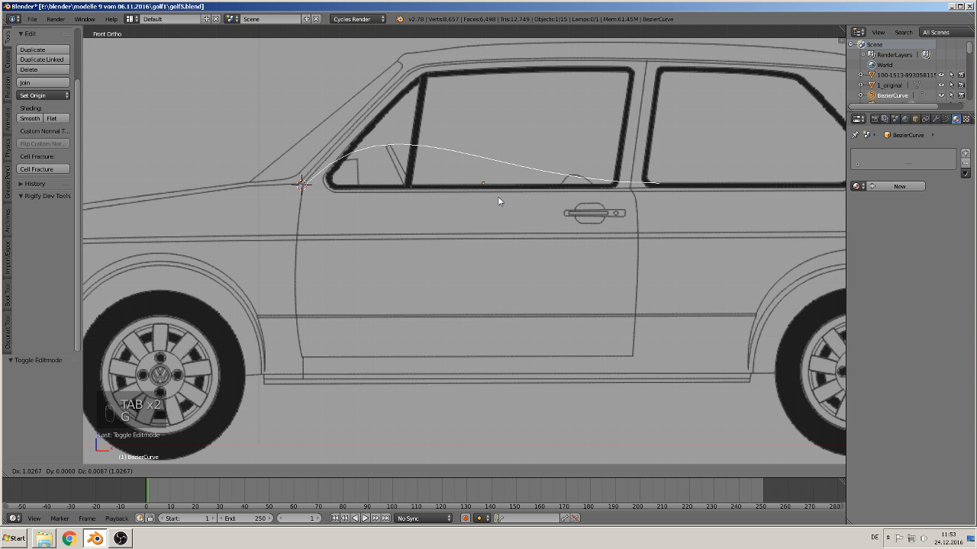
pyautogui.click(495, 198)
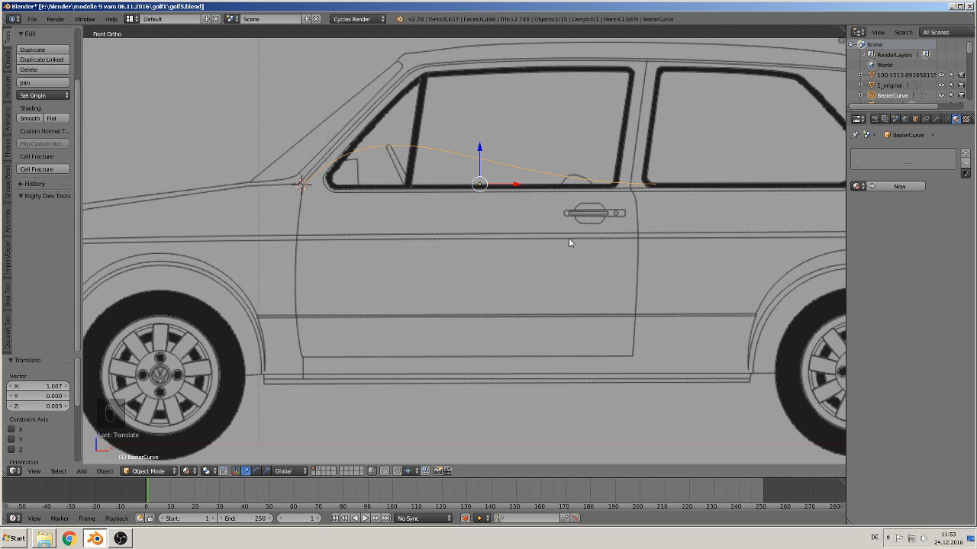
# Step: Move the curve's end point to the top of the windscreen pillar, about -1.416 in X and 0.607 in Z
pyautogui.keyDown('shift'); pyautogui.moveTo(569, 243); pyautogui.dragTo(571, 326, button='middle'); pyautogui.keyUp('shift')
pyautogui.scroll(2, 568, 326)
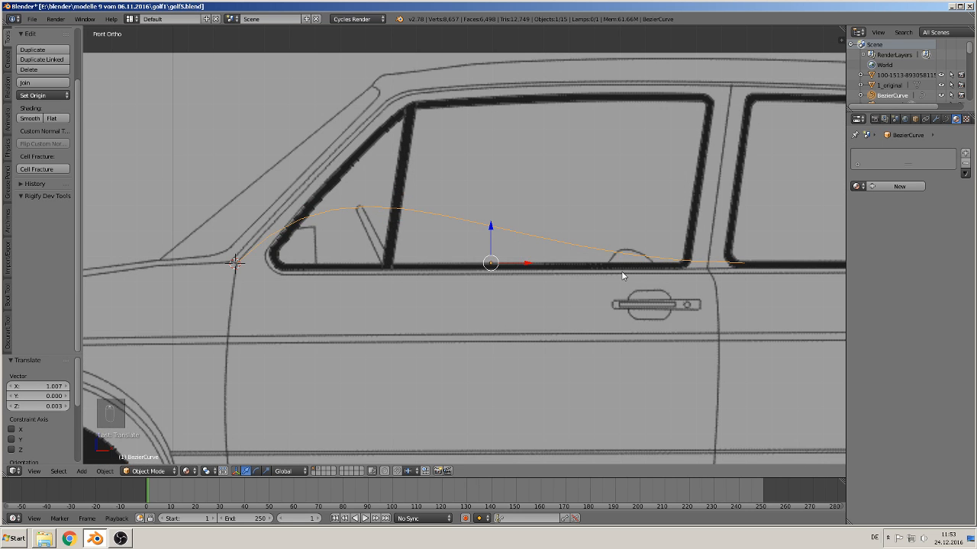
pyautogui.press('Tab')
pyautogui.rightClick(744, 262)
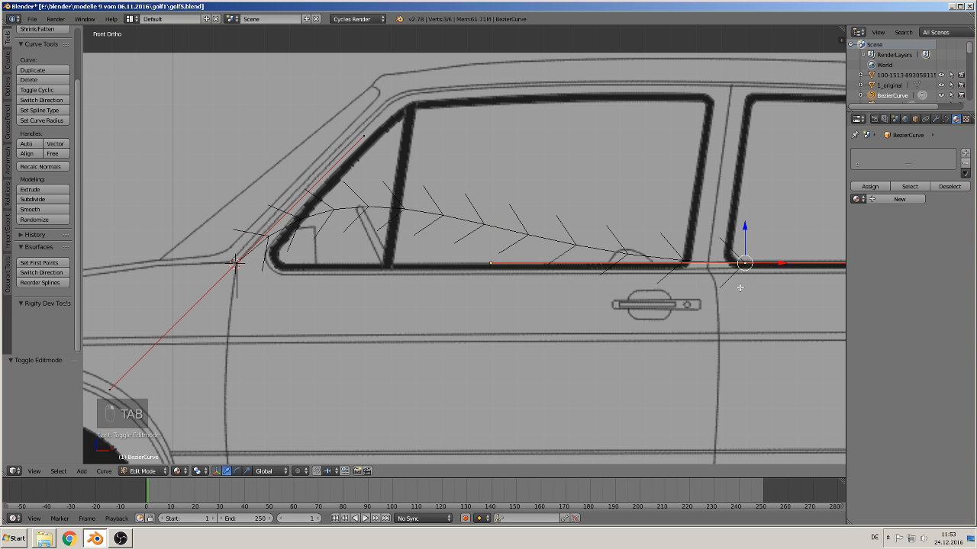
pyautogui.press('g')
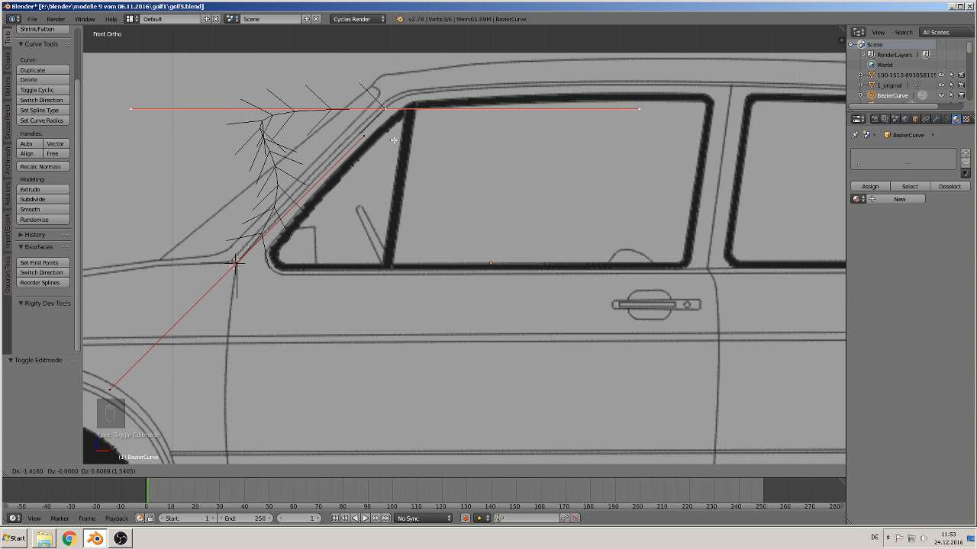
pyautogui.click(394, 139)
# Step: Shorten the start point's upper handle along the windscreen pillar by moving it about -0.435 in X and -0.425 in Z
pyautogui.keyDown('shift'); pyautogui.moveTo(432, 164); pyautogui.dragTo(504, 314, button='middle'); pyautogui.keyUp('shift')
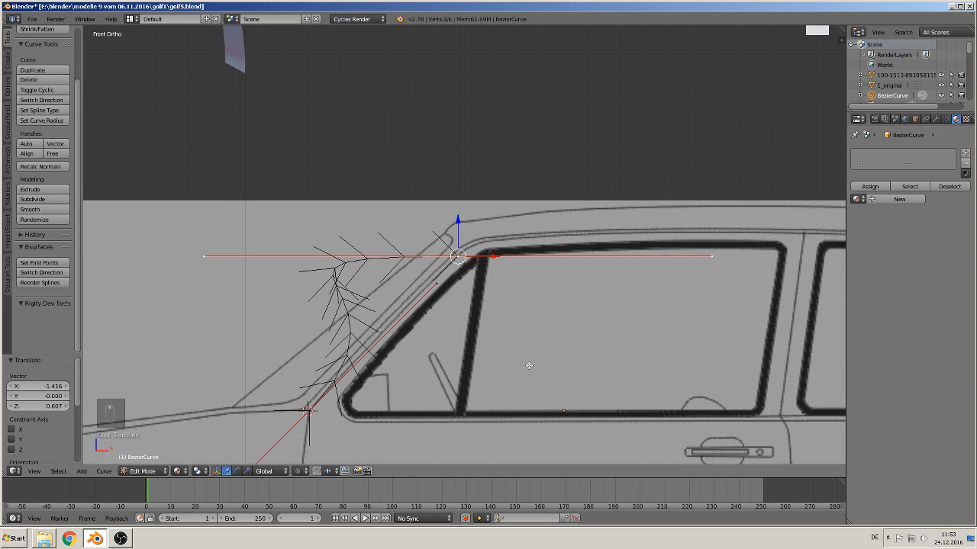
pyautogui.scroll(1, 524, 377)
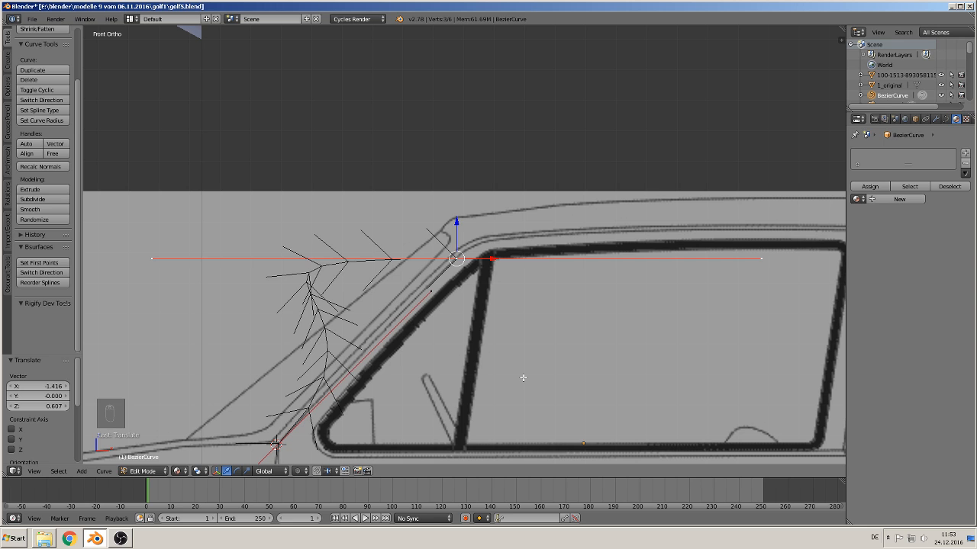
pyautogui.keyDown('shift'); pyautogui.moveTo(519, 378); pyautogui.dragTo(508, 236, button='middle'); pyautogui.keyUp('shift')
pyautogui.rightClick(475, 221)
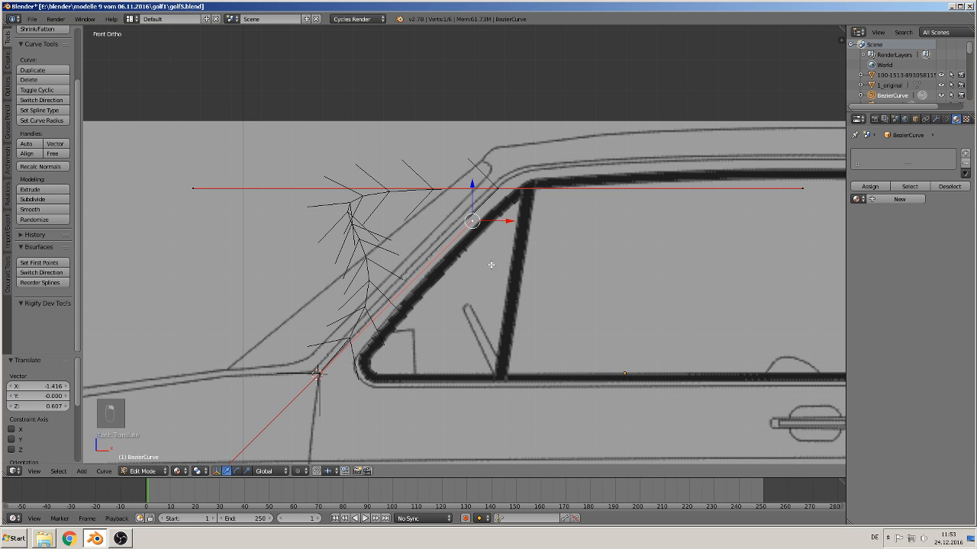
pyautogui.rightClick(318, 373)
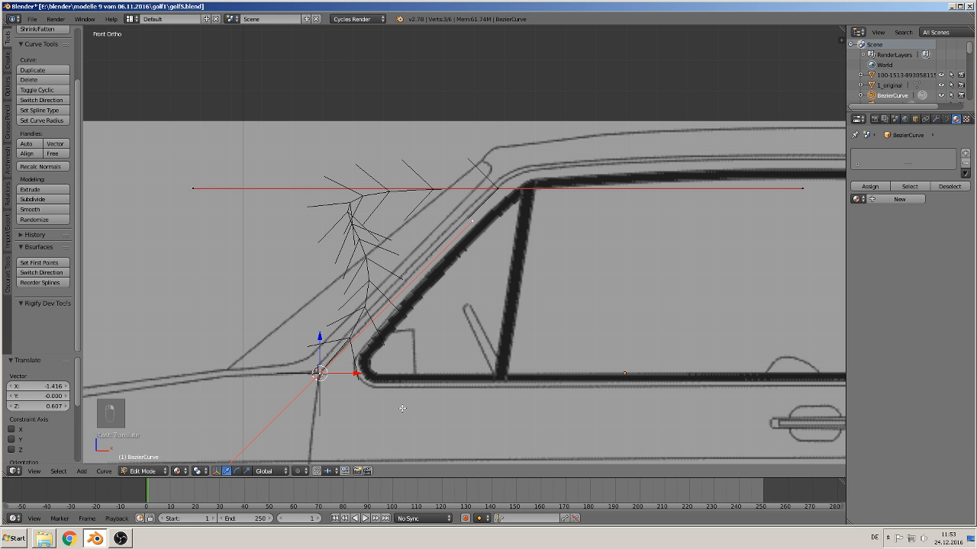
pyautogui.scroll(-4, 404, 347)
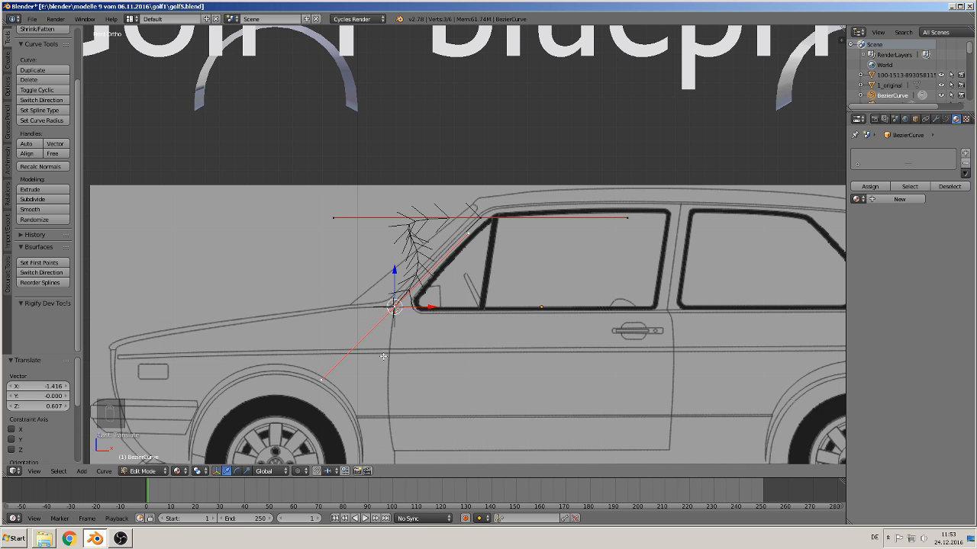
pyautogui.rightClick(475, 245)
pyautogui.scroll(3, 469, 365)
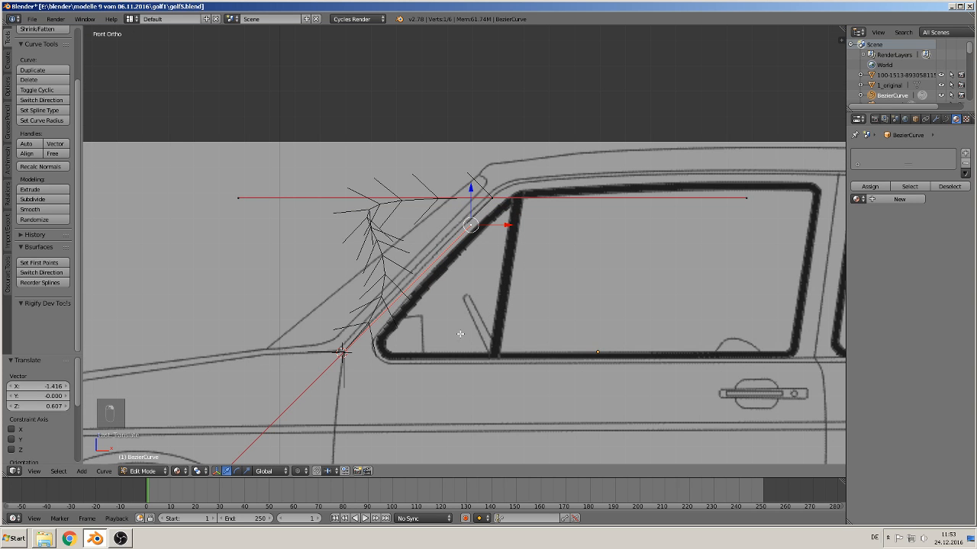
pyautogui.press('g')
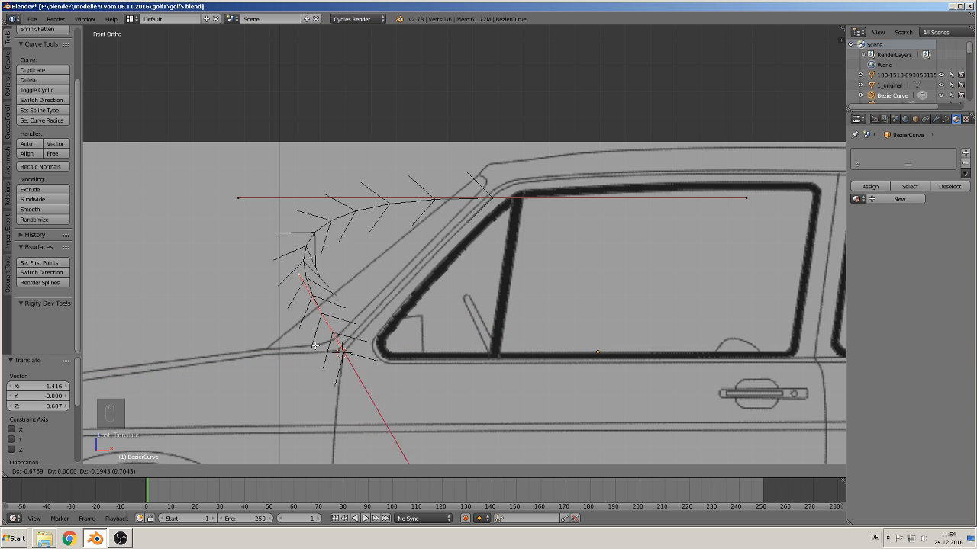
pyautogui.rightClick(347, 345)
pyautogui.press('g')
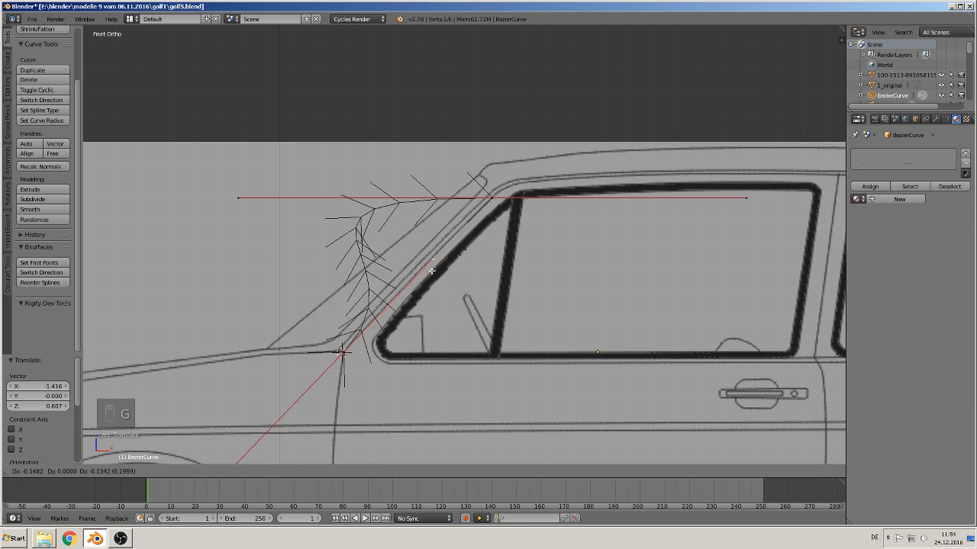
pyautogui.click(366, 339)
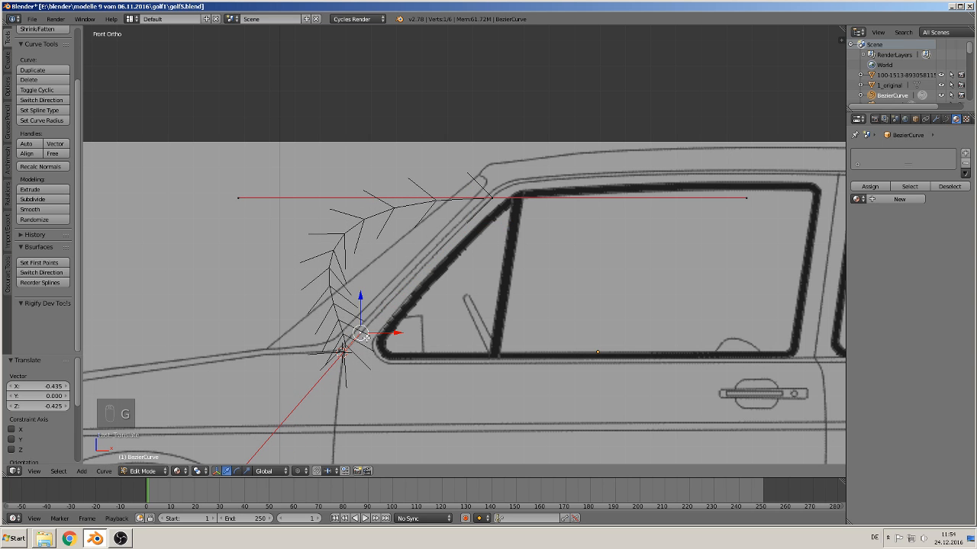
# Step: Move the end point's front handle onto the windscreen pillar line, about 0.707 in X and -0.298 in Z
pyautogui.rightClick(491, 194)
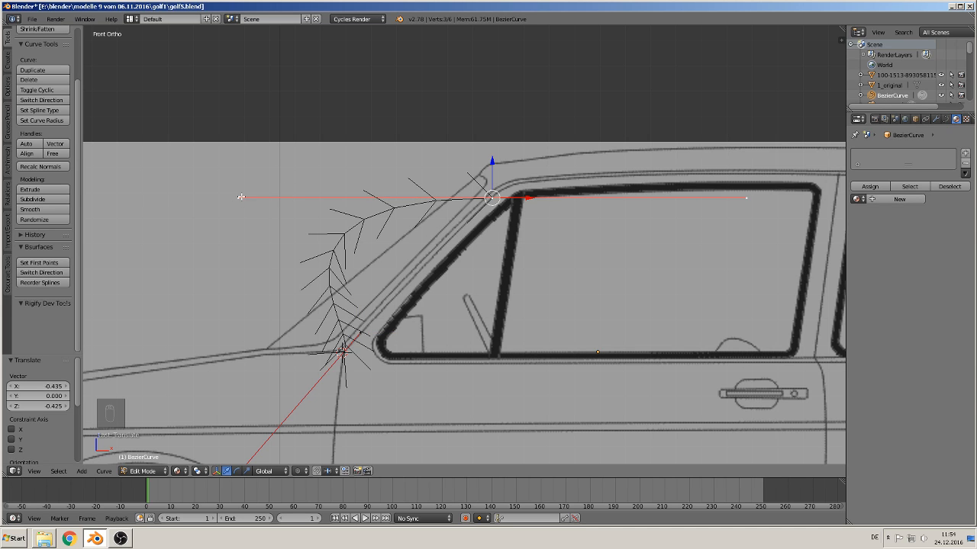
pyautogui.rightClick(241, 197)
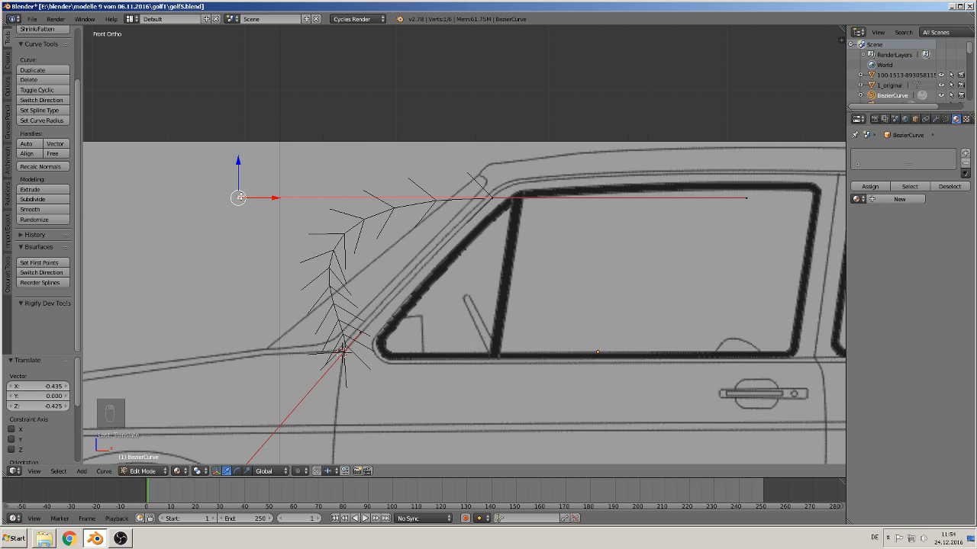
pyautogui.press('g')
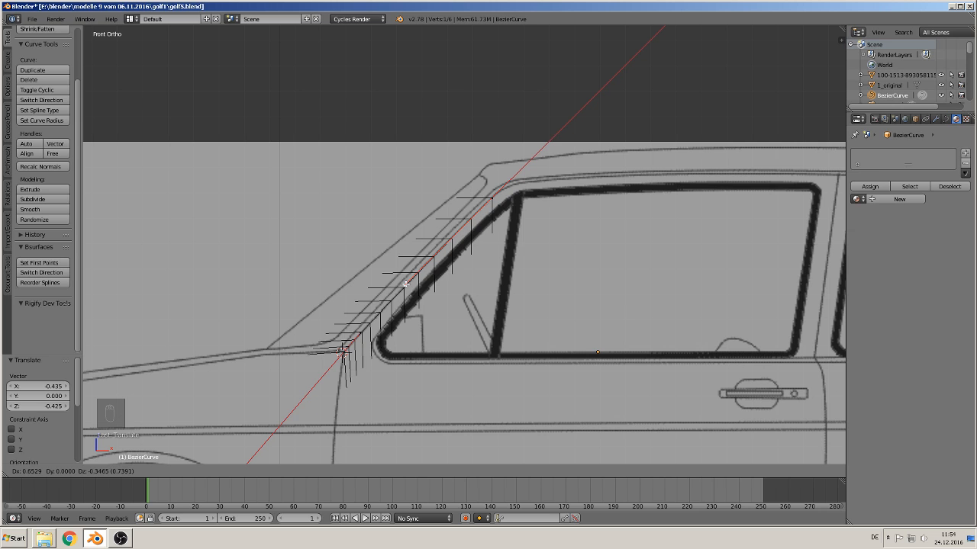
pyautogui.click(424, 273)
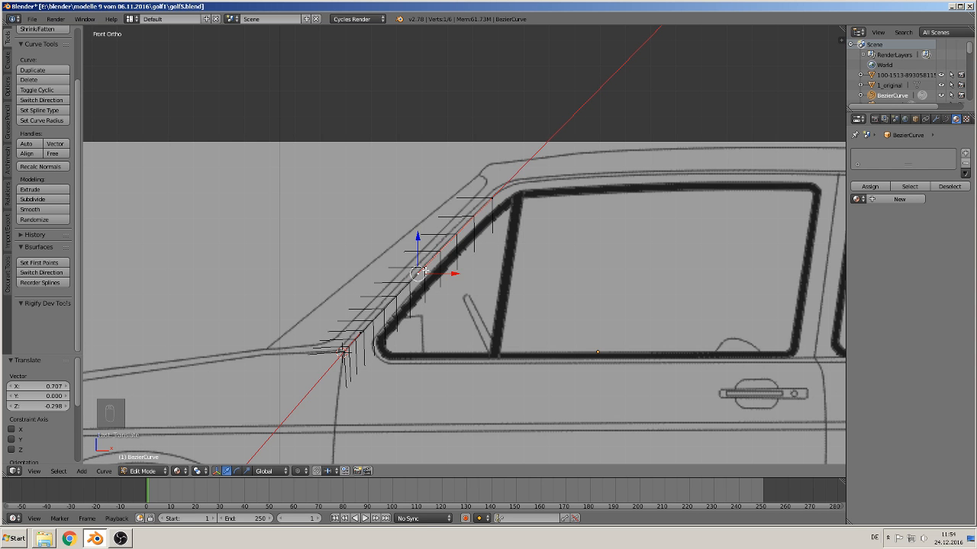
# Step: Pull the end point's outer handle in close to the pillar top, about -0.679 in X and -0.691 in Z
pyautogui.scroll(2, 475, 244)
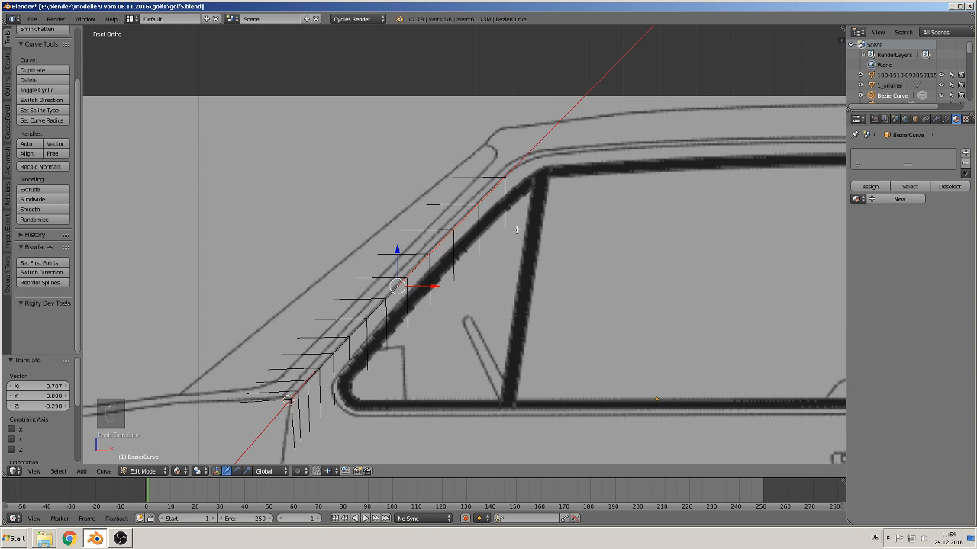
pyautogui.scroll(-2, 527, 191)
pyautogui.keyDown('shift'); pyautogui.scroll(3, 568, 107); pyautogui.keyUp('shift')
pyautogui.rightClick(549, 122)
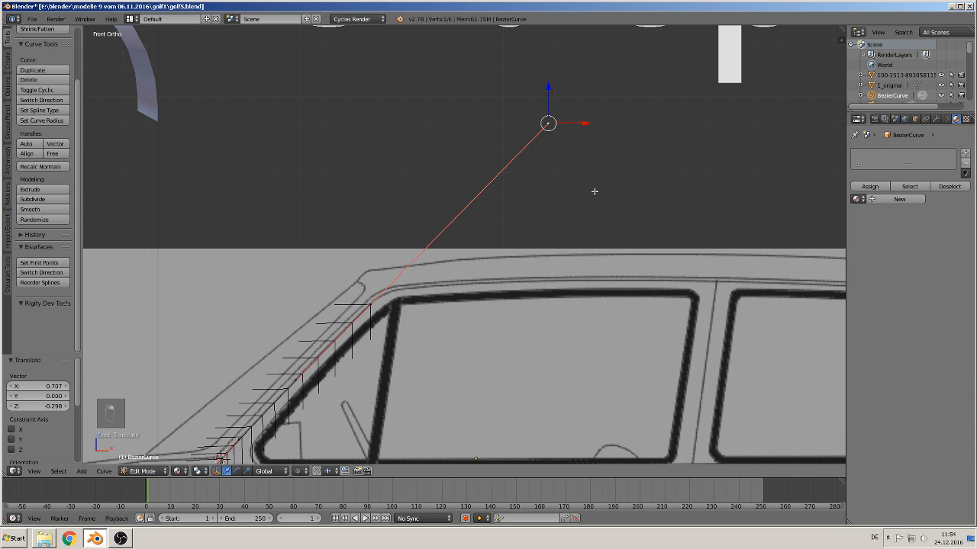
pyautogui.press('g')
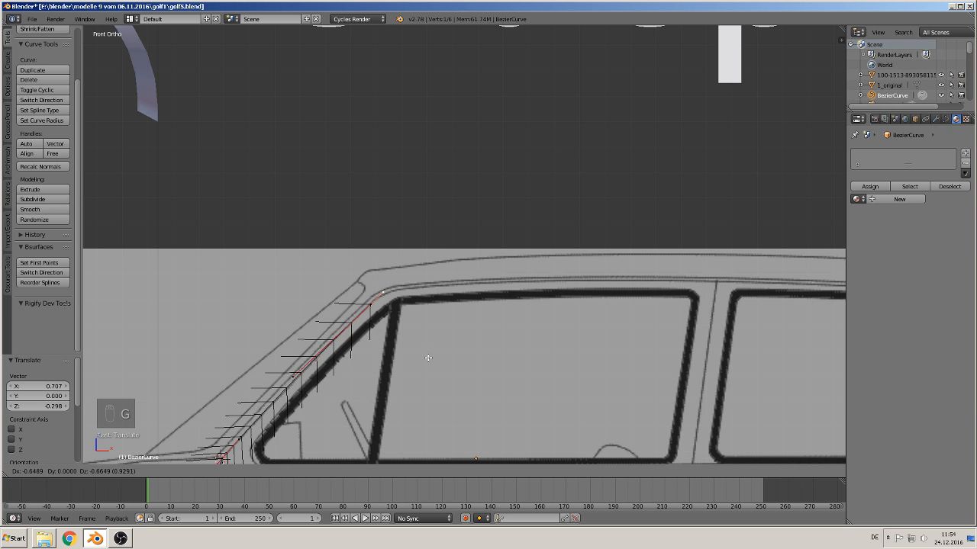
pyautogui.click(421, 364)
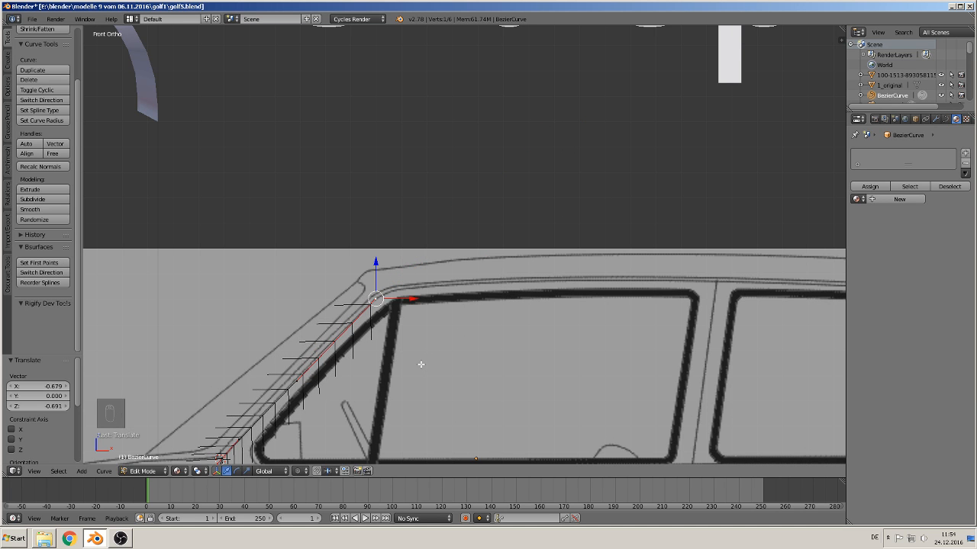
pyautogui.scroll(4, 421, 368)
pyautogui.keyDown('shift'); pyautogui.moveTo(428, 349); pyautogui.dragTo(594, 183, button='middle'); pyautogui.keyUp('shift')
pyautogui.scroll(1, 526, 248)
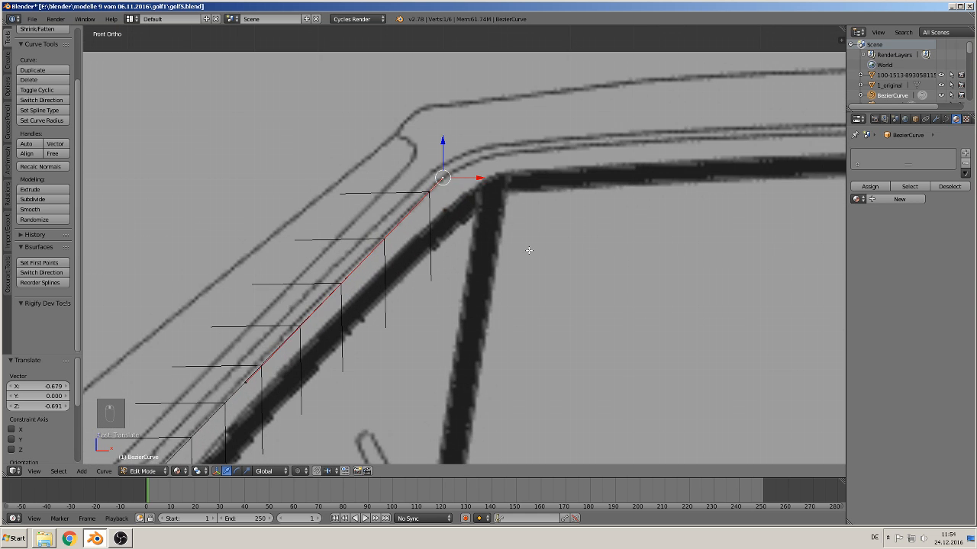
# Step: Extrude the curve's end point from the pillar top around the front roof corner, about 0.115 in X and 0.059 in Z
pyautogui.keyDown('shift'); pyautogui.moveTo(495, 258); pyautogui.dragTo(417, 332, button='middle'); pyautogui.keyUp('shift')
pyautogui.scroll(2, 417, 321)
pyautogui.rightClick(301, 284)
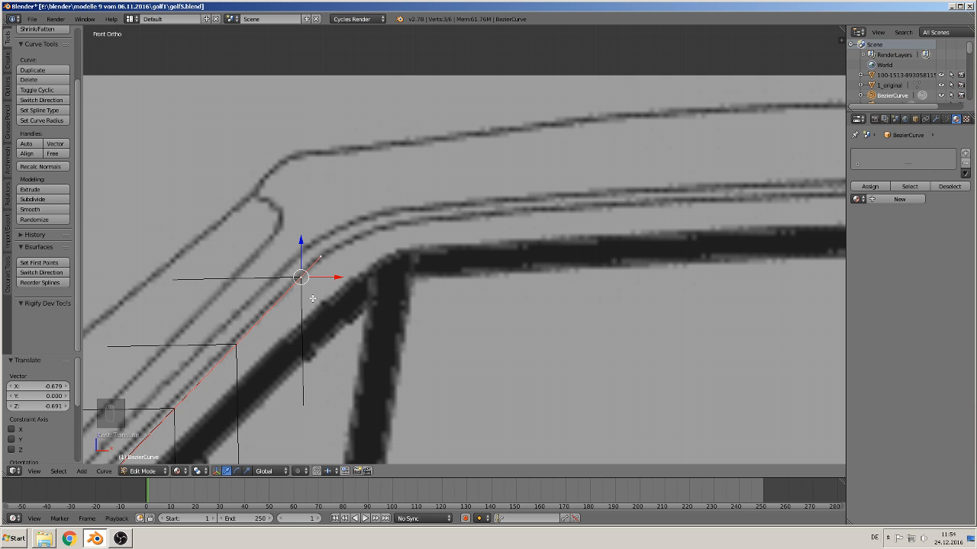
pyautogui.press('e')
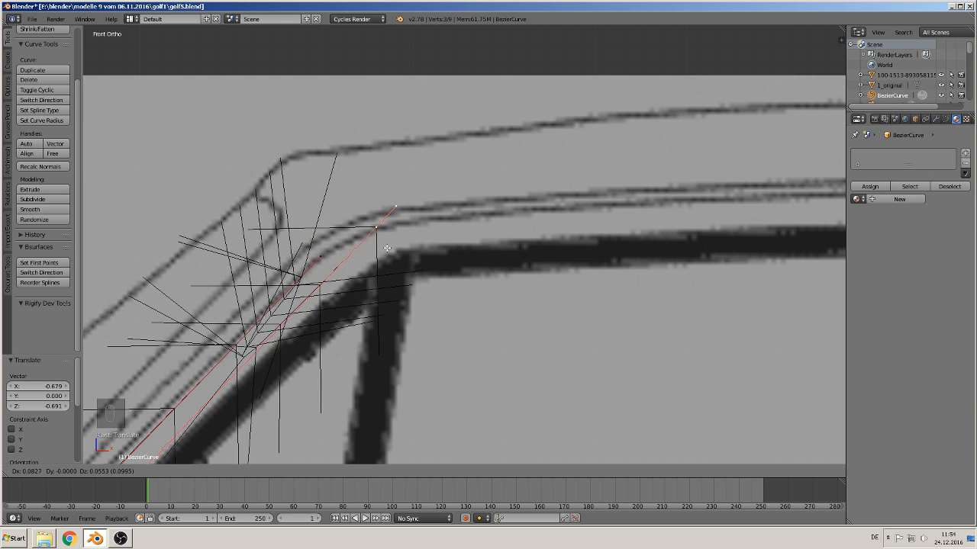
pyautogui.click(416, 244)
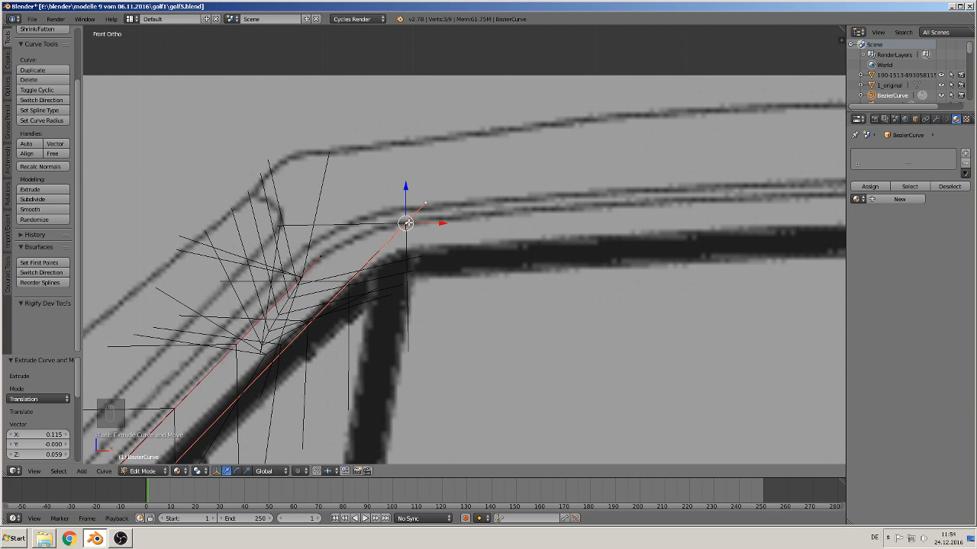
# Step: Move the new roof-corner point's rear handle up to the corner, about 0.252 in X and 0.286 in Z
pyautogui.scroll(-3, 379, 288)
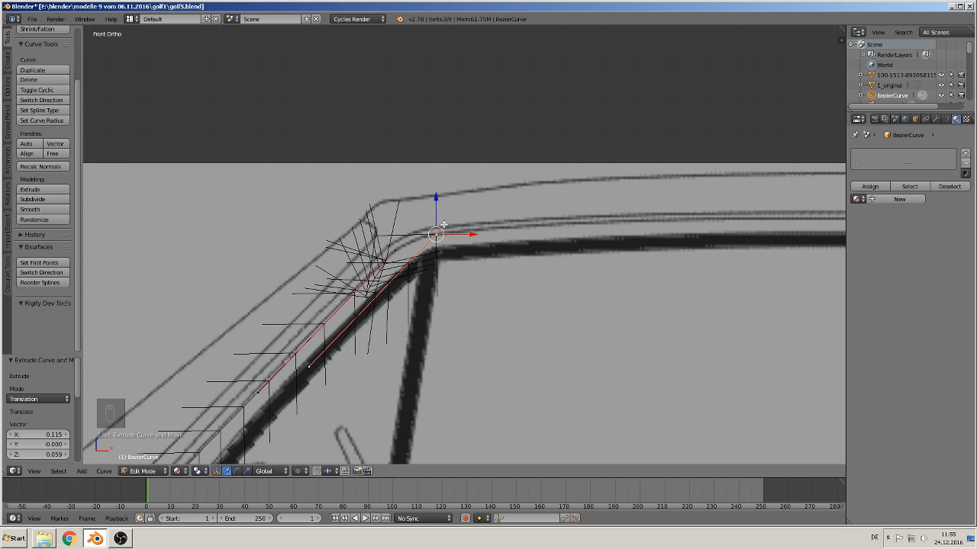
pyautogui.rightClick(311, 369)
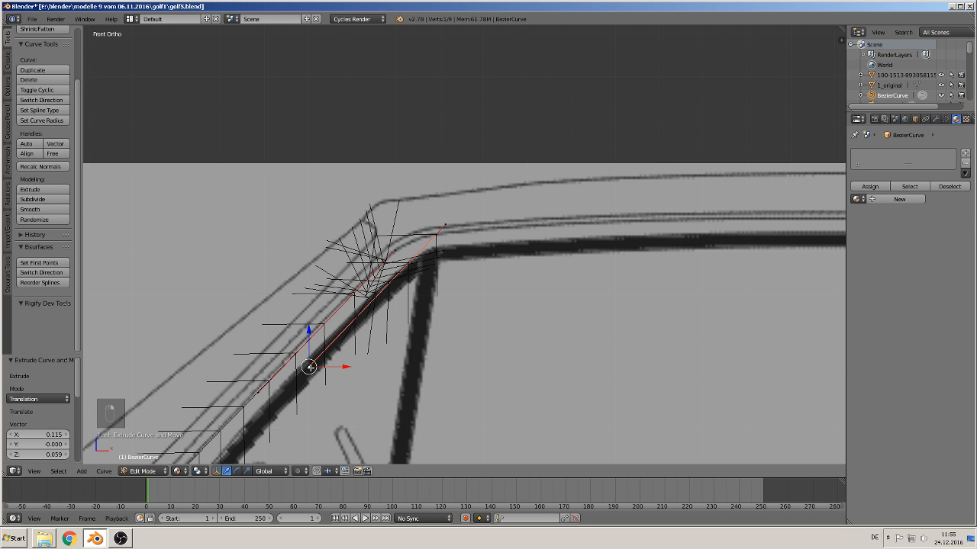
pyautogui.press('g')
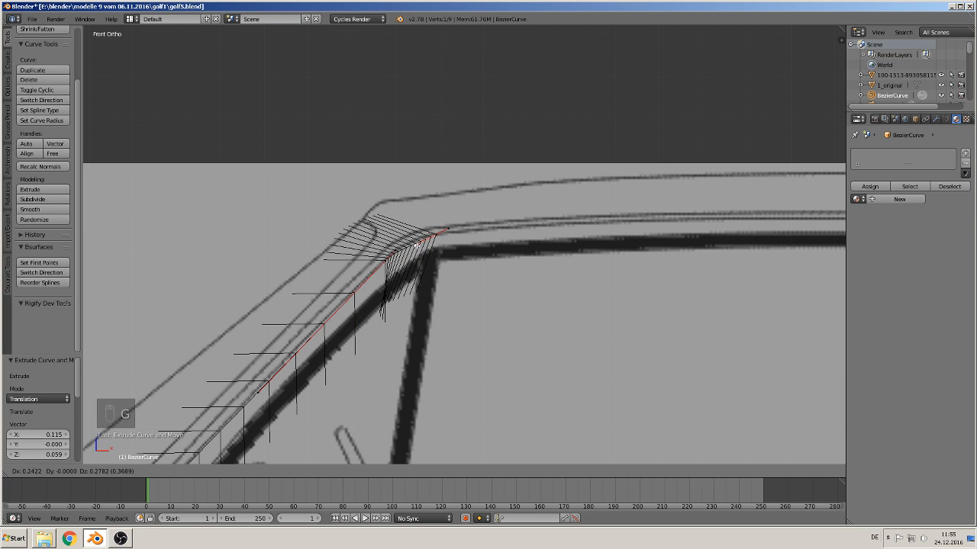
pyautogui.click(415, 248)
# Step: Fine-tune the same handle so the curve follows the rounded roof corner, about -0.025 in X and 0.007 in Z
pyautogui.scroll(6, 413, 252)
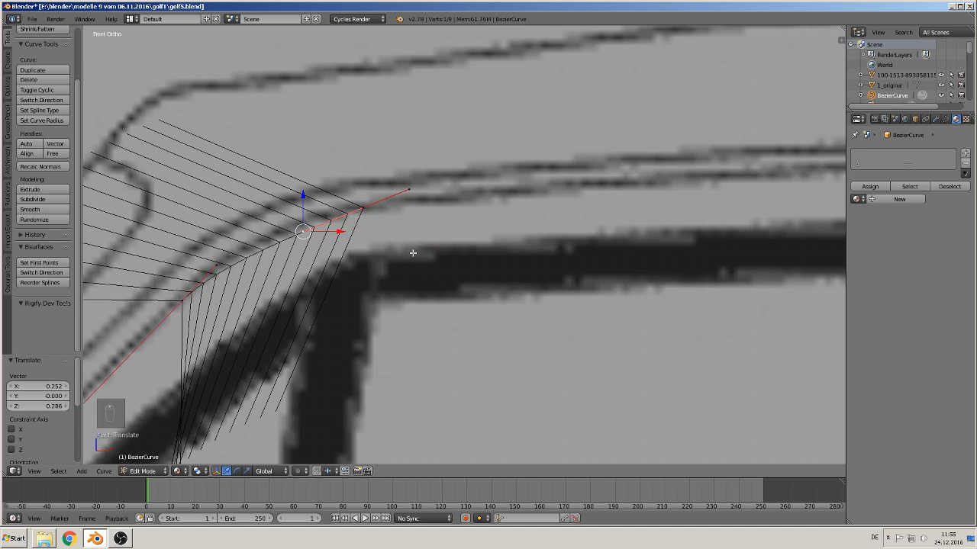
pyautogui.scroll(3, 413, 253)
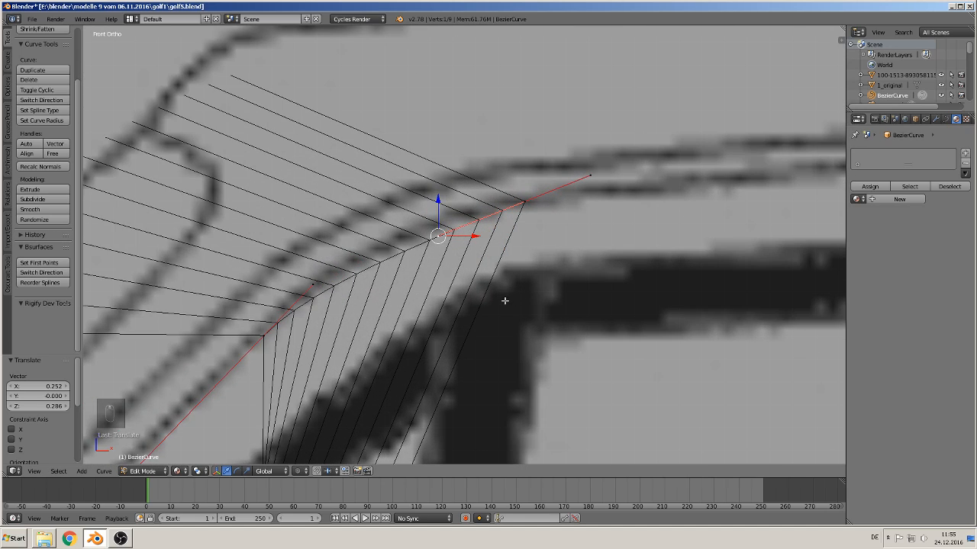
pyautogui.press('g')
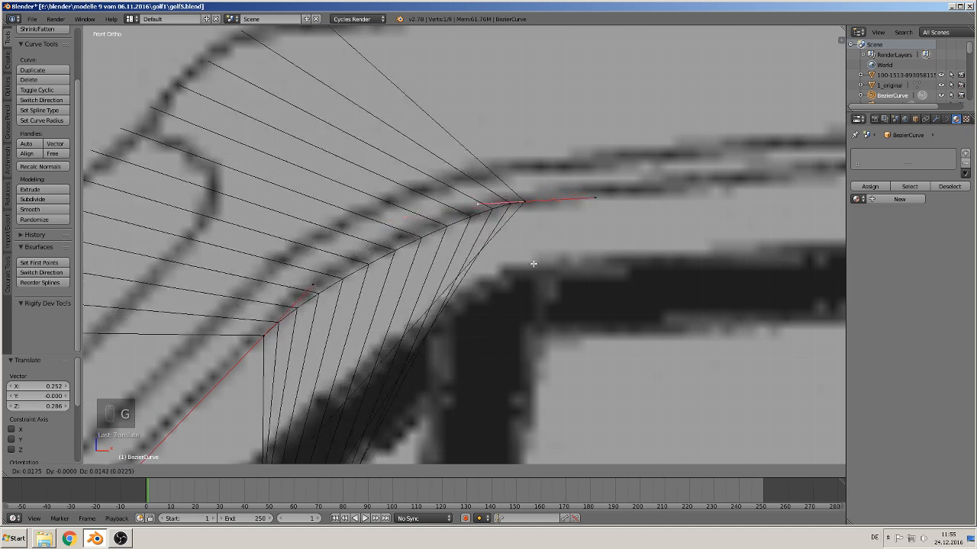
pyautogui.click(446, 285)
pyautogui.scroll(-4, 545, 289)
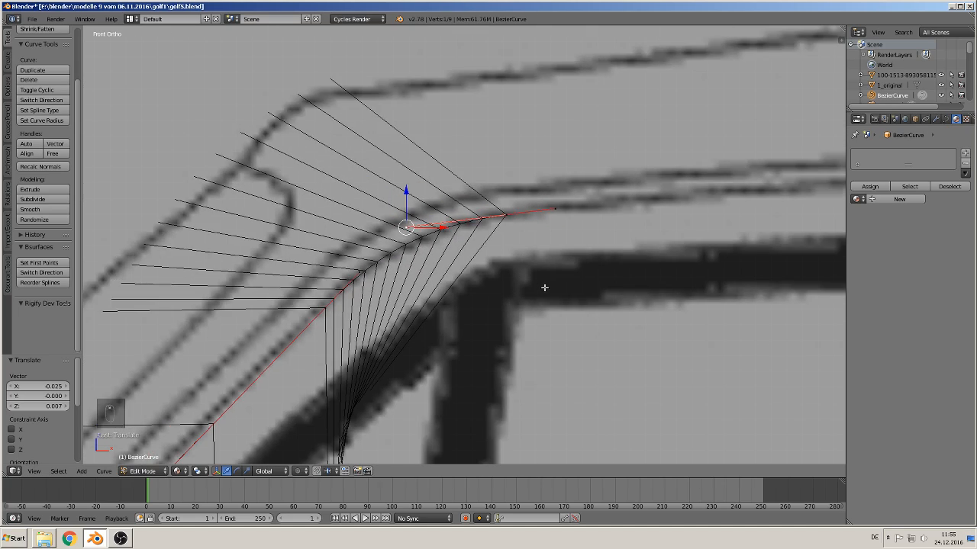
# Step: Extrude the roof-corner point along the roof line to the door's upper rear corner, about 1.247 in X and 0.029 in Z
pyautogui.rightClick(487, 231)
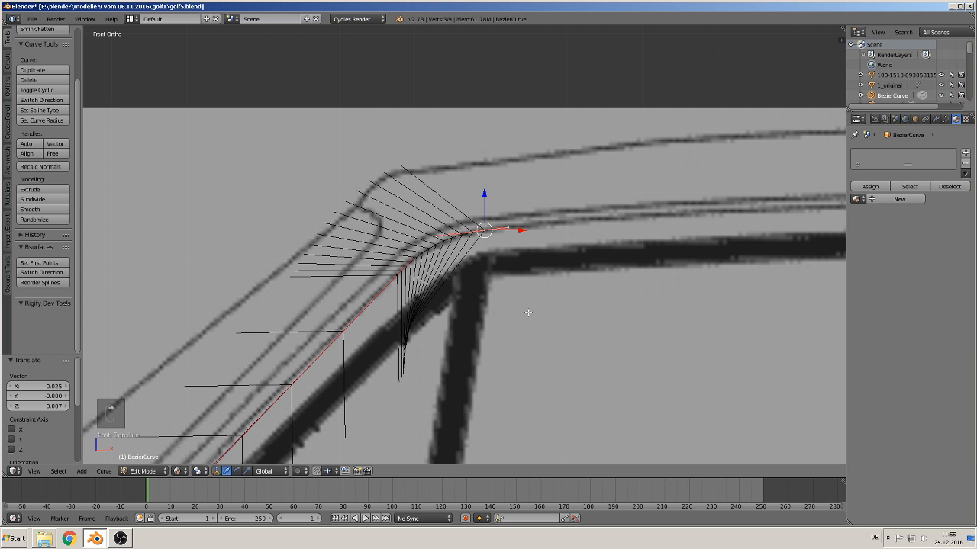
pyautogui.keyDown('shift'); pyautogui.moveTo(598, 305); pyautogui.dragTo(346, 291, button='middle'); pyautogui.keyUp('shift')
pyautogui.scroll(-4, 469, 310)
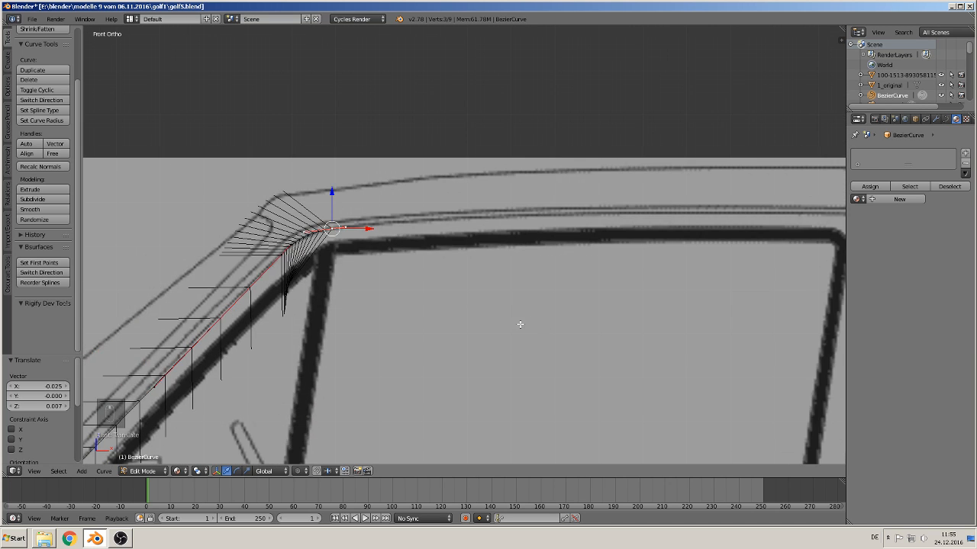
pyautogui.keyDown('shift'); pyautogui.moveTo(519, 323); pyautogui.dragTo(422, 310, button='middle'); pyautogui.keyUp('shift')
pyautogui.press('e')
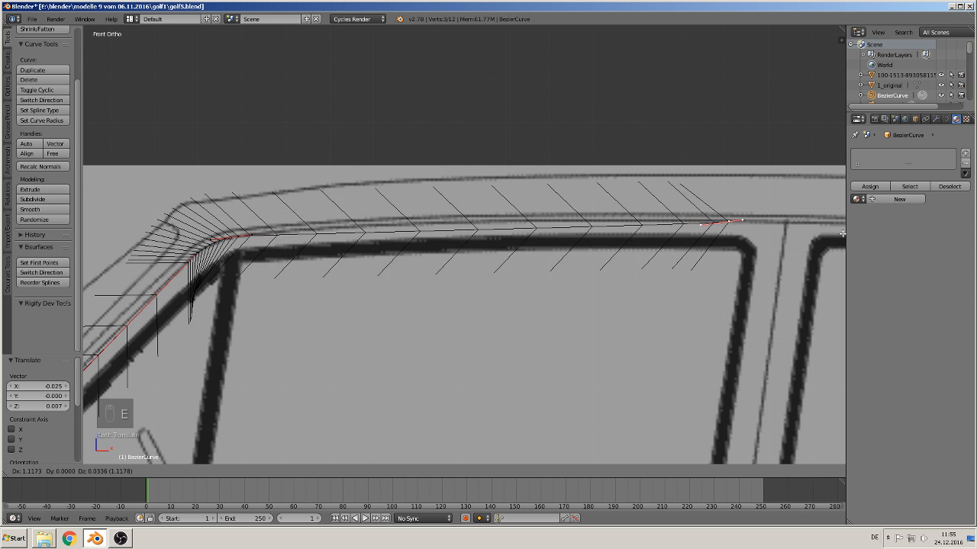
pyautogui.click(140, 236)
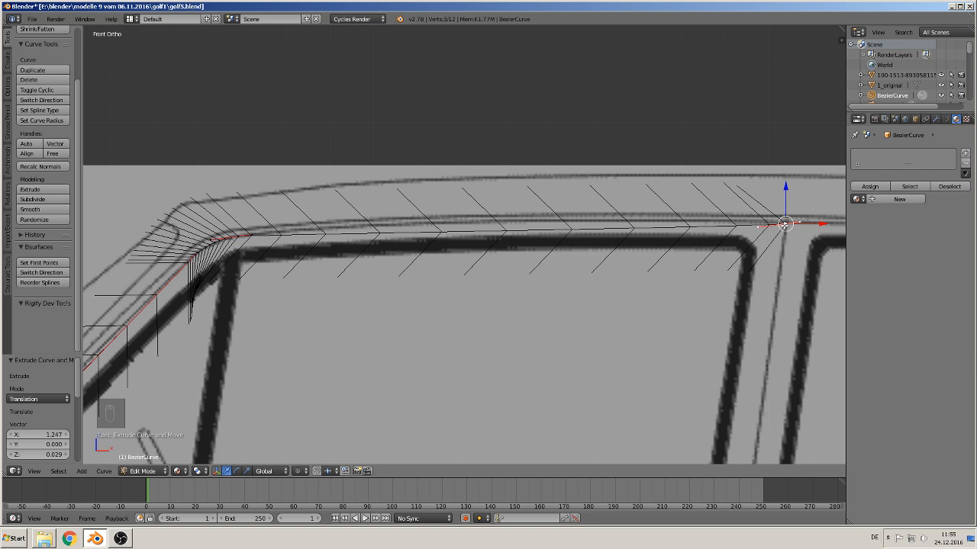
# Step: Lengthen the upper rear corner's front handle along the roof line, about -0.608 in X and 0.035 in Z
pyautogui.rightClick(758, 228)
pyautogui.press('g')
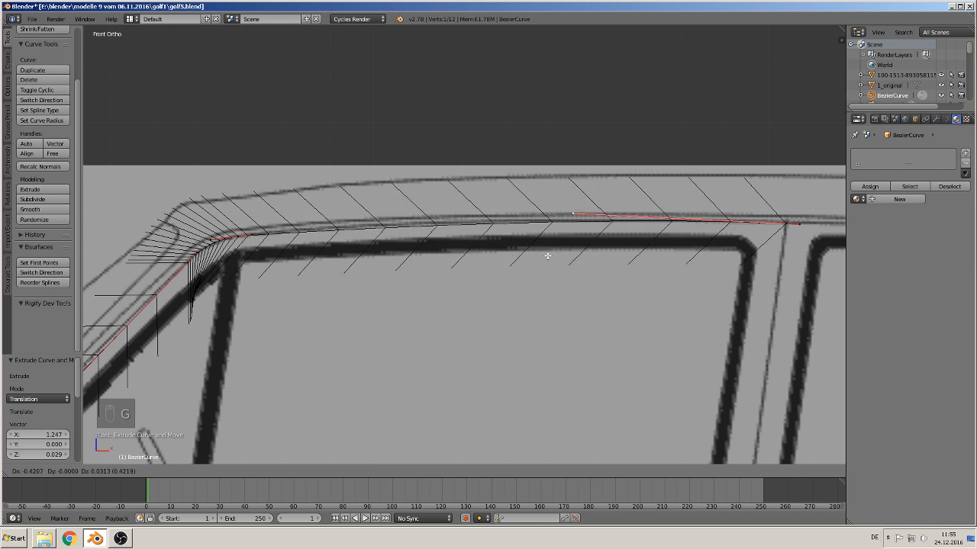
pyautogui.click(475, 253)
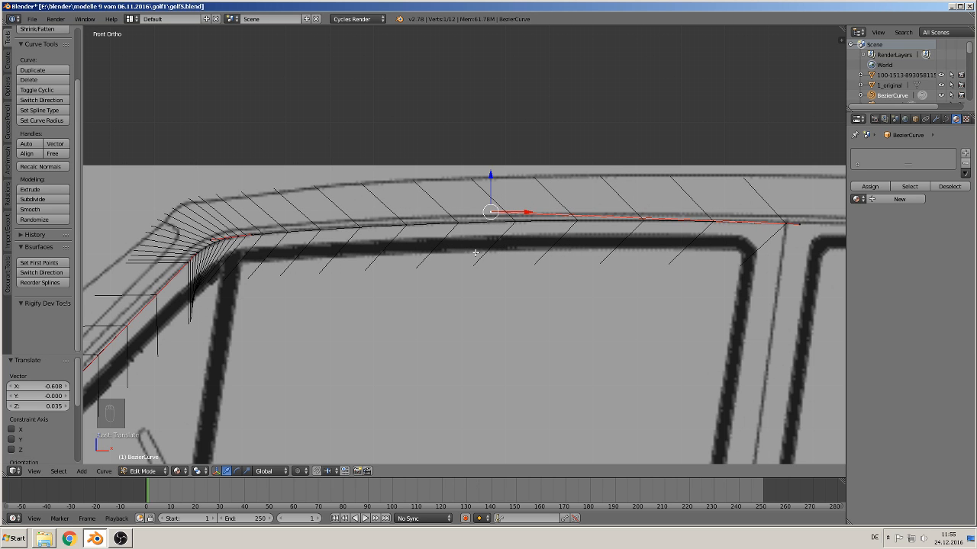
# Step: Extrude the upper rear corner point down the door edge to the base of the windows, about -0.096 in X and -0.712 in Z
pyautogui.rightClick(785, 224)
pyautogui.keyDown('shift'); pyautogui.moveTo(786, 332); pyautogui.dragTo(534, 208, button='middle'); pyautogui.keyUp('shift')
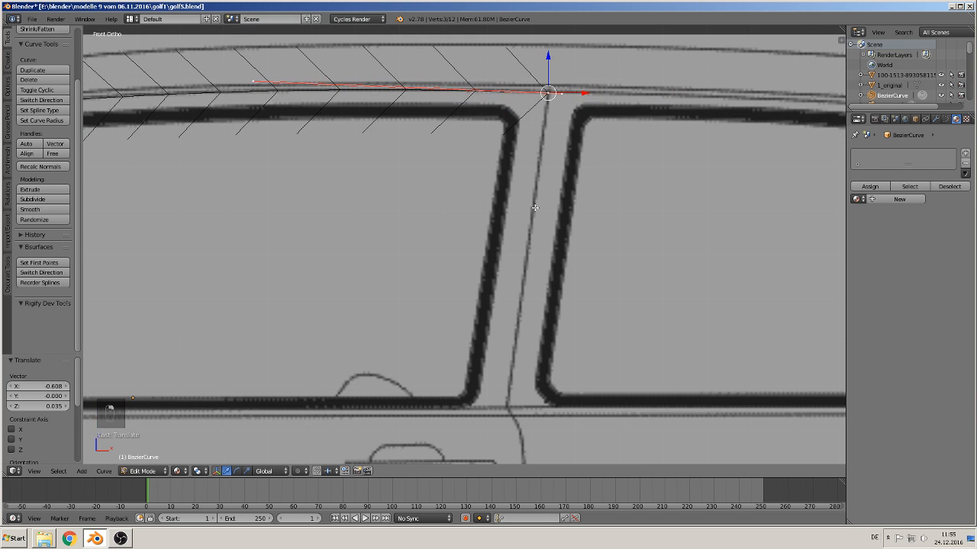
pyautogui.press('e')
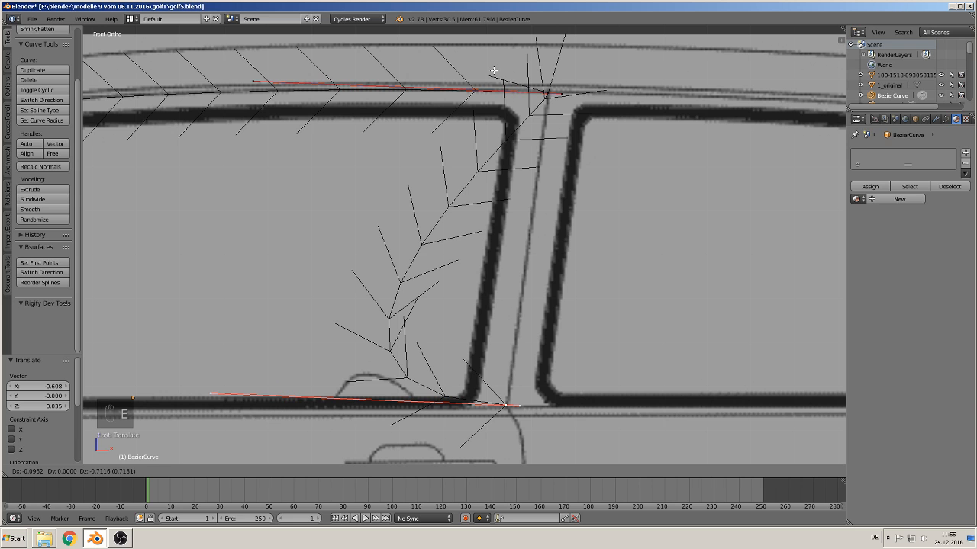
pyautogui.click(494, 70)
# Step: Move the lower point's long handle onto the door's rear edge above it, about 0.688 in X and 0.089 in Z
pyautogui.keyDown('shift'); pyautogui.moveTo(487, 342); pyautogui.dragTo(460, 275, button='middle'); pyautogui.keyUp('shift')
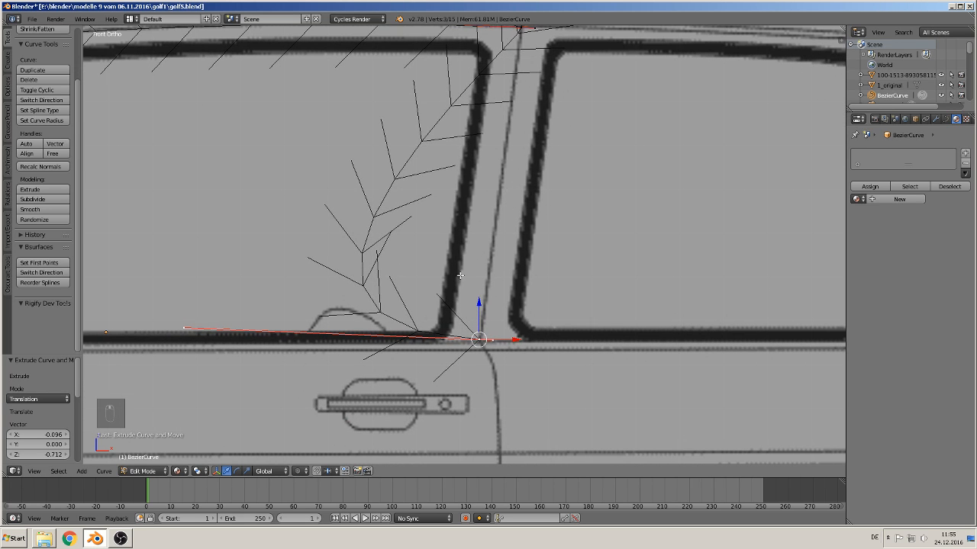
pyautogui.rightClick(184, 327)
pyautogui.press('g')
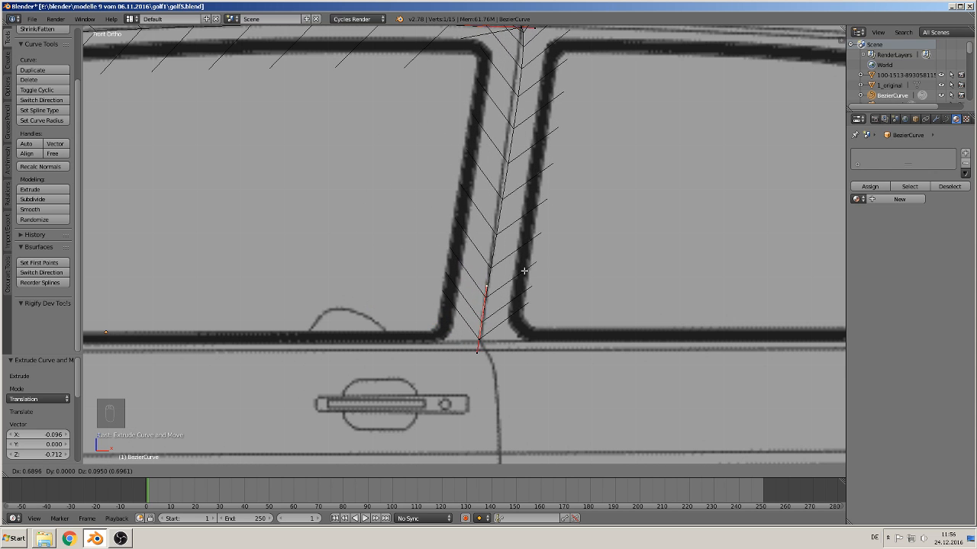
pyautogui.click(523, 268)
# Step: Shorten the upper rear corner's outer handle along X by about -0.021 and a further -0.003 to match the door edge
pyautogui.keyDown('shift'); pyautogui.scroll(5, 539, 271); pyautogui.keyUp('shift')
pyautogui.scroll(3, 538, 192)
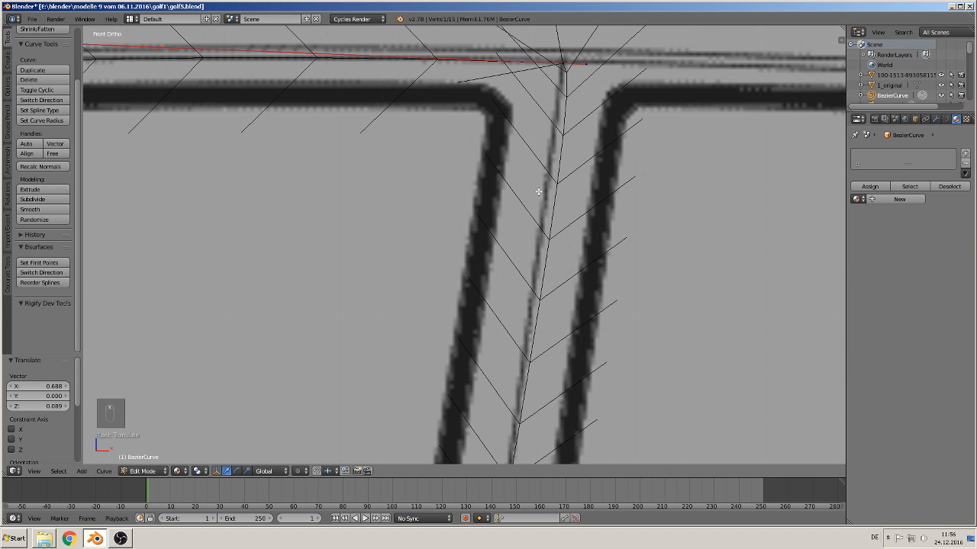
pyautogui.rightClick(587, 65)
pyautogui.press('g')
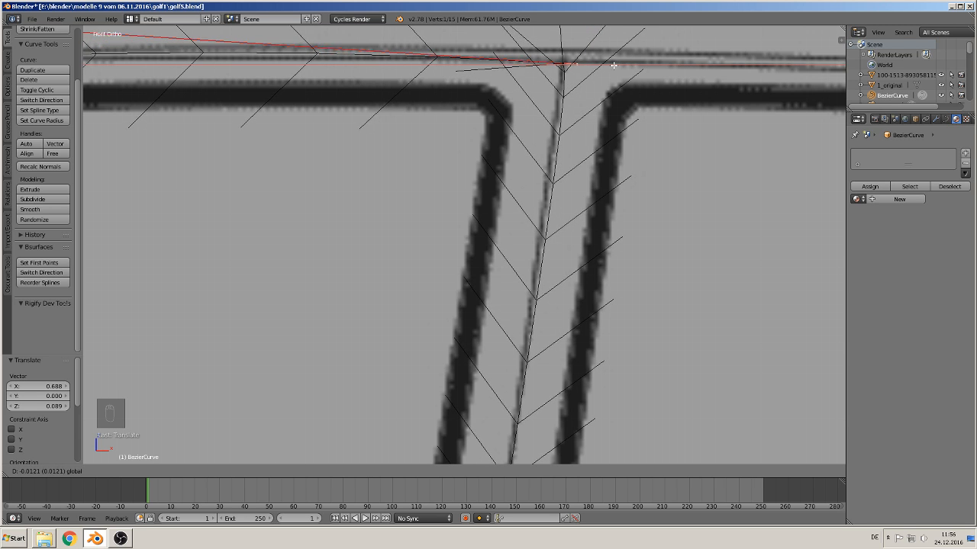
pyautogui.click(607, 66)
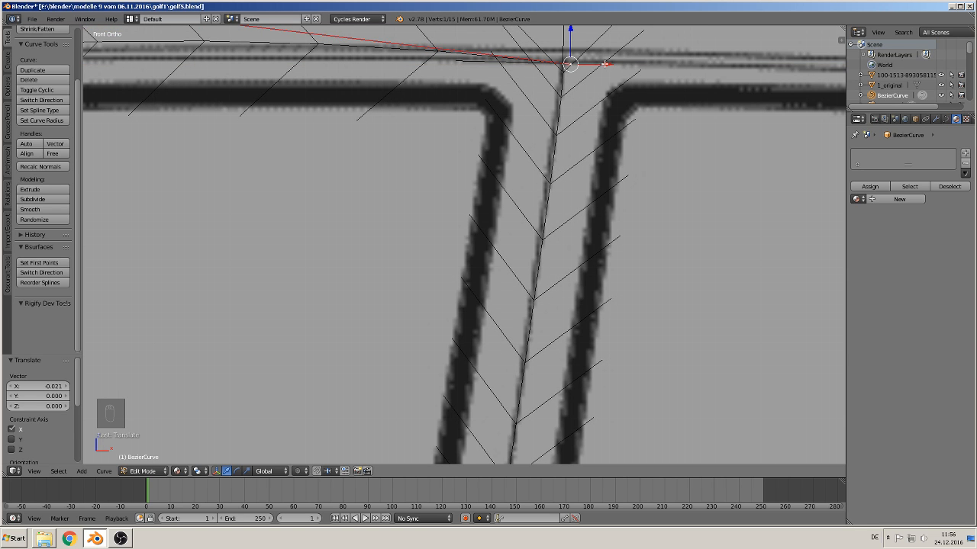
pyautogui.moveTo(605, 64); pyautogui.dragTo(602, 62)
# Step: Lower the upper rear corner's front handle about -0.006 in X and -0.084 in Z, and check the curve in Object Mode
pyautogui.scroll(-2, 473, 102)
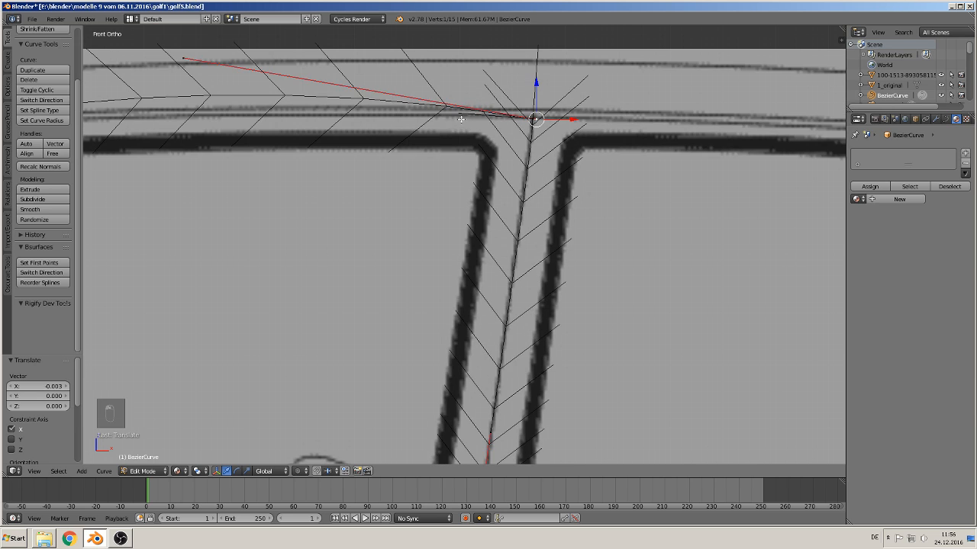
pyautogui.keyDown('shift'); pyautogui.moveTo(387, 179); pyautogui.dragTo(600, 203, button='middle'); pyautogui.keyUp('shift')
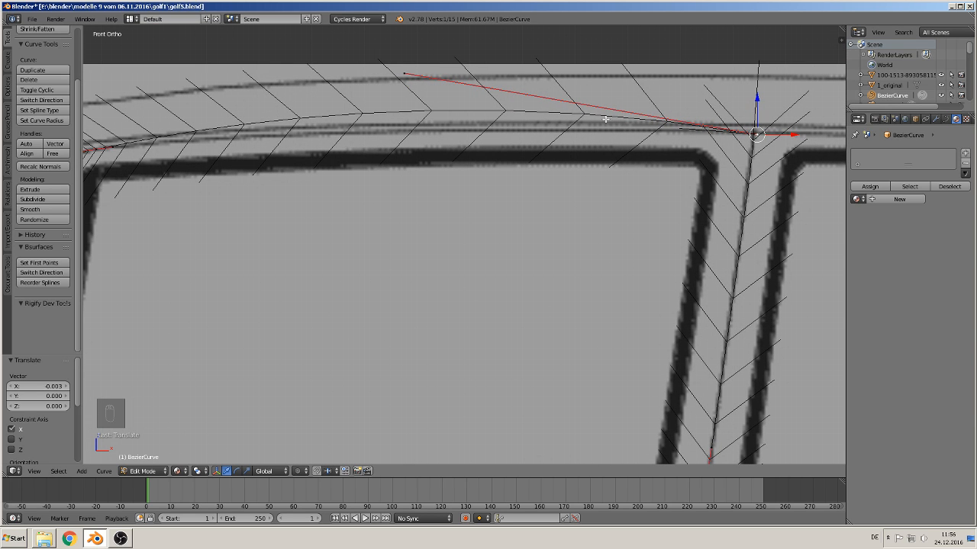
pyautogui.rightClick(404, 73)
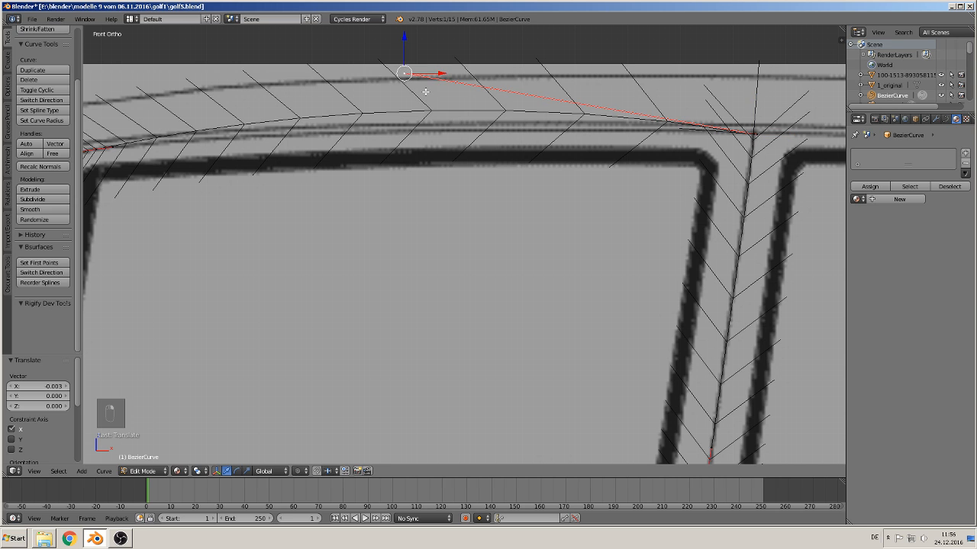
pyautogui.press('g')
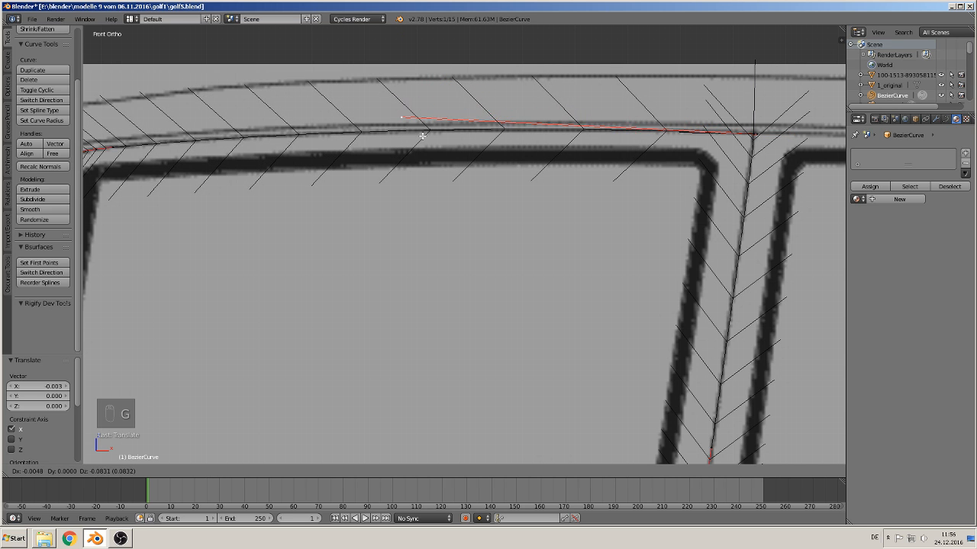
pyautogui.click(421, 137)
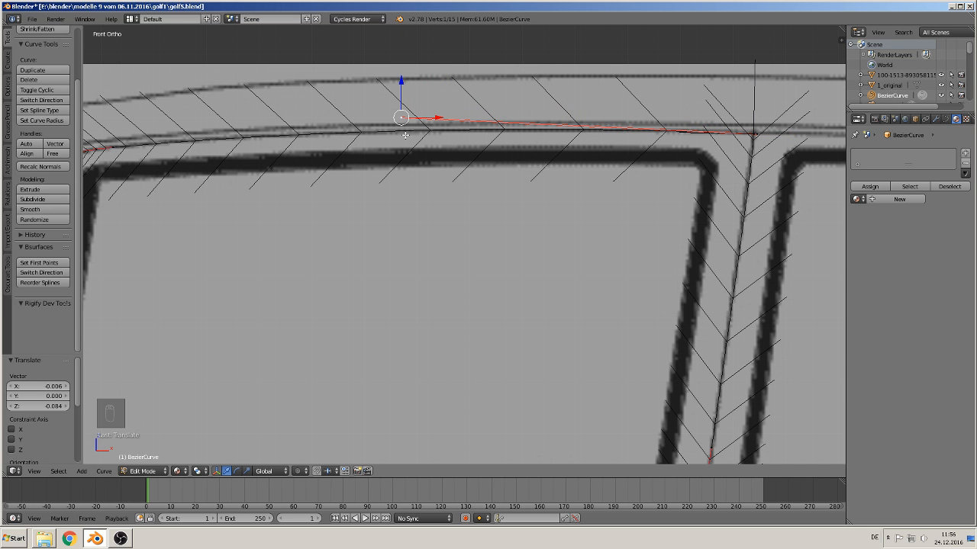
pyautogui.scroll(-1, 737, 217)
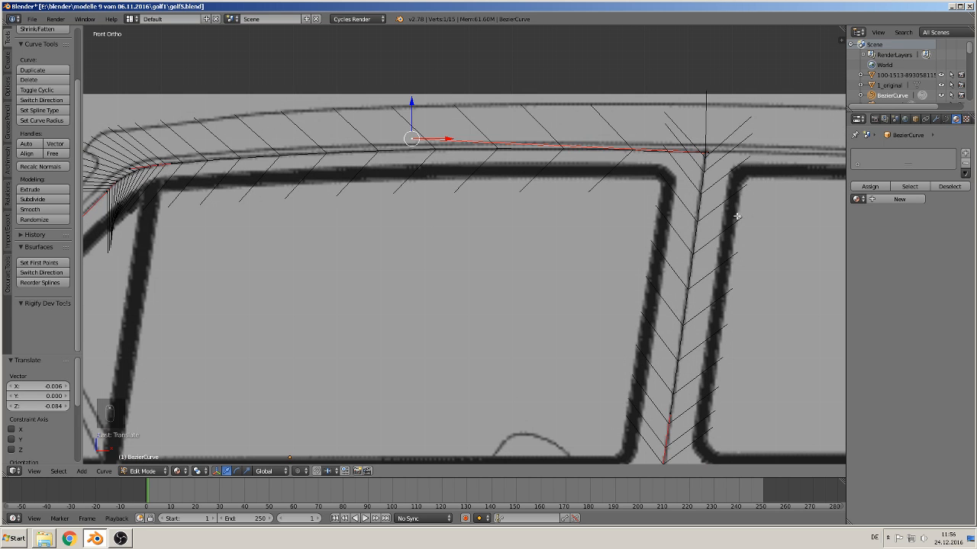
pyautogui.press('Tab')
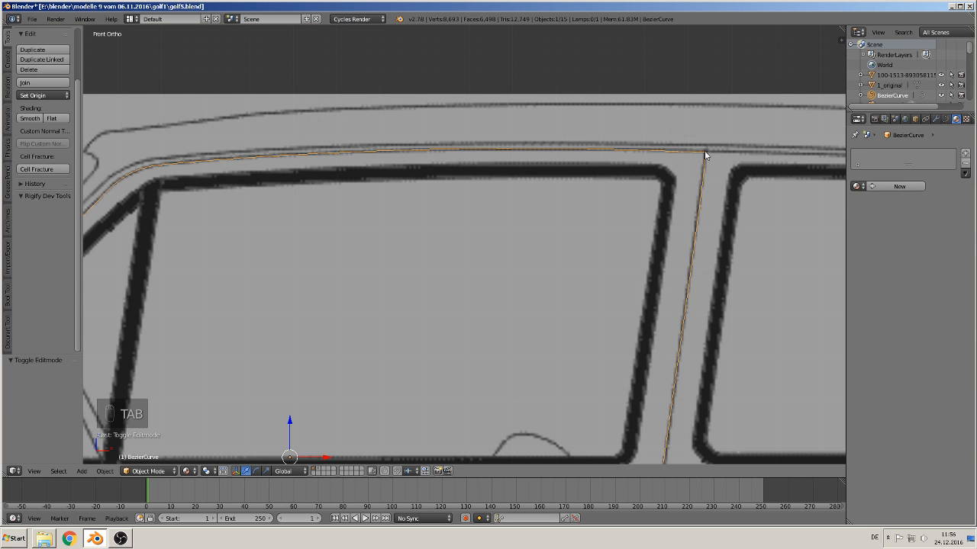
pyautogui.scroll(-1, 700, 210)
pyautogui.press('Tab')
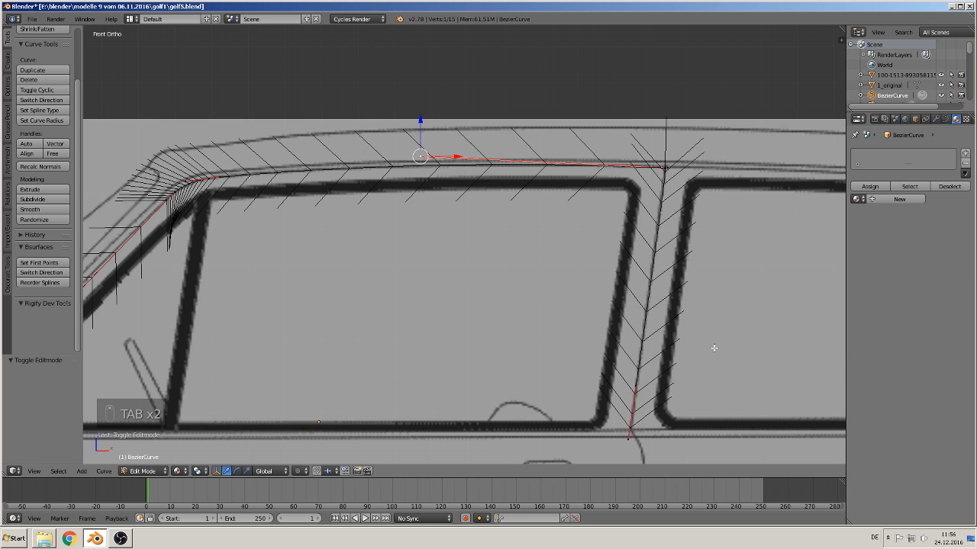
# Step: Extrude the curve's end point at the window base down past the bend in the door's rear edge, about 0.040 in X and -0.148 in Z
pyautogui.keyDown('shift'); pyautogui.moveTo(713, 348); pyautogui.dragTo(606, 100, button='middle'); pyautogui.keyUp('shift')
pyautogui.scroll(3, 588, 178)
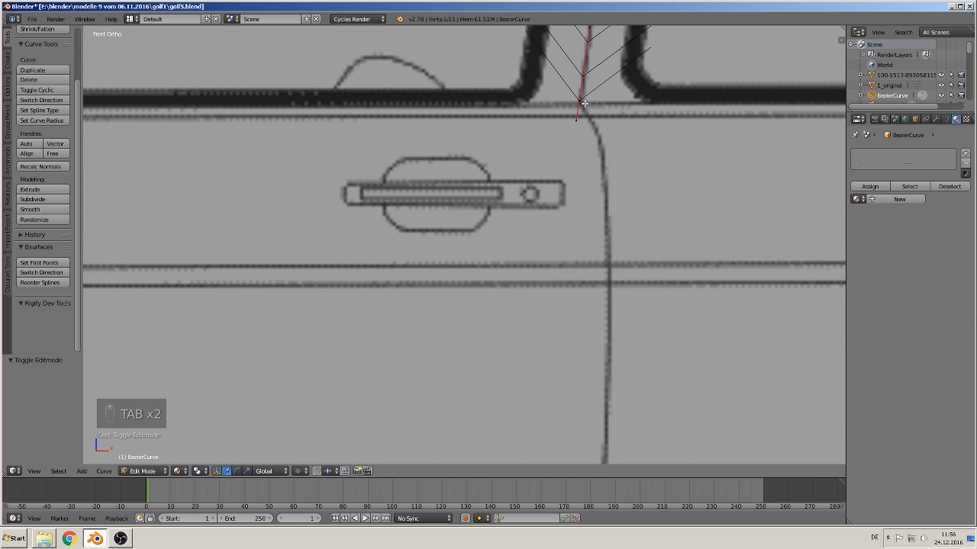
pyautogui.rightClick(584, 102)
pyautogui.scroll(-5, 621, 197)
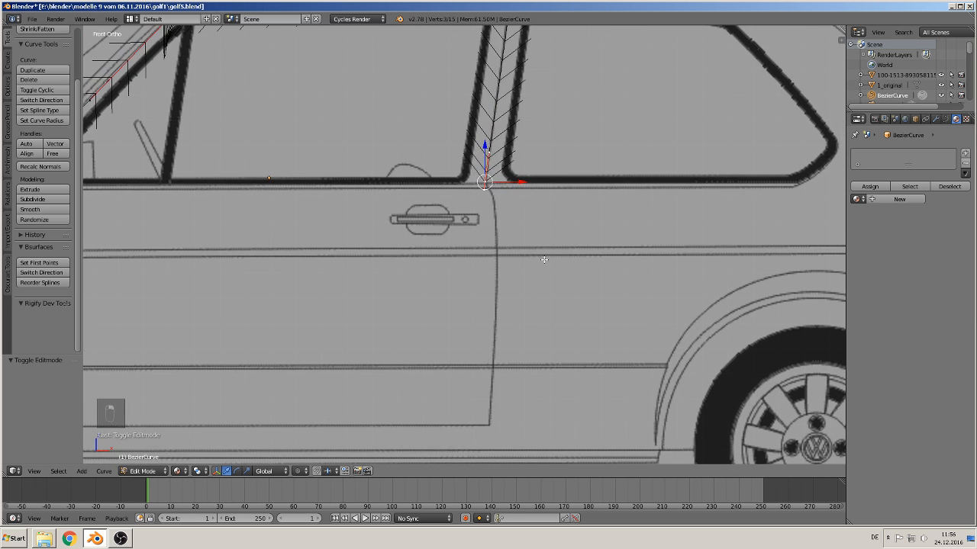
pyautogui.scroll(3, 521, 239)
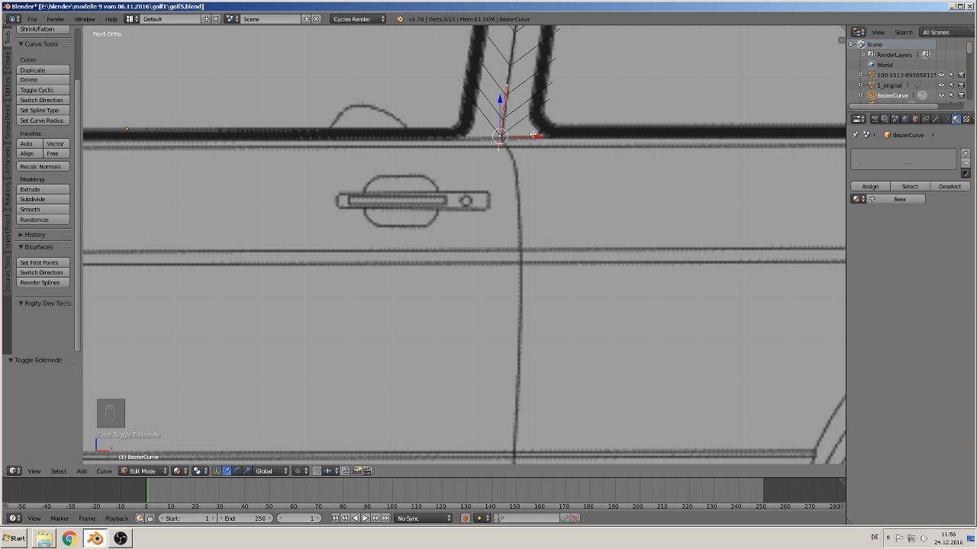
pyautogui.scroll(3, 527, 148)
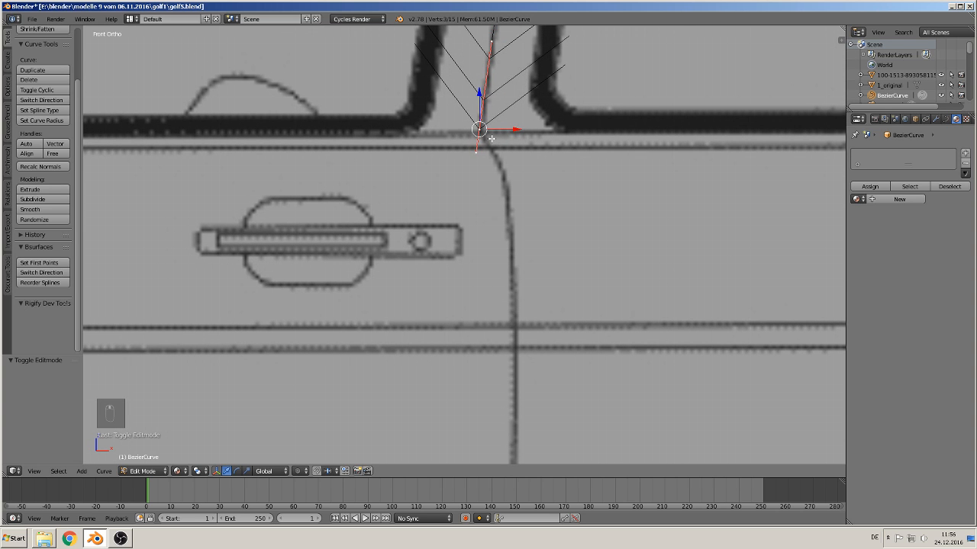
pyautogui.press('e')
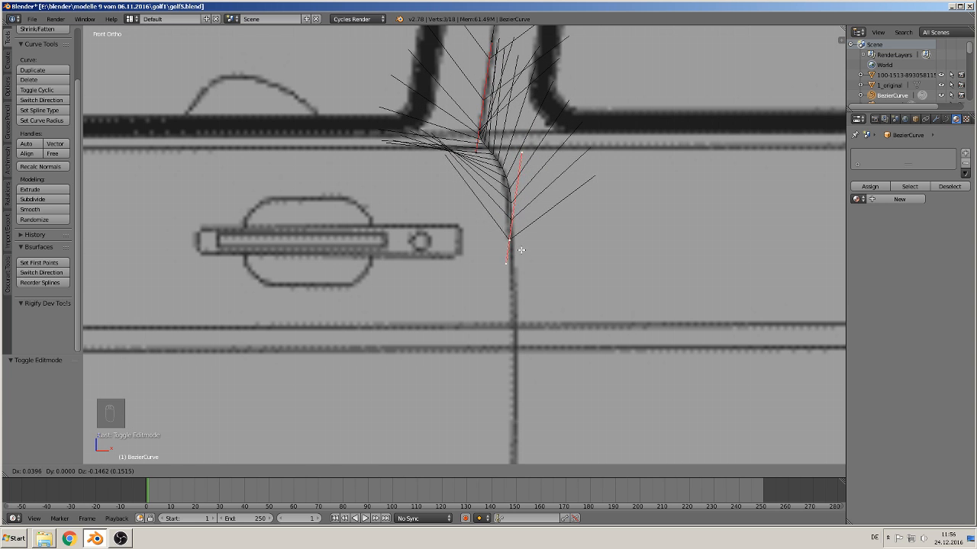
pyautogui.click(521, 250)
# Step: Move the new point's upper handle about -0.008 in X and 0.020 in Z to follow the bend, and check the curve in Object Mode
pyautogui.scroll(2, 540, 186)
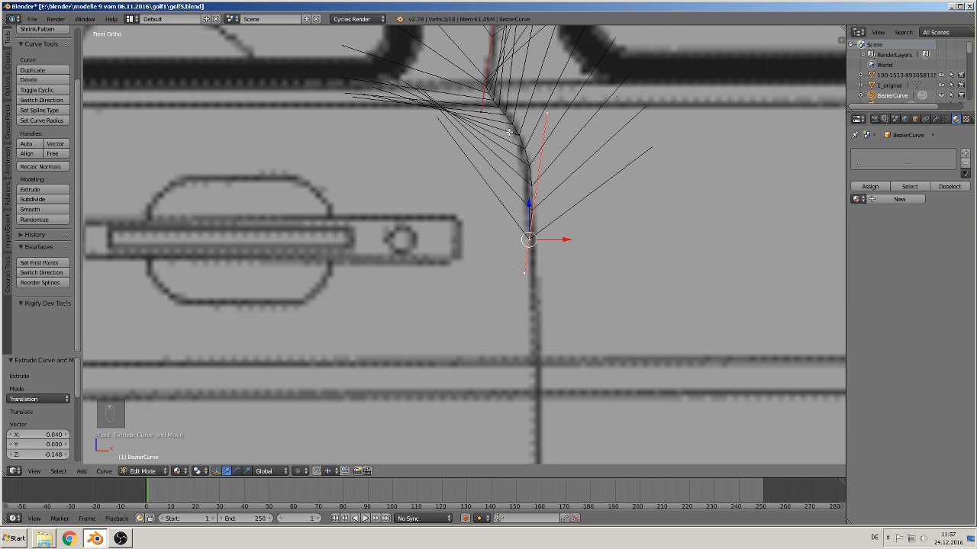
pyautogui.rightClick(548, 115)
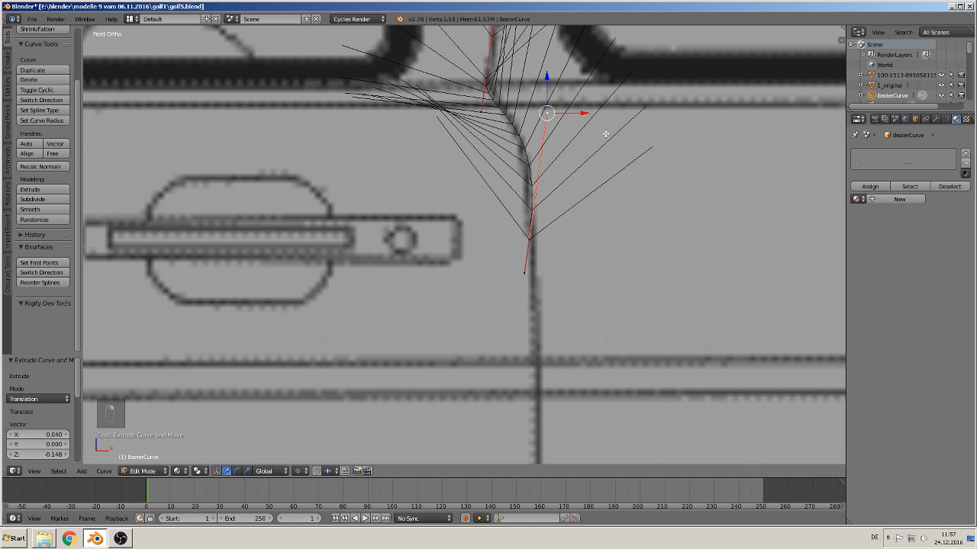
pyautogui.press('g')
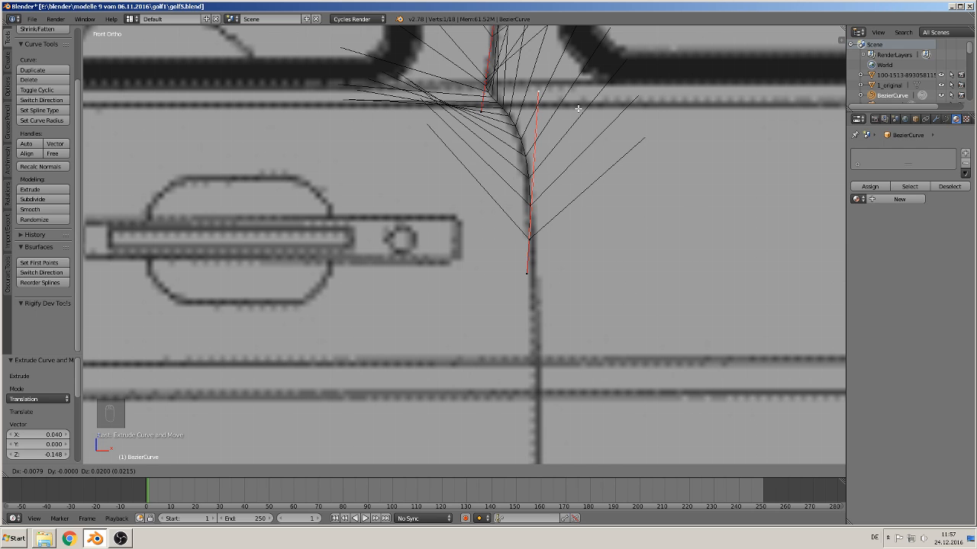
pyautogui.click(578, 108)
pyautogui.scroll(-4, 582, 128)
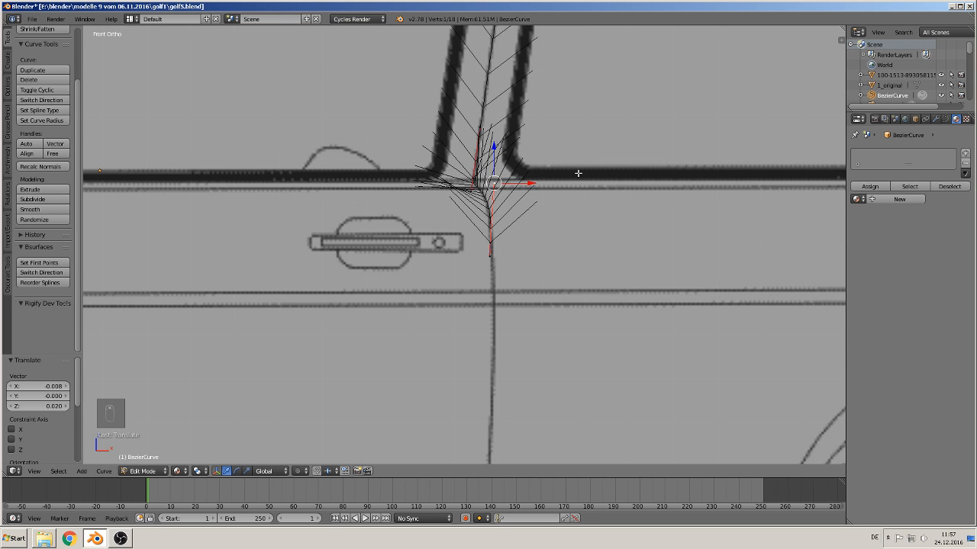
pyautogui.press('Tab')
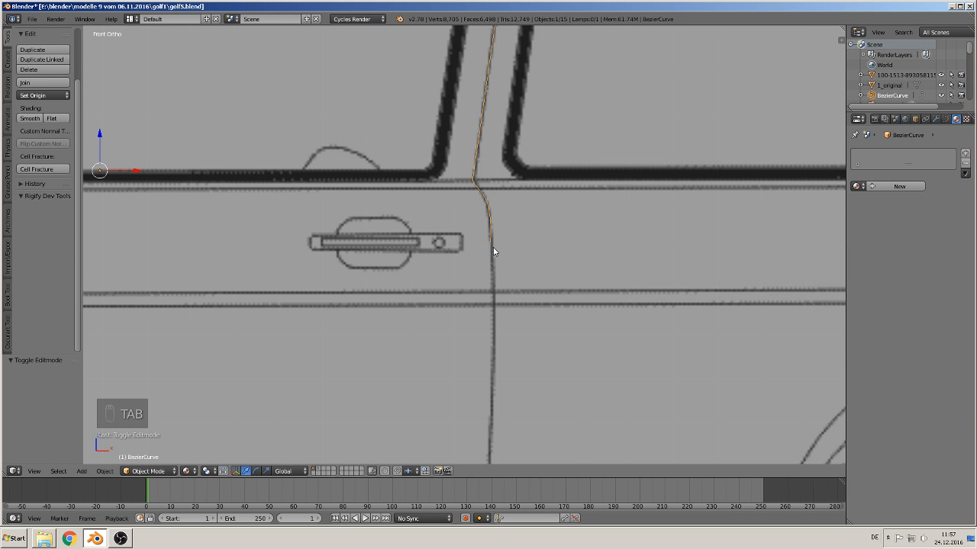
pyautogui.scroll(3, 500, 246)
pyautogui.scroll(-3, 517, 252)
pyautogui.press('Tab')
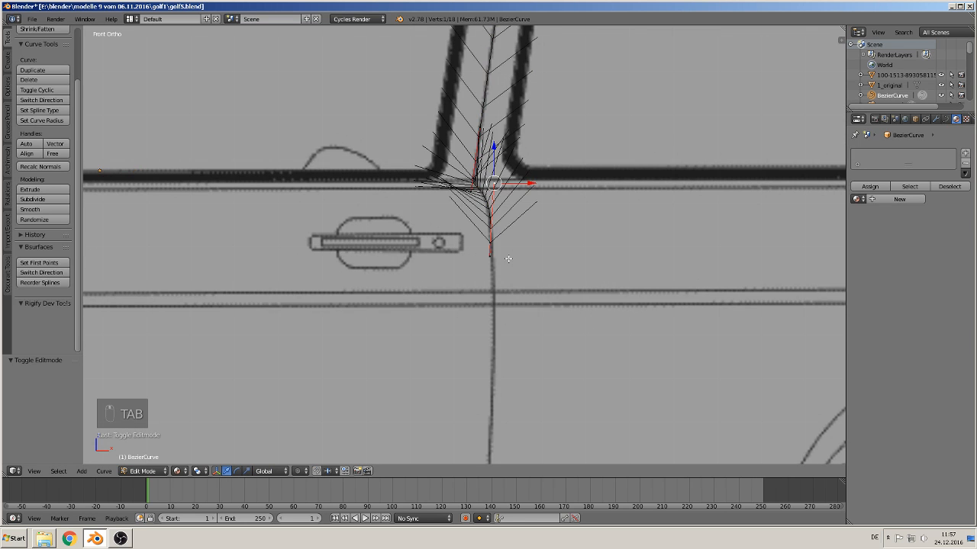
# Step: Shift the same point's lower handle onto the door's rear edge line, about 0.002 in X and -0.0007 in Z
pyautogui.scroll(3, 510, 258)
pyautogui.rightClick(511, 268)
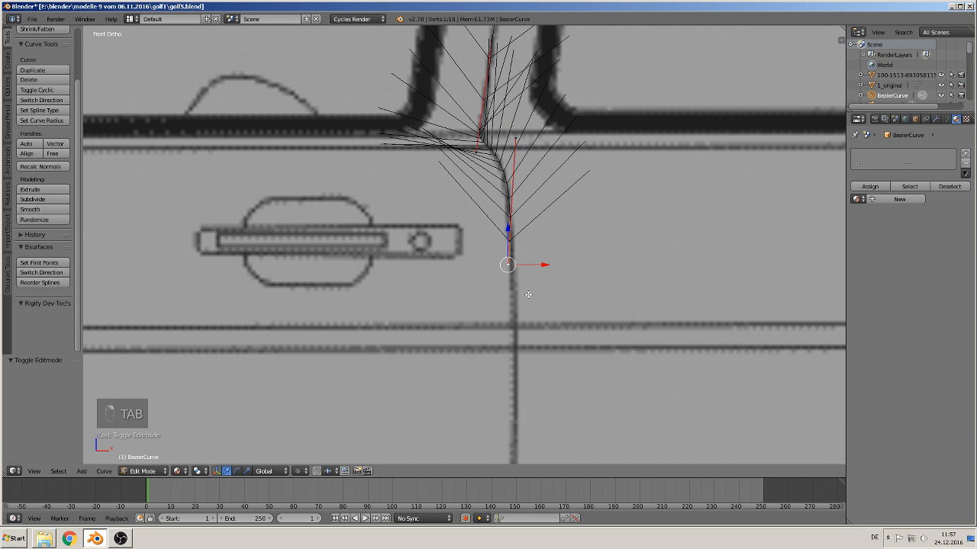
pyautogui.press('g')
pyautogui.click(512, 248)
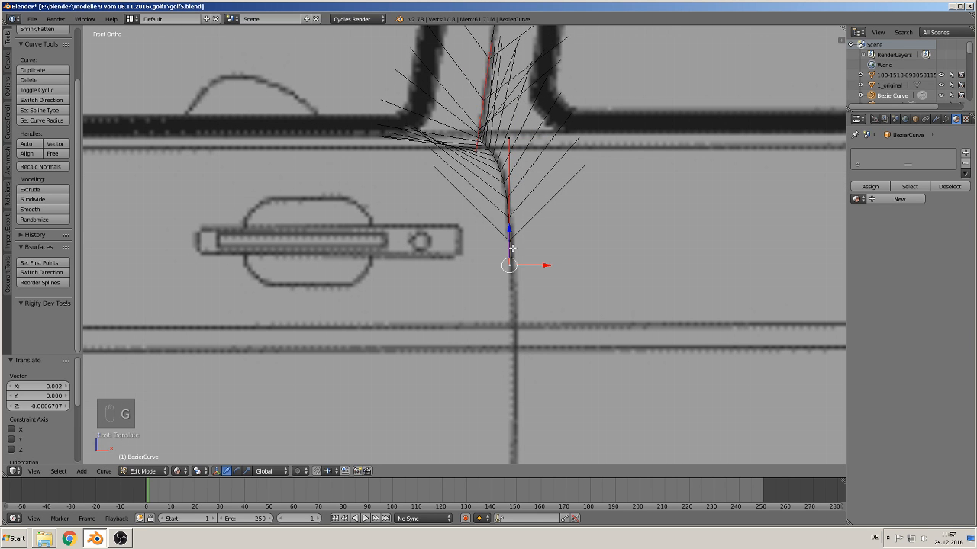
pyautogui.scroll(-3, 509, 249)
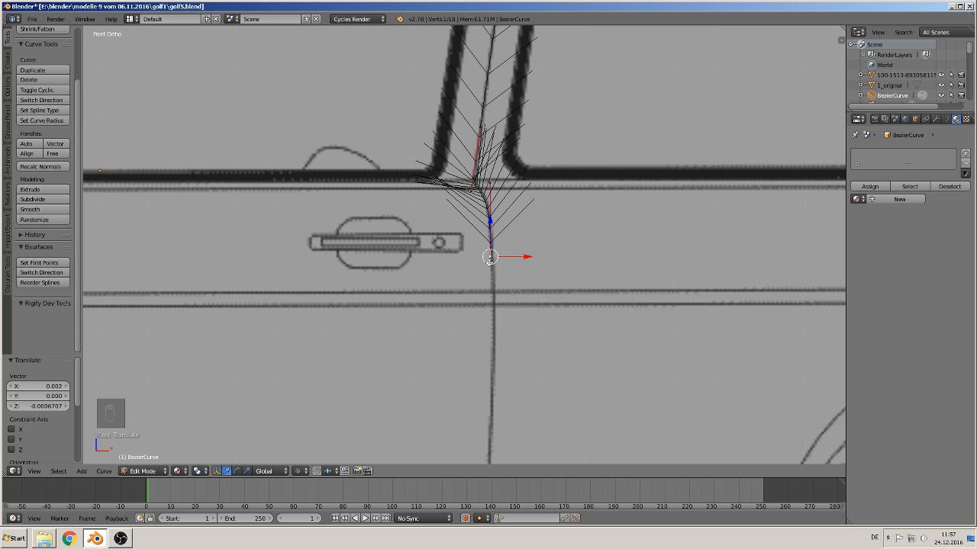
# Step: Extrude the point beside the door handle down to the door's lower rear corner, about -0.022 in X and -0.809 in Z
pyautogui.rightClick(504, 242)
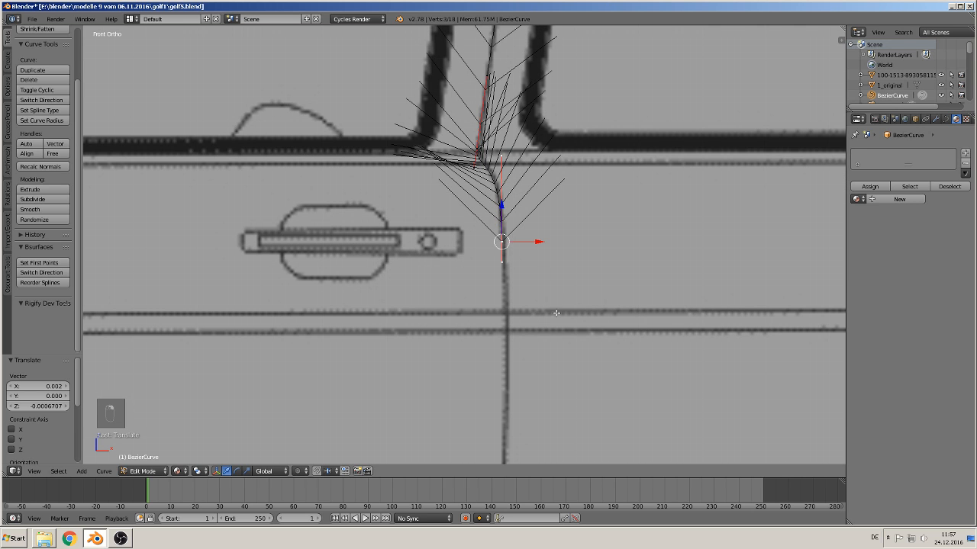
pyautogui.scroll(-2, 566, 327)
pyautogui.keyDown('shift'); pyautogui.moveTo(527, 323); pyautogui.dragTo(493, 231, button='middle'); pyautogui.keyUp('shift')
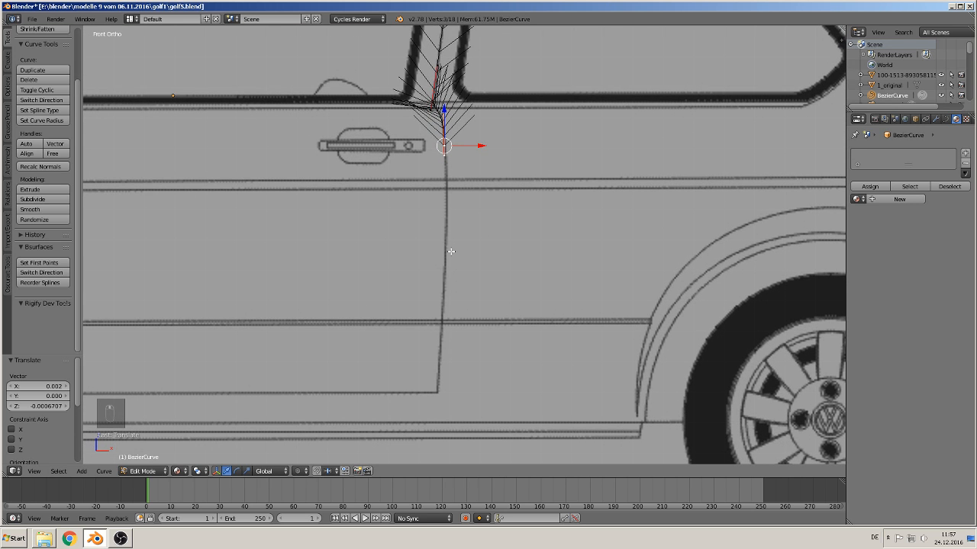
pyautogui.press('e')
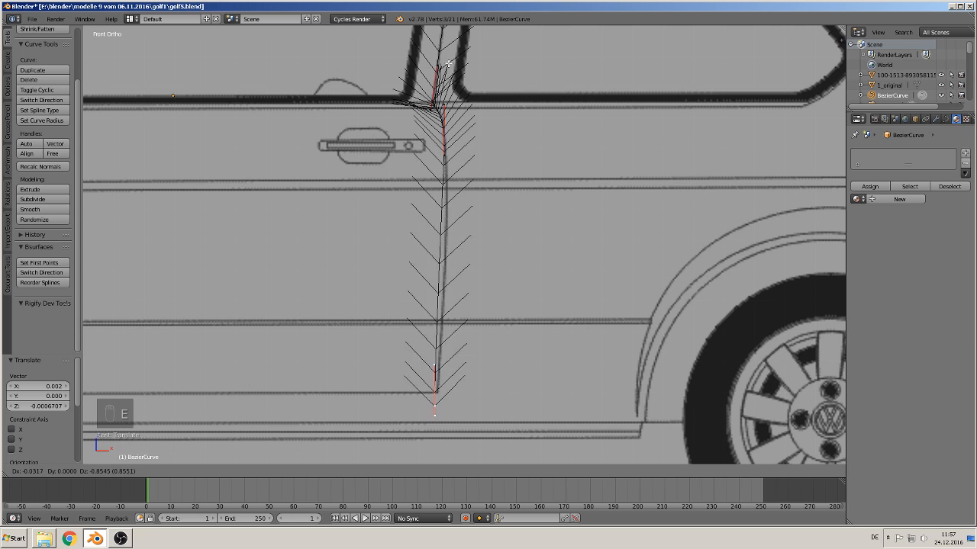
pyautogui.click(447, 396)
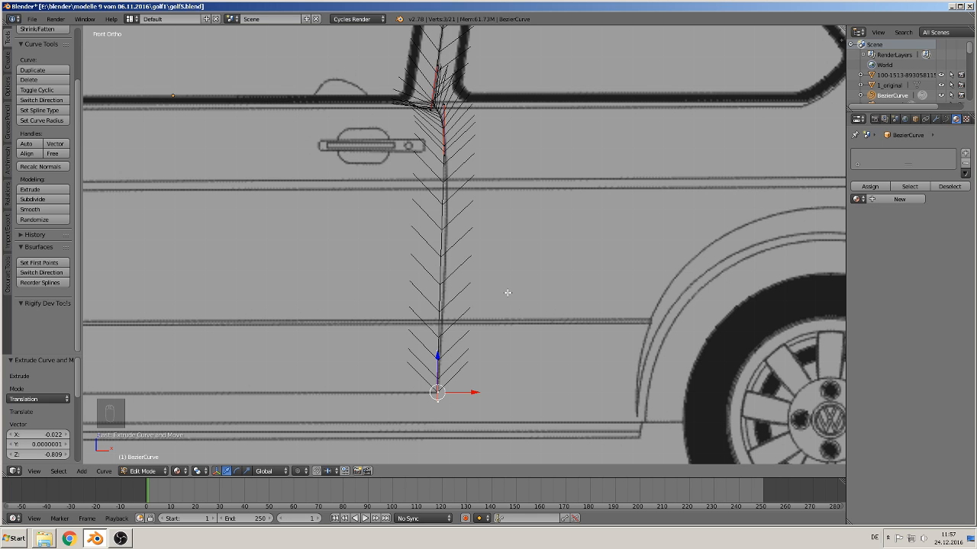
# Step: Lengthen the lower rear corner's upper handle along the door edge, about 0.041 in X and 0.414 in Z
pyautogui.scroll(2, 507, 292)
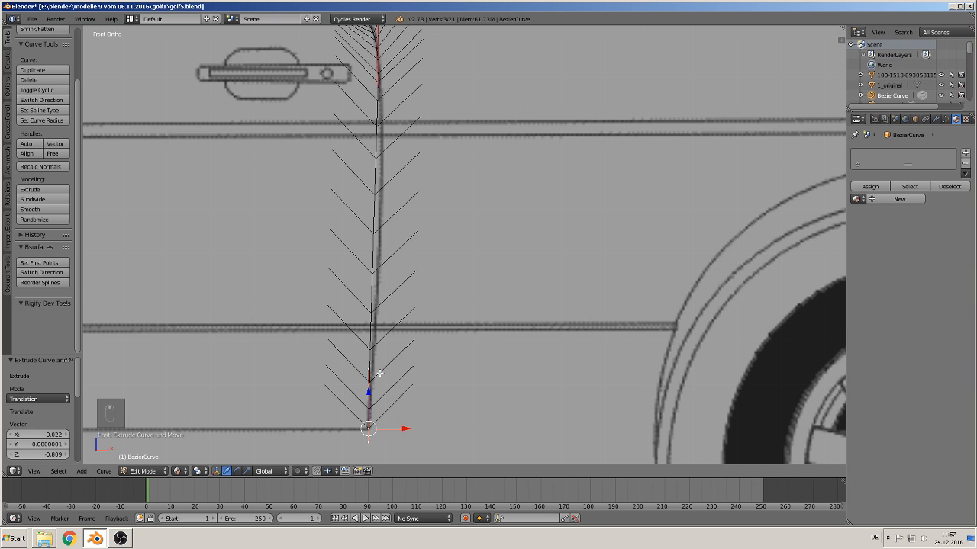
pyautogui.rightClick(379, 373)
pyautogui.press('g')
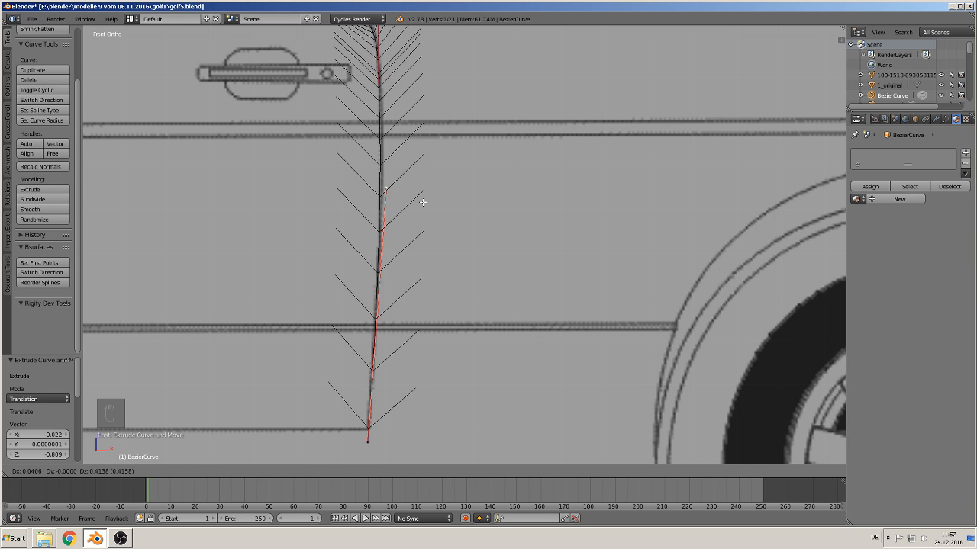
pyautogui.click(423, 203)
pyautogui.scroll(-2, 503, 371)
# Step: Extrude the lower rear corner point along the door's bottom edge to the lower front corner, about -1.878 in X and -0.005 in Z
pyautogui.keyDown('shift'); pyautogui.moveTo(482, 349); pyautogui.dragTo(836, 249, button='middle'); pyautogui.keyUp('shift')
pyautogui.rightClick(763, 293)
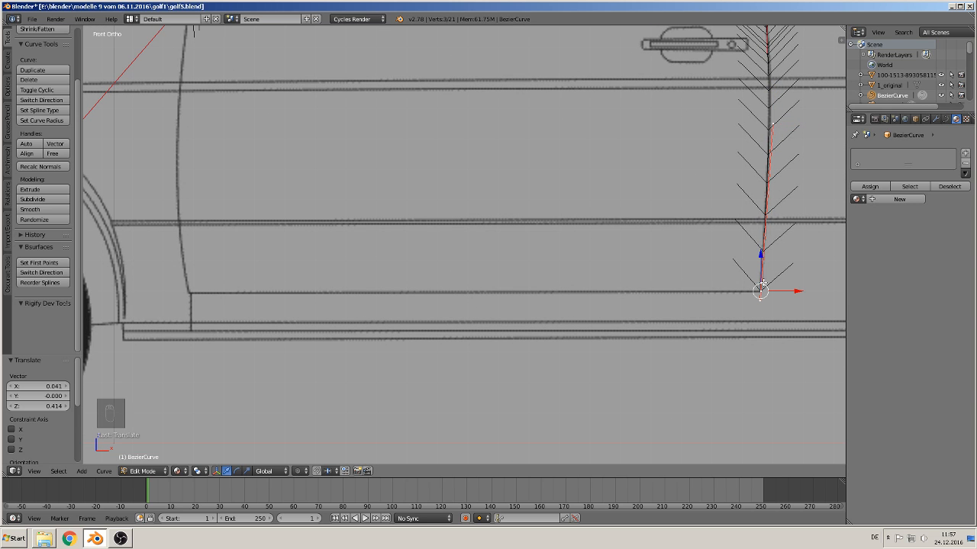
pyautogui.press('e')
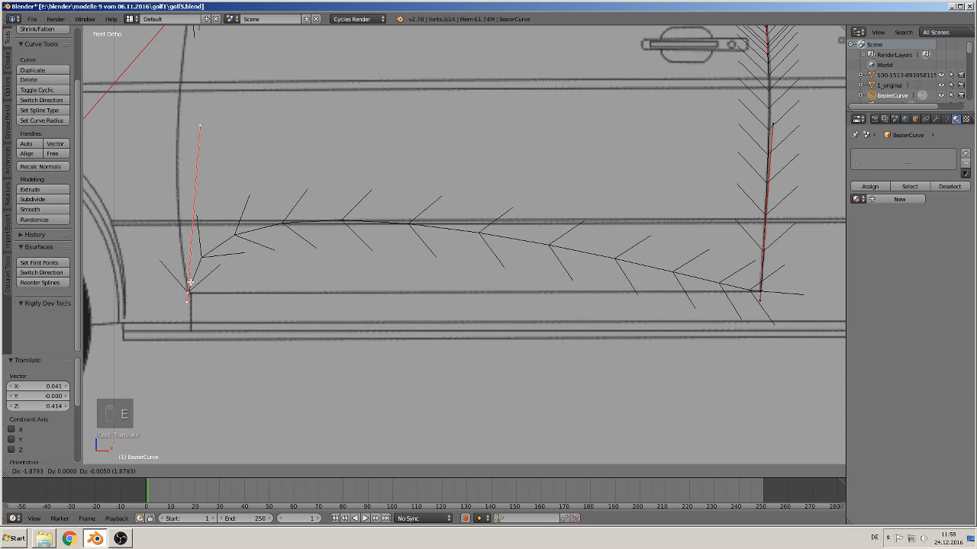
pyautogui.click(191, 278)
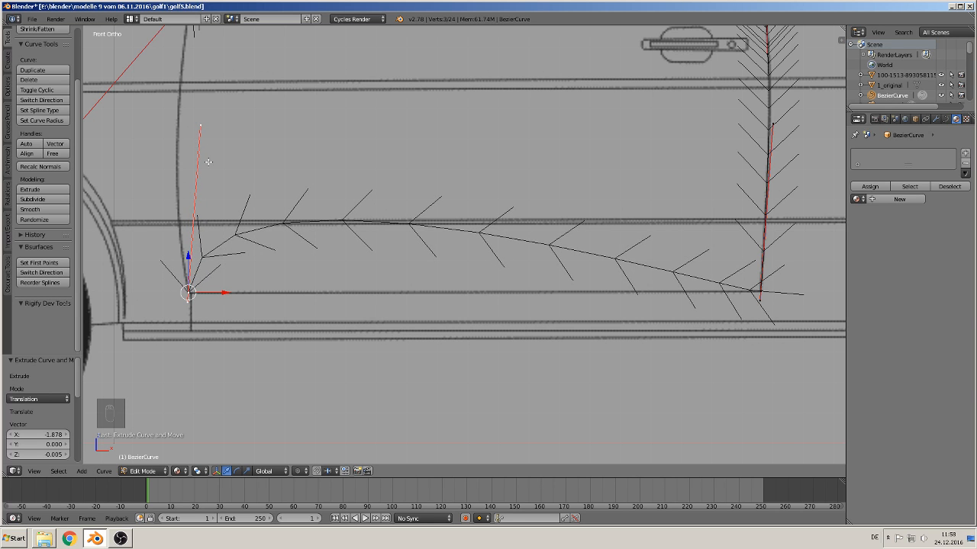
# Step: Move the lower front corner's long handle down along the door's bottom edge, about 0.714 in X and -0.534 in Z
pyautogui.rightClick(199, 122)
pyautogui.press('g')
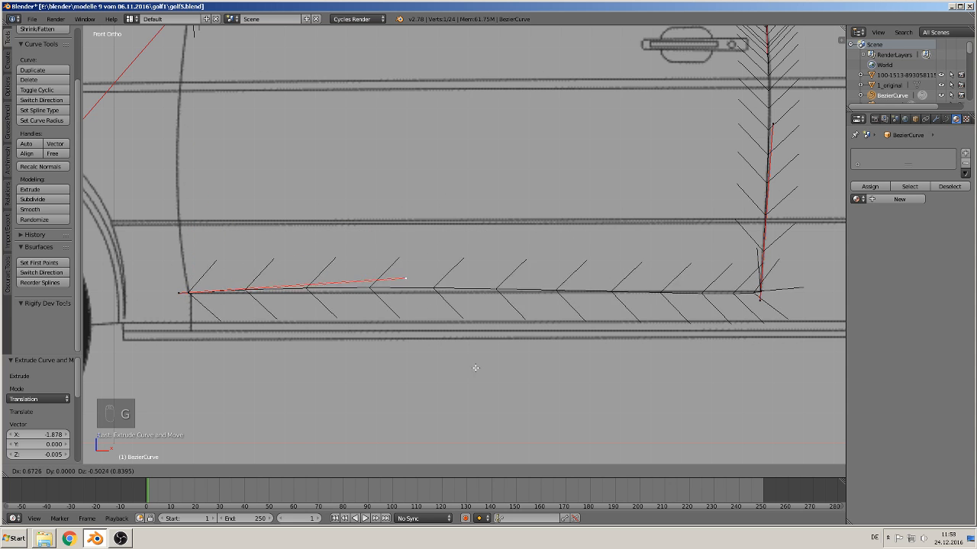
pyautogui.click(484, 379)
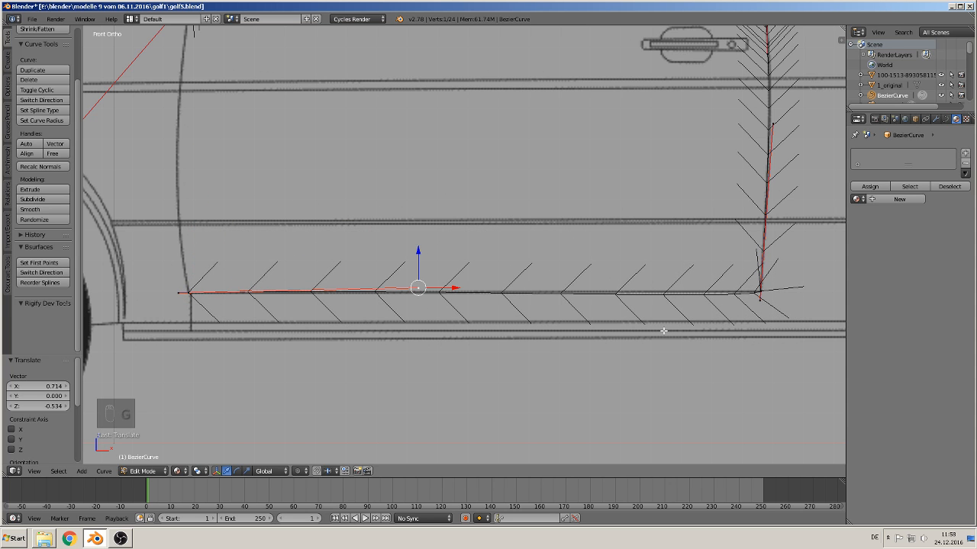
# Step: Raise the lower rear corner's bottom handle onto the corner point to straighten the bottom edge, checking the curve in Object Mode
pyautogui.keyDown('shift'); pyautogui.moveTo(646, 324); pyautogui.dragTo(405, 298, button='middle'); pyautogui.keyUp('shift')
pyautogui.scroll(4, 519, 301)
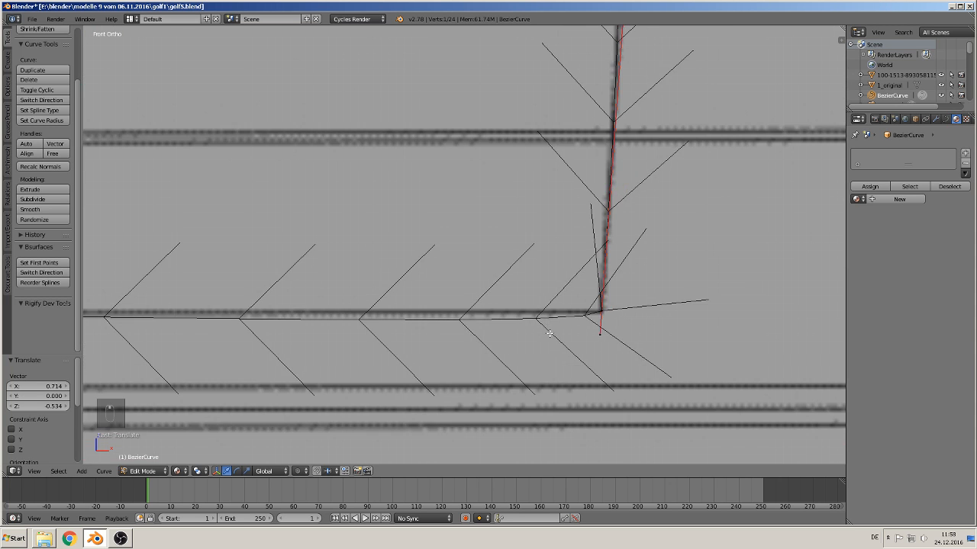
pyautogui.press('Tab')
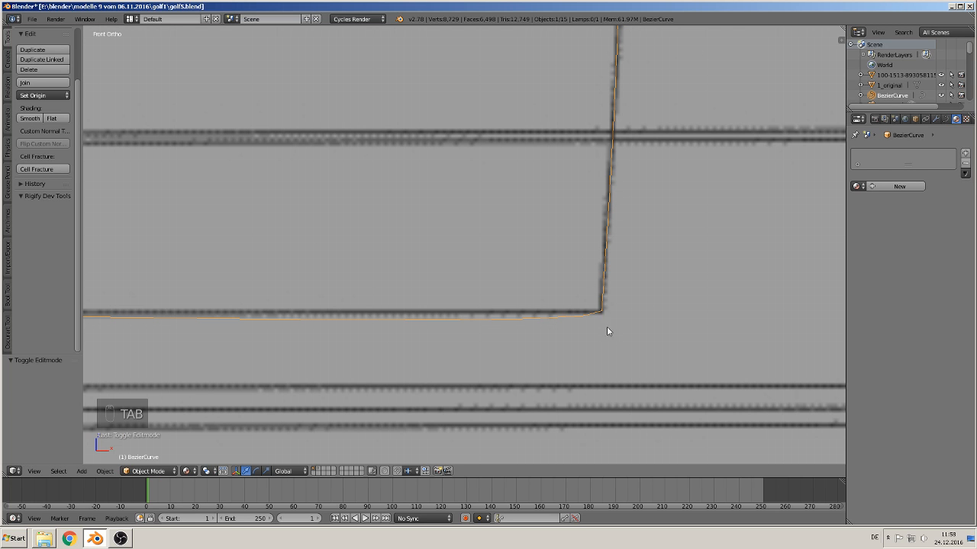
pyautogui.press('Tab')
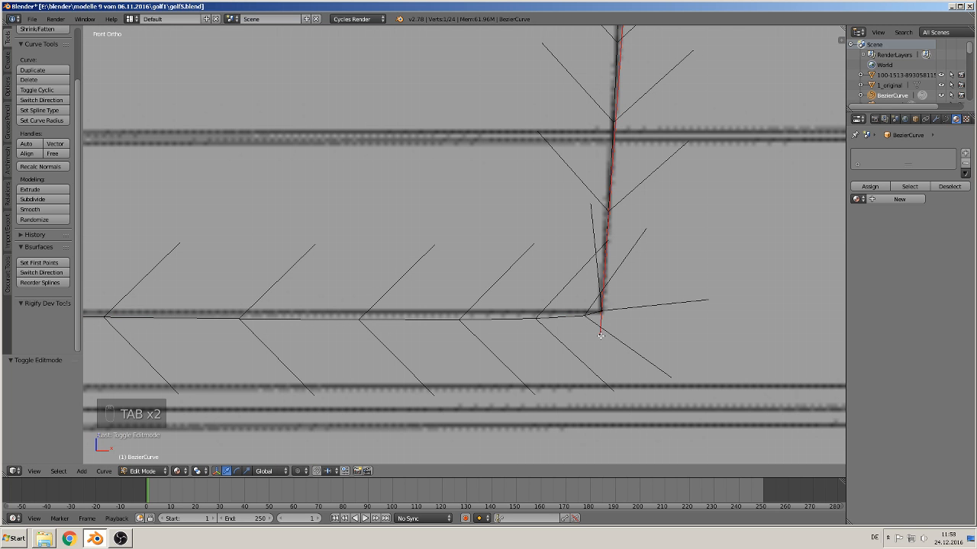
pyautogui.rightClick(600, 335)
pyautogui.moveTo(600, 299); pyautogui.dragTo(599, 284)
pyautogui.press('Tab')
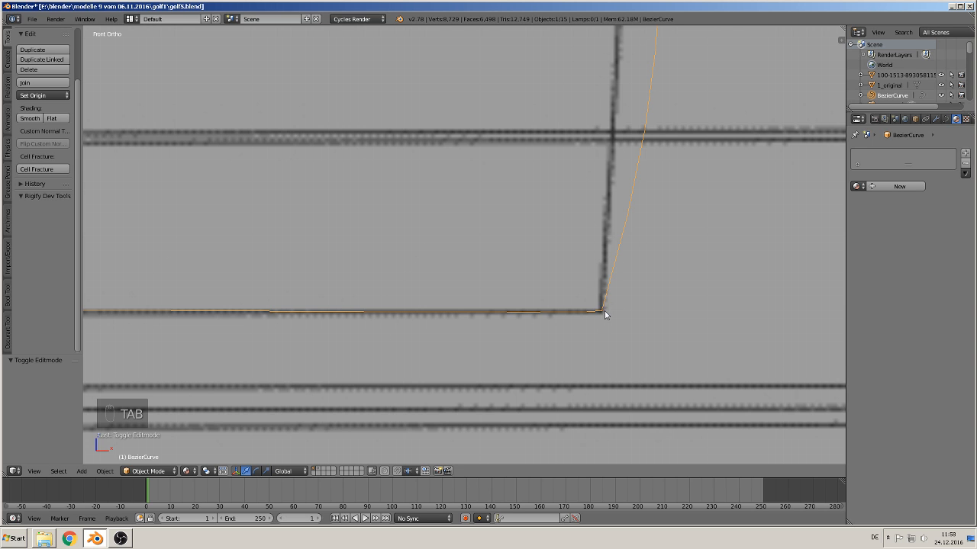
# Step: Move the lower rear corner's upper handle onto the door edge, about -0.124 in X and -0.017 in Z, and check the outline in Object Mode
pyautogui.scroll(-5, 588, 339)
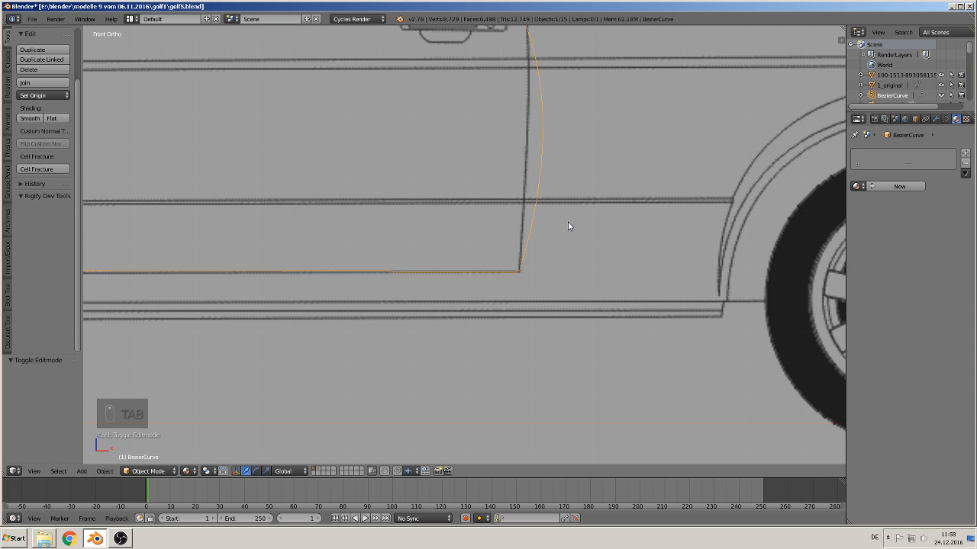
pyautogui.keyDown('shift'); pyautogui.moveTo(567, 225); pyautogui.dragTo(604, 317, button='middle'); pyautogui.keyUp('shift')
pyautogui.press('Tab')
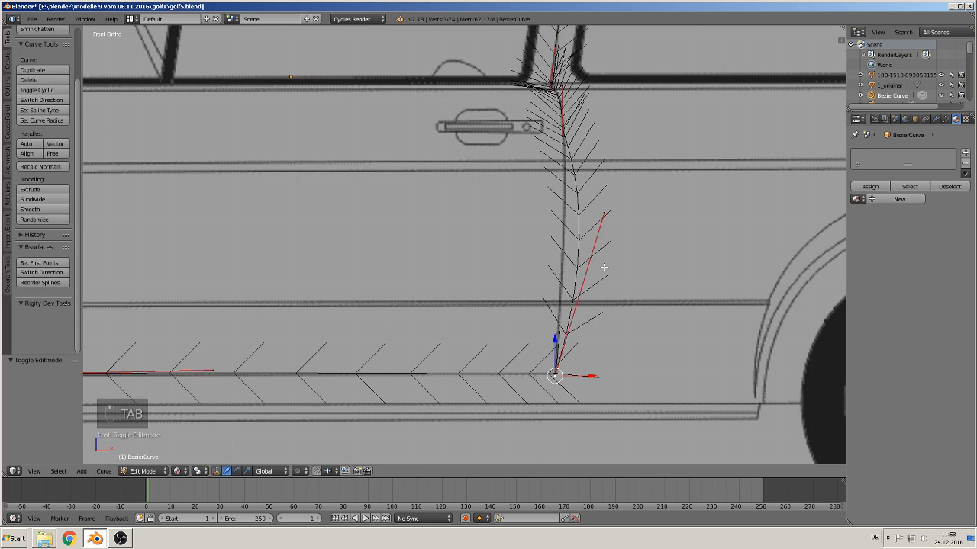
pyautogui.rightClick(605, 210)
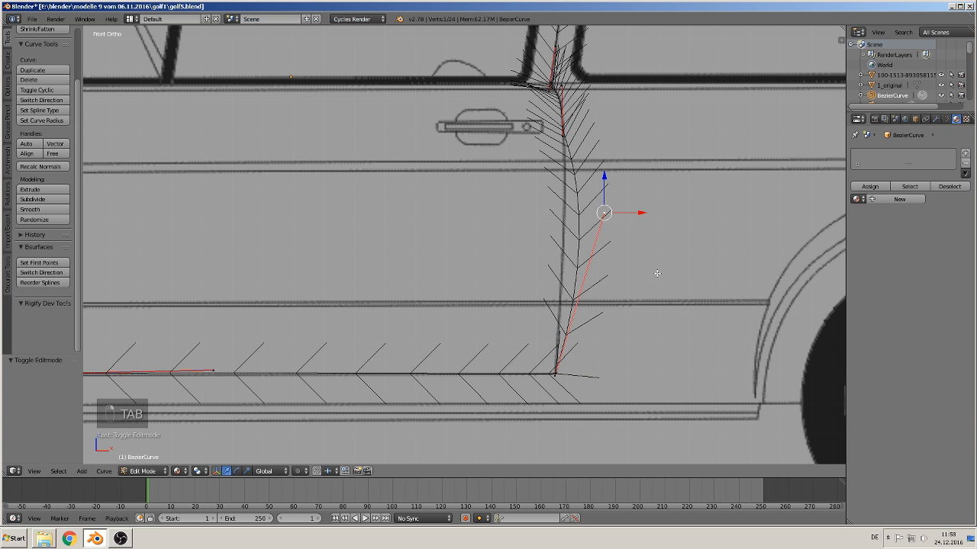
pyautogui.press('g')
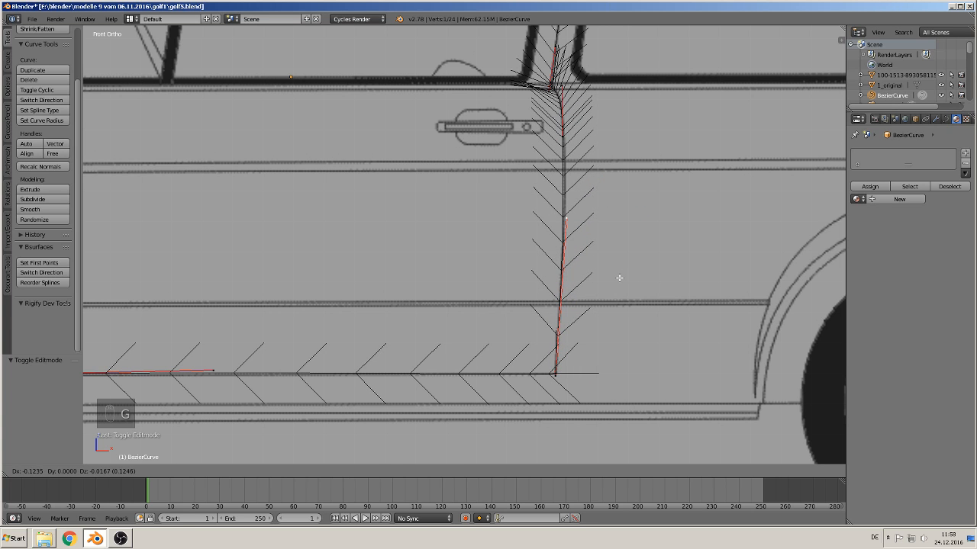
pyautogui.click(619, 277)
pyautogui.press('Tab')
pyautogui.scroll(-2, 647, 328)
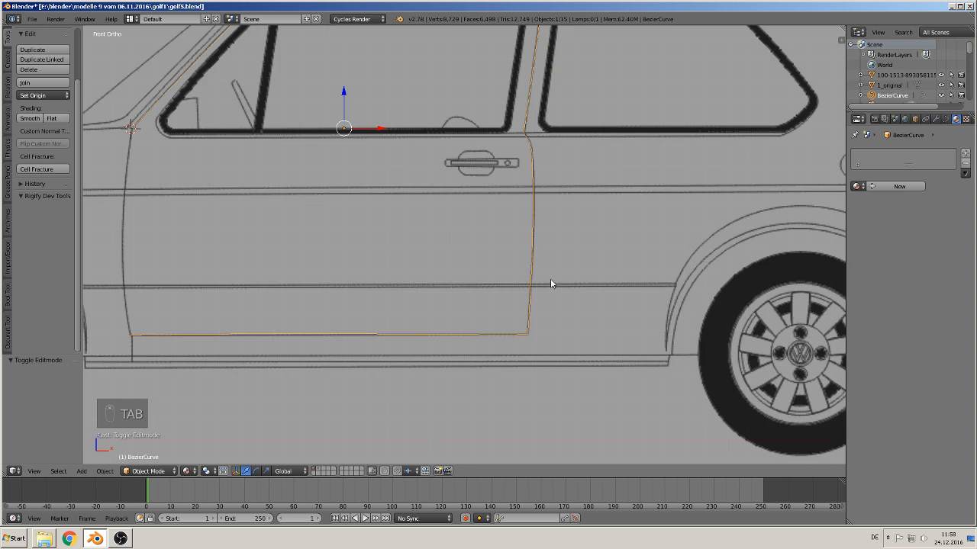
pyautogui.keyDown('shift'); pyautogui.moveTo(508, 219); pyautogui.dragTo(636, 311, button='middle'); pyautogui.keyUp('shift')
pyautogui.keyDown('shift'); pyautogui.moveTo(373, 315); pyautogui.dragTo(484, 231, button='middle'); pyautogui.keyUp('shift')
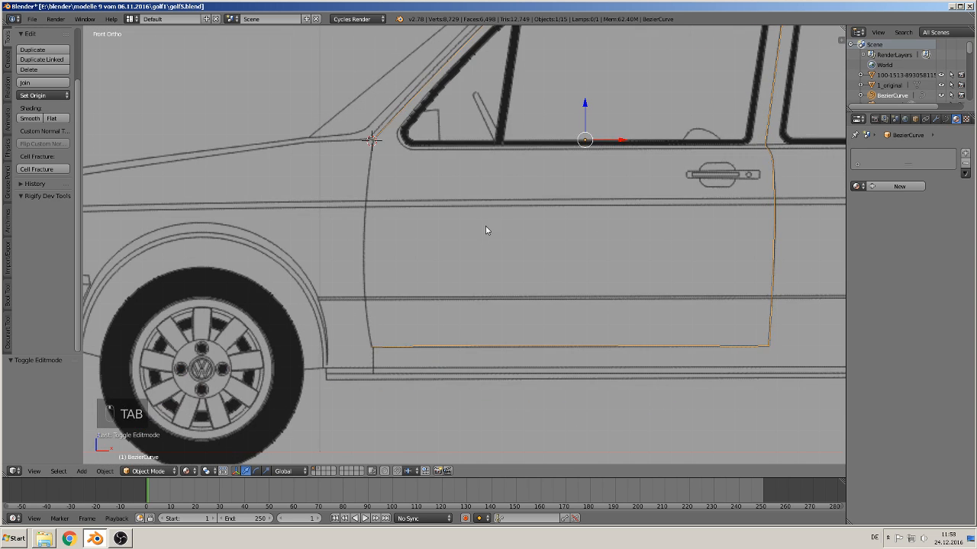
# Step: Join the lower front corner point and the upper front corner point at the pillar base with a new curve segment
pyautogui.scroll(2, 416, 225)
pyautogui.press('Tab')
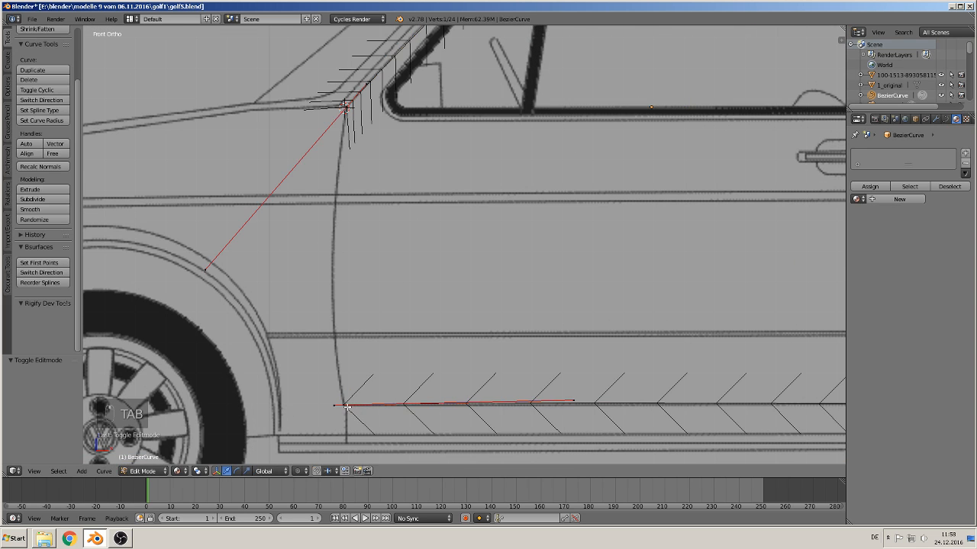
pyautogui.rightClick(345, 405)
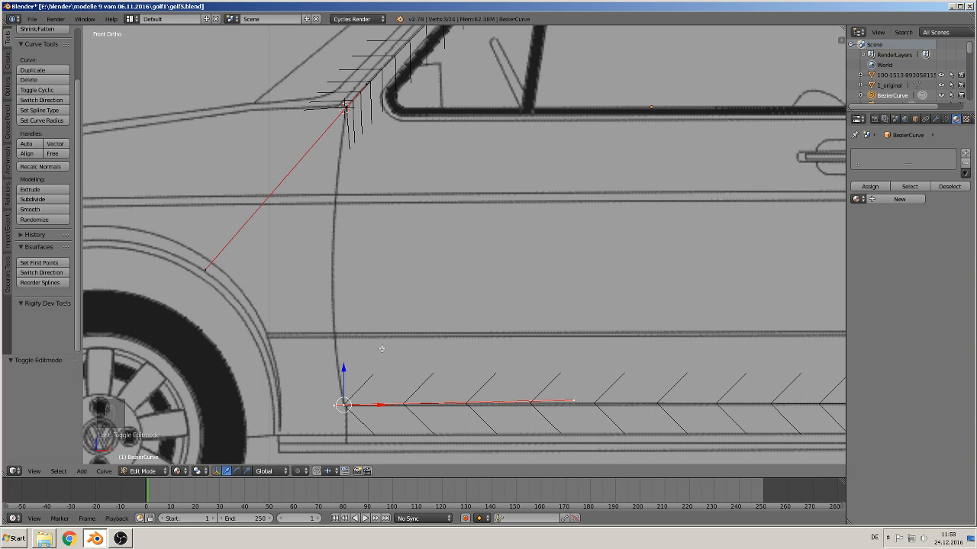
pyautogui.keyDown('shift'); pyautogui.moveTo(441, 208); pyautogui.dragTo(460, 243, button='middle'); pyautogui.keyUp('shift')
pyautogui.scroll(2, 460, 244)
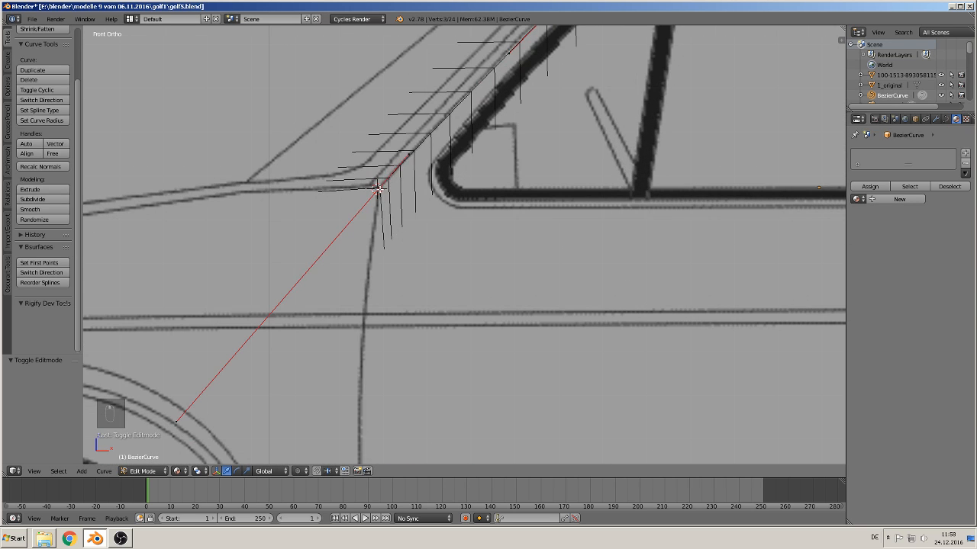
pyautogui.keyDown('shift'); pyautogui.rightClick(377, 189); pyautogui.keyUp('shift')
pyautogui.scroll(-3, 460, 253)
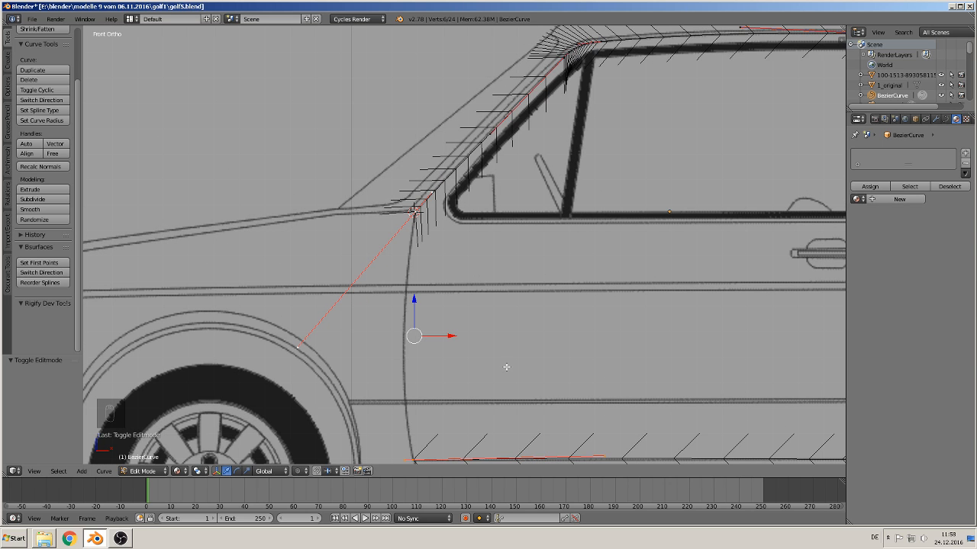
pyautogui.rightClick(416, 457)
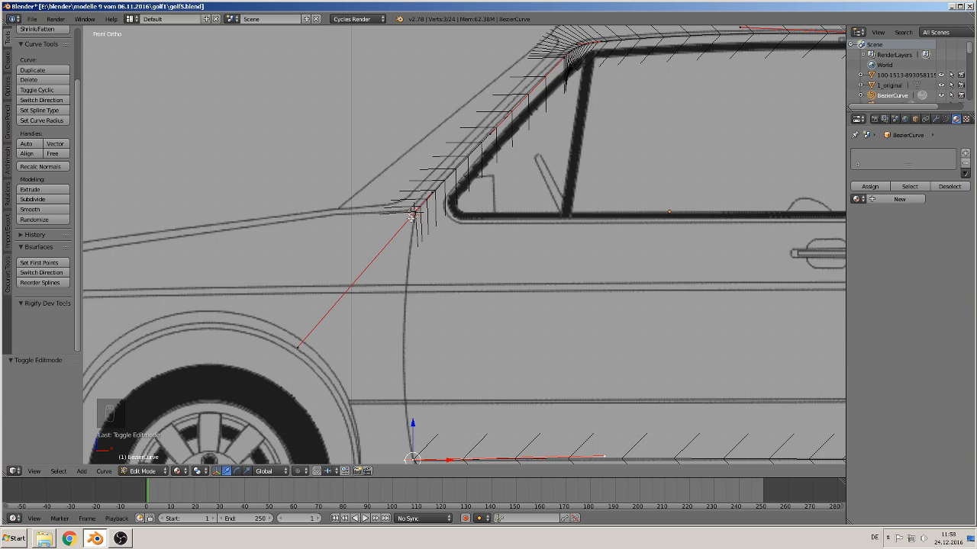
pyautogui.keyDown('shift'); pyautogui.rightClick(416, 211); pyautogui.keyUp('shift')
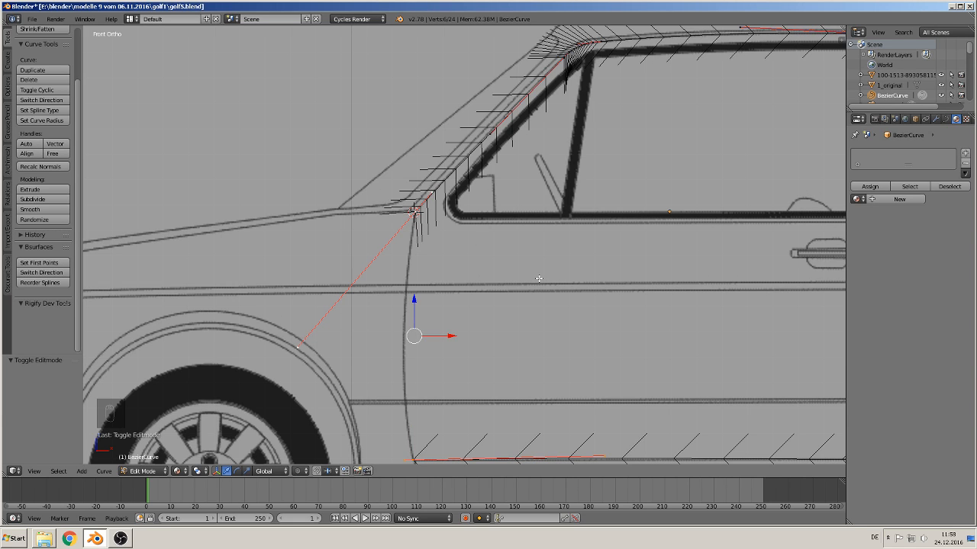
pyautogui.press('f')
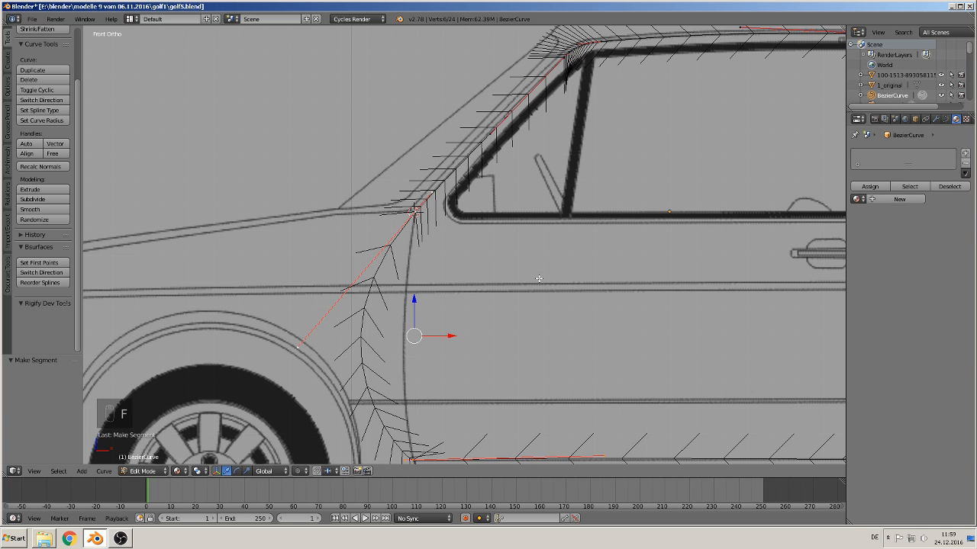
# Step: Move the upper front corner's long lower handle onto the door's front edge, about 0.409 in X and 0.018 in Z
pyautogui.keyDown('shift'); pyautogui.moveTo(520, 352); pyautogui.dragTo(423, 259, button='middle'); pyautogui.keyUp('shift')
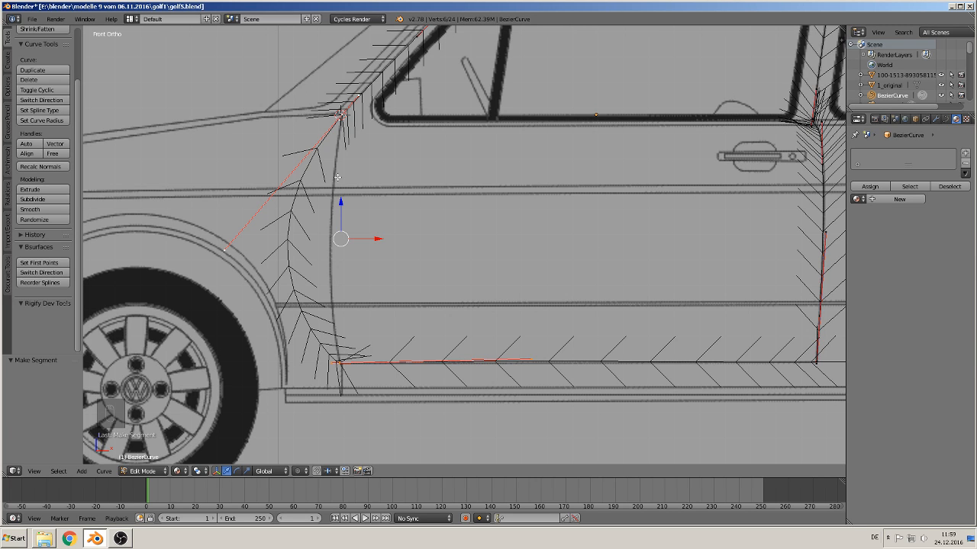
pyautogui.rightClick(226, 255)
pyautogui.press('g')
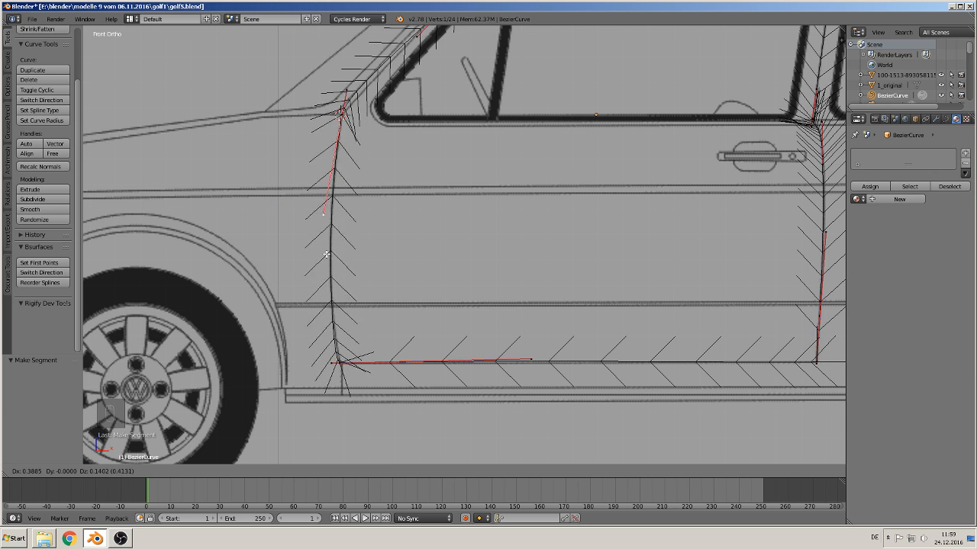
pyautogui.click(328, 282)
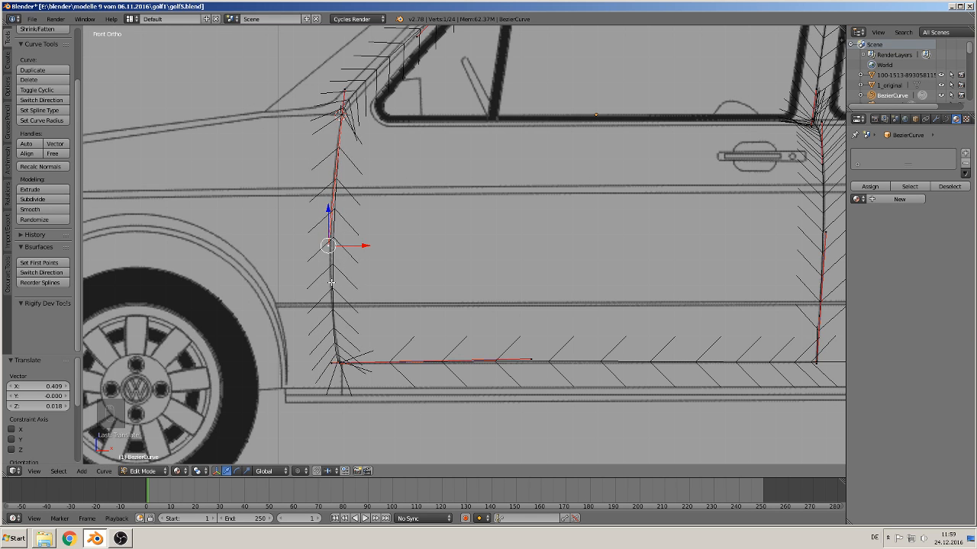
# Step: Shift the lower front corner's short outer handle about -0.006 along X and check the outline in Object Mode
pyautogui.scroll(1, 355, 341)
pyautogui.scroll(2, 309, 377)
pyautogui.rightClick(305, 371)
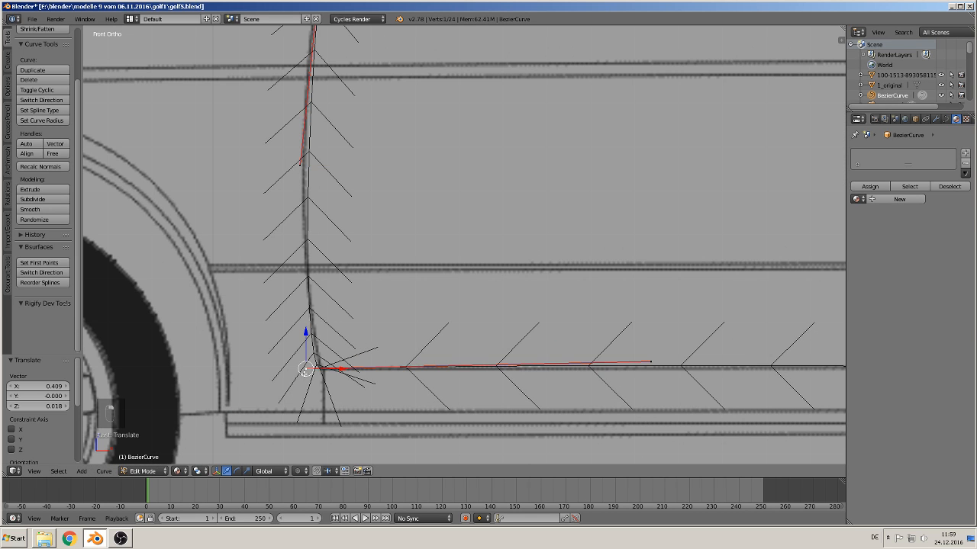
pyautogui.moveTo(324, 371); pyautogui.dragTo(342, 372)
pyautogui.moveTo(348, 371); pyautogui.dragTo(338, 369)
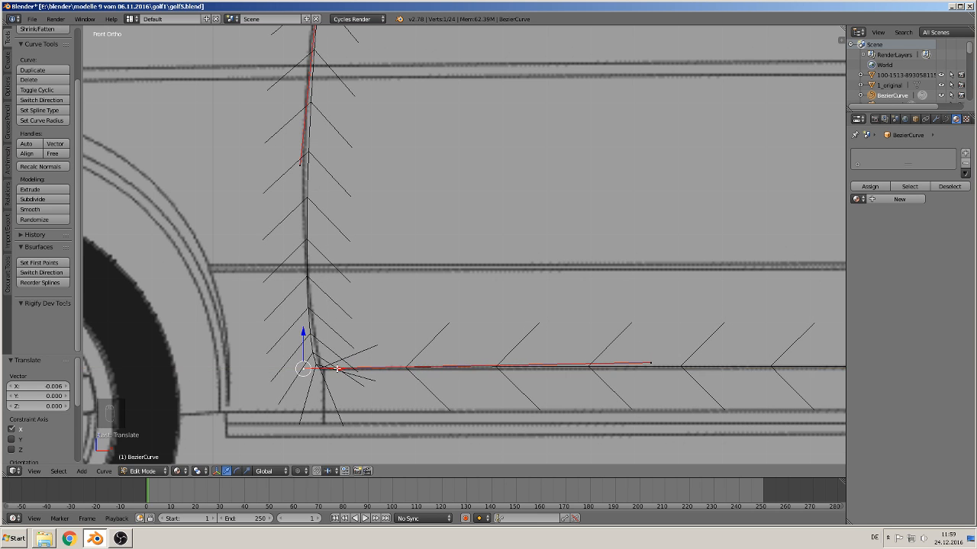
pyautogui.press('Tab')
pyautogui.press('Tab')
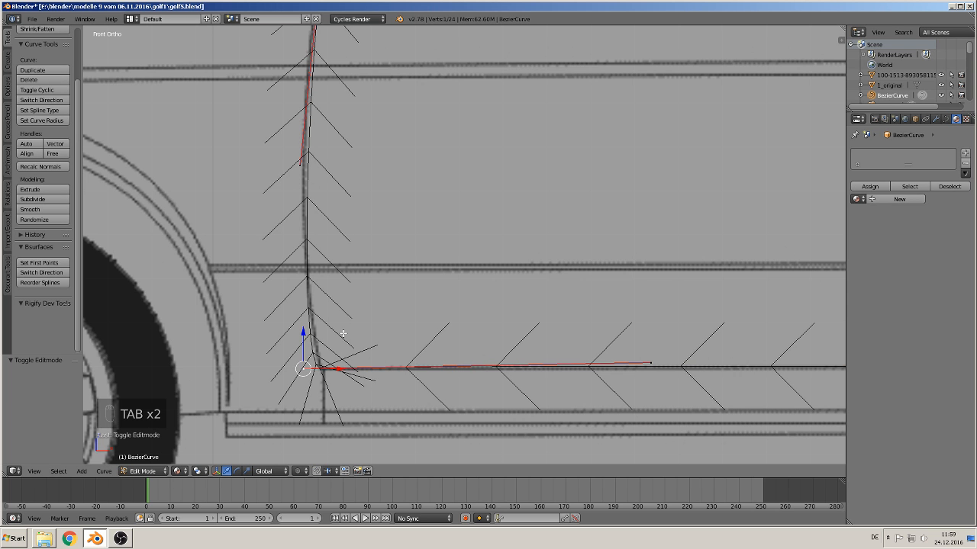
# Step: Fine-tune the upper front corner's lower handle beside the door's front edge, about -0.022 in X and 0.008 in Z
pyautogui.keyDown('shift'); pyautogui.moveTo(370, 178); pyautogui.dragTo(364, 381, button='middle'); pyautogui.keyUp('shift')
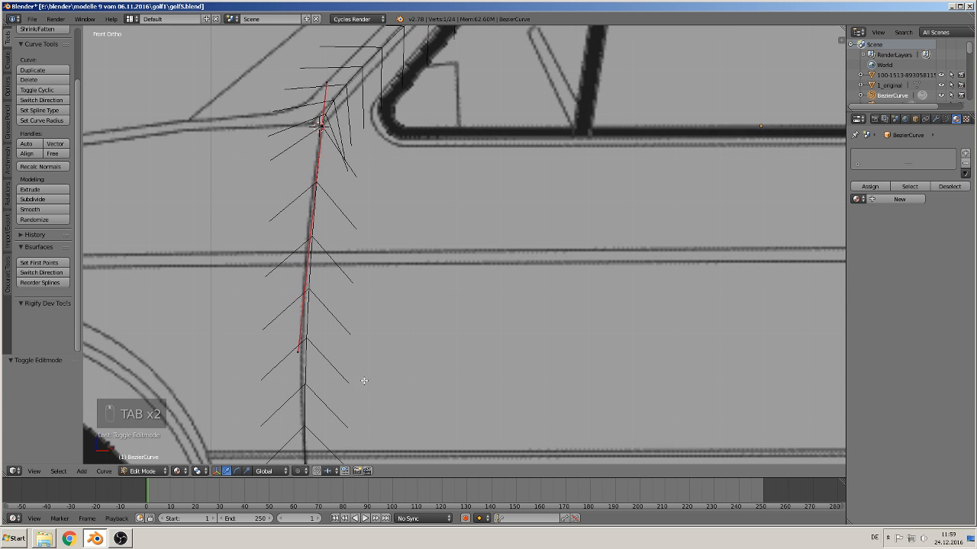
pyautogui.scroll(-3, 352, 358)
pyautogui.scroll(1, 374, 335)
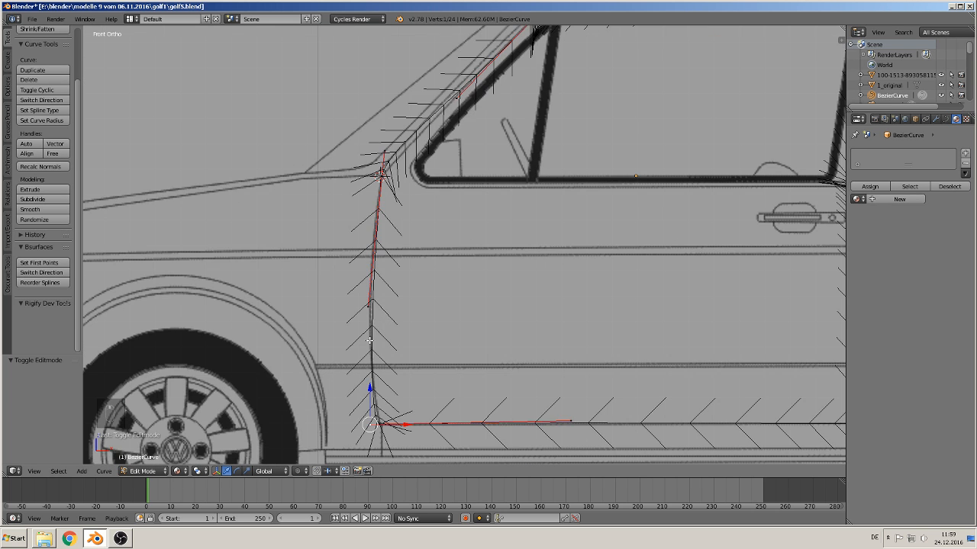
pyautogui.rightClick(369, 308)
pyautogui.press('g')
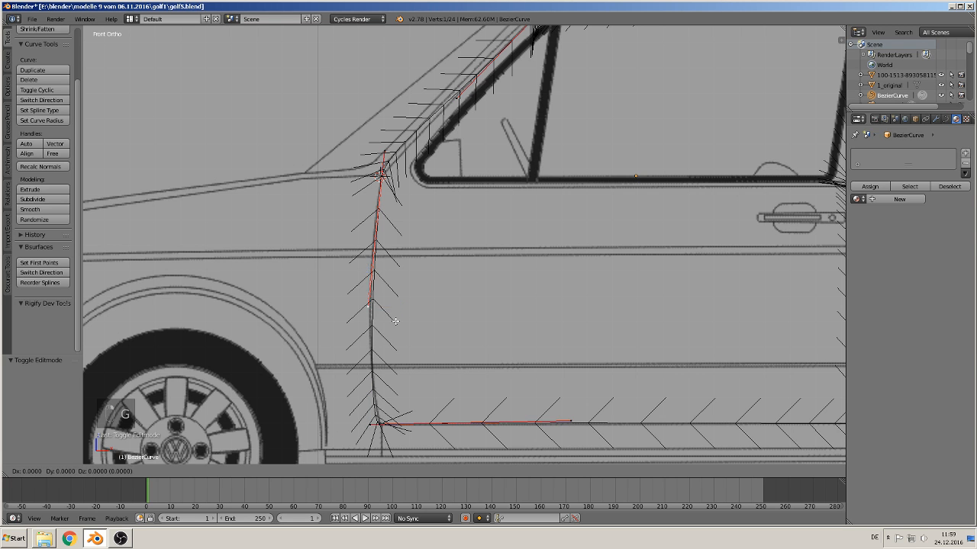
pyautogui.click(396, 315)
pyautogui.scroll(-2, 396, 314)
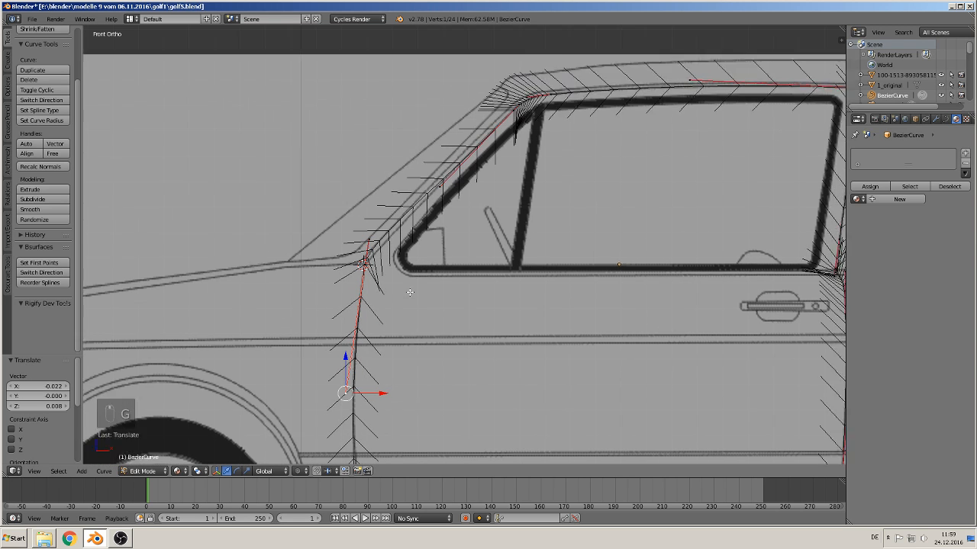
# Step: Move the upper front corner's short upper handle toward the pillar line, about 0.022 in X and -0.029 in Z
pyautogui.scroll(4, 398, 306)
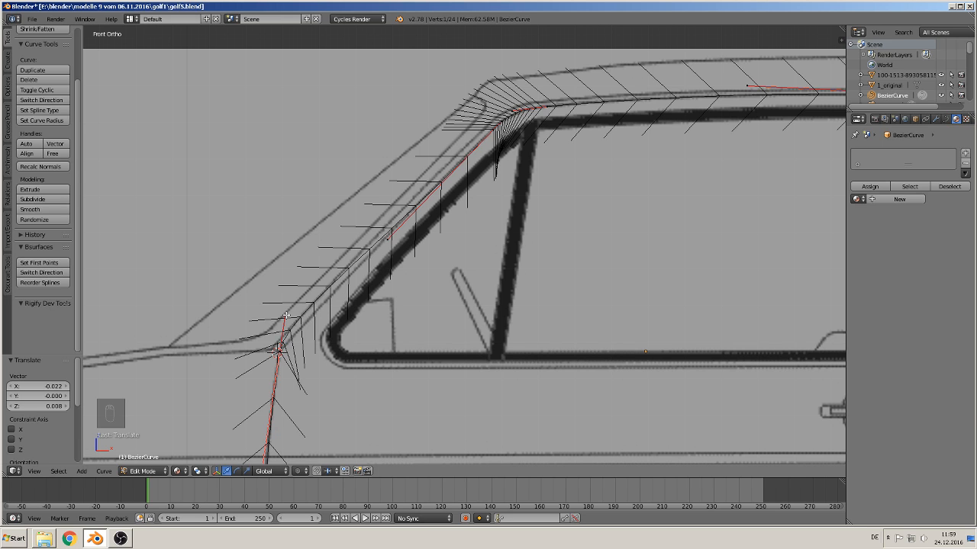
pyautogui.rightClick(286, 315)
pyautogui.press('g')
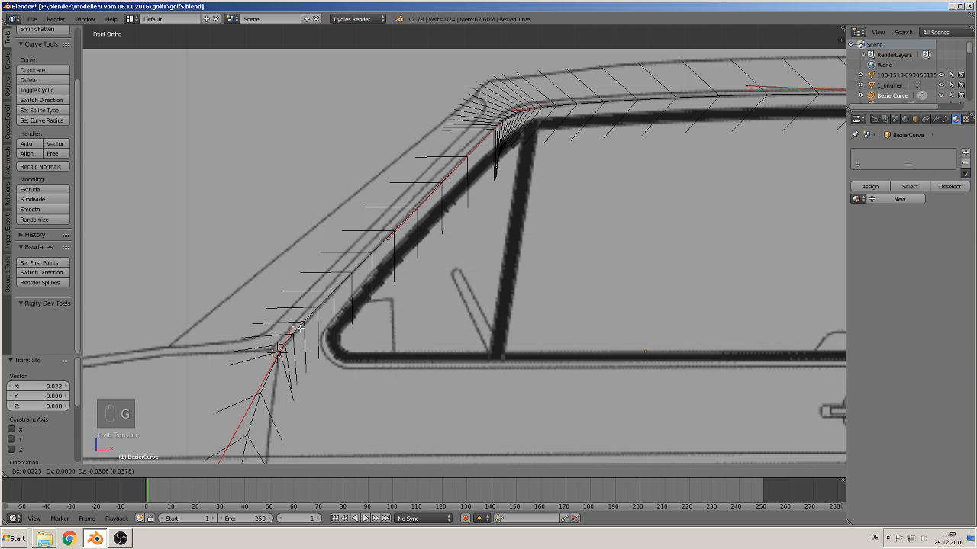
pyautogui.click(297, 320)
pyautogui.keyDown('shift'); pyautogui.scroll(-8, 406, 306); pyautogui.keyUp('shift')
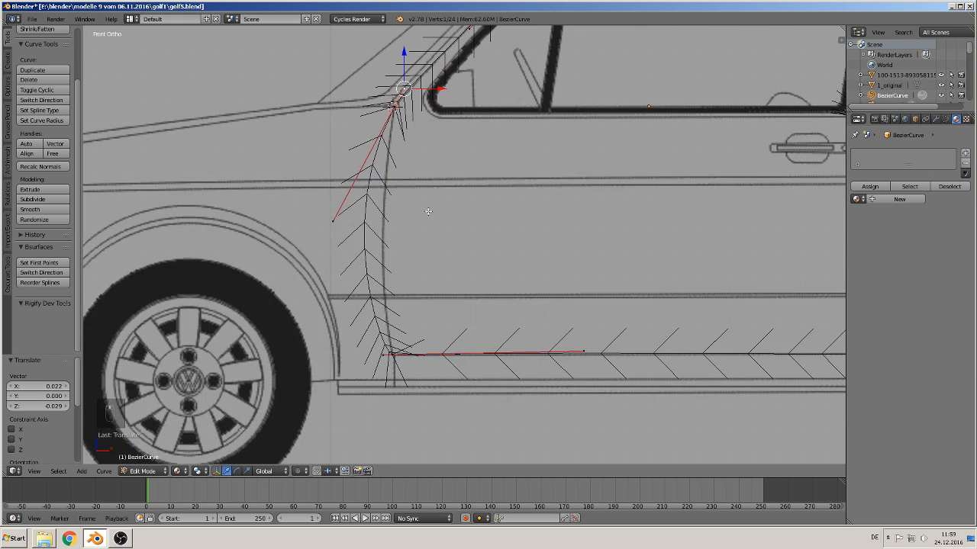
# Step: Move the upper front corner's lower handle back to the door's front edge, about 0.179 in X and 0.073 in Z
pyautogui.rightClick(309, 216)
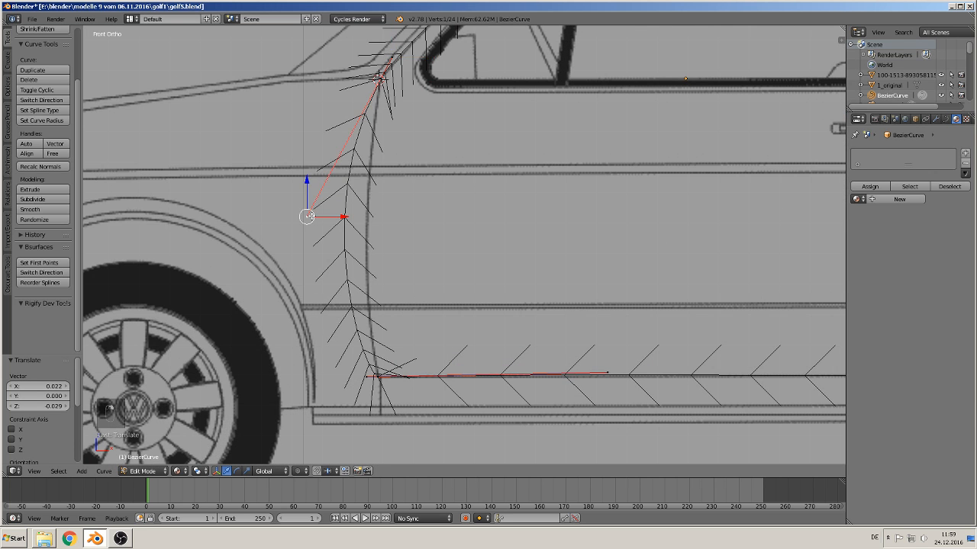
pyautogui.press('g')
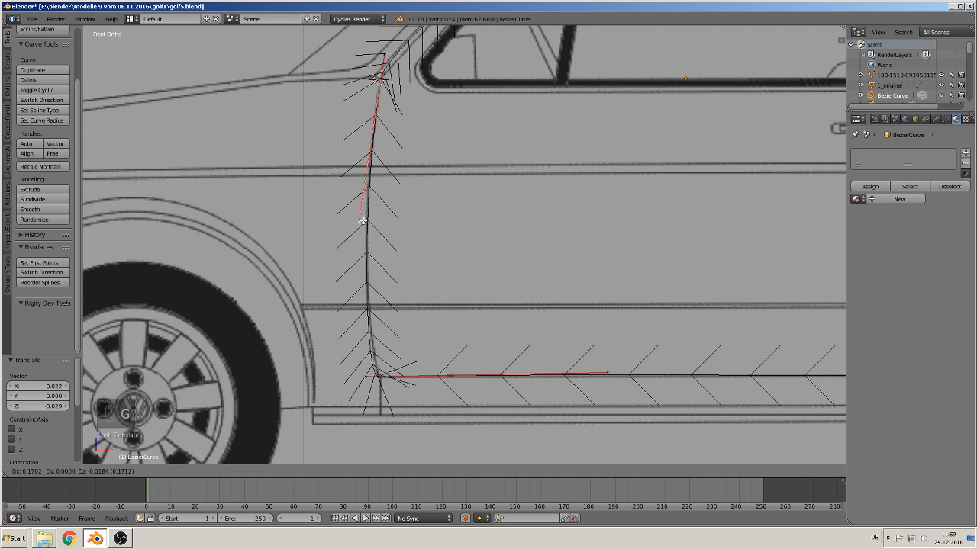
pyautogui.click(364, 193)
pyautogui.keyDown('shift'); pyautogui.moveTo(398, 130); pyautogui.dragTo(338, 300, button='middle'); pyautogui.keyUp('shift')
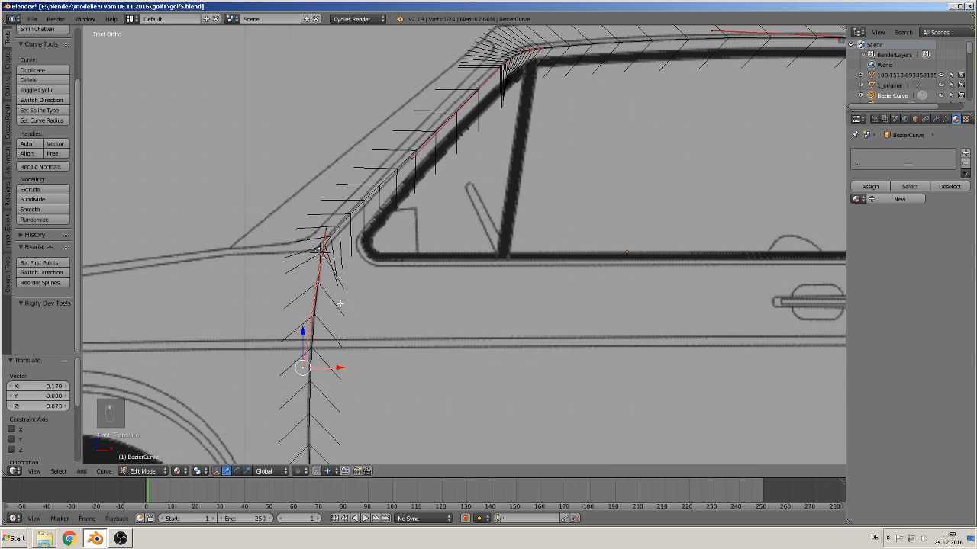
# Step: Move the lower handle of the pillar's top point down along the pillar line, about -0.132 in X and -0.119 in Z
pyautogui.scroll(2, 349, 279)
pyautogui.keyDown('shift'); pyautogui.moveTo(371, 226); pyautogui.dragTo(365, 300, button='middle'); pyautogui.keyUp('shift')
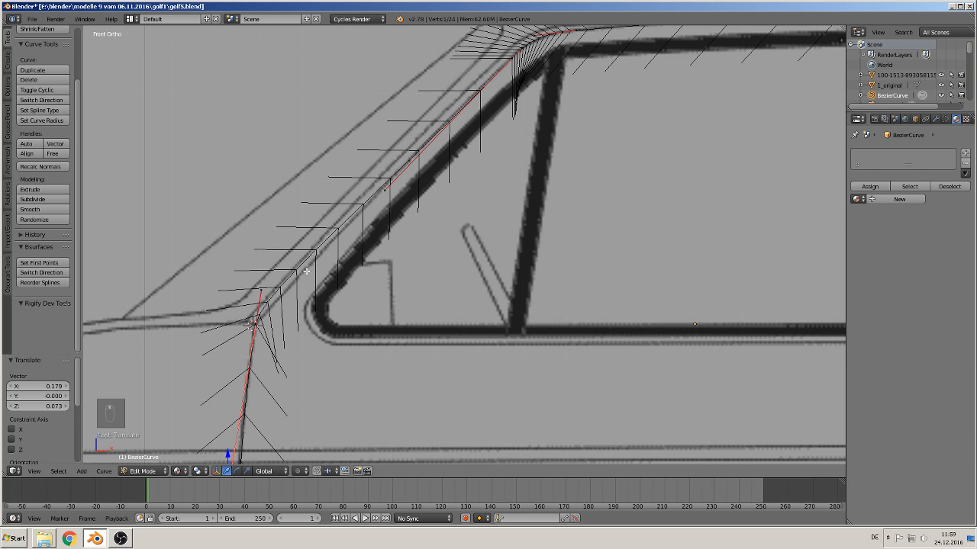
pyautogui.rightClick(380, 194)
pyautogui.press('g')
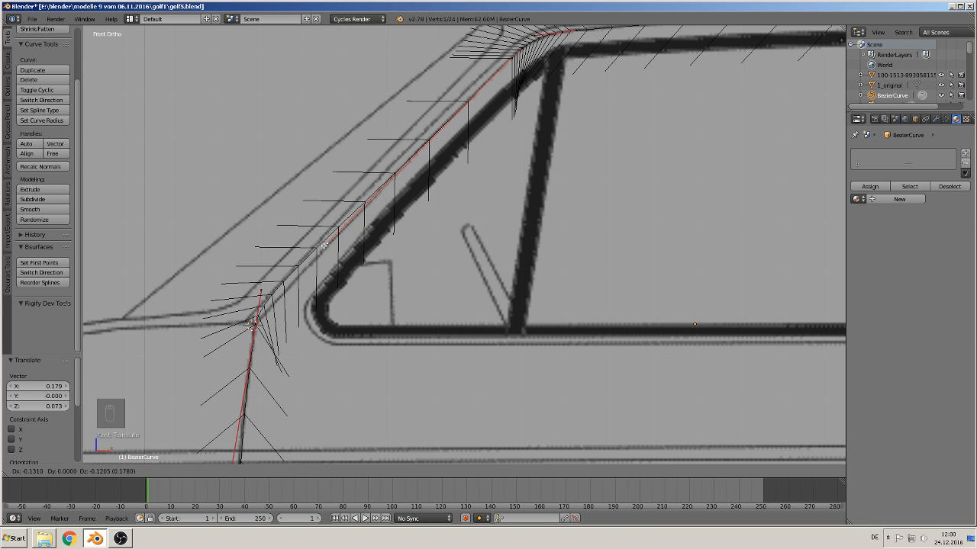
pyautogui.click(326, 243)
pyautogui.keyDown('shift'); pyautogui.moveTo(292, 311); pyautogui.dragTo(383, 237, button='middle'); pyautogui.keyUp('shift')
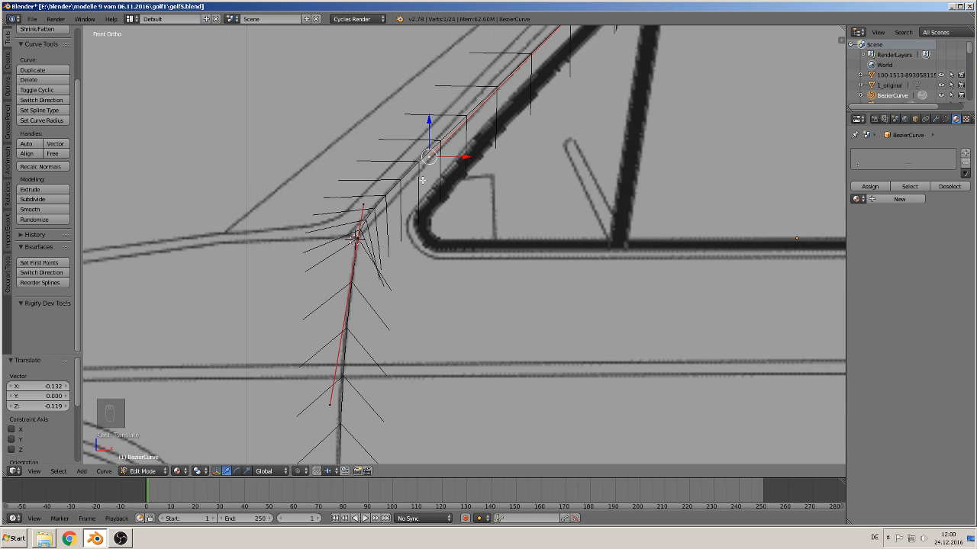
pyautogui.scroll(2, 408, 203)
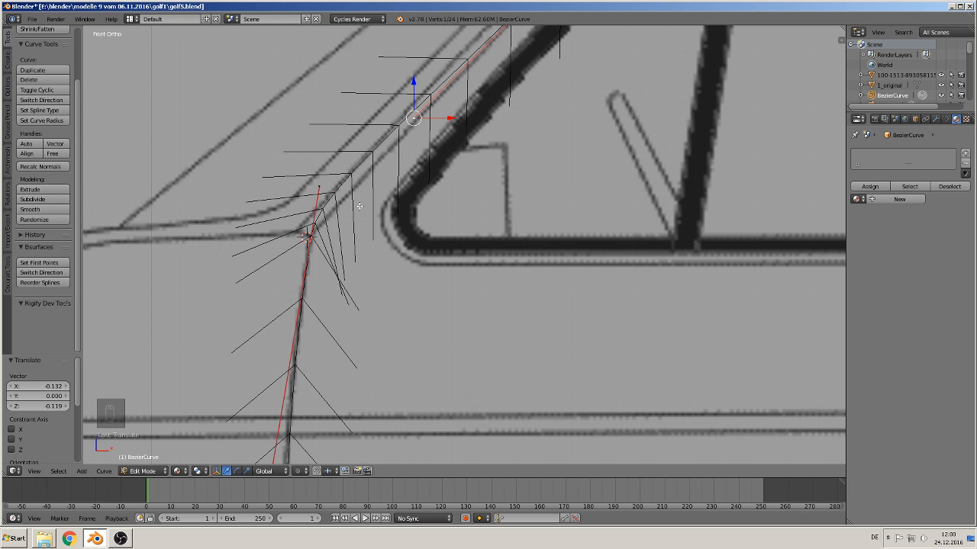
# Step: Undo all handle adjustments around the door's front edge and the segment joining its upper and lower corner points
pyautogui.rightClick(307, 233)
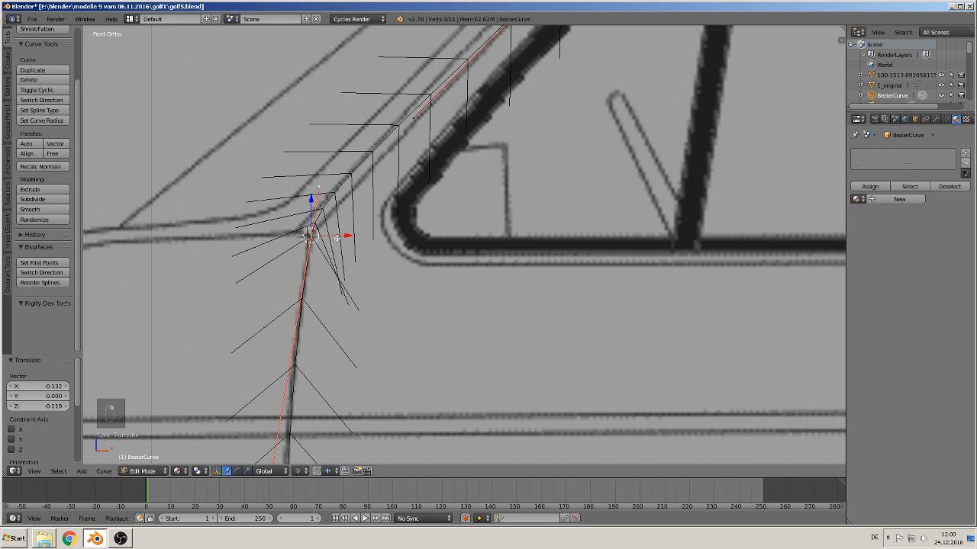
pyautogui.scroll(-1, 337, 237)
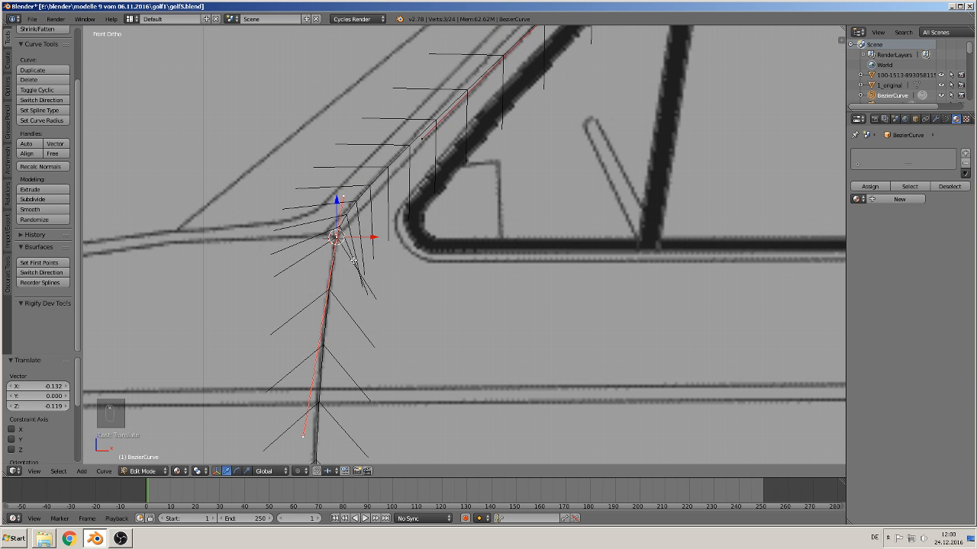
pyautogui.hotkey('ctrl', 'z')
pyautogui.hotkey('ctrl', 'z')
pyautogui.hotkey('ctrl', 'z')
pyautogui.hotkey('ctrl', 'z')
pyautogui.hotkey('ctrl', 'z')
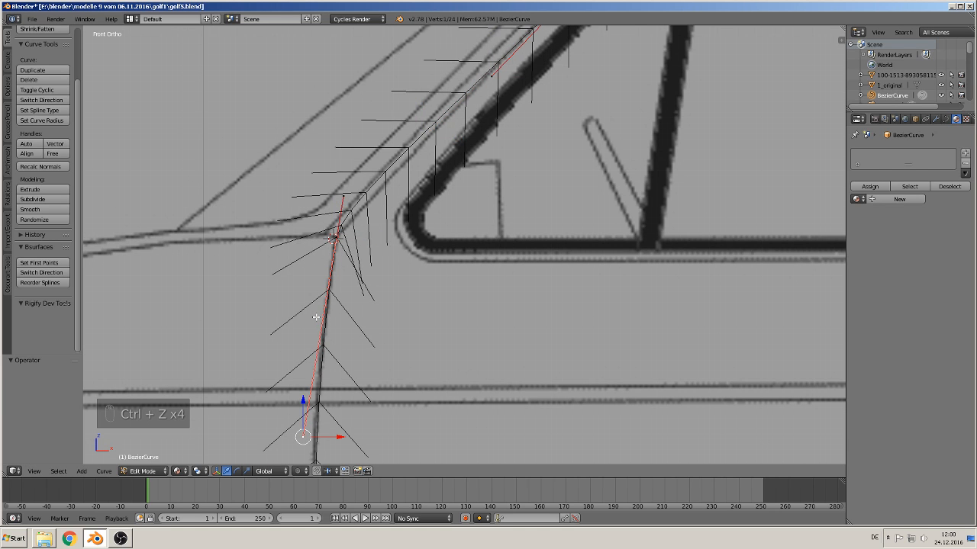
pyautogui.hotkey('ctrl', 'z')
pyautogui.hotkey('ctrl', 'z')
pyautogui.hotkey('ctrl', 'z')
pyautogui.hotkey('ctrl', 'z')
pyautogui.hotkey('ctrl', 'z')
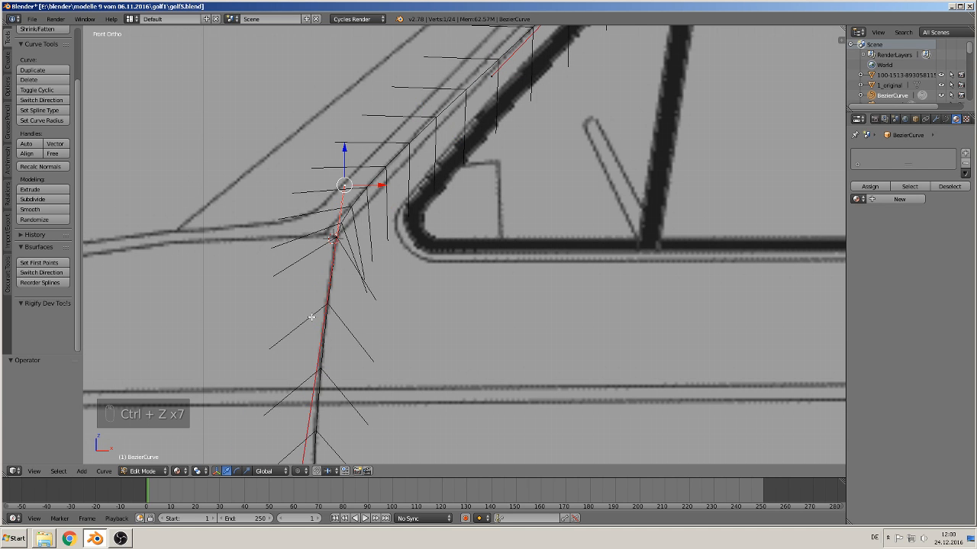
pyautogui.hotkey('ctrl', 'z')
pyautogui.hotkey('ctrl', 'z')
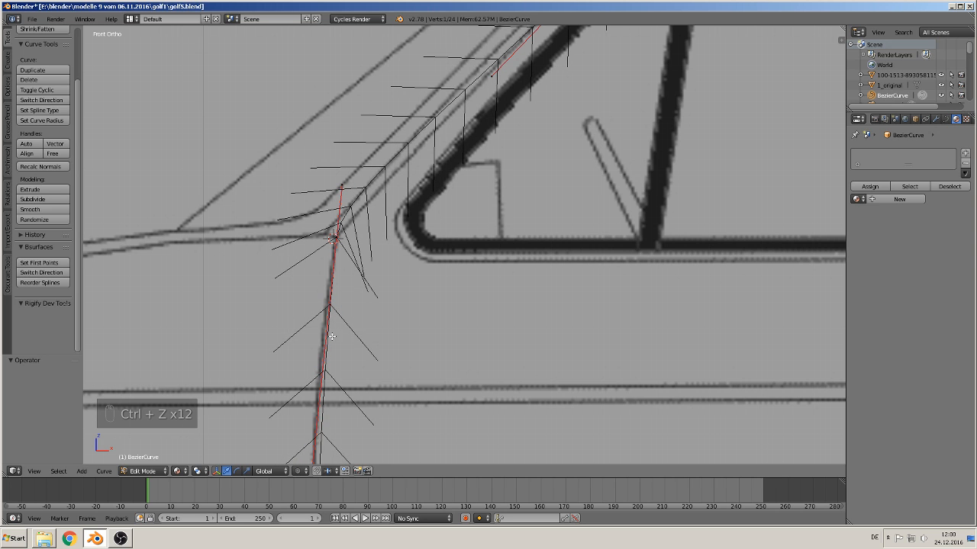
pyautogui.scroll(-4, 335, 336)
pyautogui.hotkey('ctrl', 'z')
pyautogui.hotkey('ctrl', 'z')
pyautogui.hotkey('ctrl', 'z')
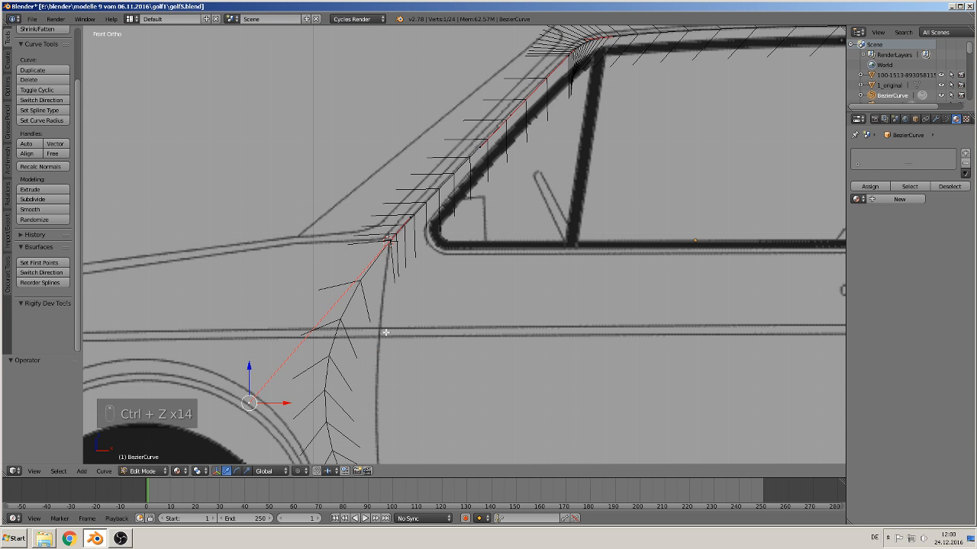
pyautogui.keyDown('ctrl'); pyautogui.scroll(2, 390, 331); pyautogui.keyUp('ctrl')
pyautogui.scroll(-3, 390, 332)
pyautogui.hotkey('ctrl', 'z')
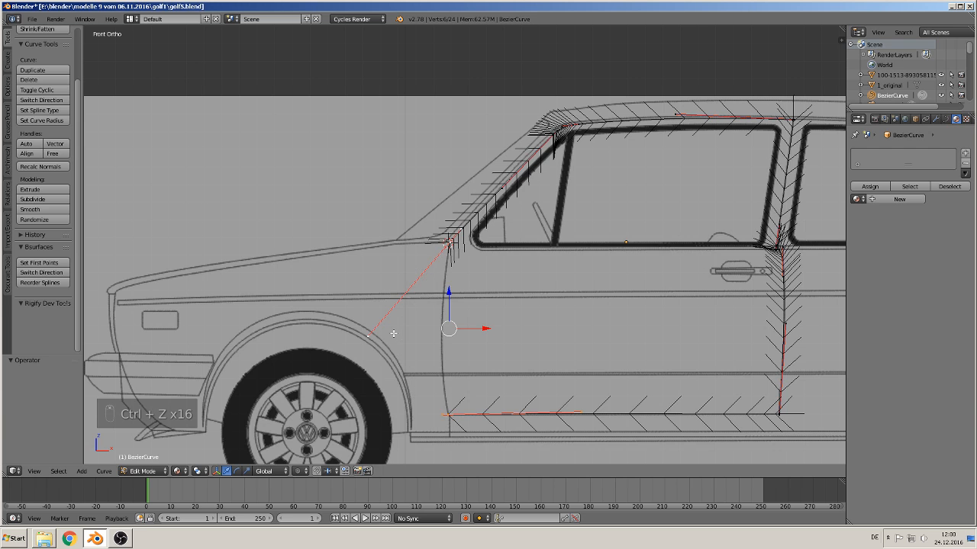
# Step: Move the curve's upper front corner point up along the windscreen pillar, about 0.124 in X and 0.135 in Z
pyautogui.scroll(3, 396, 333)
pyautogui.keyDown('shift'); pyautogui.moveTo(424, 267); pyautogui.dragTo(369, 287, button='middle'); pyautogui.keyUp('shift')
pyautogui.rightClick(399, 177)
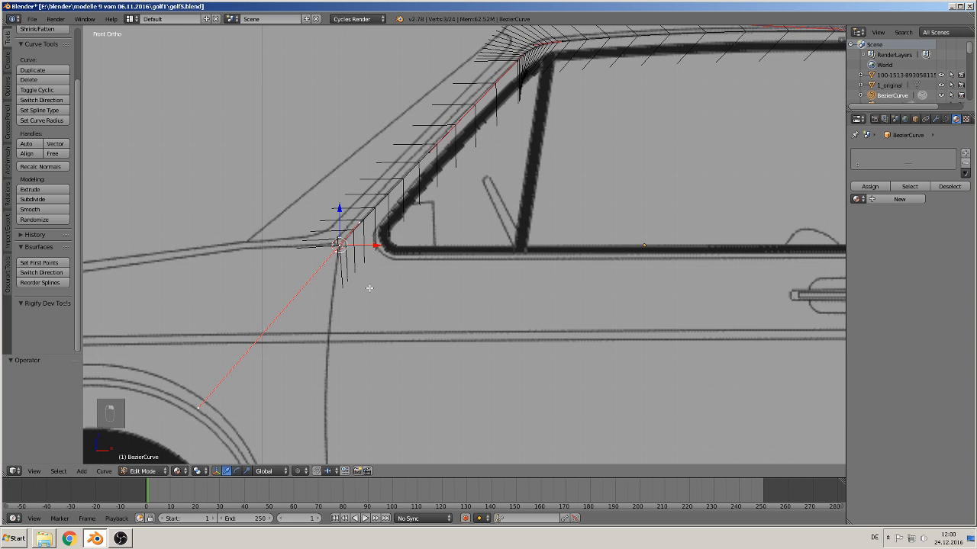
pyautogui.press('g')
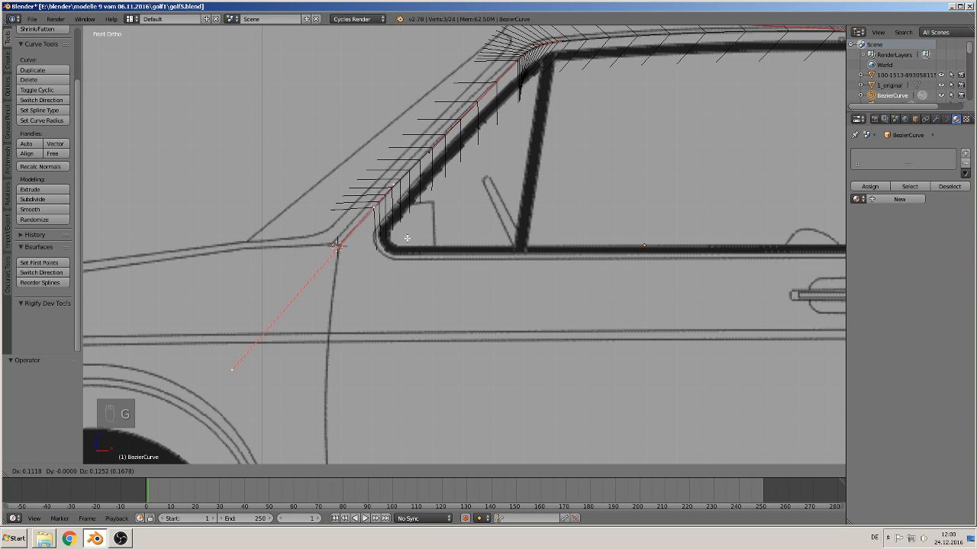
pyautogui.click(406, 239)
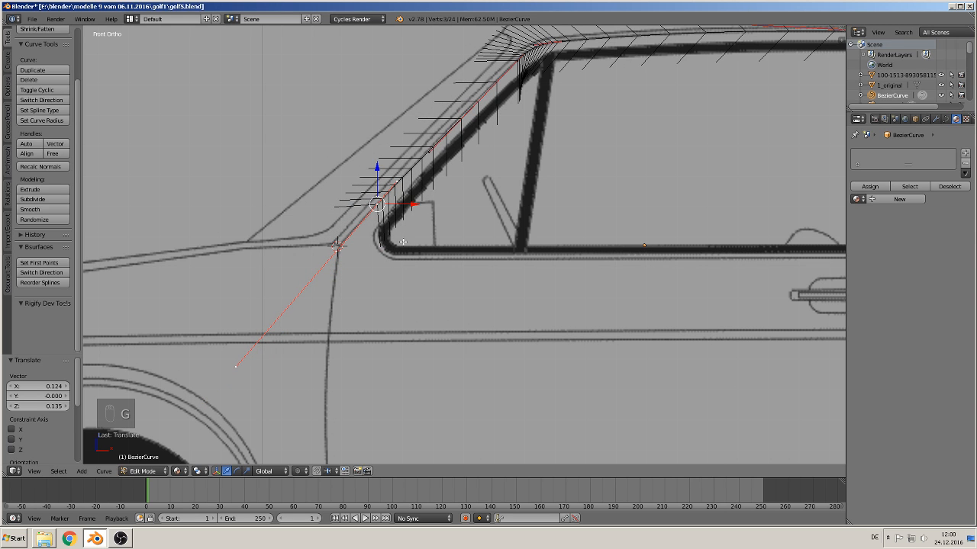
pyautogui.press('g')
pyautogui.rightClick(383, 239)
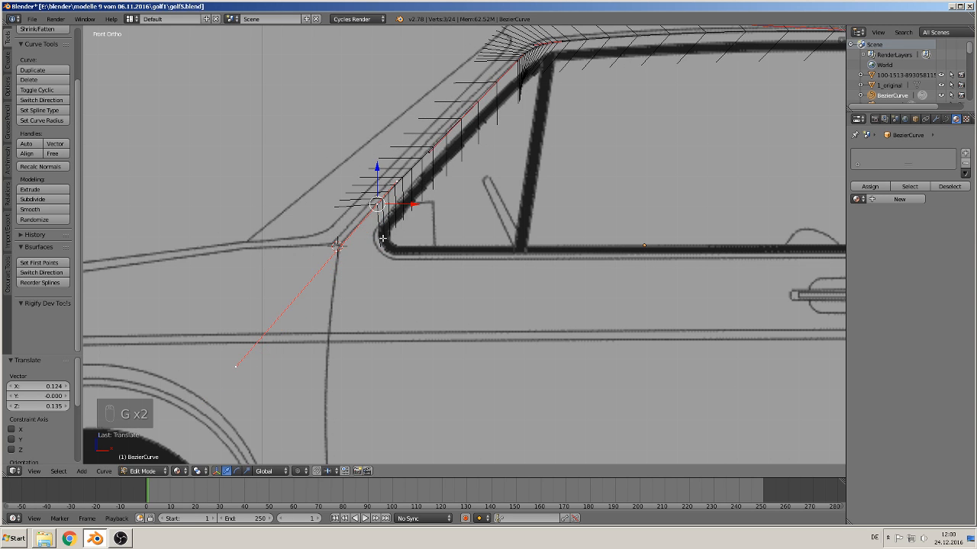
# Step: Extrude a new point from the moved pillar point down to the door's upper front corner, about -0.132 in X and -0.144 in Z
pyautogui.press('e')
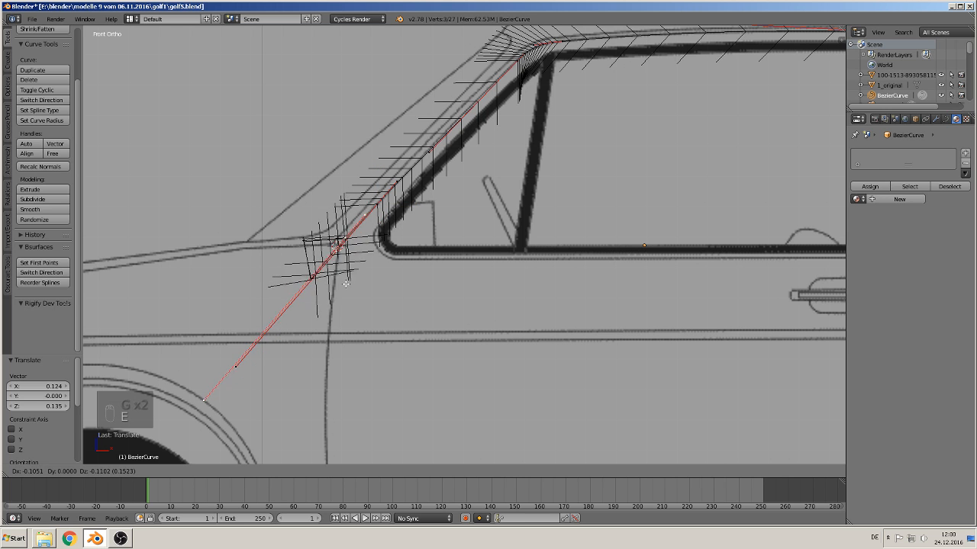
pyautogui.click(335, 293)
pyautogui.scroll(4, 351, 298)
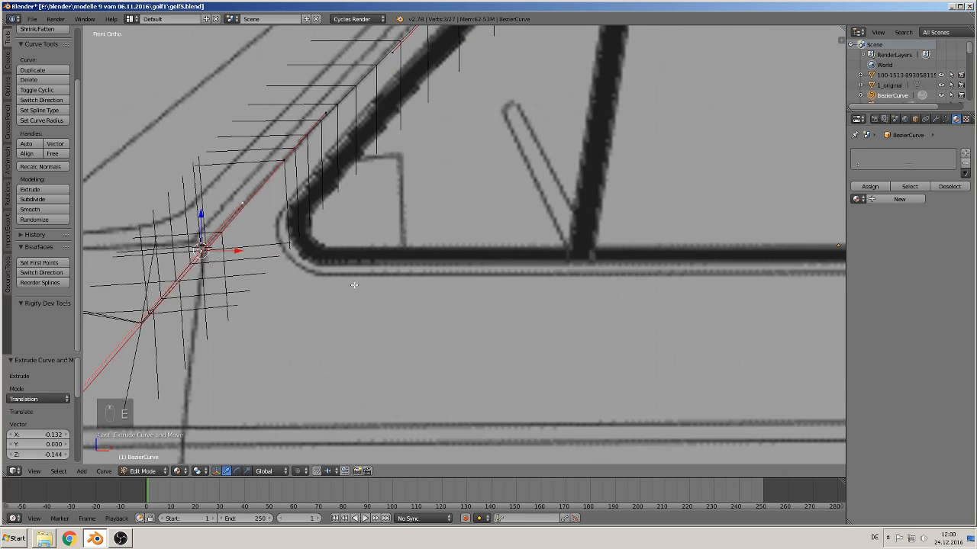
pyautogui.scroll(-3, 356, 348)
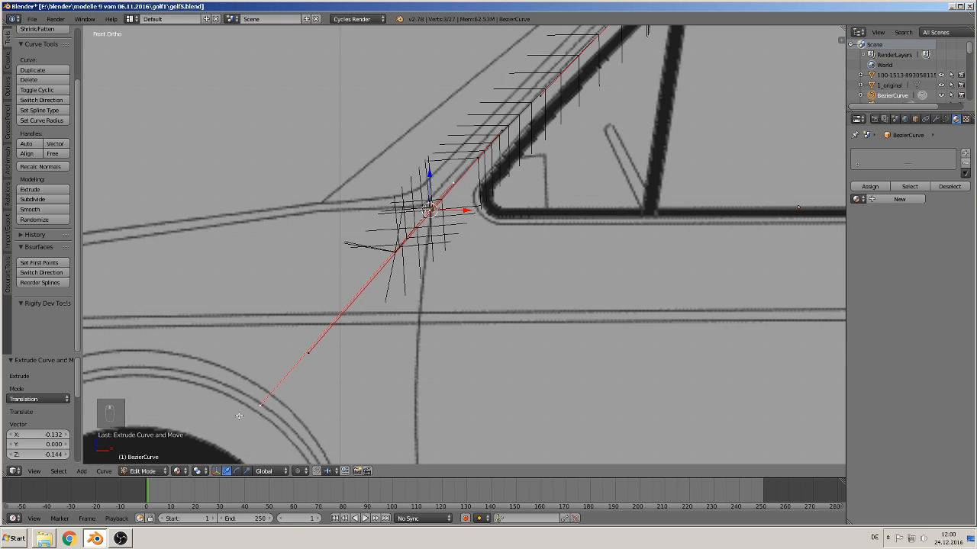
pyautogui.rightClick(260, 405)
pyautogui.press('g')
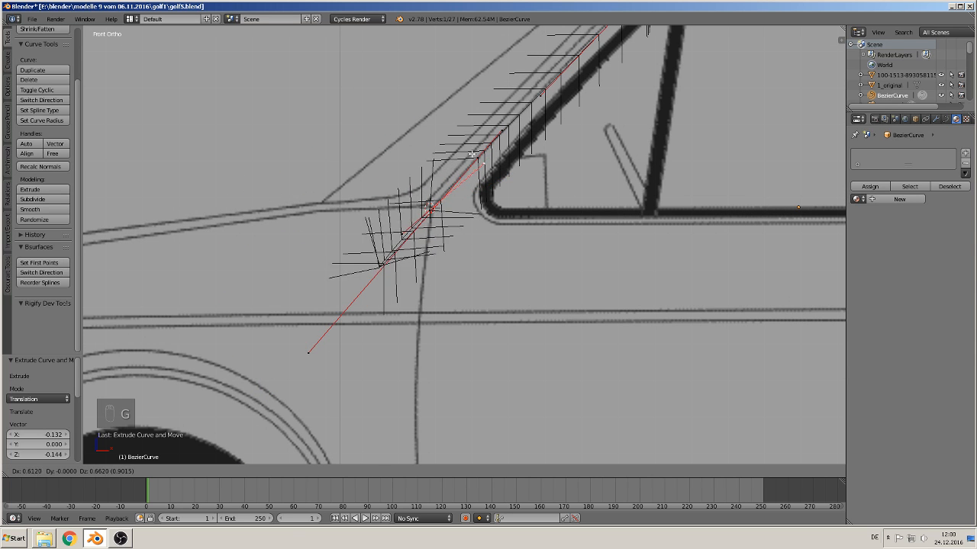
pyautogui.rightClick(465, 231)
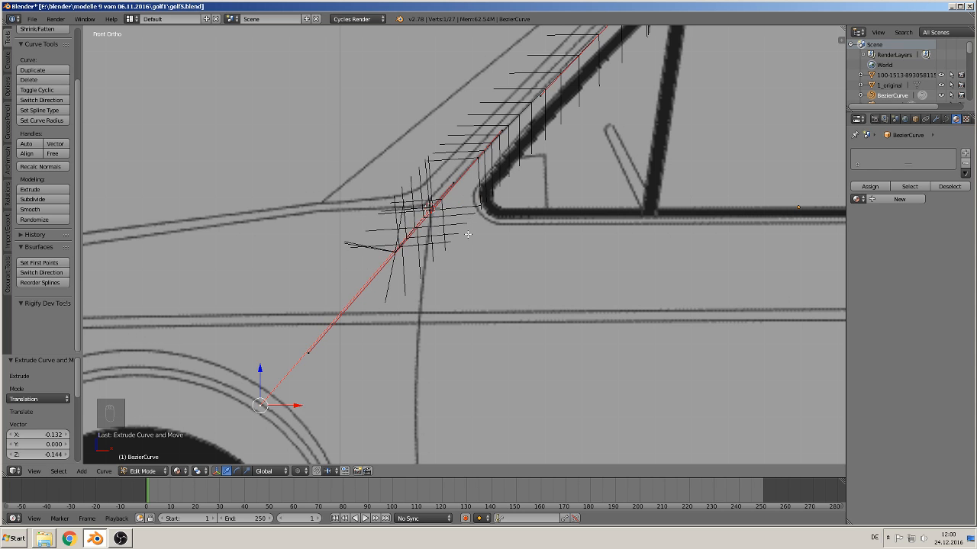
# Step: Examine the open front end of the door curve from an angle and in Object Mode against the blueprint
pyautogui.scroll(2, 465, 246)
pyautogui.moveTo(456, 255); pyautogui.dragTo(449, 259, button='middle')
pyautogui.scroll(-6, 450, 259)
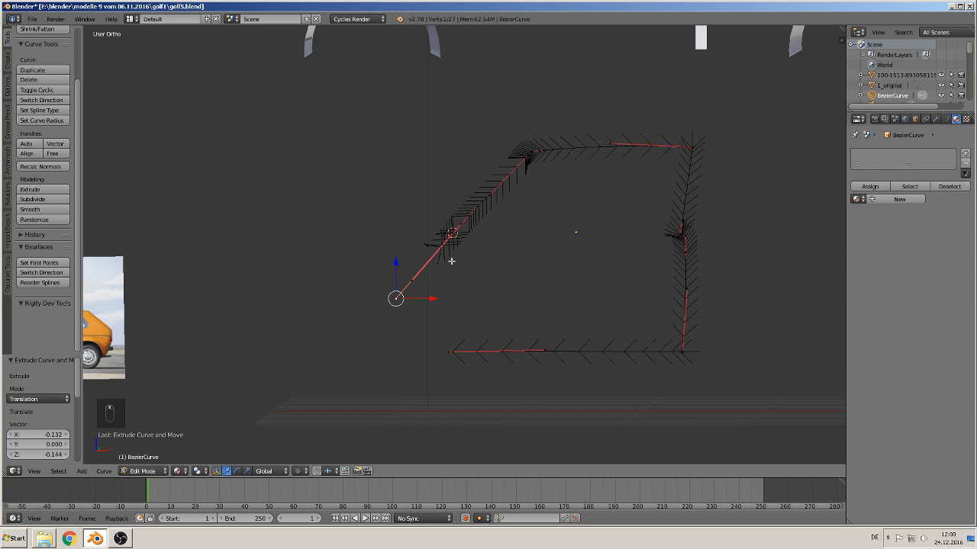
pyautogui.press('Tab')
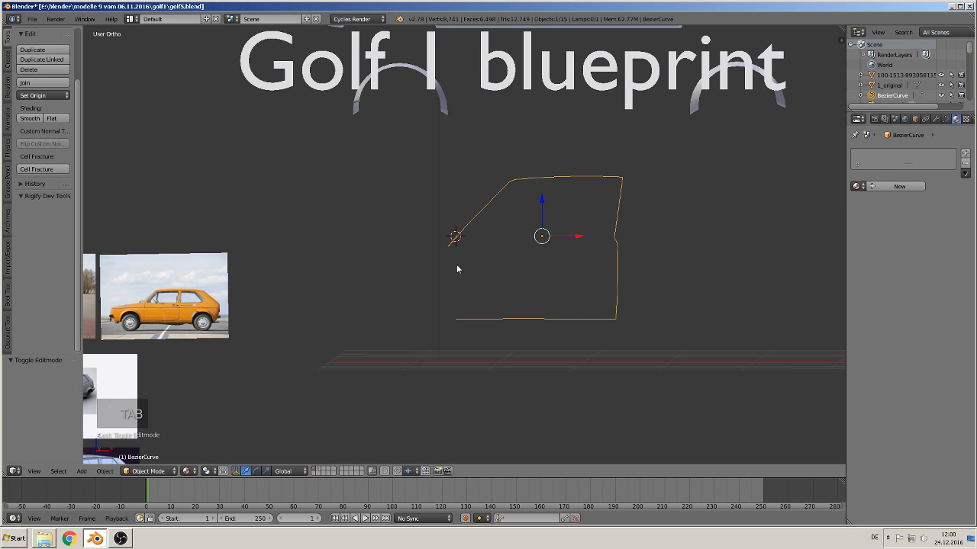
pyautogui.press('KP_1')
pyautogui.scroll(5, 458, 263)
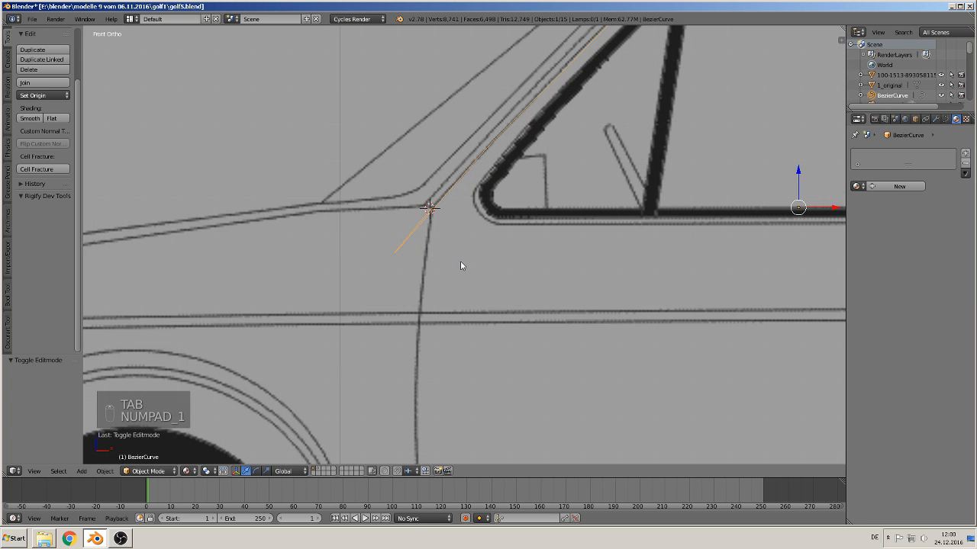
pyautogui.press('Tab')
pyautogui.scroll(2, 446, 252)
pyautogui.scroll(-2, 443, 247)
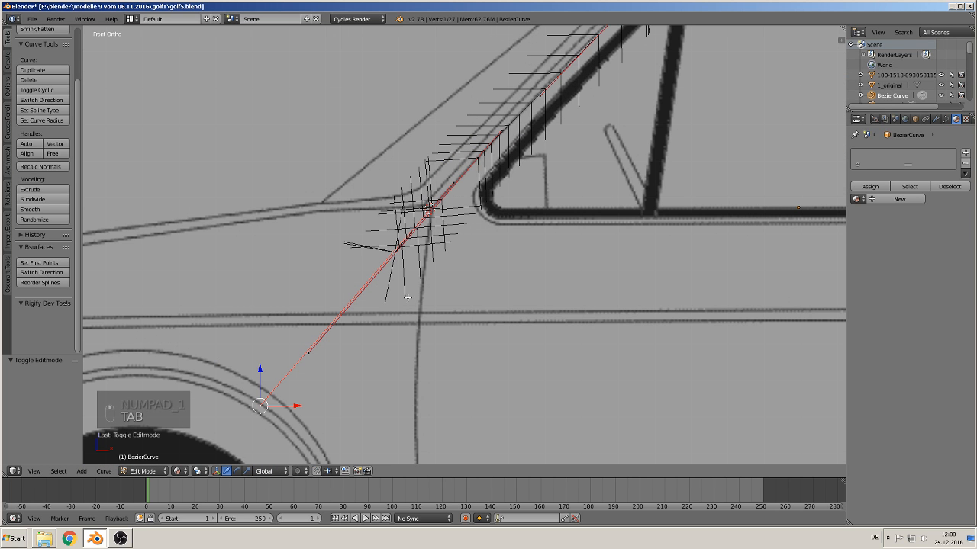
# Step: Move the new corner's upper handle about -0.125 in X and -0.170 in Z, and the neighbouring pillar point's lower handle about 0.437 and 0.505
pyautogui.rightClick(457, 181)
pyautogui.press('g')
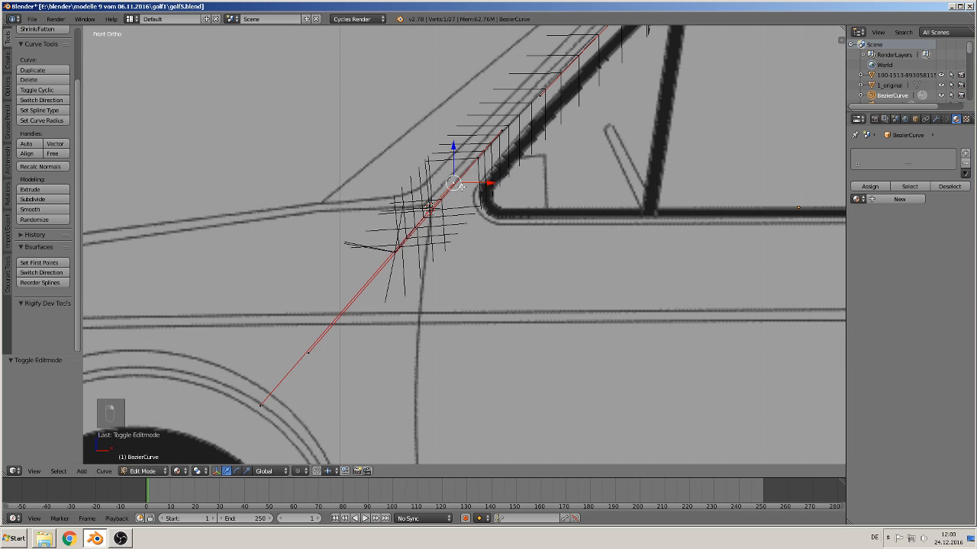
pyautogui.click(394, 262)
pyautogui.press('g')
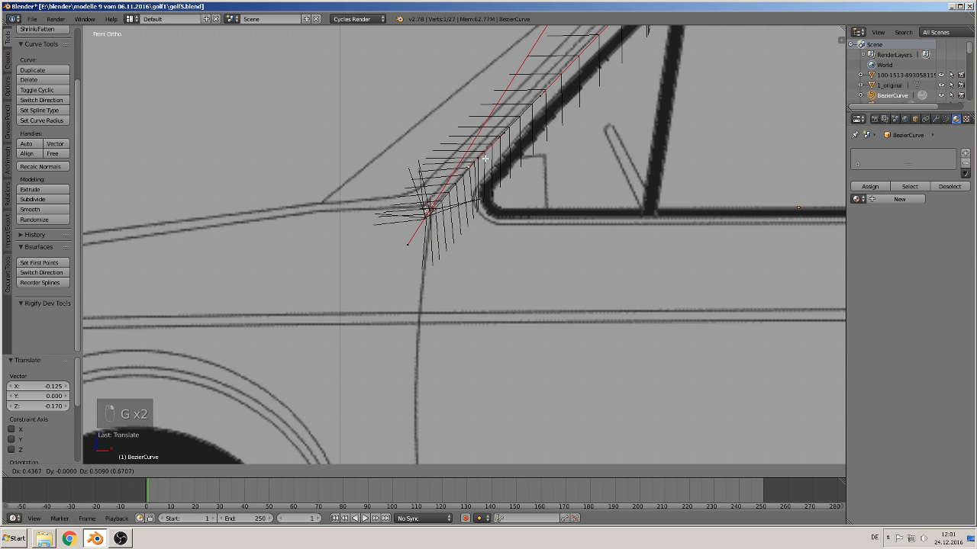
pyautogui.click(489, 164)
pyautogui.scroll(-2, 492, 174)
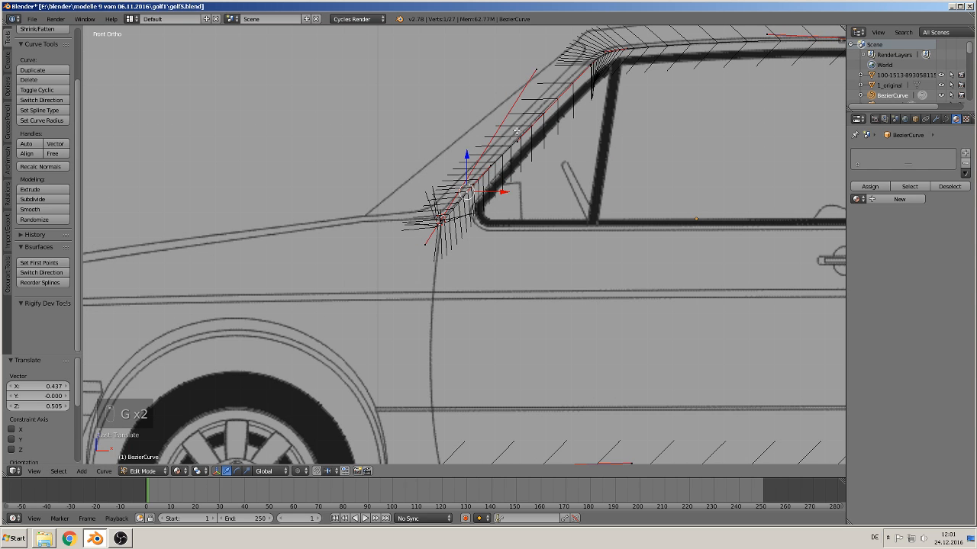
# Step: Move the corner's long handle down below the corner, about -0.519 in X and -0.773 in Z, and nudge its upper handle about -0.011 and -0.019
pyautogui.press('g')
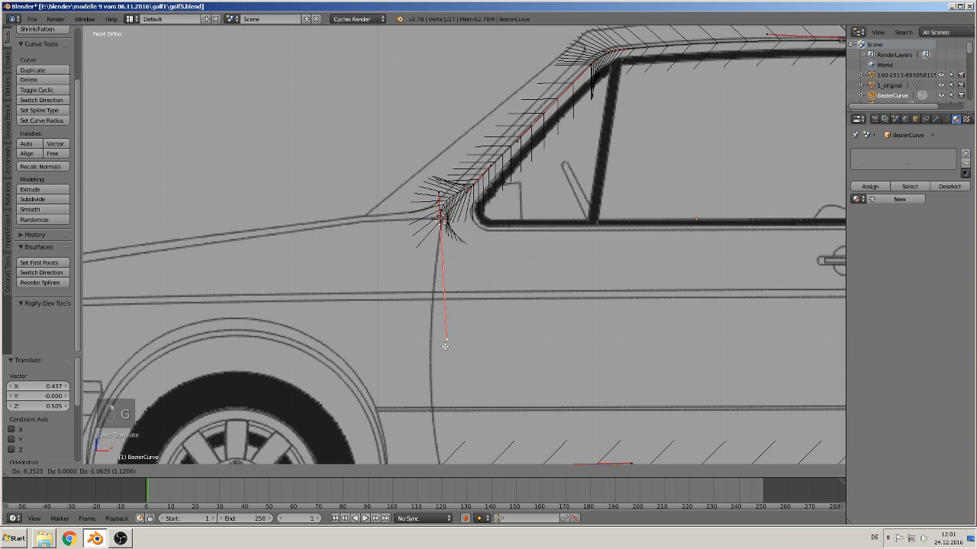
pyautogui.click(403, 270)
pyautogui.scroll(5, 403, 270)
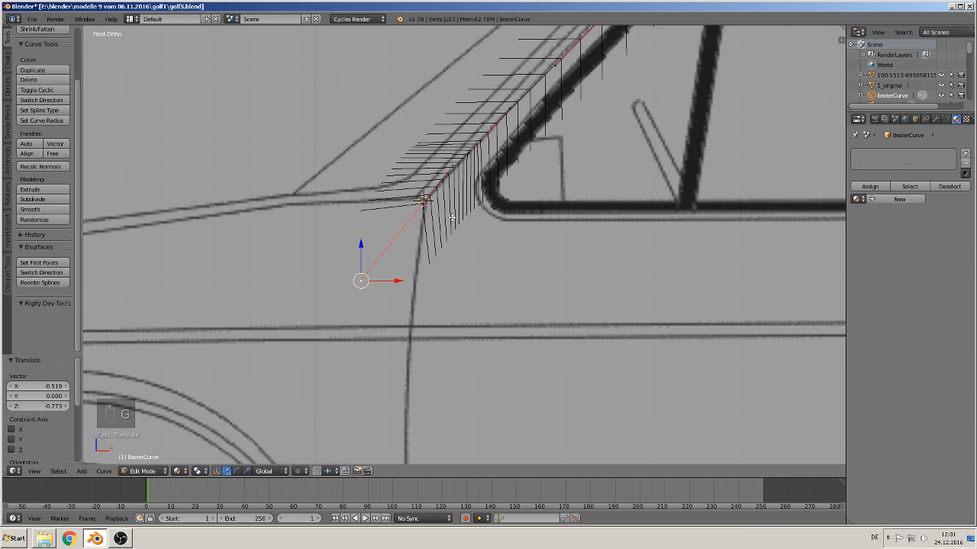
pyautogui.press('g')
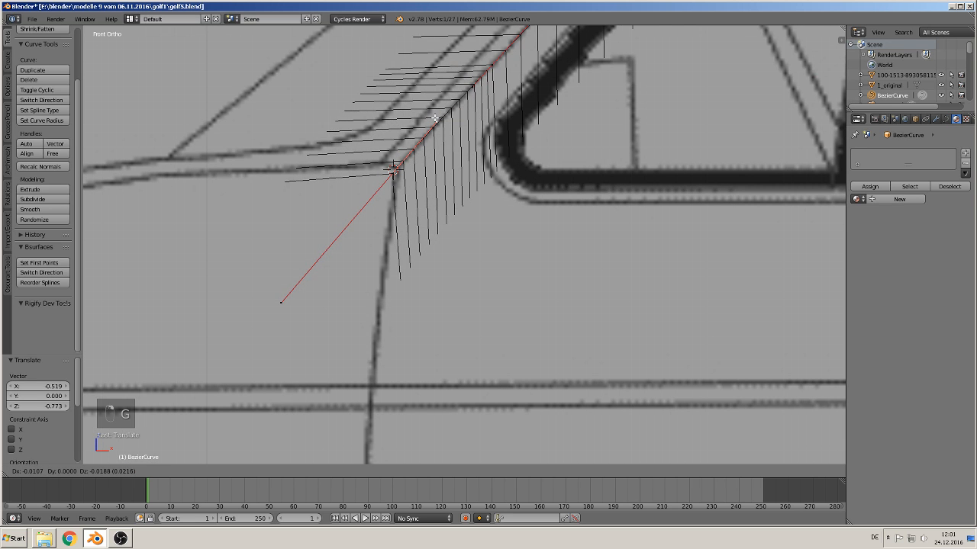
pyautogui.click(394, 208)
# Step: Close the door outline with a segment joining the upper and lower front corner points
pyautogui.scroll(-3, 395, 207)
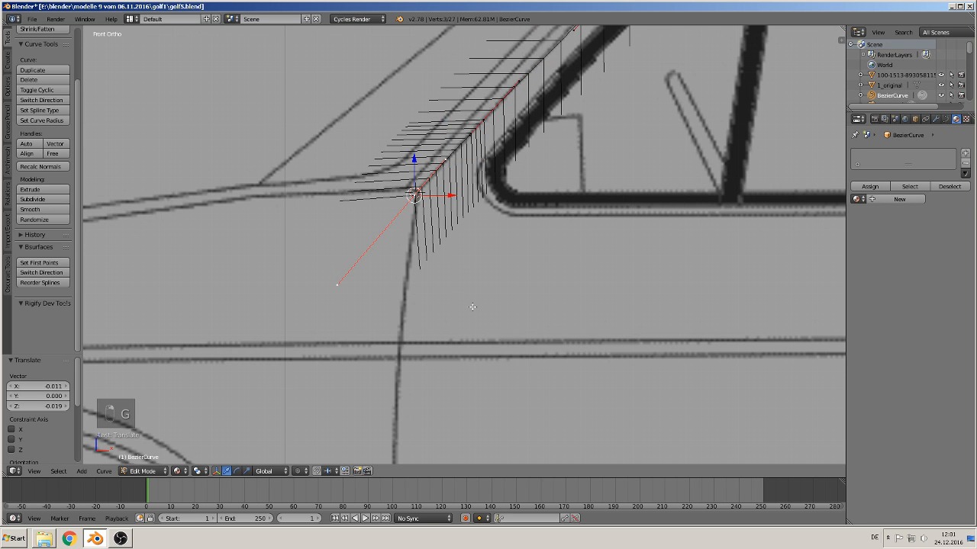
pyautogui.scroll(-2, 481, 336)
pyautogui.keyDown('shift'); pyautogui.moveTo(489, 360); pyautogui.dragTo(411, 215, button='middle'); pyautogui.keyUp('shift')
pyautogui.keyDown('shift'); pyautogui.click(367, 344); pyautogui.keyUp('shift')
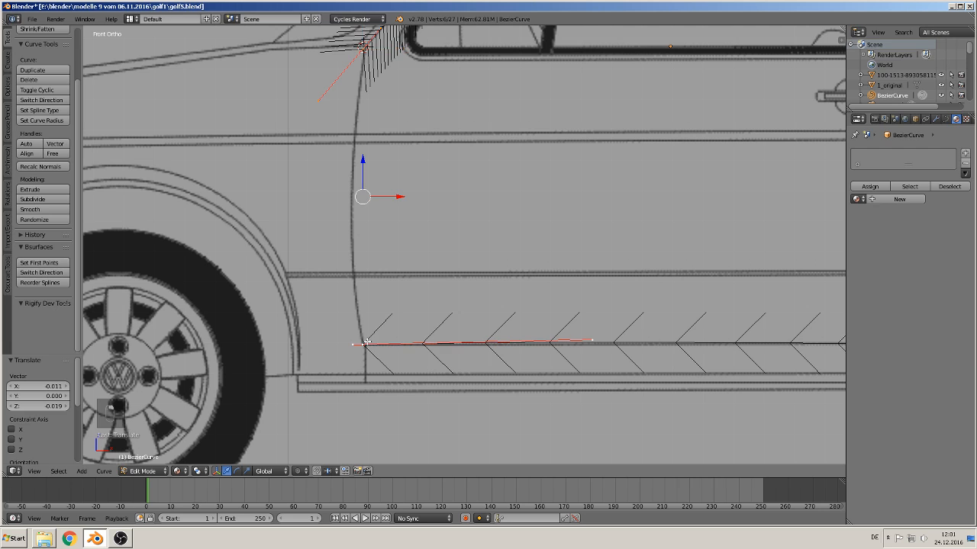
pyautogui.press('f')
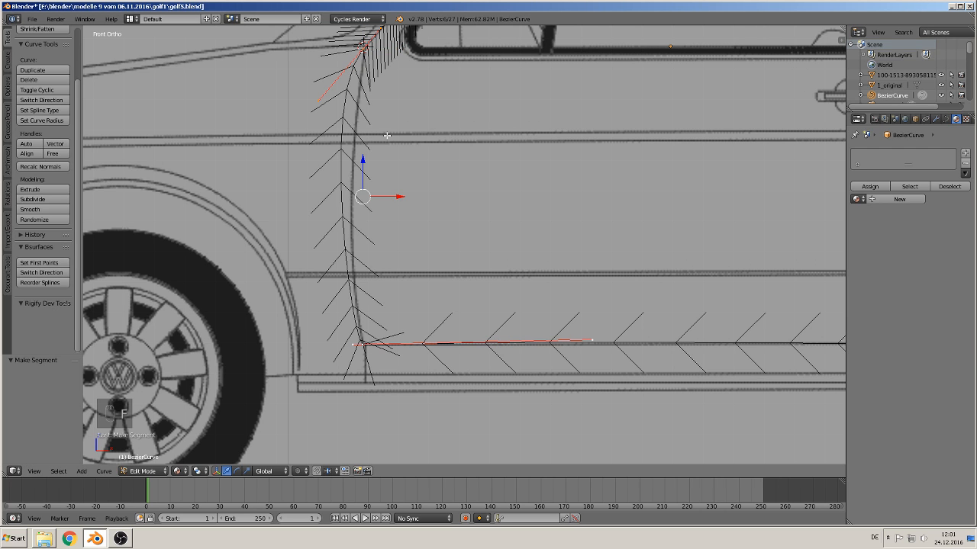
# Step: Move the upper front corner's lower handle toward the door's front edge, about 0.090 in X and -0.065 in Z
pyautogui.rightClick(321, 104)
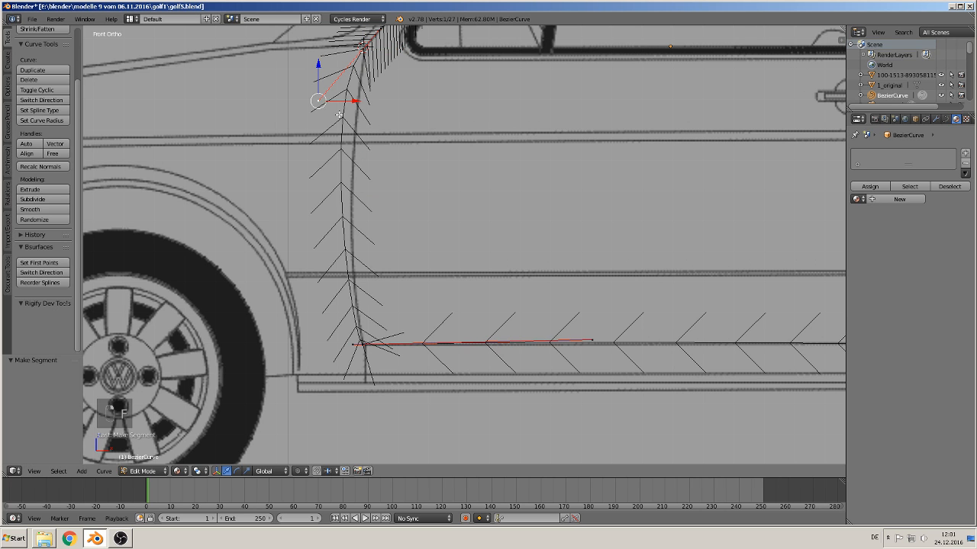
pyautogui.press('g')
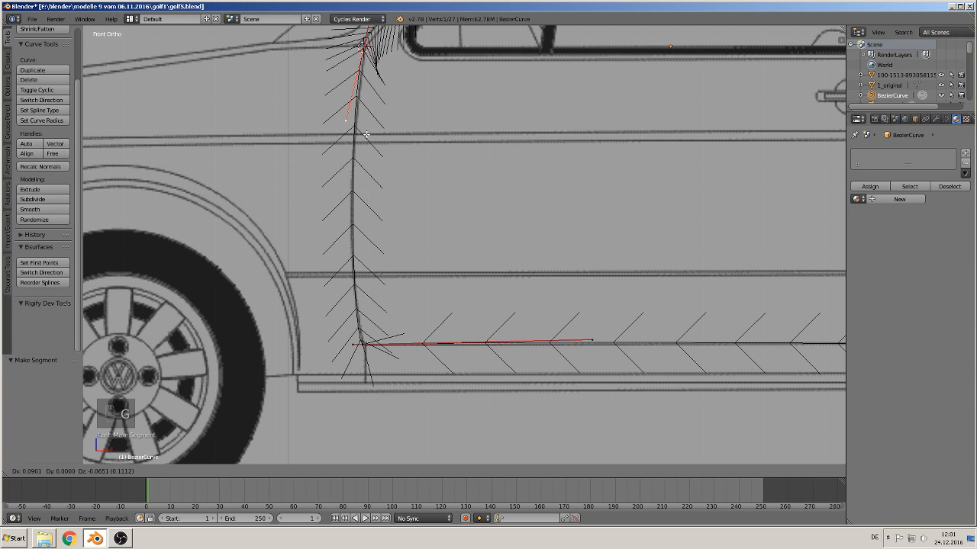
pyautogui.click(366, 134)
# Step: Shorten the upper front corner's upper handle by moving it toward the corner point, about -0.013 in X and -0.068 in Z
pyautogui.keyDown('shift'); pyautogui.moveTo(388, 88); pyautogui.dragTo(435, 313, button='middle'); pyautogui.keyUp('shift')
pyautogui.scroll(3, 435, 313)
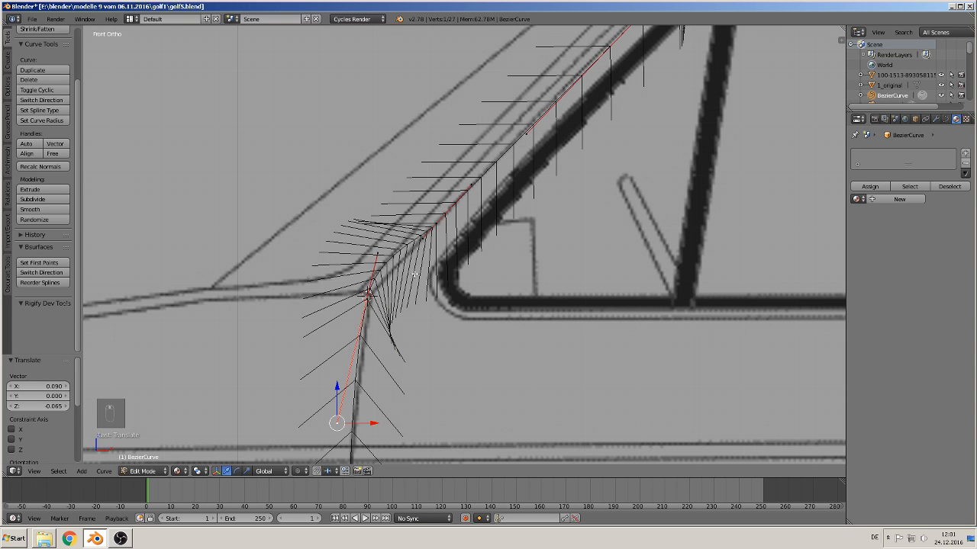
pyautogui.rightClick(378, 252)
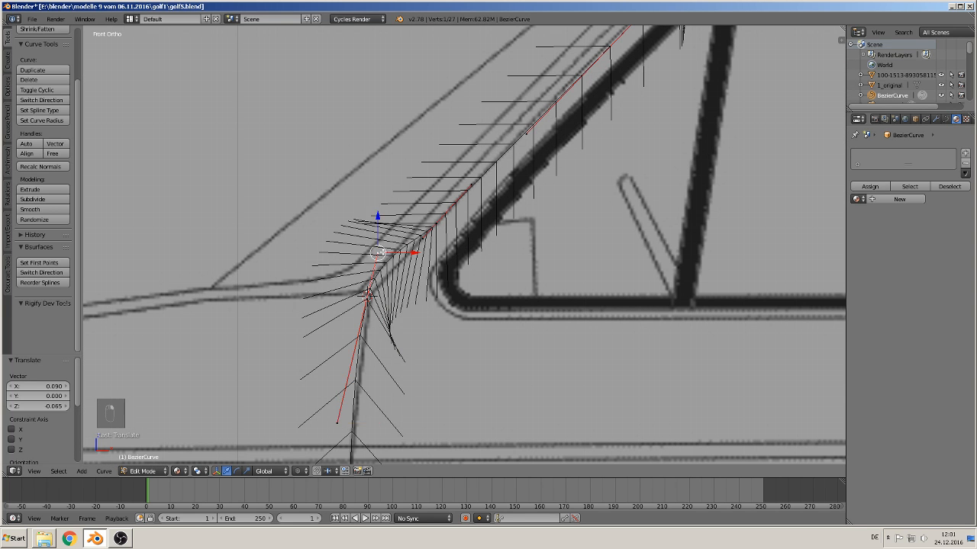
pyautogui.press('g')
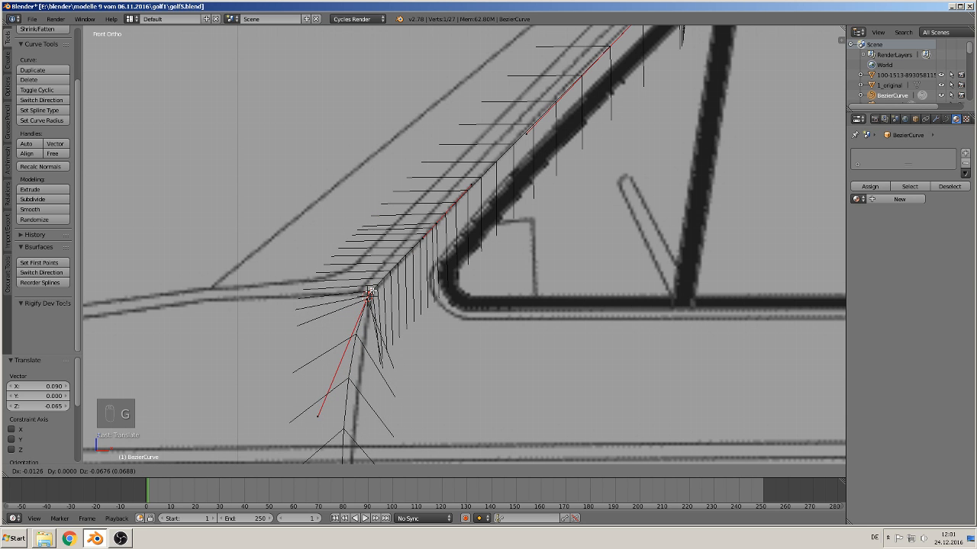
pyautogui.click(399, 330)
# Step: Fit the front edge to the blueprint by moving the upper corner's lower handle about 0.042 in X and -0.044 in Z
pyautogui.scroll(-1, 399, 330)
pyautogui.scroll(-1, 399, 331)
pyautogui.rightClick(393, 328)
pyautogui.press('g')
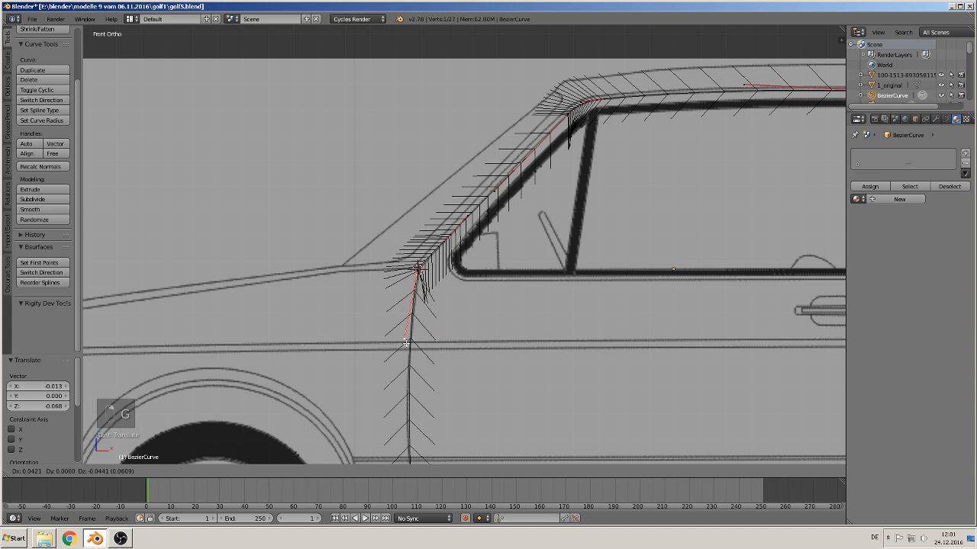
pyautogui.click(404, 341)
pyautogui.scroll(4, 404, 341)
pyautogui.scroll(-2, 472, 315)
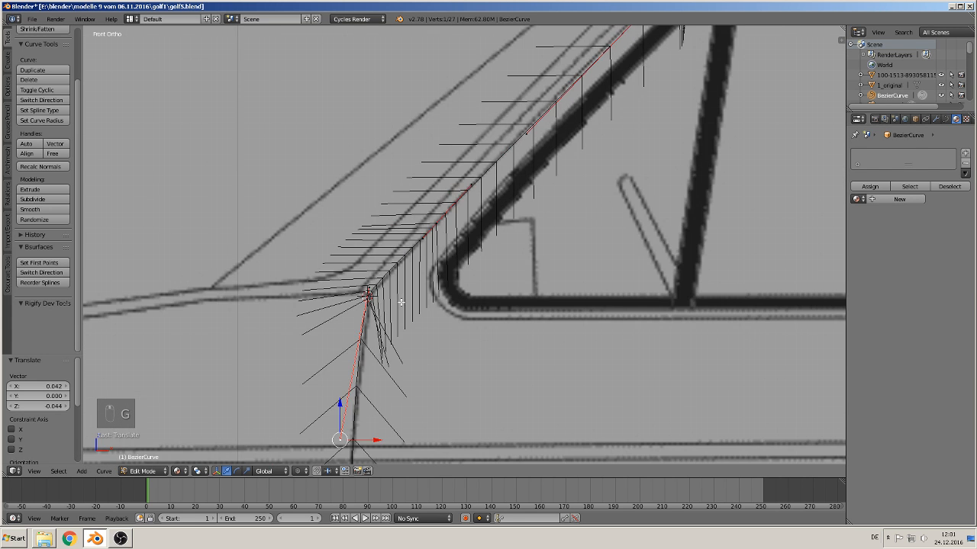
# Step: Examine the closed door outline against the side-view blueprint in Object Mode and Edit Mode
pyautogui.press('Tab')
pyautogui.scroll(-5, 506, 322)
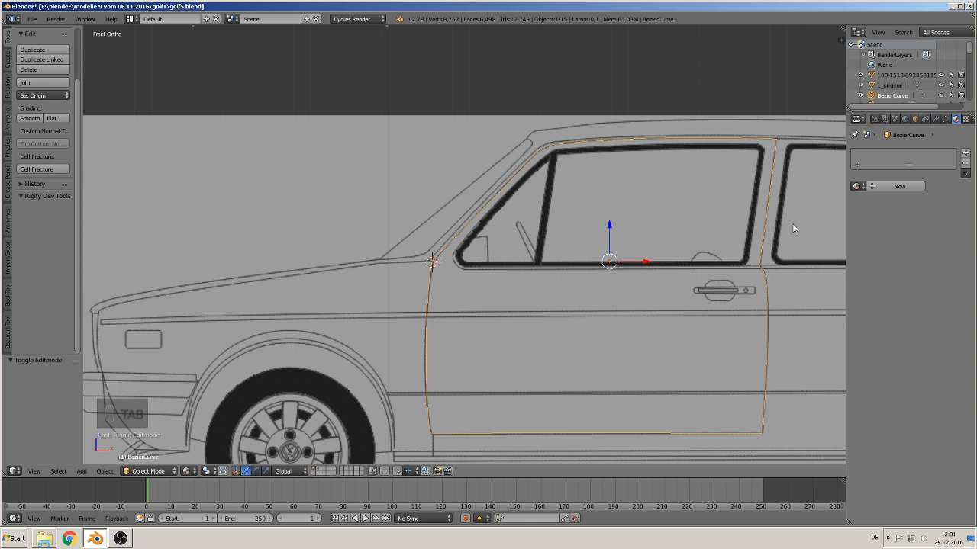
pyautogui.keyDown('shift'); pyautogui.moveTo(756, 414); pyautogui.dragTo(565, 363, button='middle'); pyautogui.keyUp('shift')
pyautogui.scroll(-2, 569, 351)
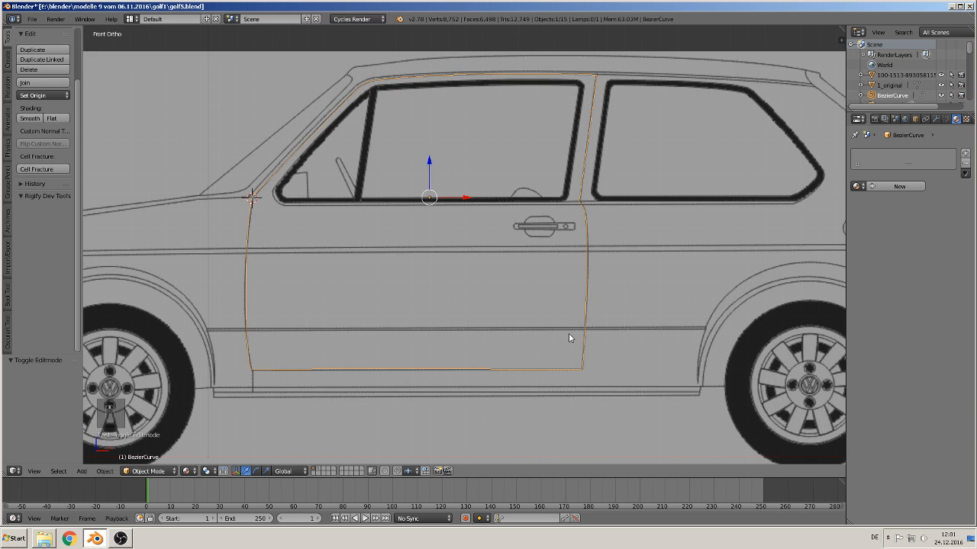
pyautogui.scroll(-1, 545, 368)
pyautogui.press('Tab')
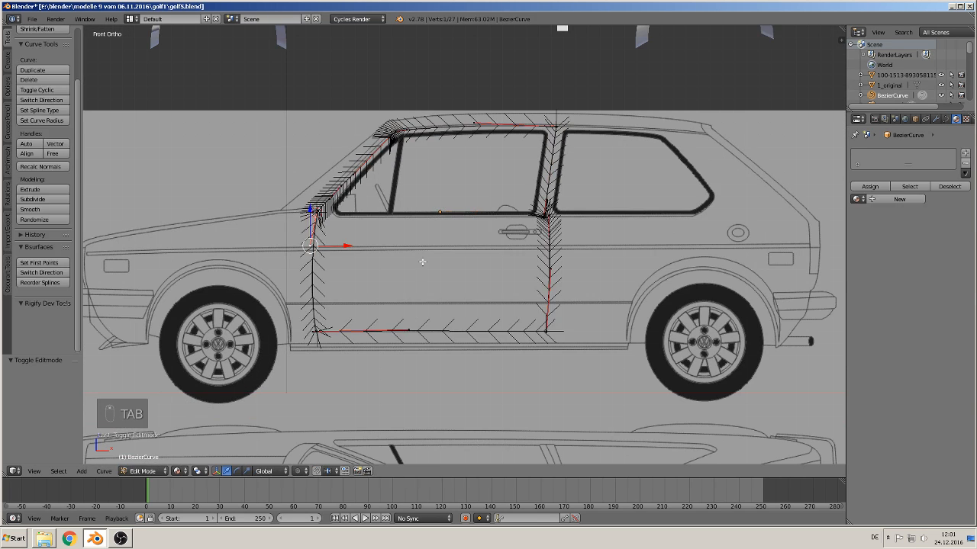
pyautogui.scroll(4, 416, 242)
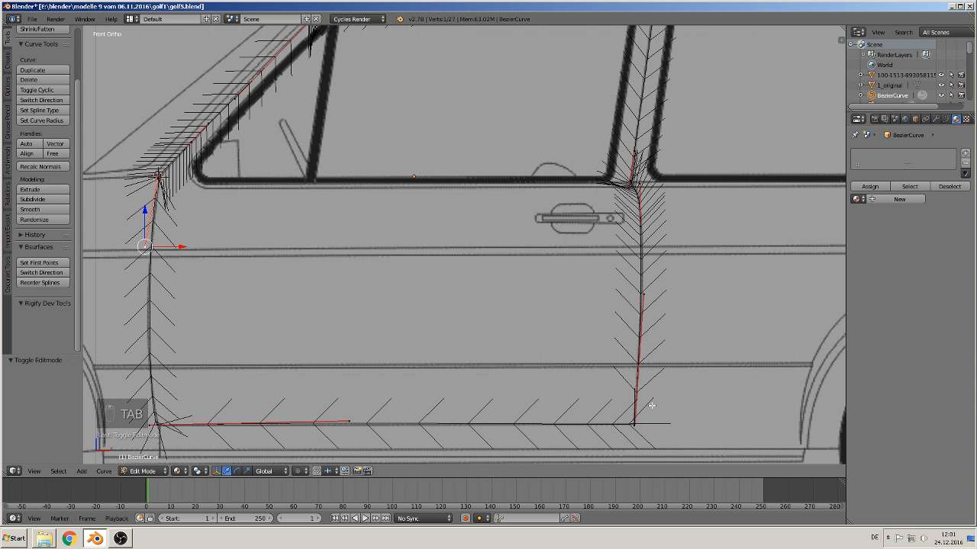
pyautogui.scroll(-2, 574, 367)
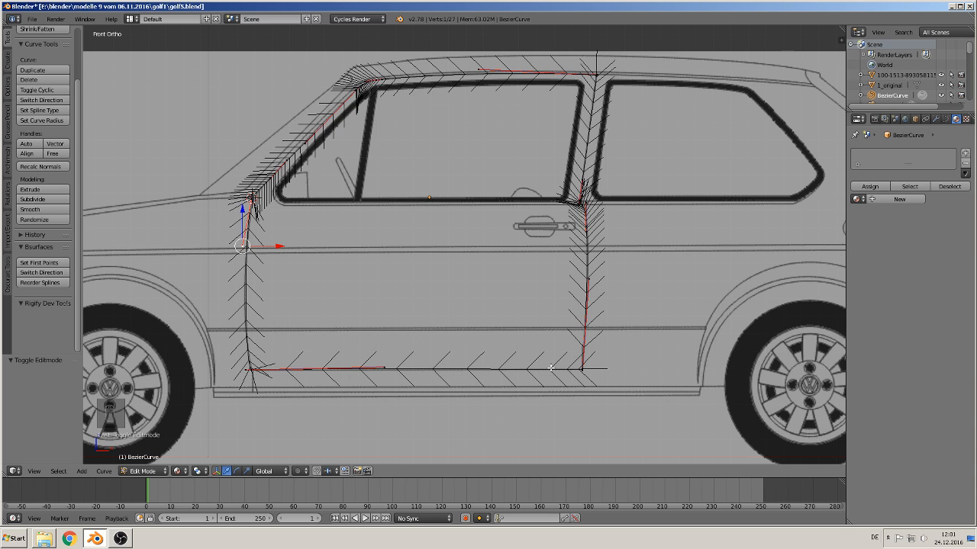
pyautogui.scroll(-8, 548, 367)
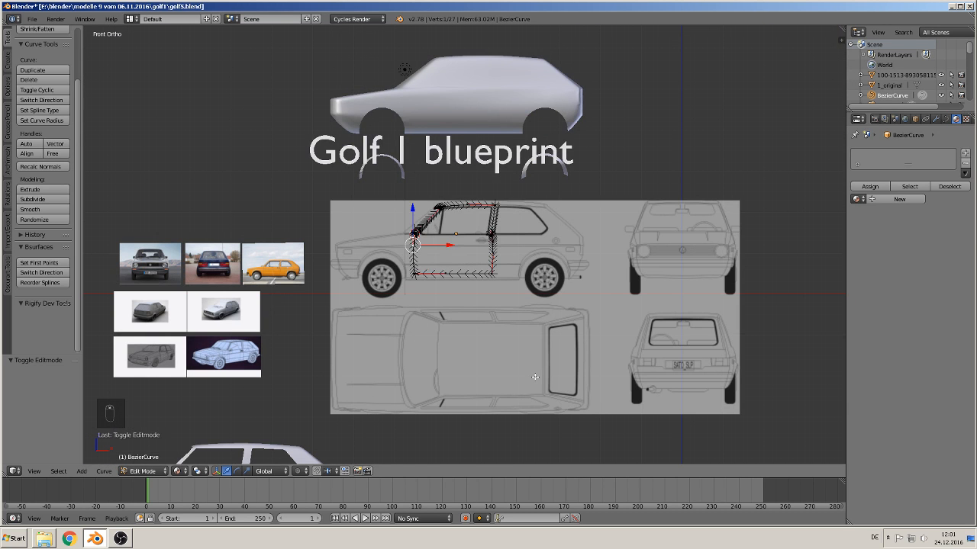
# Step: Duplicate the door outline curve in Object Mode and move the copy about 8.358 along X, beside the blueprint
pyautogui.press('Tab')
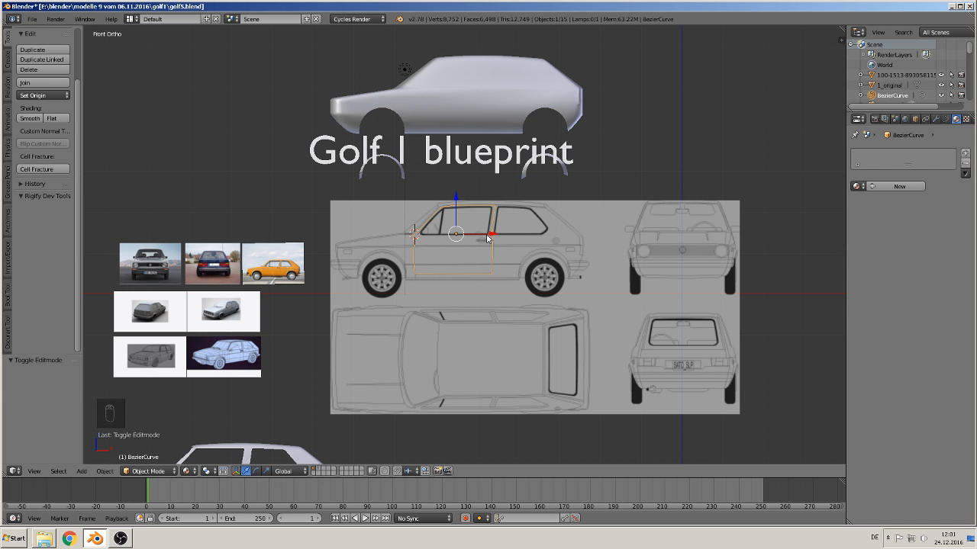
pyautogui.hotkey('shift', 'd')
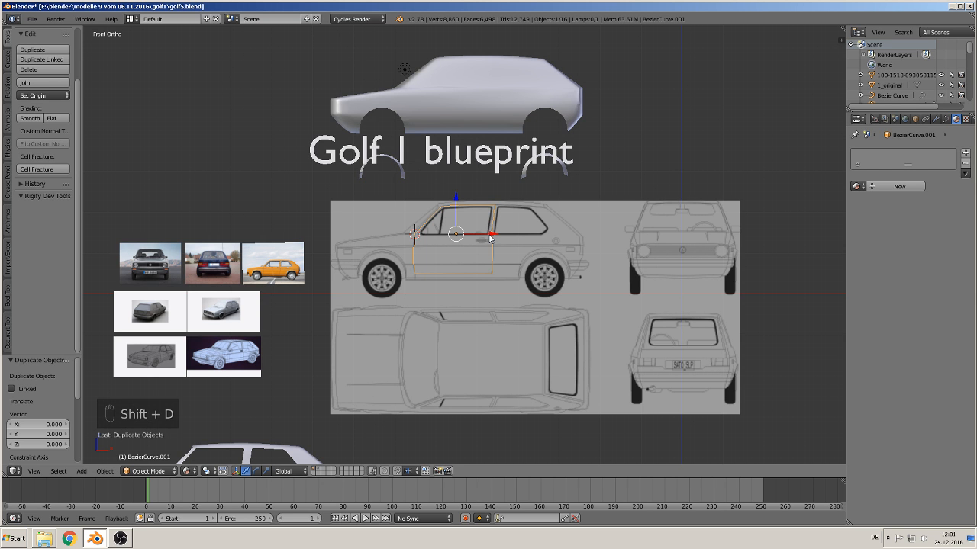
pyautogui.press('x')
pyautogui.click(830, 257)
pyautogui.keyDown('shift'); pyautogui.moveTo(747, 299); pyautogui.dragTo(465, 283, button='middle'); pyautogui.keyUp('shift')
pyautogui.scroll(5, 464, 283)
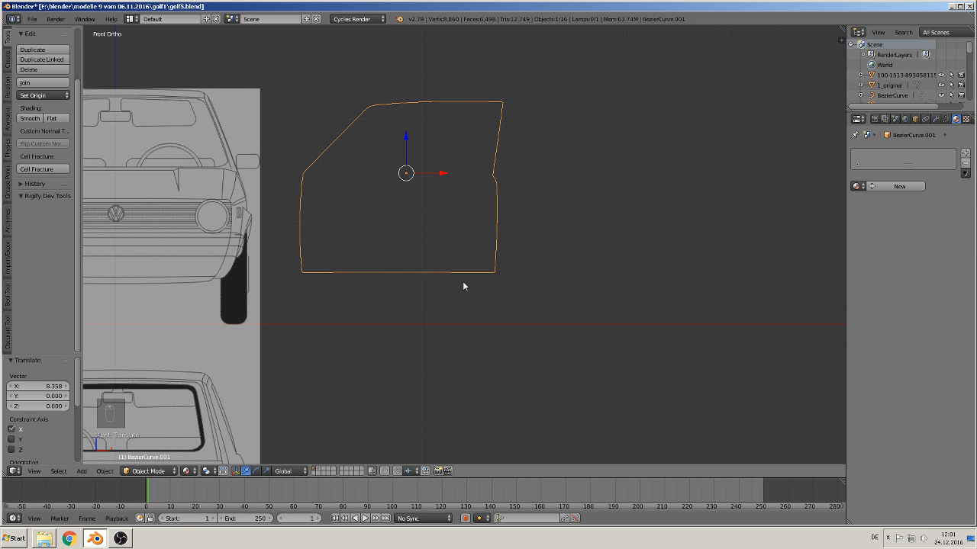
# Step: Convert the copied door curve to a mesh and open it in Edit Mode with vertex selection
pyautogui.hotkey('alt', 'c')
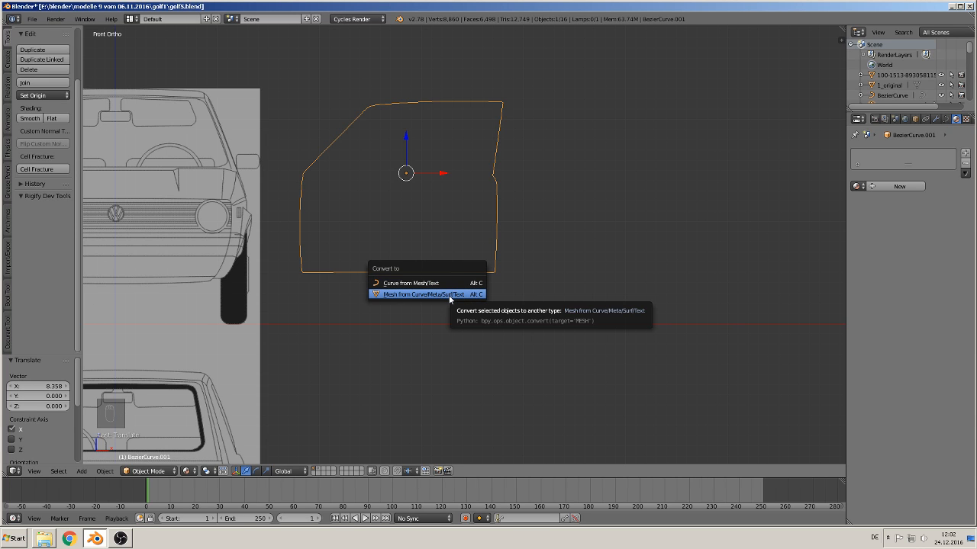
pyautogui.click(449, 295)
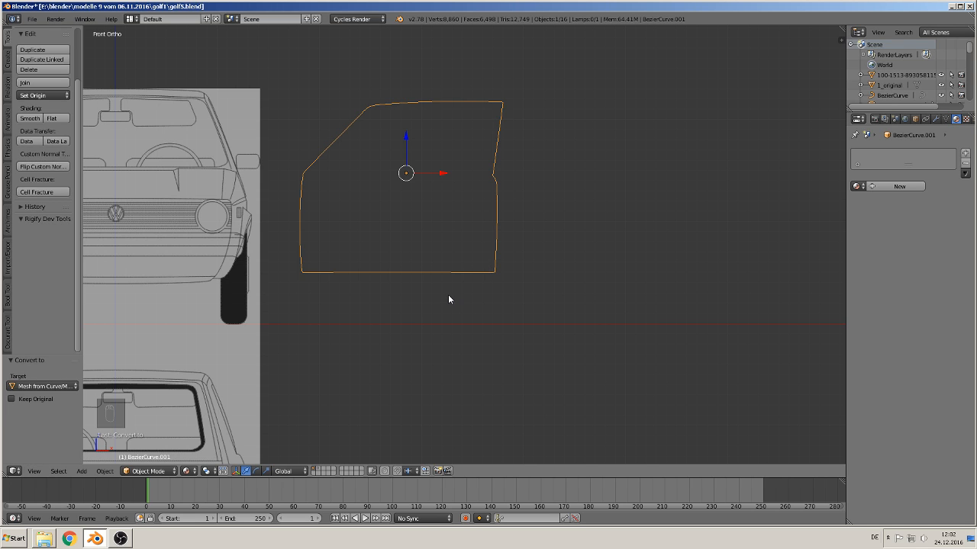
pyautogui.press('Tab')
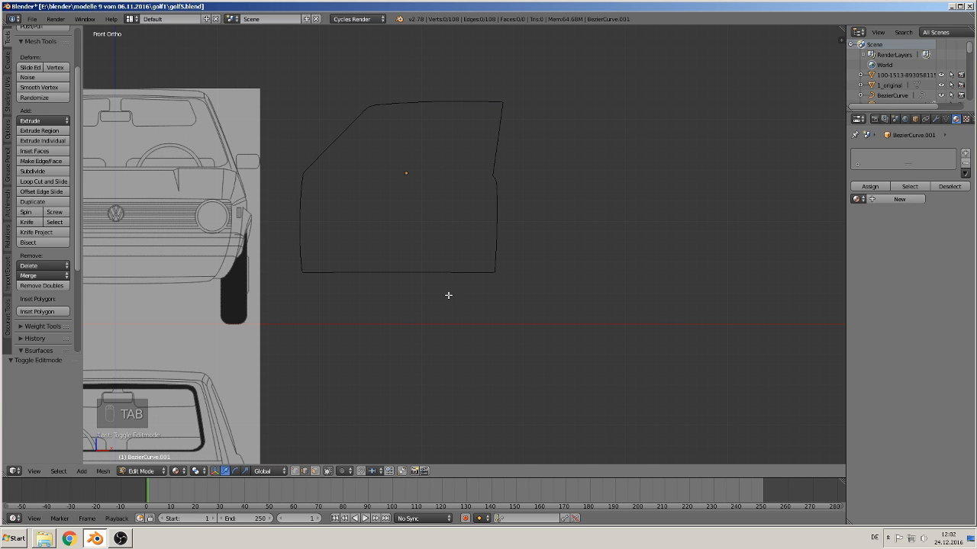
pyautogui.click(296, 471)
pyautogui.scroll(1, 430, 267)
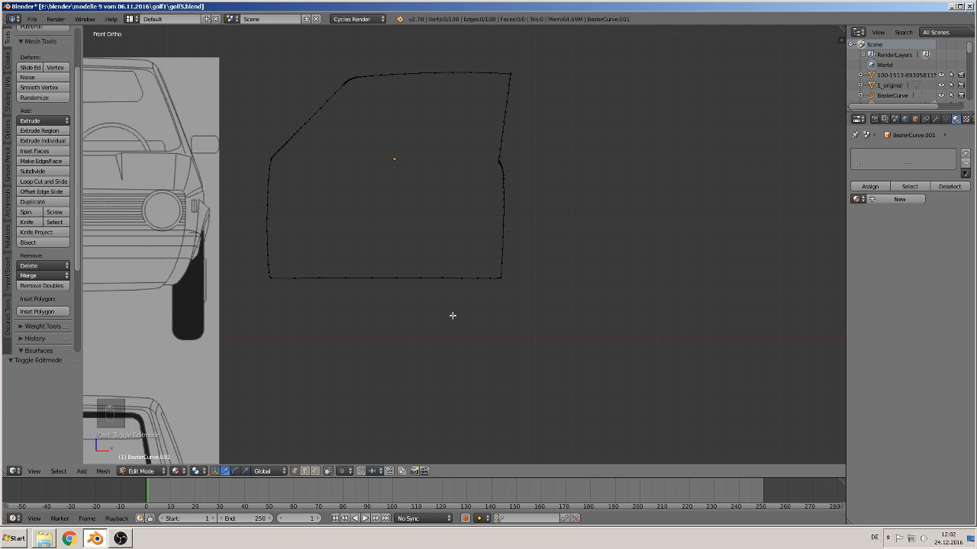
pyautogui.keyDown('shift'); pyautogui.moveTo(448, 326); pyautogui.dragTo(575, 350, button='middle'); pyautogui.keyUp('shift')
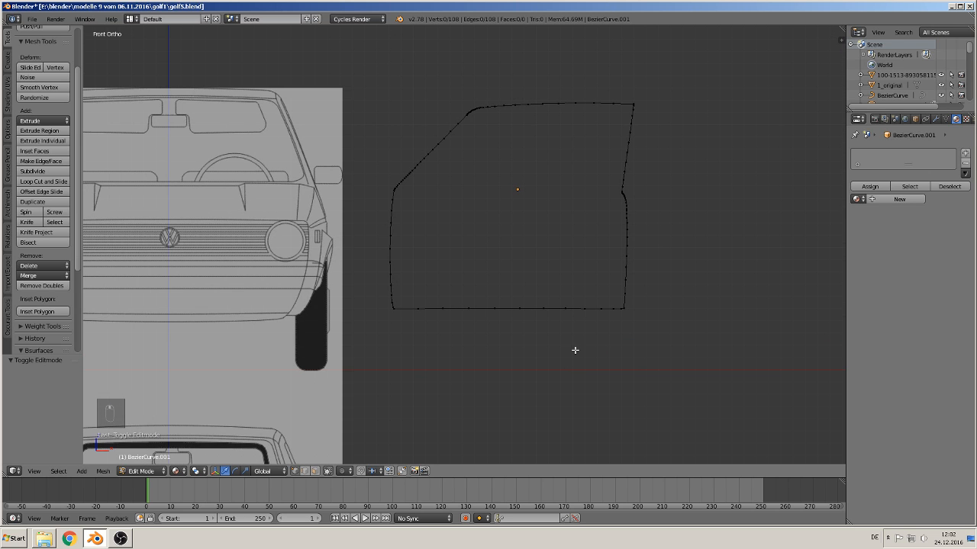
# Step: Delete the intermediate vertices along the door outline's bottom edge, keeping the lower front corner vertex and the rear edge
pyautogui.scroll(2, 576, 351)
pyautogui.scroll(-2, 580, 345)
pyautogui.scroll(1, 579, 344)
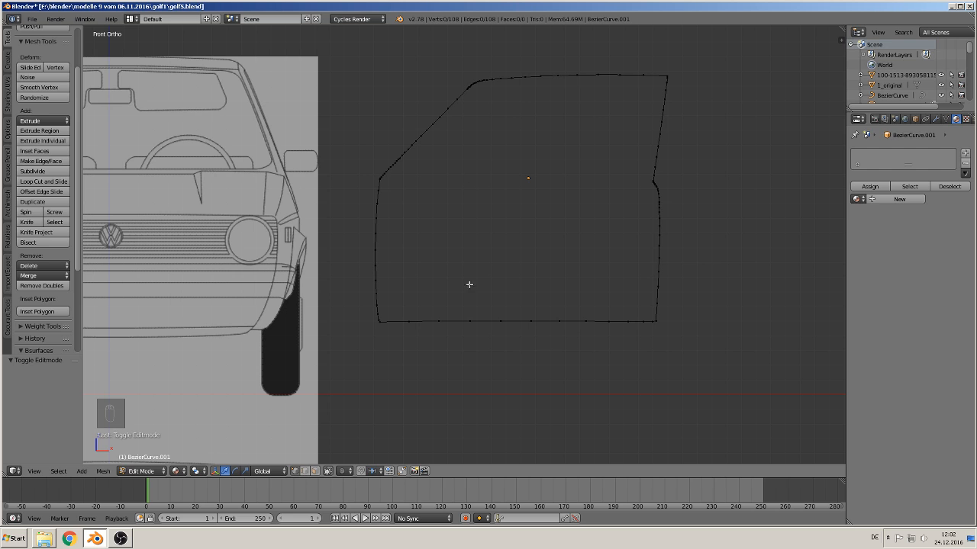
pyautogui.scroll(2, 423, 334)
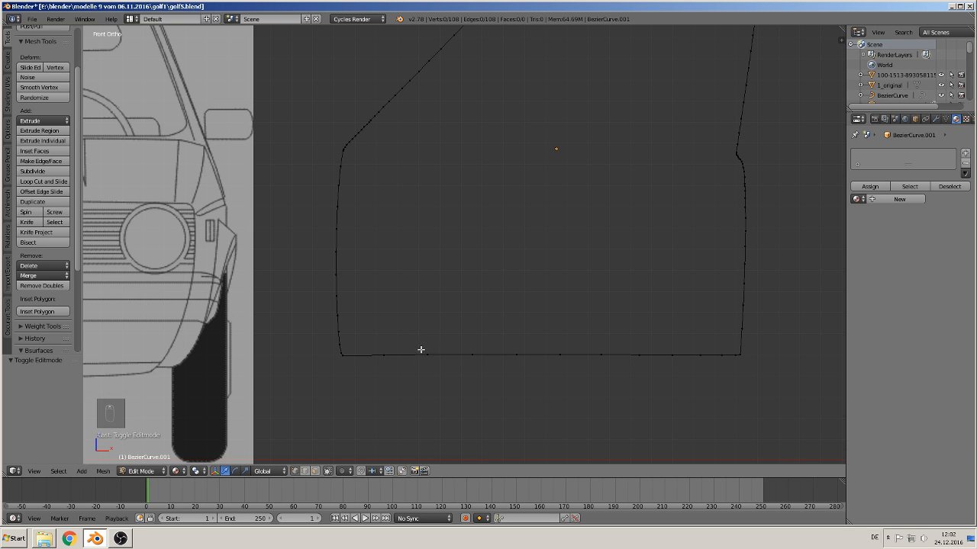
pyautogui.press('c')
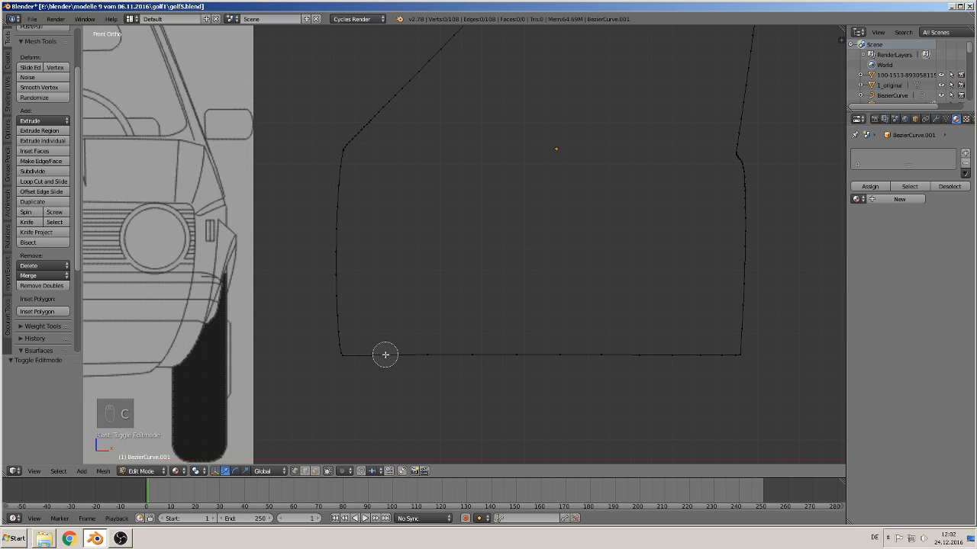
pyautogui.moveTo(384, 353); pyautogui.dragTo(724, 353)
pyautogui.press('Escape')
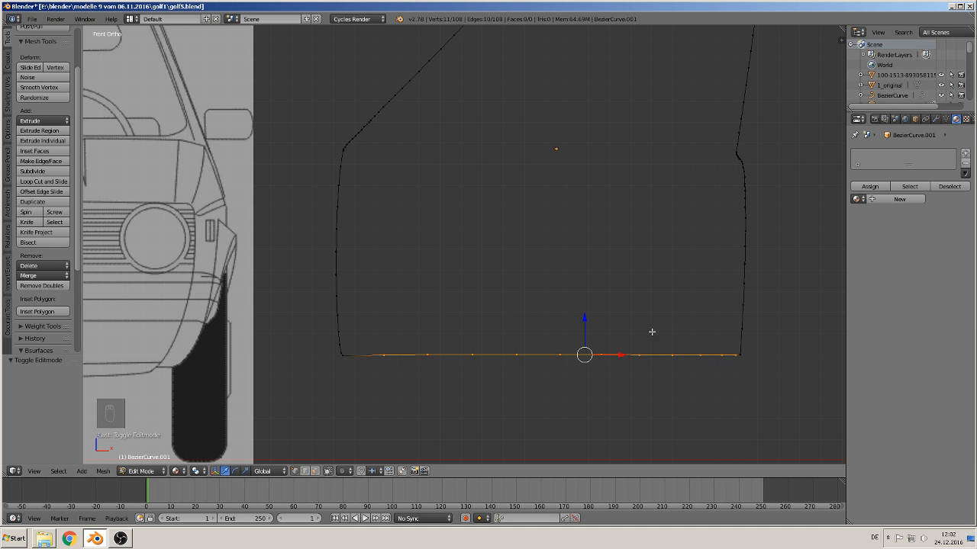
pyautogui.press('x')
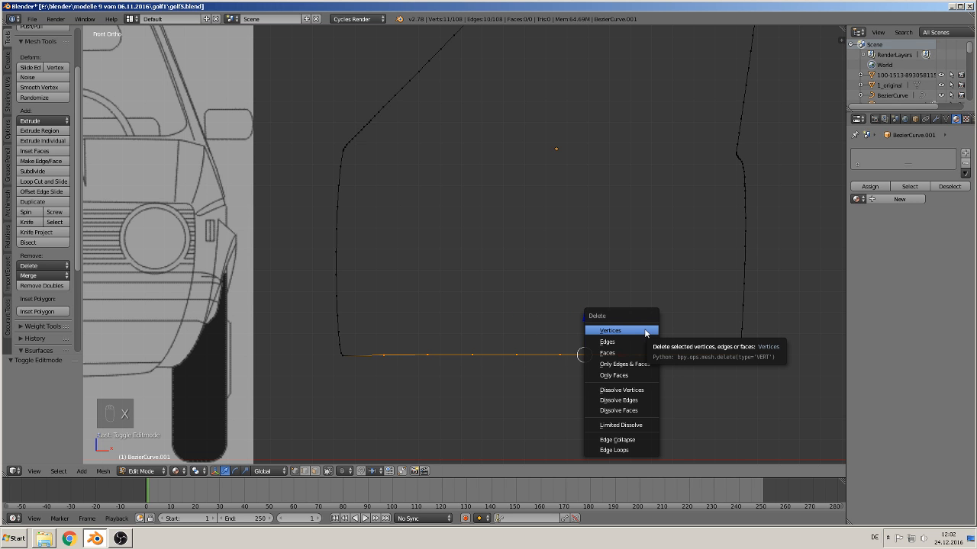
pyautogui.click(646, 332)
# Step: Connect the two open lower corners of the door outline with a single straight edge
pyautogui.rightClick(353, 363)
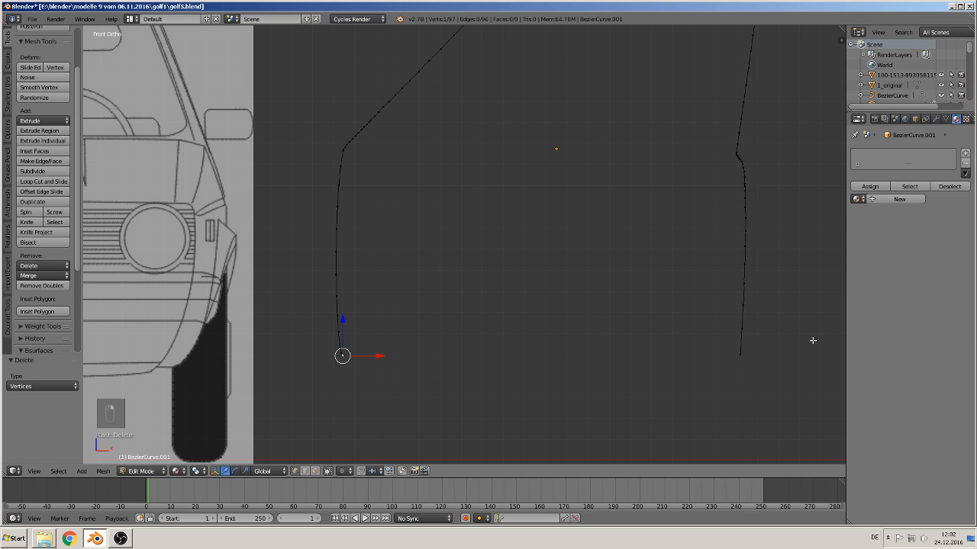
pyautogui.keyDown('shift'); pyautogui.rightClick(738, 356); pyautogui.keyUp('shift')
pyautogui.press('f')
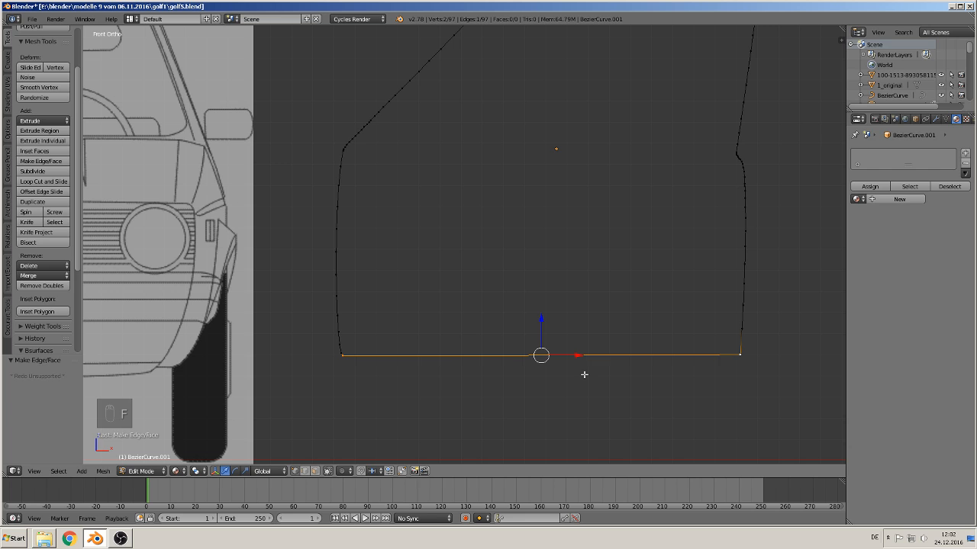
pyautogui.keyDown('shift'); pyautogui.moveTo(543, 249); pyautogui.dragTo(489, 390, button='middle'); pyautogui.keyUp('shift')
# Step: Delete the intermediate vertices along the slanted windscreen-pillar edge, keeping the rounded ends
pyautogui.press('a')
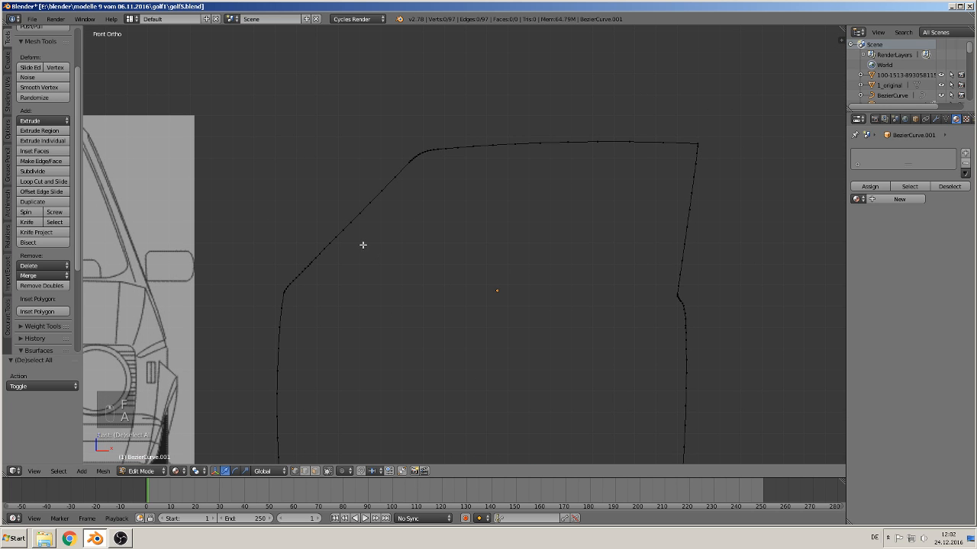
pyautogui.press('c')
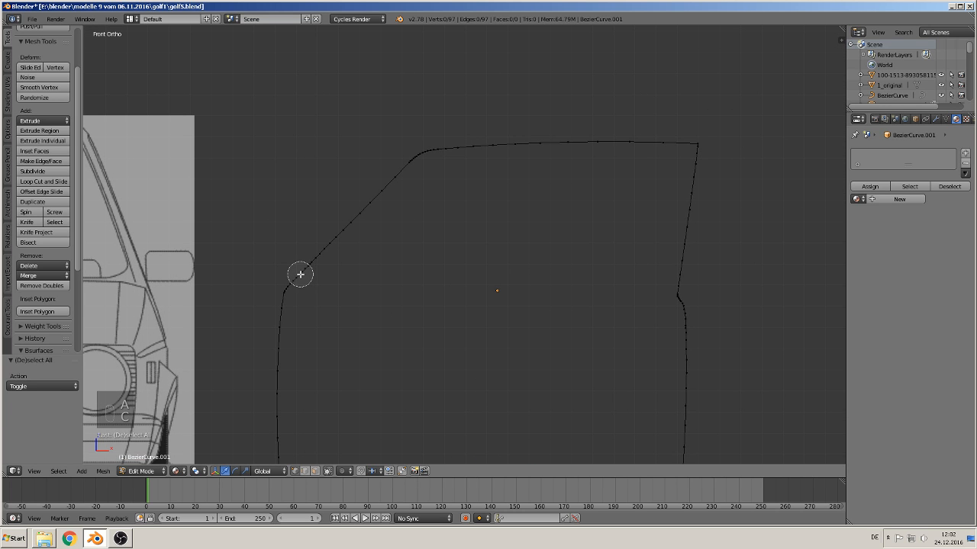
pyautogui.moveTo(300, 274)
pyautogui.mouseDown()
pyautogui.moveTo(388, 206)
pyautogui.moveTo(390, 184)
pyautogui.mouseUp()
pyautogui.rightClick(391, 184)
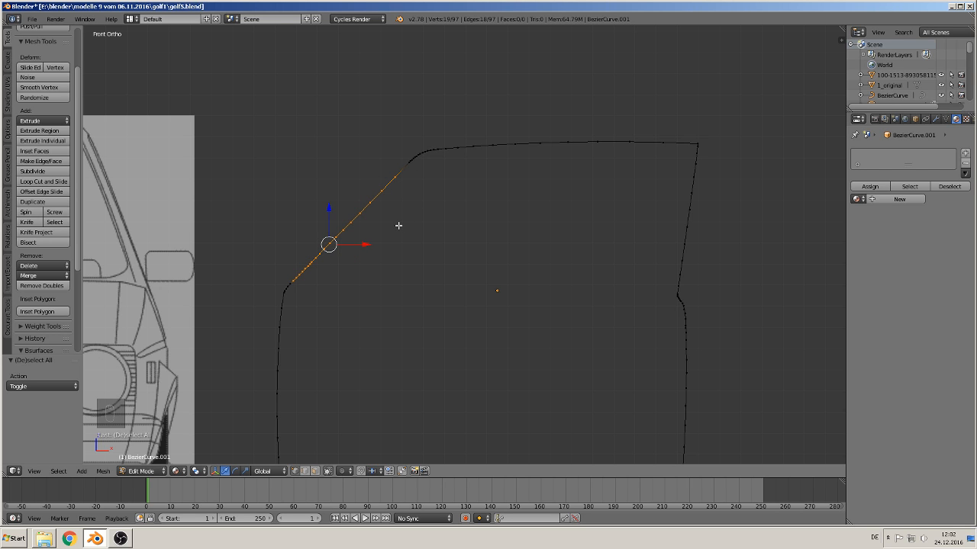
pyautogui.press('x')
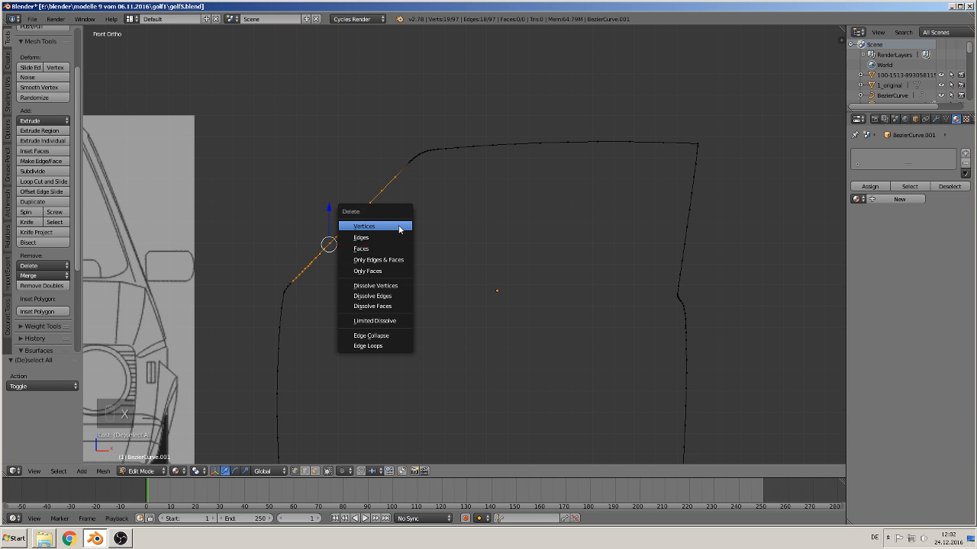
pyautogui.click(399, 225)
# Step: Bridge the gap in the slanted windscreen-pillar side with a single straight edge
pyautogui.rightClick(288, 283)
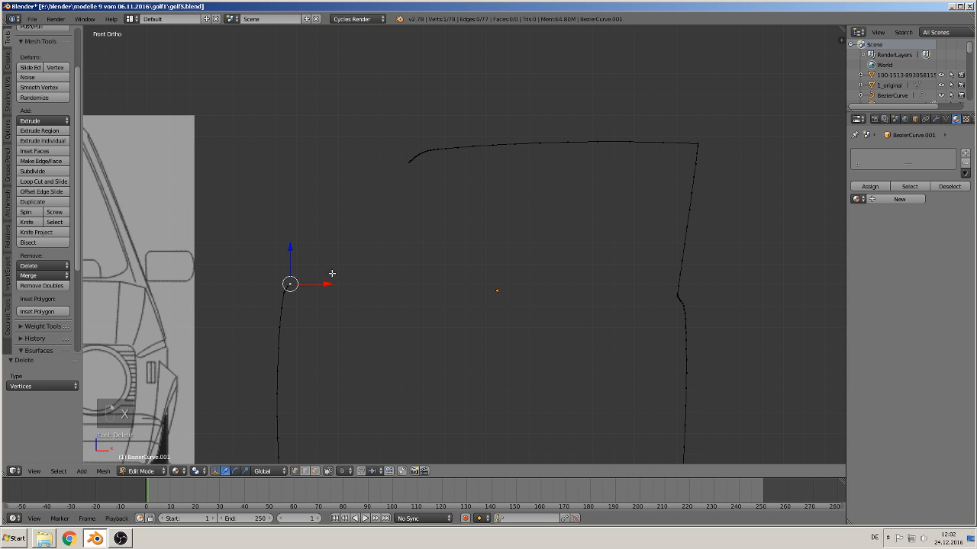
pyautogui.keyDown('shift'); pyautogui.rightClick(404, 174); pyautogui.keyUp('shift')
pyautogui.press('f')
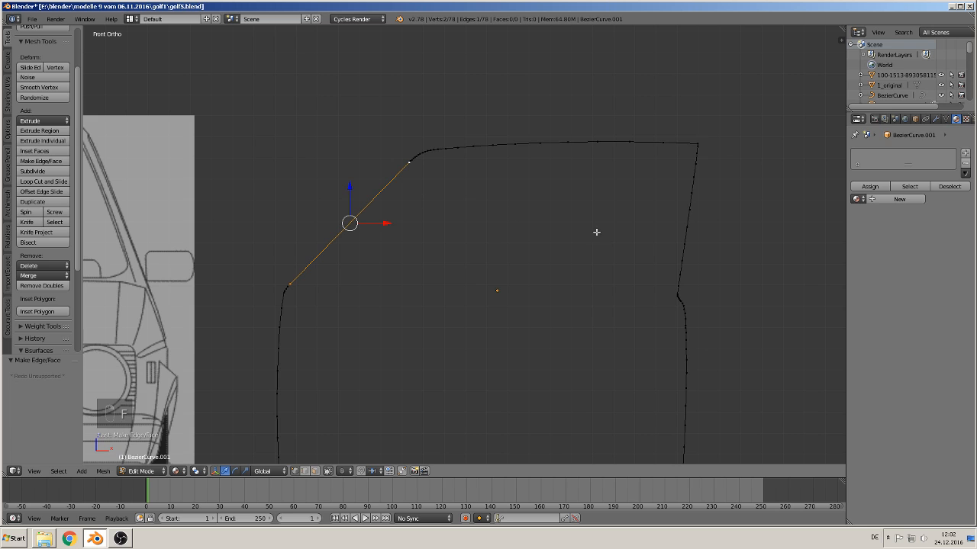
# Step: Delete the vertices along the door's upper rear edge between the top corner and the kink at window level
pyautogui.keyDown('shift'); pyautogui.moveTo(596, 231); pyautogui.dragTo(466, 157, button='middle'); pyautogui.keyUp('shift')
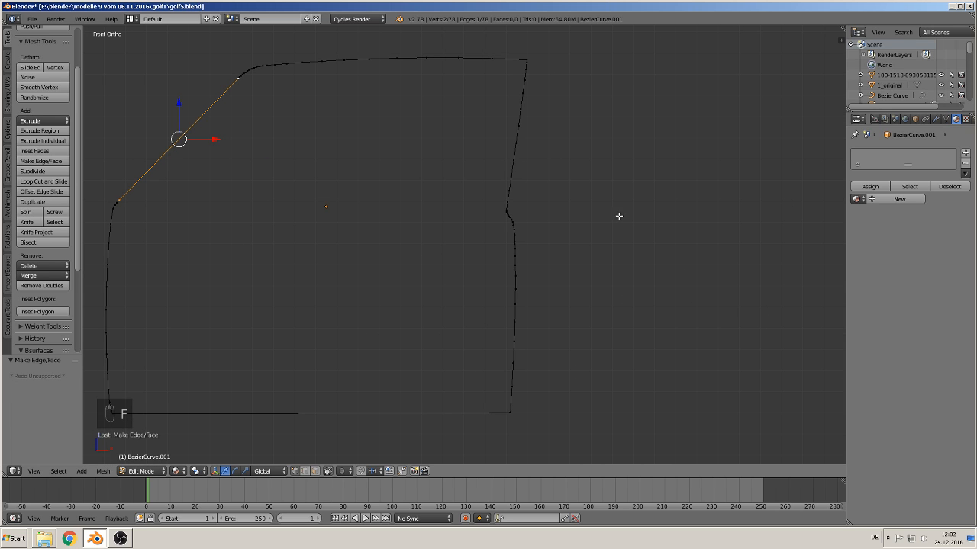
pyautogui.keyDown('shift'); pyautogui.scroll(3, 619, 216); pyautogui.keyUp('shift')
pyautogui.press('a')
pyautogui.press('v')
pyautogui.press('c')
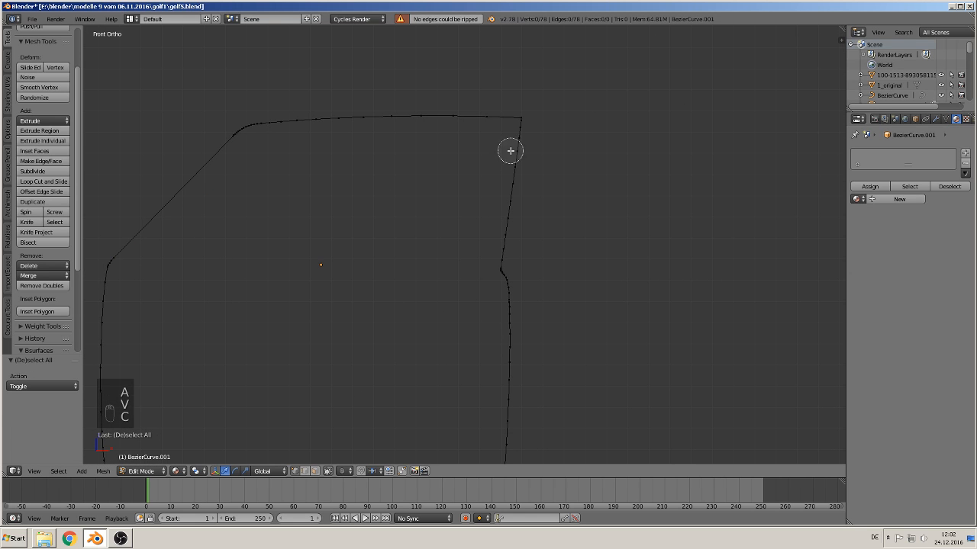
pyautogui.moveTo(519, 142); pyautogui.dragTo(506, 244)
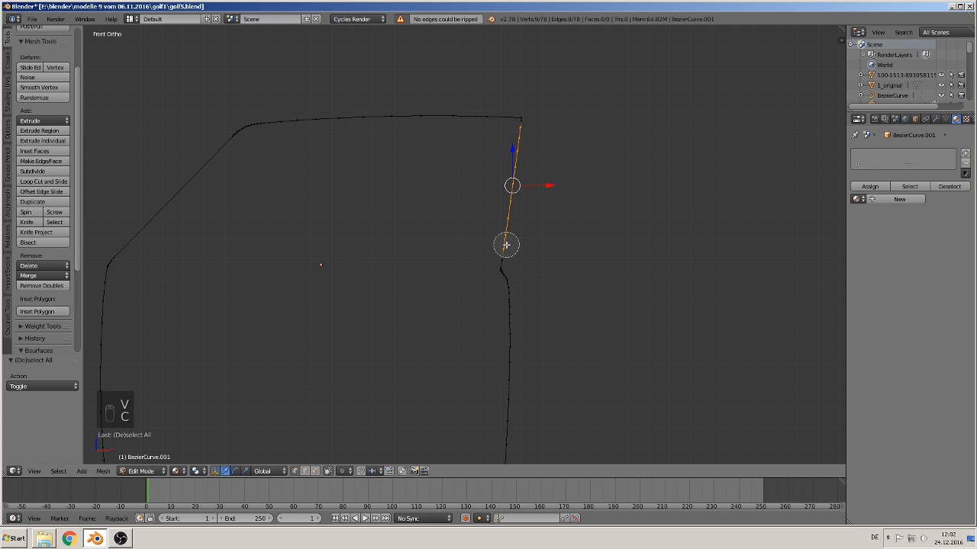
pyautogui.rightClick(505, 246)
pyautogui.press('c')
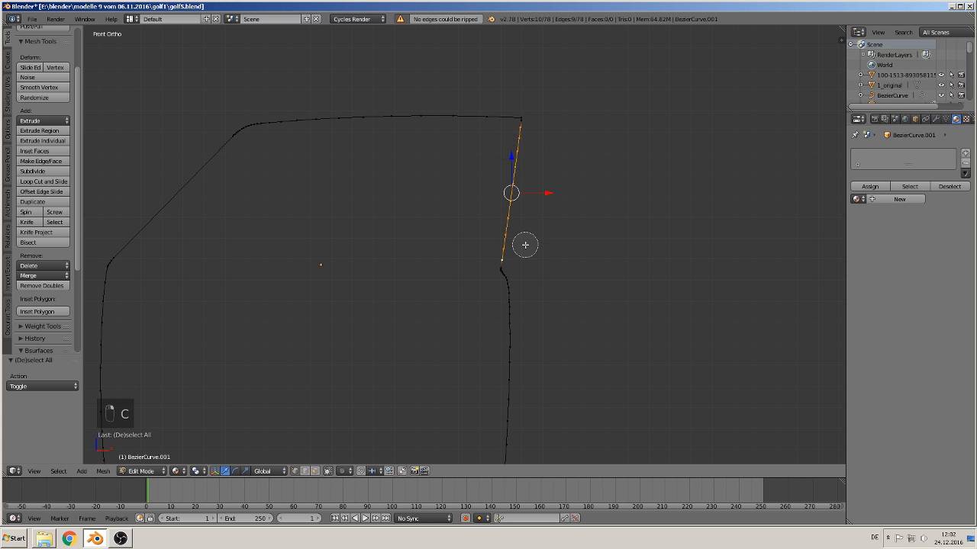
pyautogui.rightClick(524, 244)
pyautogui.press('x')
pyautogui.click(516, 238)
# Step: Join the kink vertex to the upper rear corner with a single straight edge and return to Object Mode
pyautogui.rightClick(514, 257)
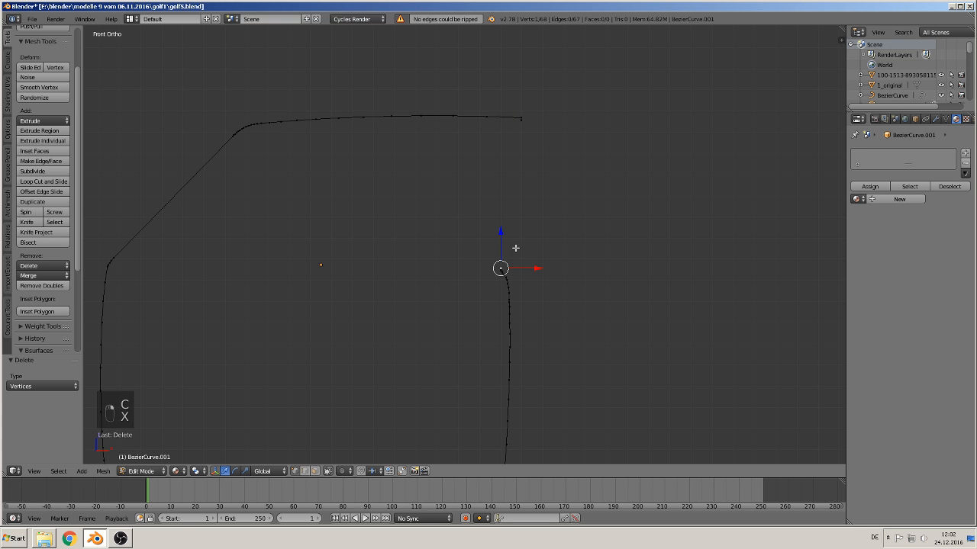
pyautogui.keyDown('shift'); pyautogui.rightClick(519, 132); pyautogui.keyUp('shift')
pyautogui.press('f')
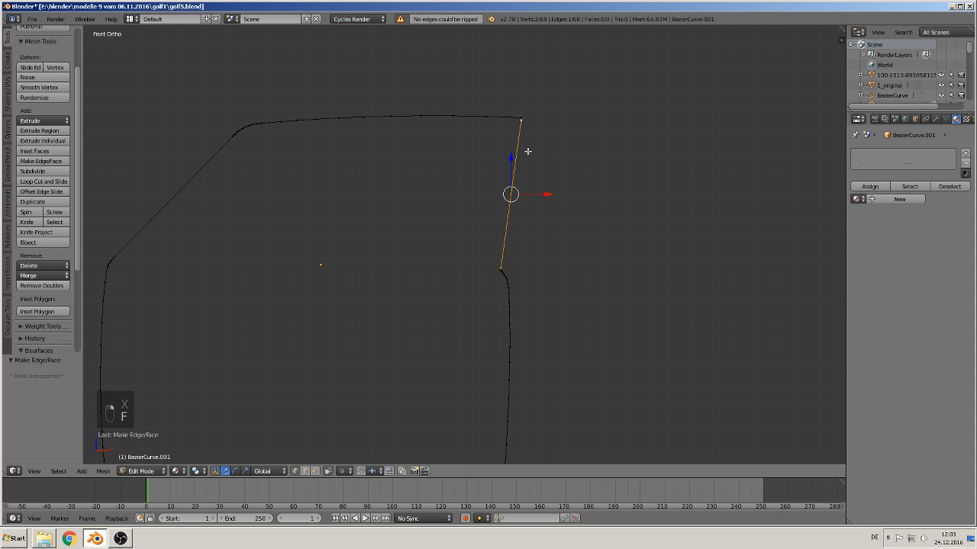
pyautogui.scroll(-4, 580, 247)
pyautogui.press('Tab')
pyautogui.scroll(1, 557, 303)
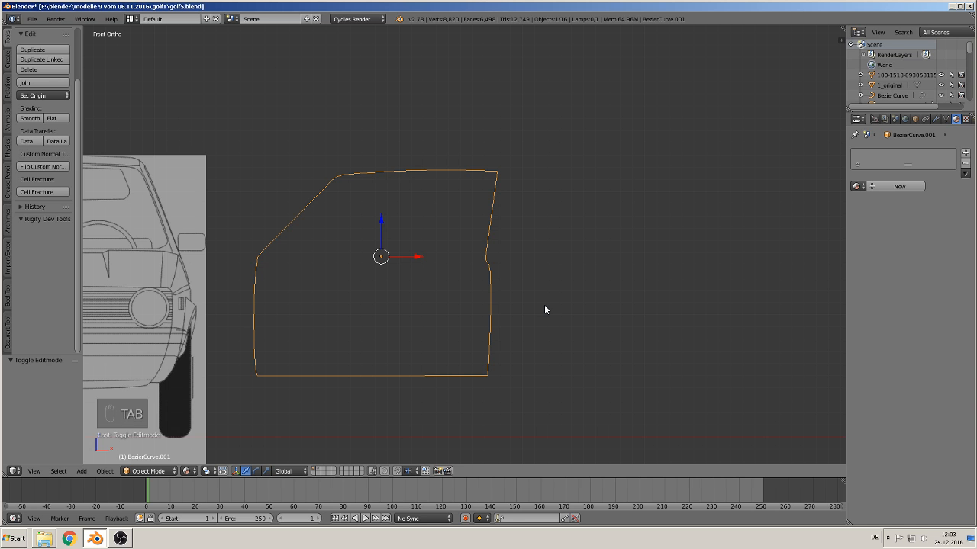
# Step: Duplicate the simplified door outline mesh and move the copy about 3.780 along X
pyautogui.scroll(-3, 545, 306)
pyautogui.scroll(-3, 545, 309)
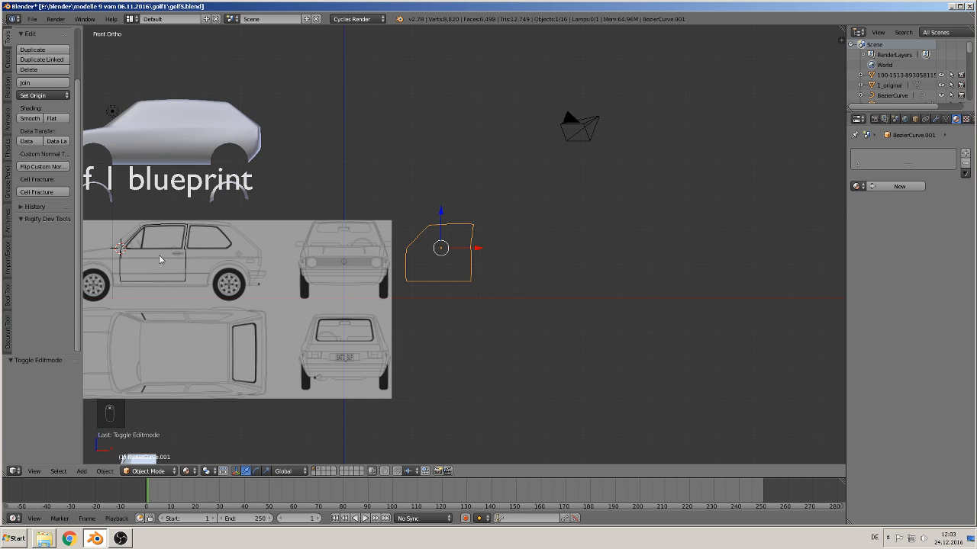
pyautogui.press('Tab')
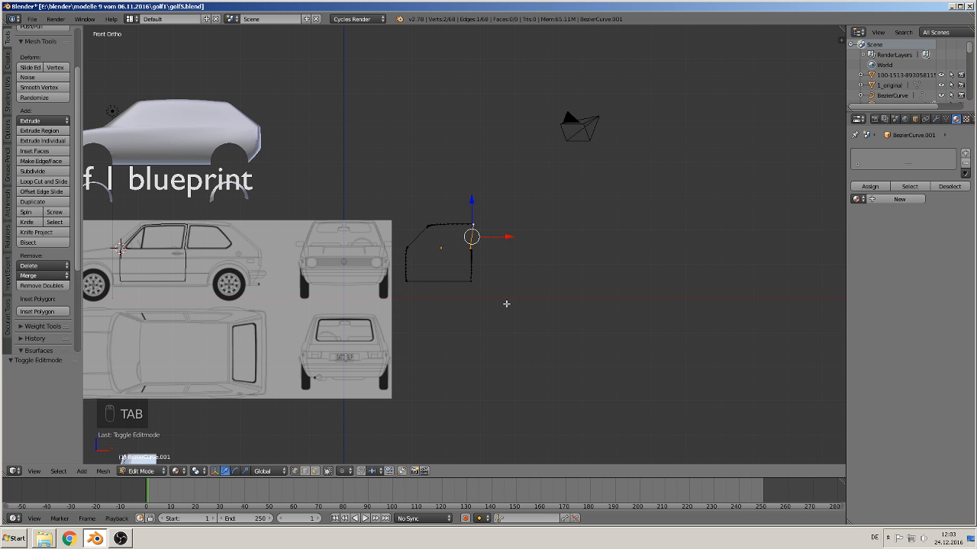
pyautogui.press('Tab')
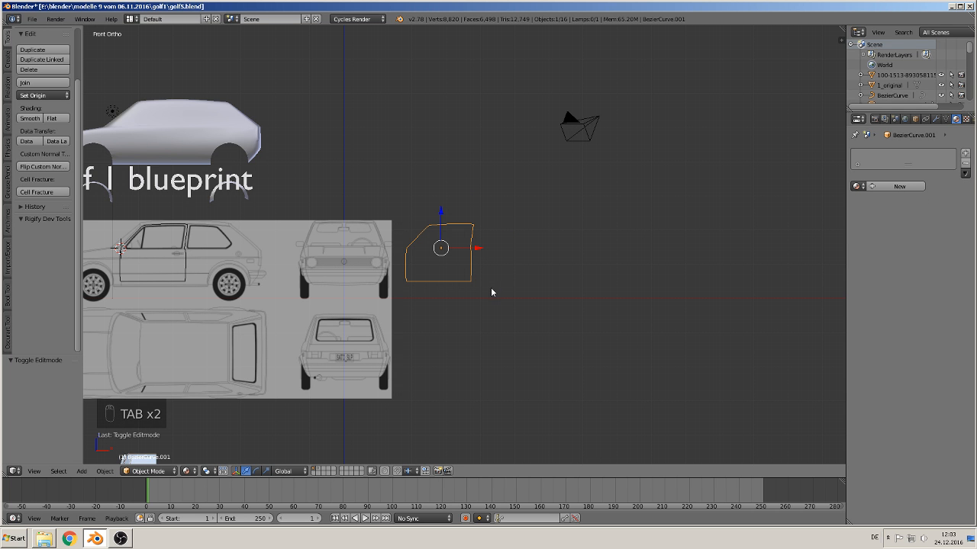
pyautogui.press('Tab')
pyautogui.press('Tab')
pyautogui.hotkey('shift', 'd')
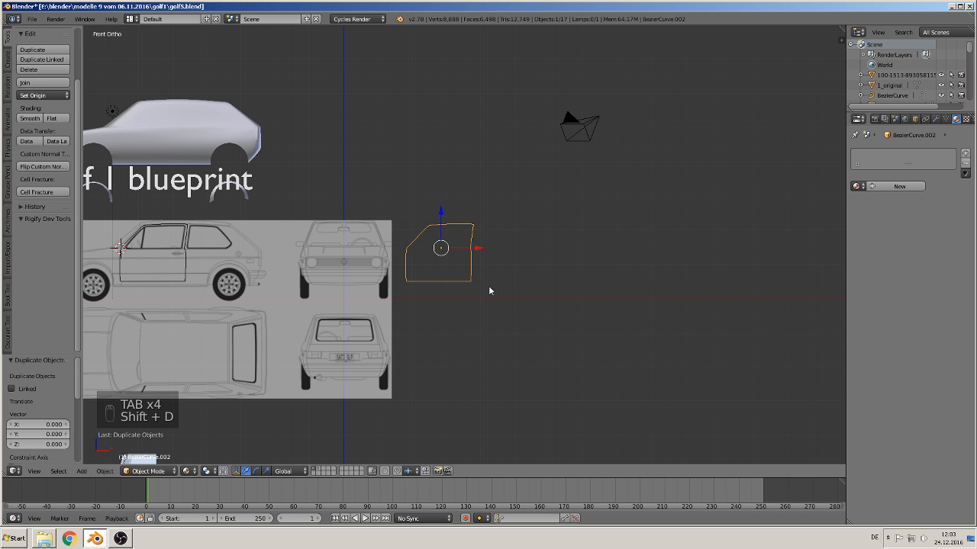
pyautogui.click(610, 258)
# Step: Move the duplicated door outline onto the lower car body's door area, about -18.175 along X and -5.894 along Z
pyautogui.scroll(-2, 570, 321)
pyautogui.scroll(-2, 570, 320)
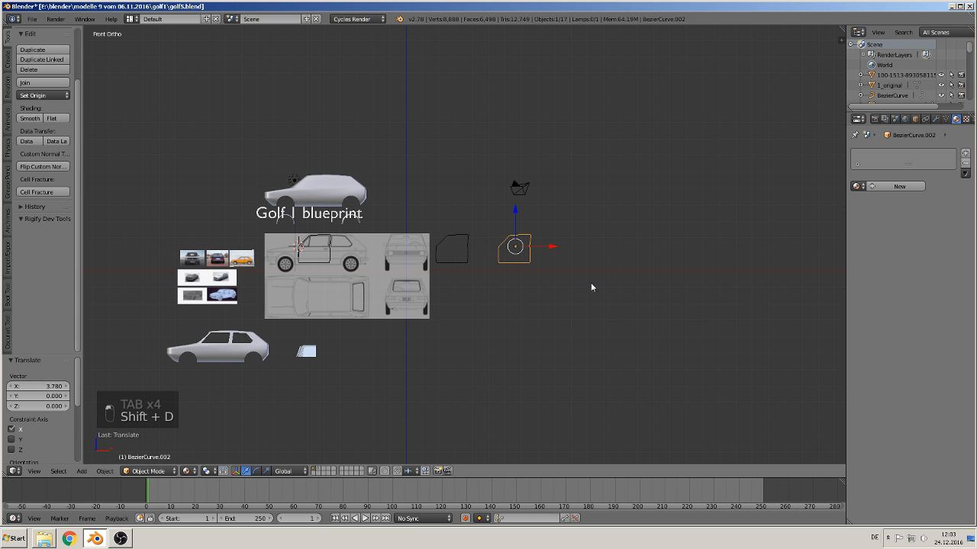
pyautogui.keyDown('shift'); pyautogui.moveTo(590, 287); pyautogui.dragTo(589, 277, button='middle'); pyautogui.keyUp('shift')
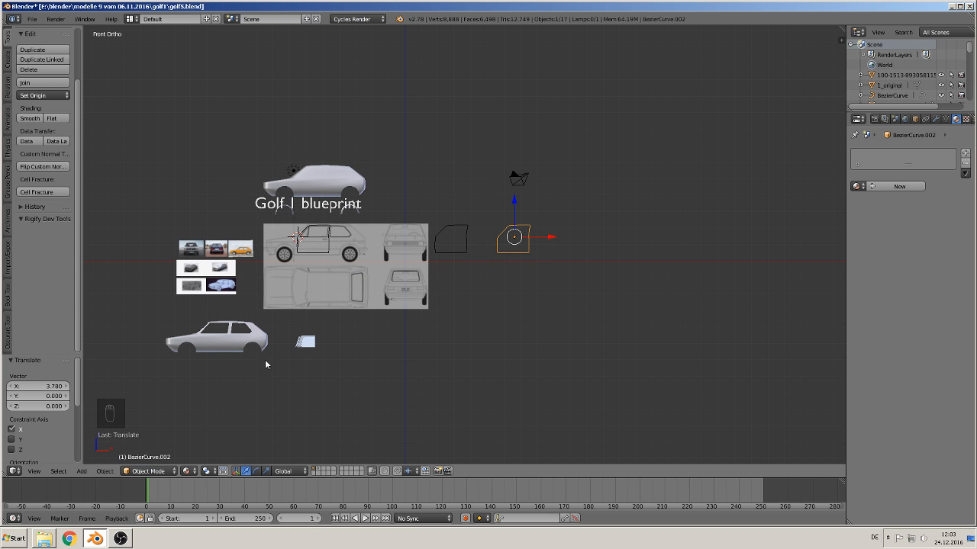
pyautogui.rightClick(240, 345)
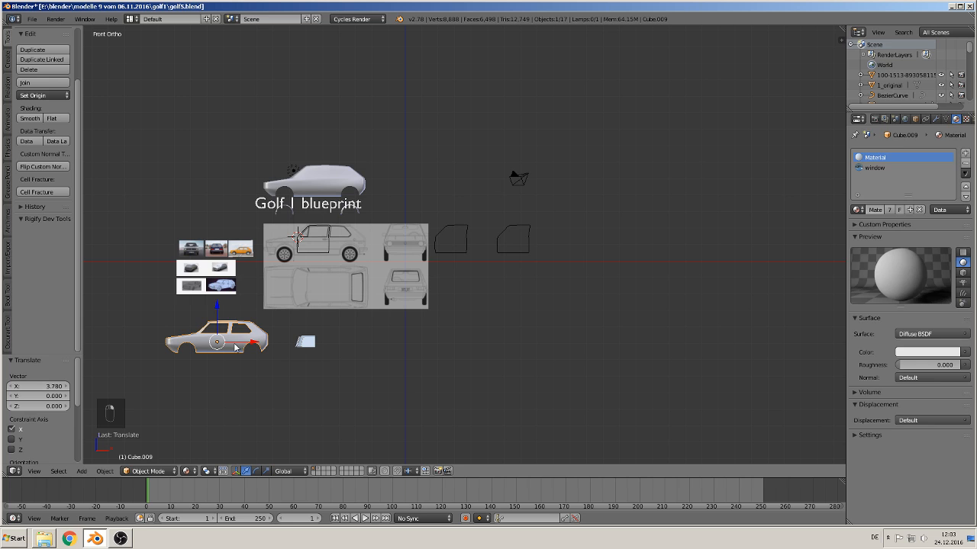
pyautogui.rightClick(517, 256)
pyautogui.press('g')
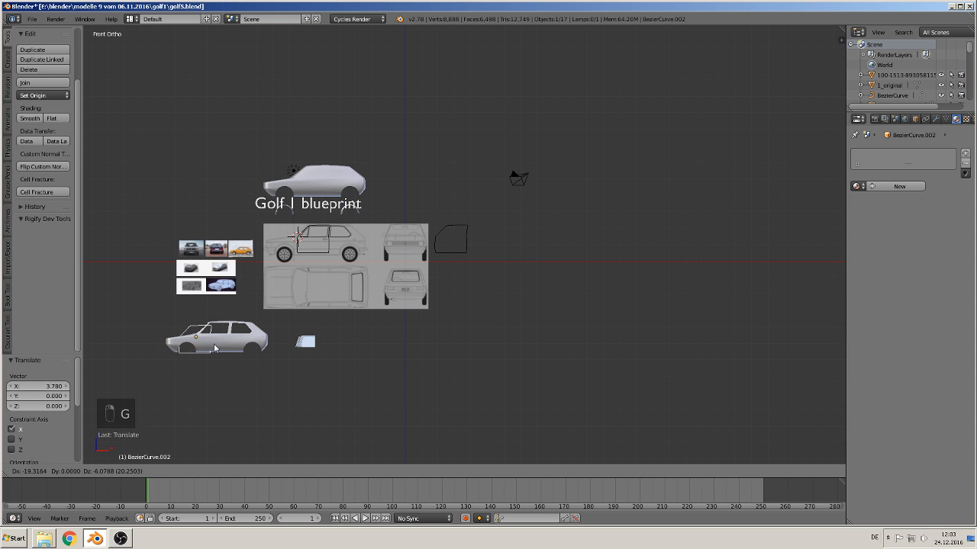
pyautogui.click(233, 346)
pyautogui.scroll(5, 248, 352)
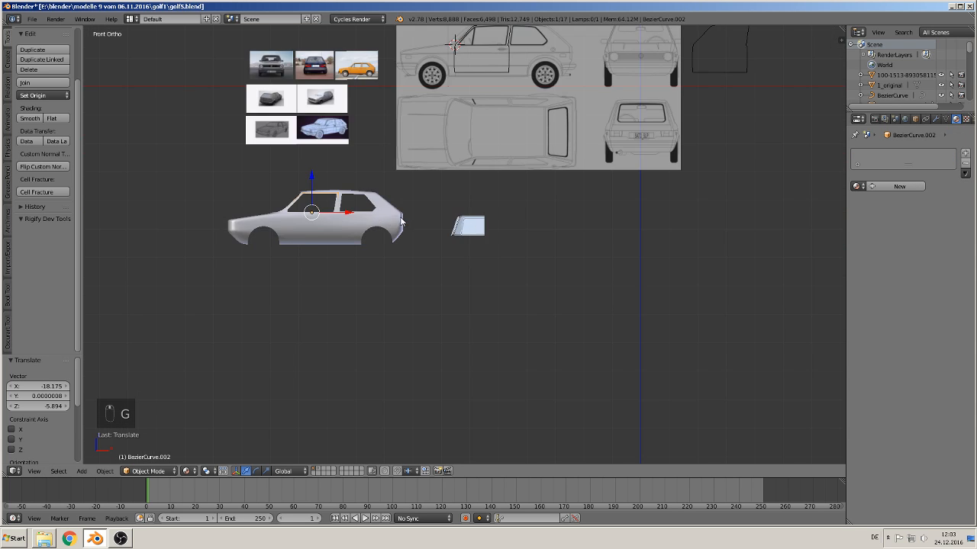
# Step: Move the door outline about -0.317 along Y, just outside the car body's side, and return to the front view
pyautogui.moveTo(358, 198); pyautogui.dragTo(216, 235, button='middle')
pyautogui.moveTo(230, 177); pyautogui.dragTo(218, 185)
pyautogui.moveTo(217, 185); pyautogui.dragTo(177, 180, button='middle')
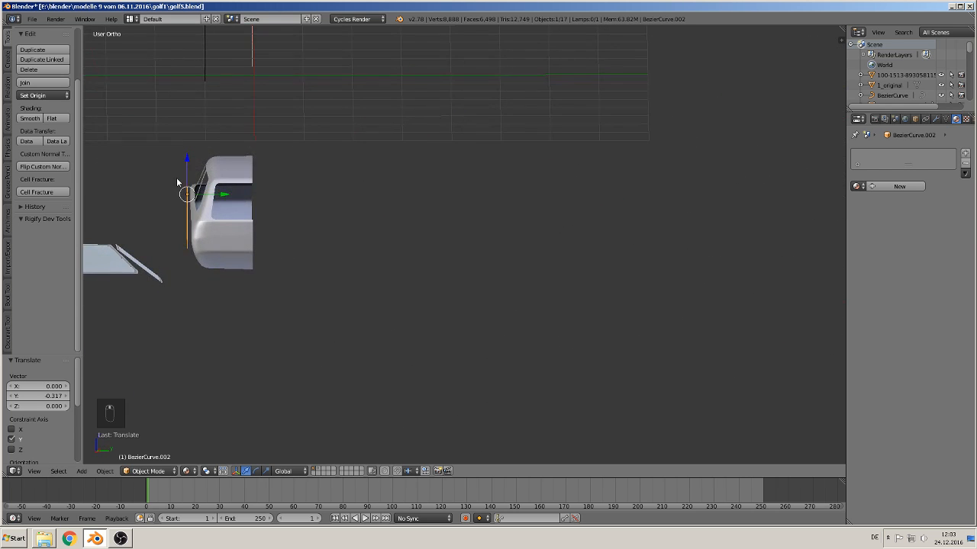
pyautogui.press('KP_1')
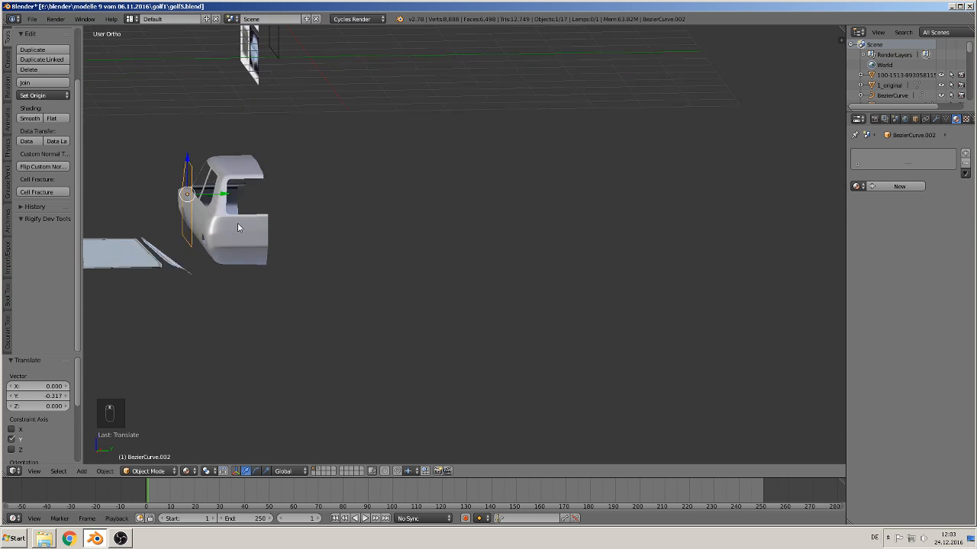
pyautogui.scroll(-2, 203, 152)
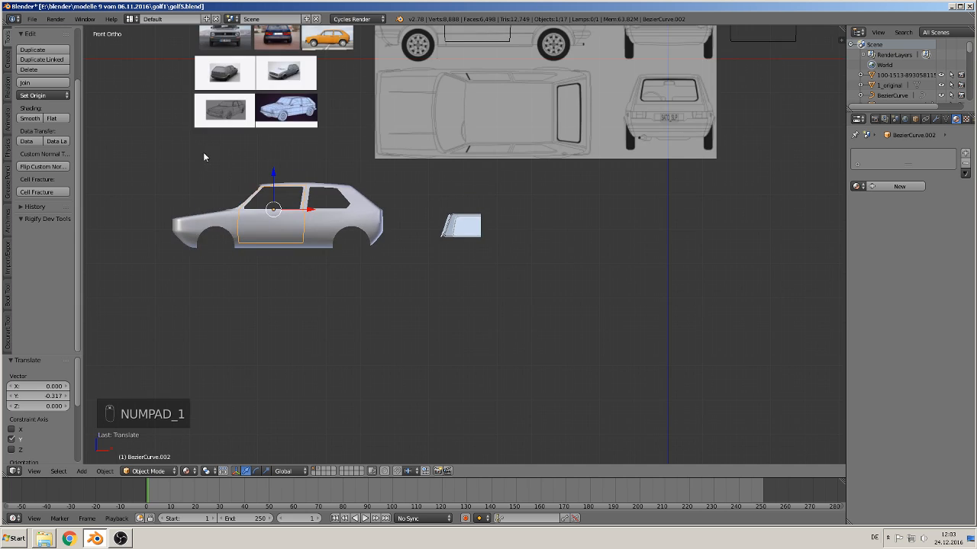
# Step: Nudge the door outline about 0.014 along X and 0.023 along Z to fit it around the front window opening
pyautogui.keyDown('shift'); pyautogui.moveTo(248, 205); pyautogui.dragTo(482, 257, button='middle'); pyautogui.keyUp('shift')
pyautogui.scroll(7, 404, 248)
pyautogui.scroll(2, 401, 247)
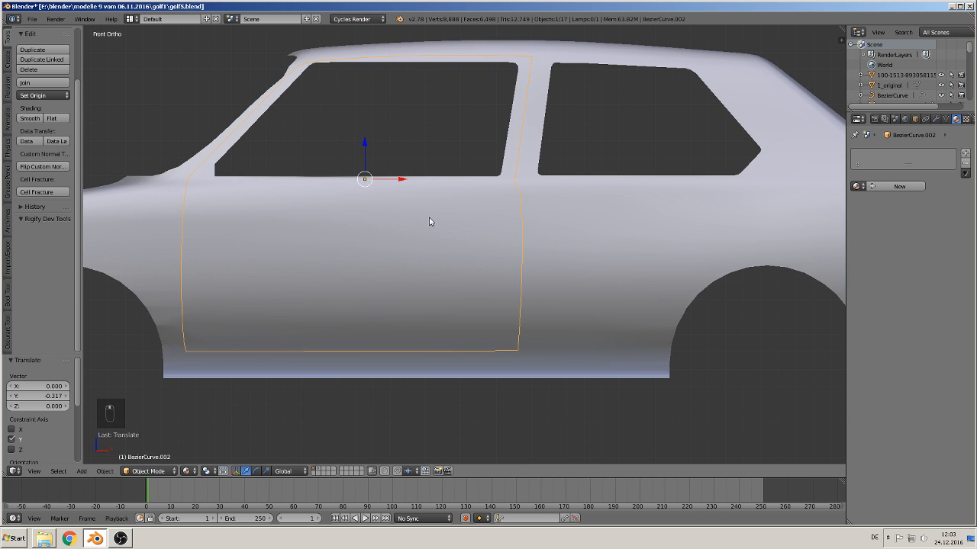
pyautogui.press('g')
pyautogui.press('x')
pyautogui.click(403, 180)
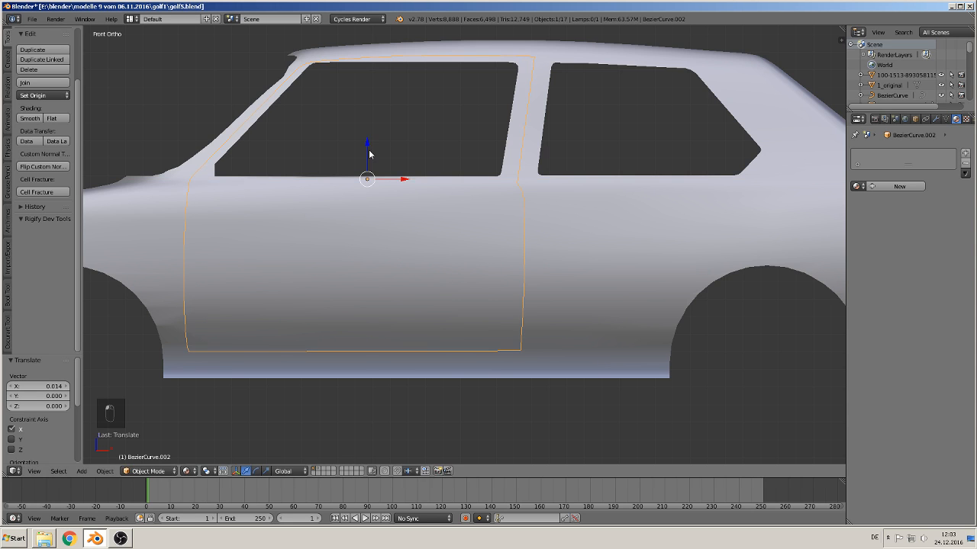
pyautogui.press('g')
pyautogui.press('z')
pyautogui.click(370, 149)
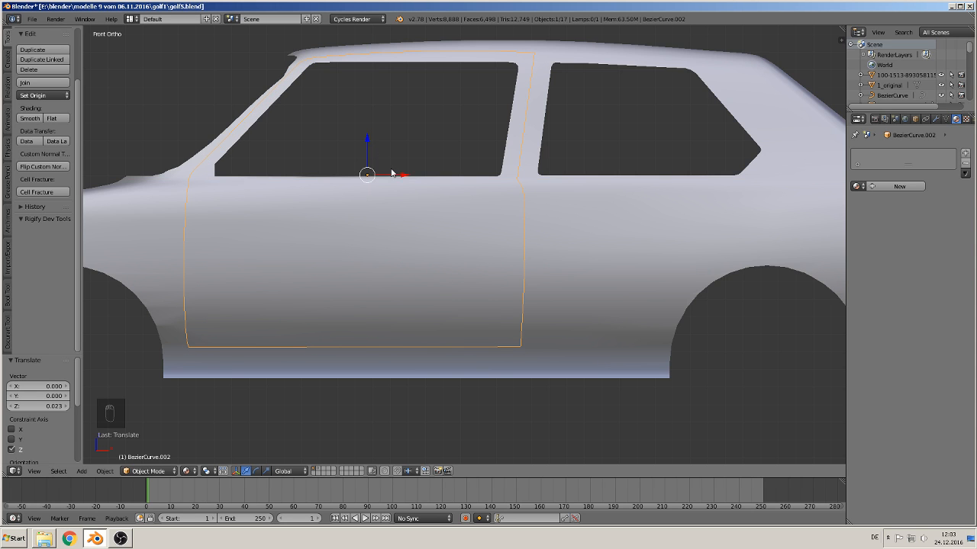
# Step: Shift the door outline about -0.014 along X and raise it about 0.023 along Z
pyautogui.press('g')
pyautogui.press('x')
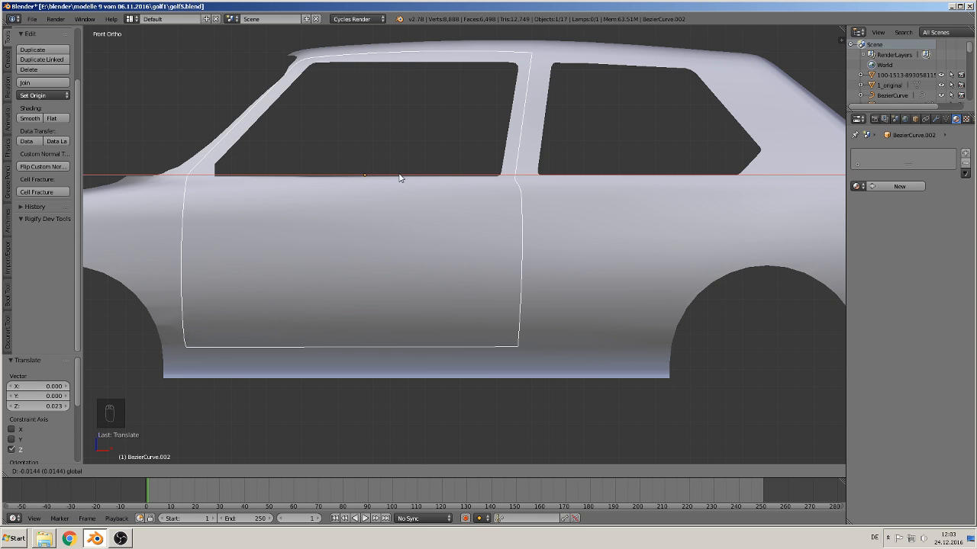
pyautogui.click(399, 177)
pyautogui.moveTo(366, 147); pyautogui.dragTo(370, 140)
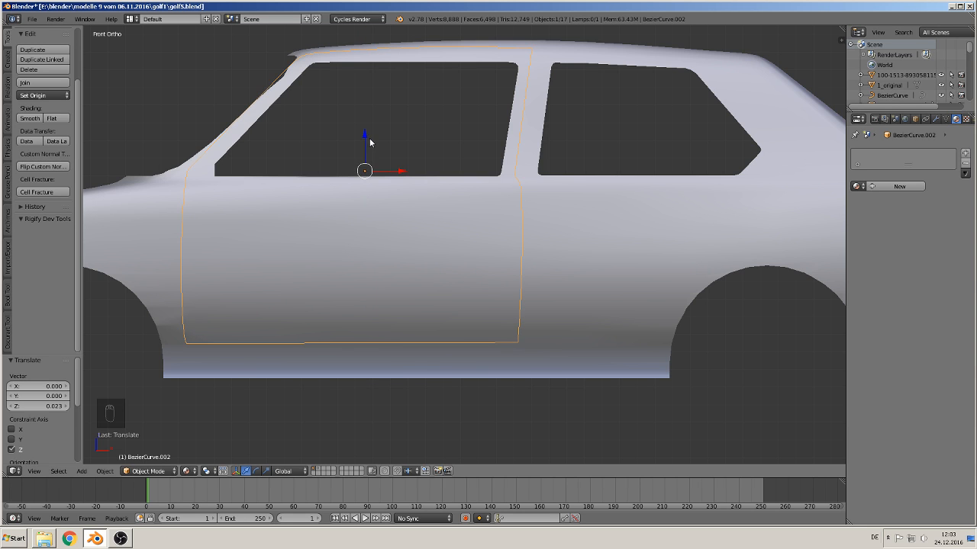
# Step: Fine-tune the door outline's position by about 0.026 along X and -0.003 along Z
pyautogui.moveTo(401, 171); pyautogui.dragTo(400, 173)
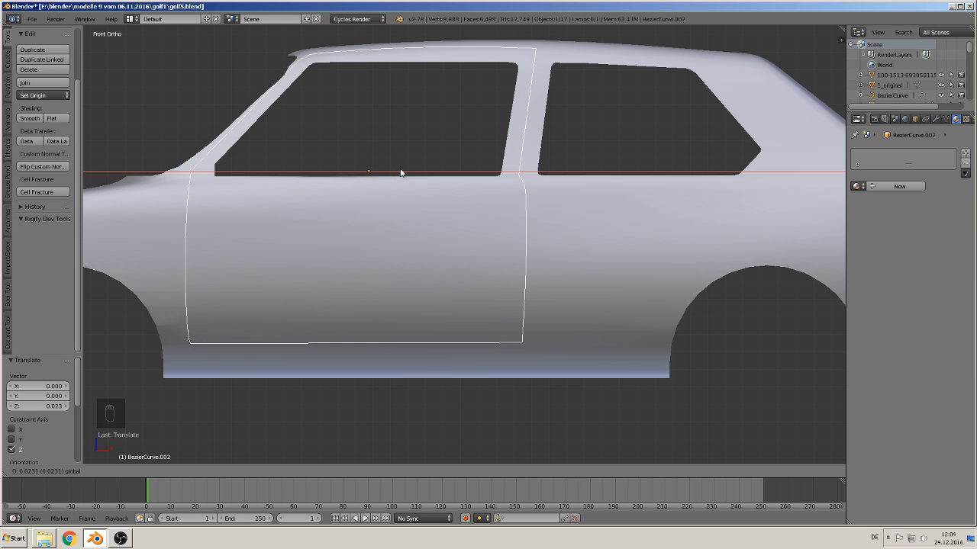
pyautogui.moveTo(401, 173); pyautogui.dragTo(400, 173)
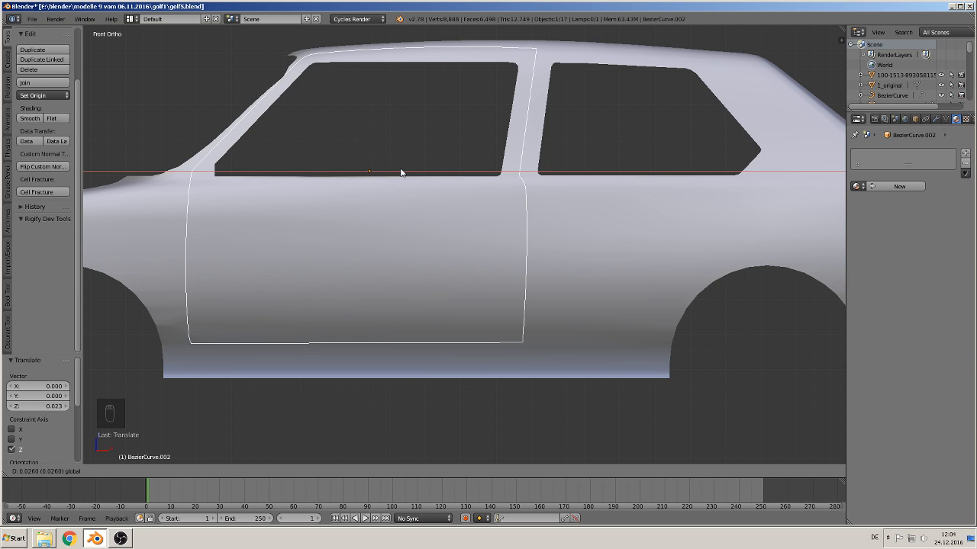
pyautogui.moveTo(400, 172); pyautogui.dragTo(401, 173)
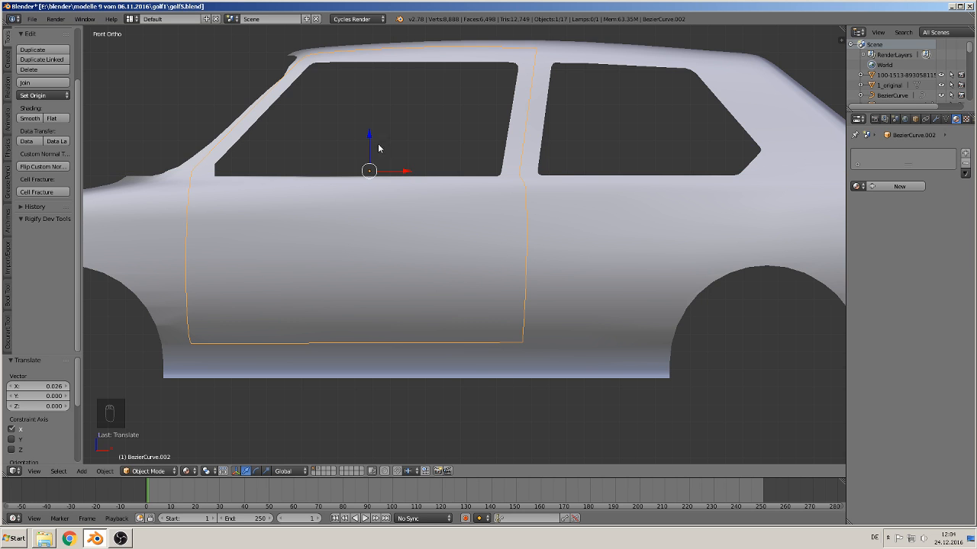
pyautogui.moveTo(370, 137); pyautogui.dragTo(370, 139)
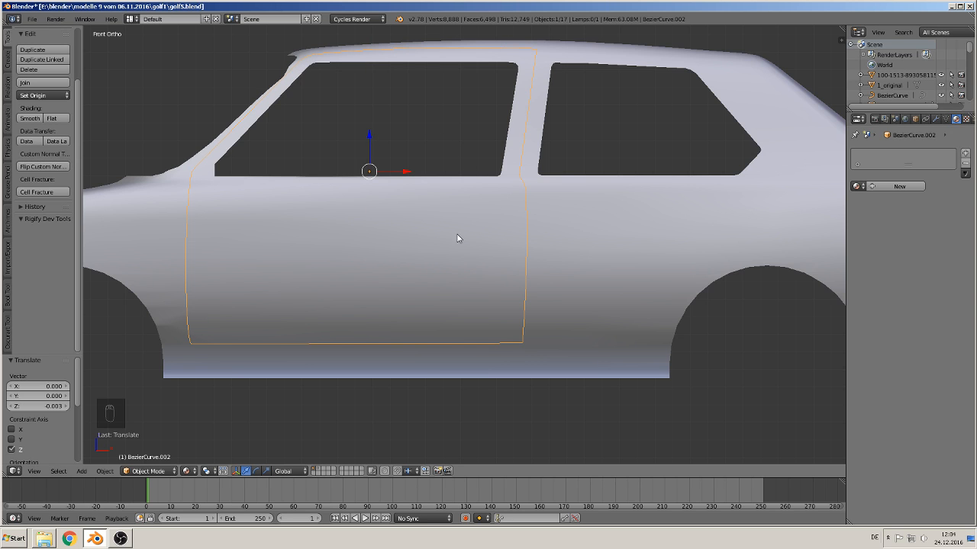
# Step: Examine how the door outline fits the windscreen pillar, roof edge and lower door area of the car body
pyautogui.keyDown('shift'); pyautogui.moveTo(326, 172); pyautogui.dragTo(401, 185, button='middle'); pyautogui.keyUp('shift')
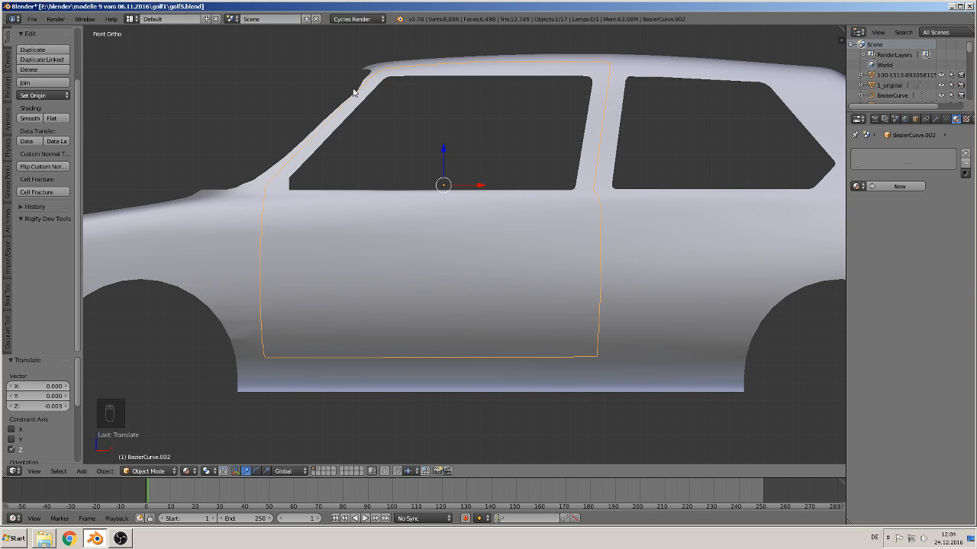
pyautogui.scroll(3, 364, 136)
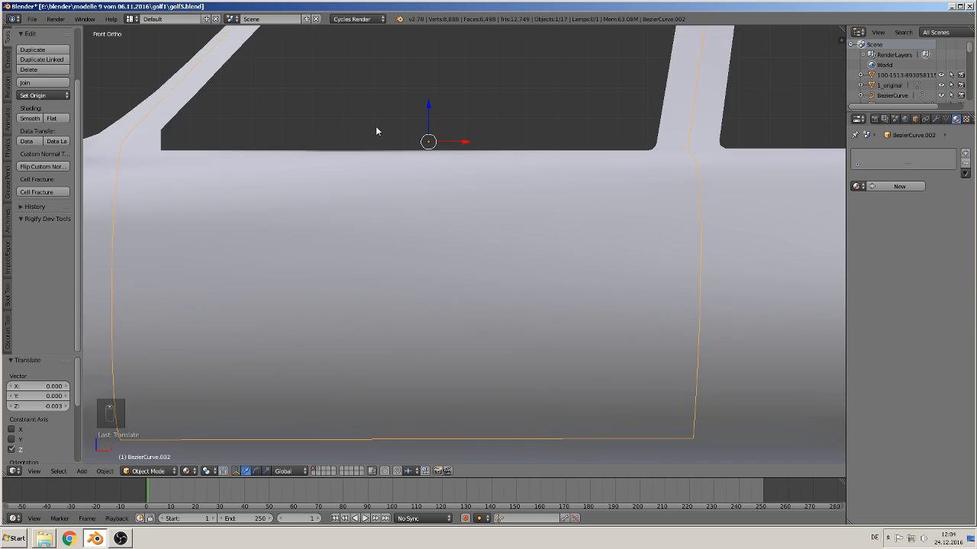
pyautogui.keyDown('shift'); pyautogui.moveTo(376, 130); pyautogui.dragTo(486, 351, button='middle'); pyautogui.keyUp('shift')
pyautogui.scroll(4, 336, 184)
pyautogui.keyDown('shift'); pyautogui.moveTo(319, 165); pyautogui.dragTo(404, 274, button='middle'); pyautogui.keyUp('shift')
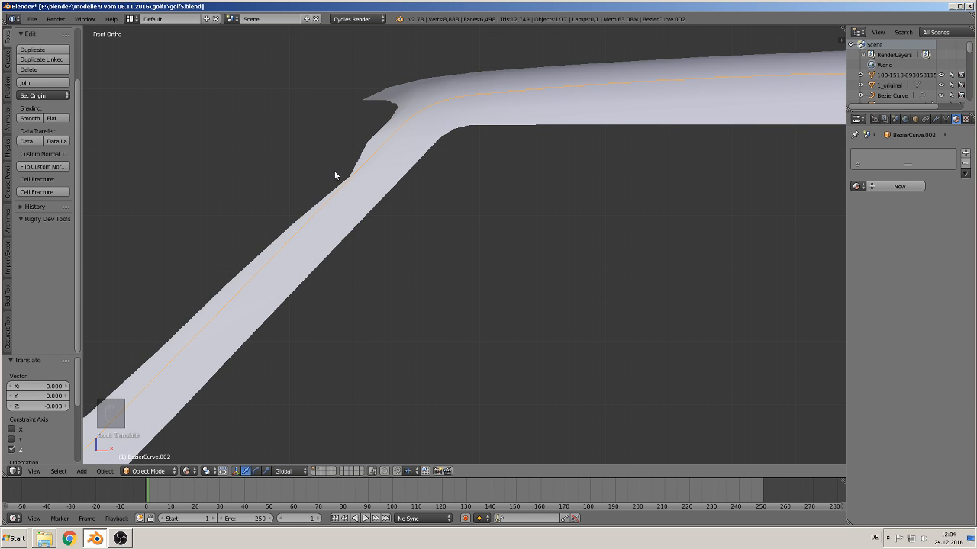
pyautogui.scroll(-5, 381, 205)
pyautogui.keyDown('shift'); pyautogui.moveTo(519, 283); pyautogui.dragTo(435, 167, button='middle'); pyautogui.keyUp('shift')
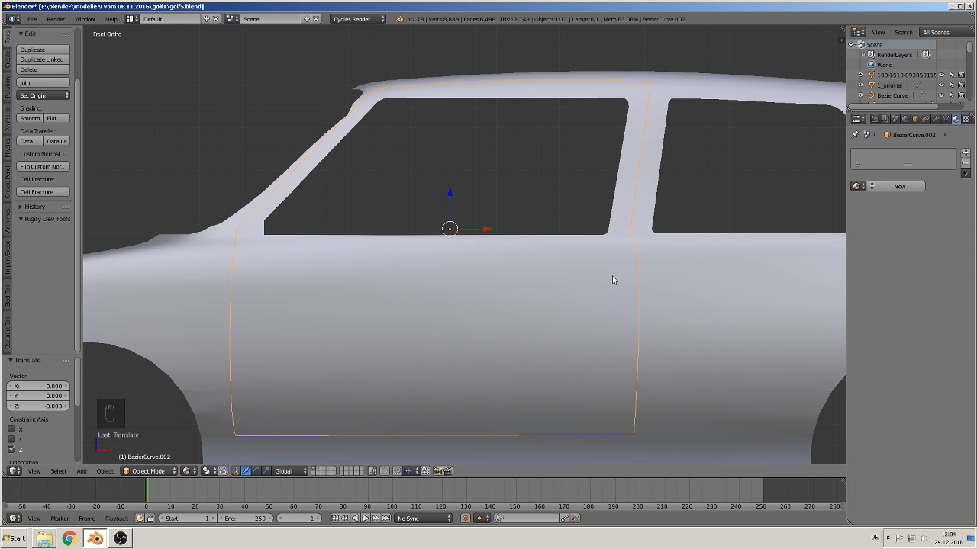
pyautogui.scroll(-3, 603, 317)
pyautogui.scroll(1, 569, 327)
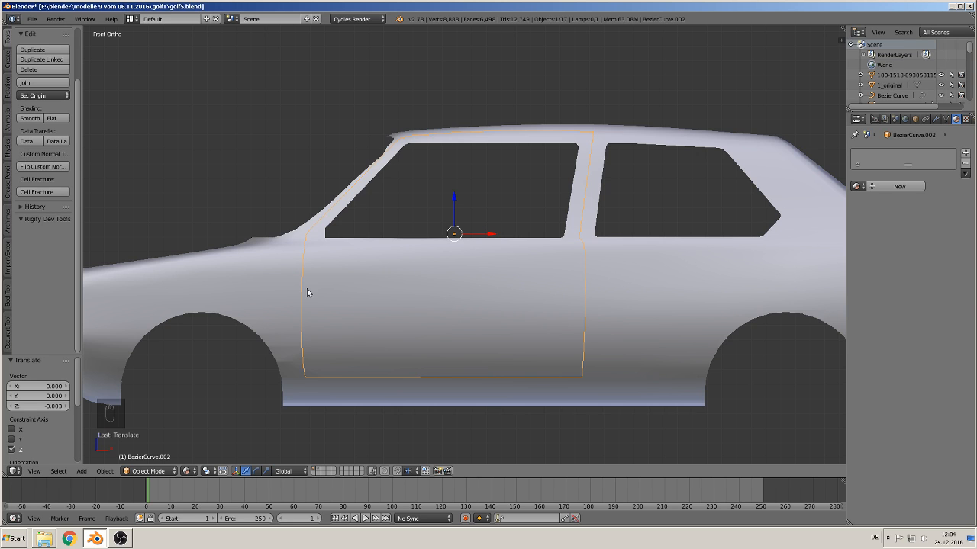
# Step: Cut the door outline into the car body mesh with Knife Project from the front view
pyautogui.keyDown('shift'); pyautogui.rightClick(399, 291); pyautogui.keyUp('shift')
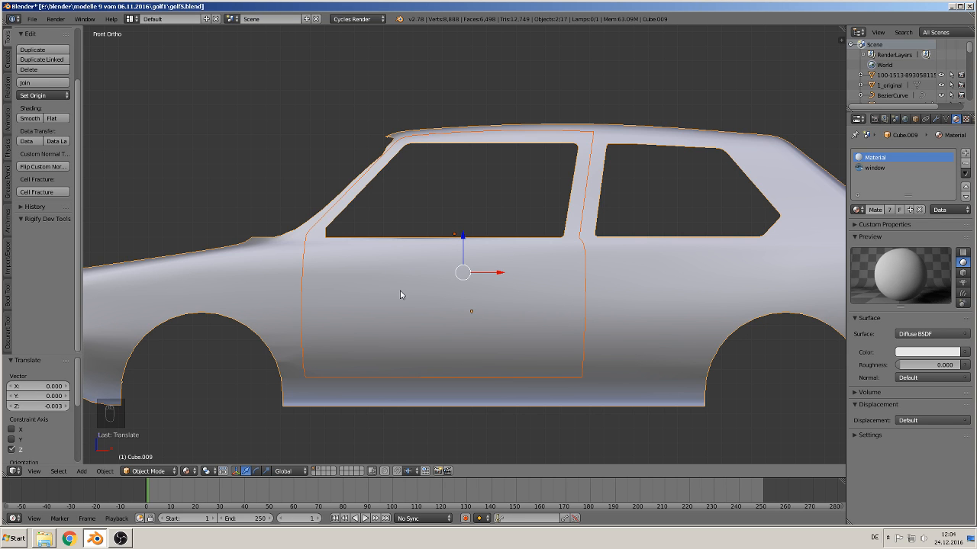
pyautogui.press('Tab')
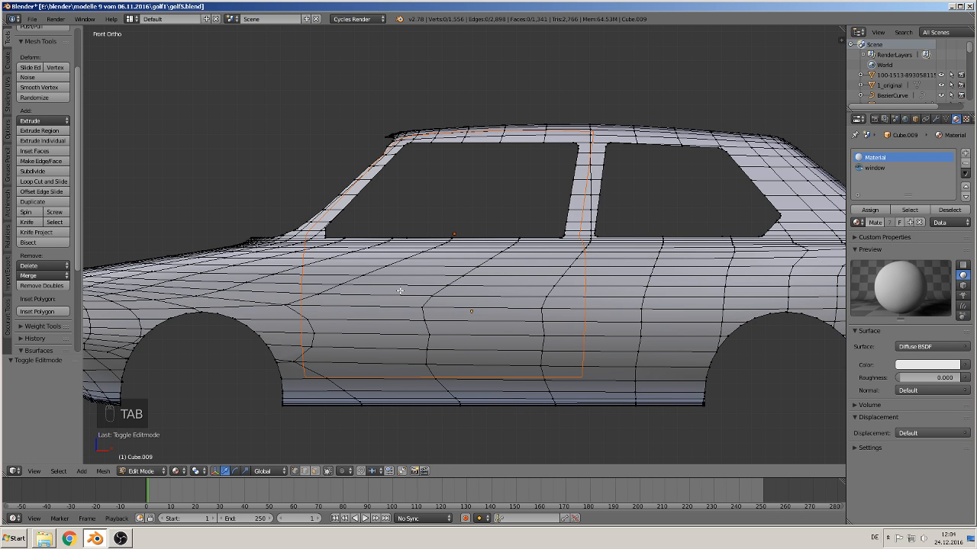
pyautogui.press('a')
pyautogui.press('a')
pyautogui.press('a')
pyautogui.press('a')
pyautogui.press('a')
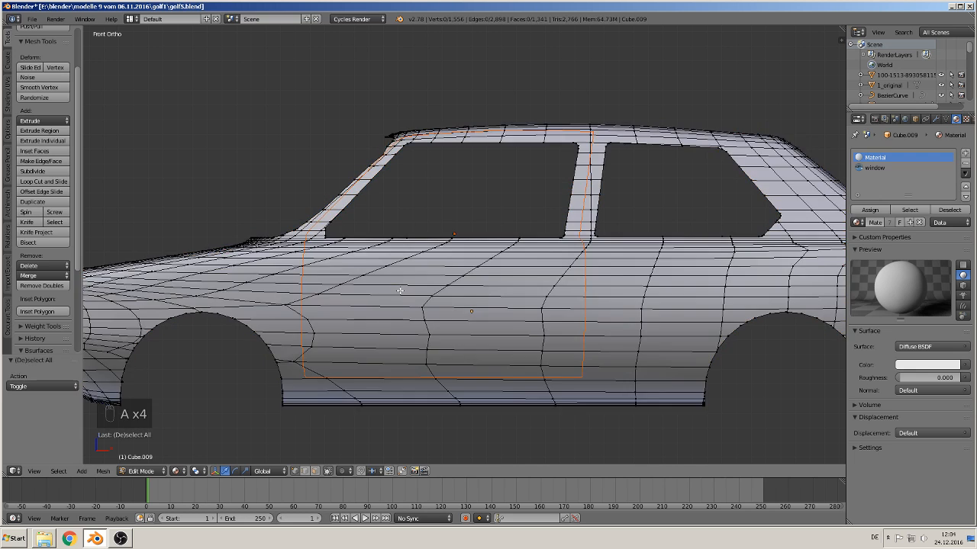
pyautogui.click(36, 232)
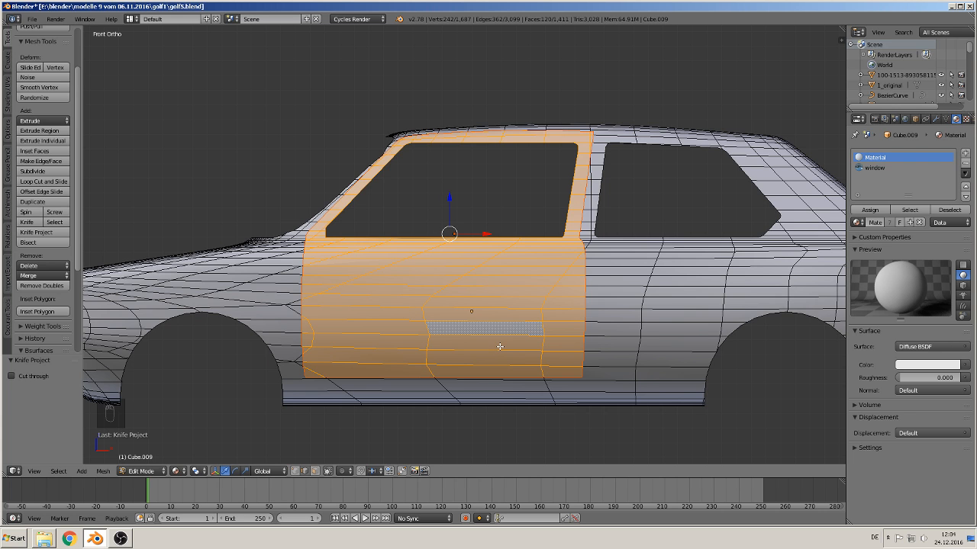
# Step: Separate the selected door faces from the car body into their own object and return to Object Mode
pyautogui.scroll(-2, 502, 335)
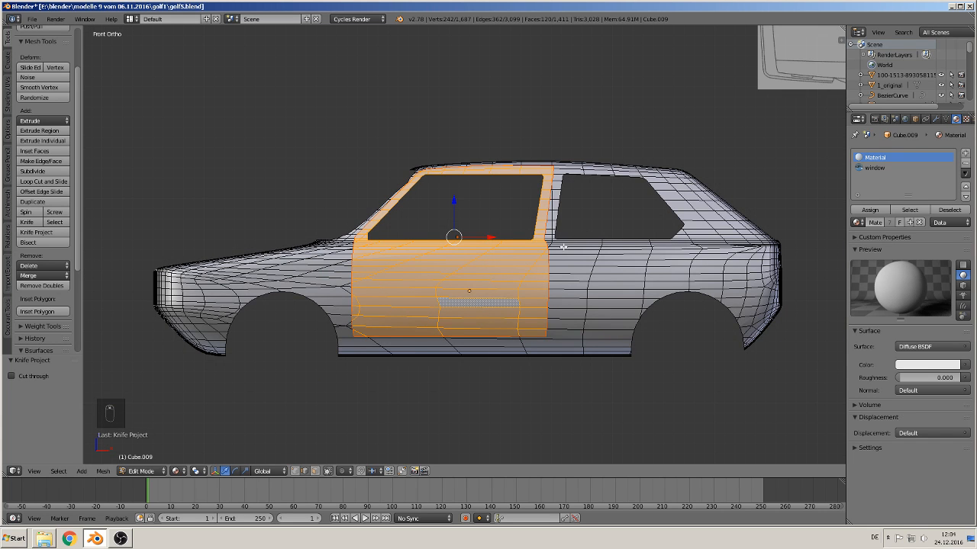
pyautogui.moveTo(563, 246); pyautogui.dragTo(532, 286, button='middle')
pyautogui.scroll(1, 532, 287)
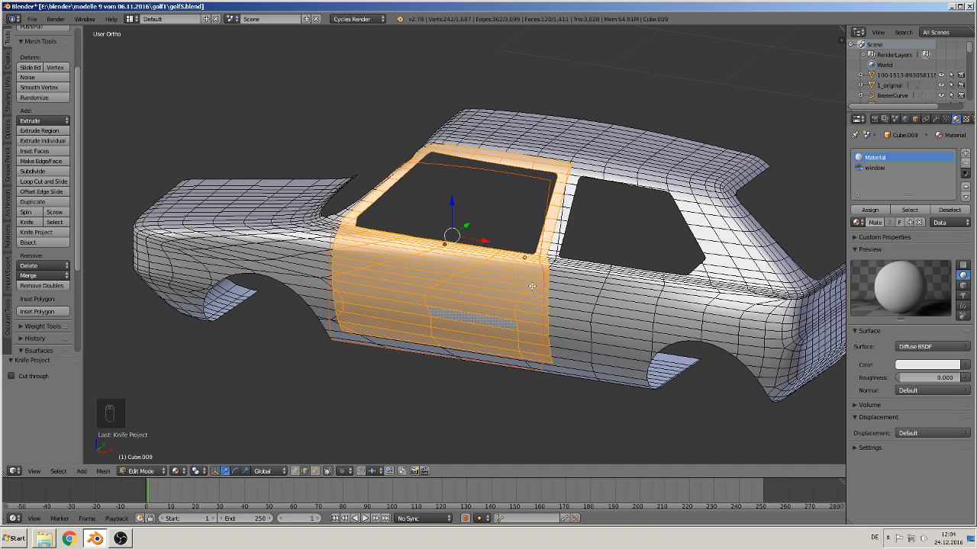
pyautogui.press('p')
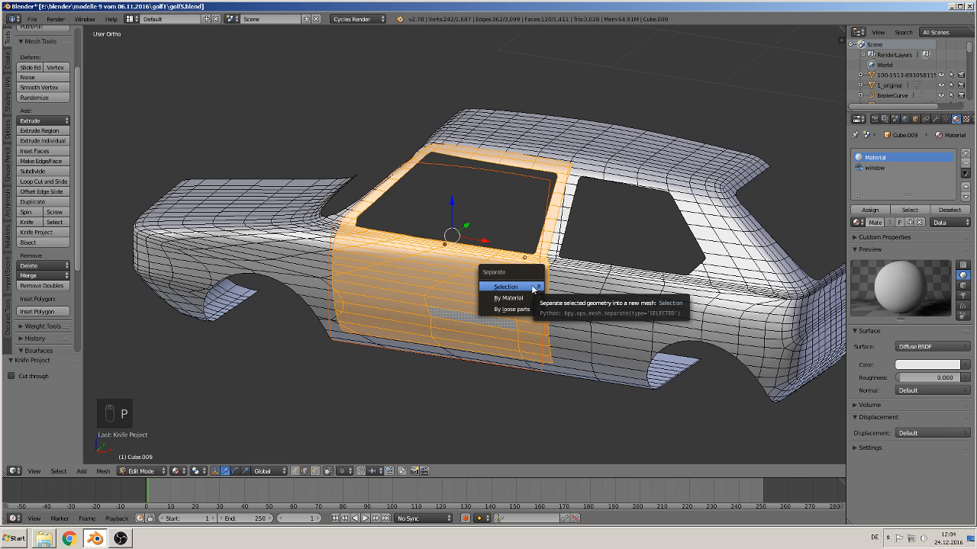
pyautogui.click(532, 288)
pyautogui.press('Tab')
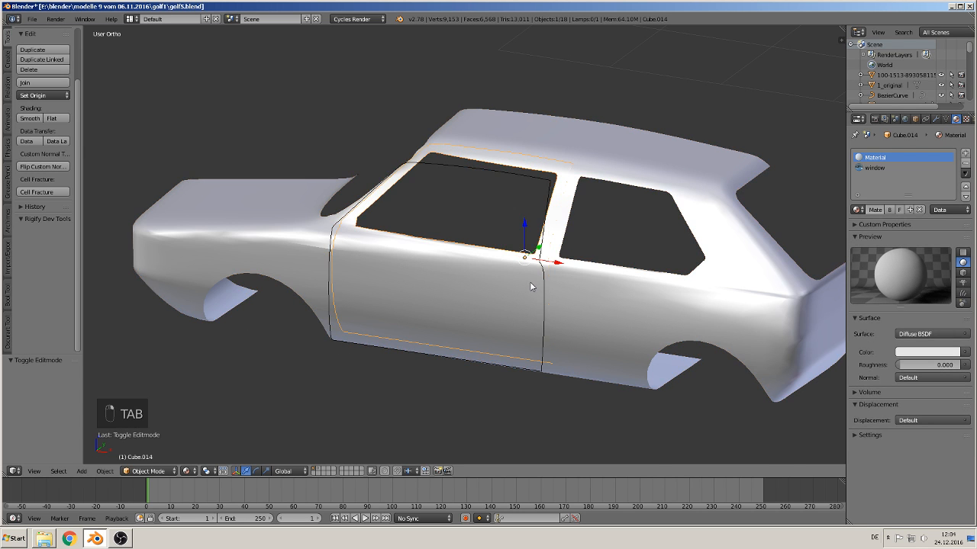
# Step: Move the separated door about -2.393 along Z, clear below the car body
pyautogui.scroll(-3, 512, 287)
pyautogui.press('g')
pyautogui.press('z')
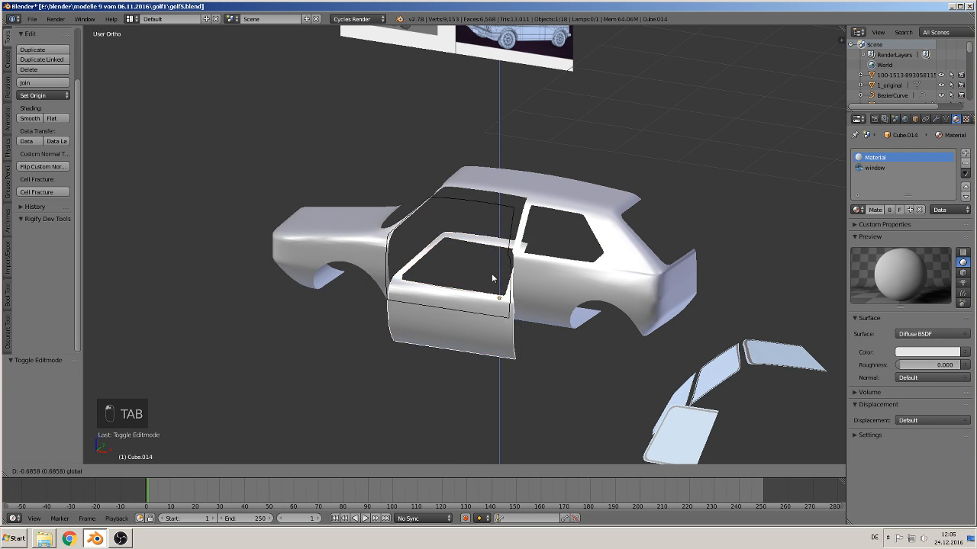
pyautogui.click(489, 377)
pyautogui.moveTo(489, 377); pyautogui.dragTo(562, 358, button='middle')
pyautogui.scroll(4, 540, 275)
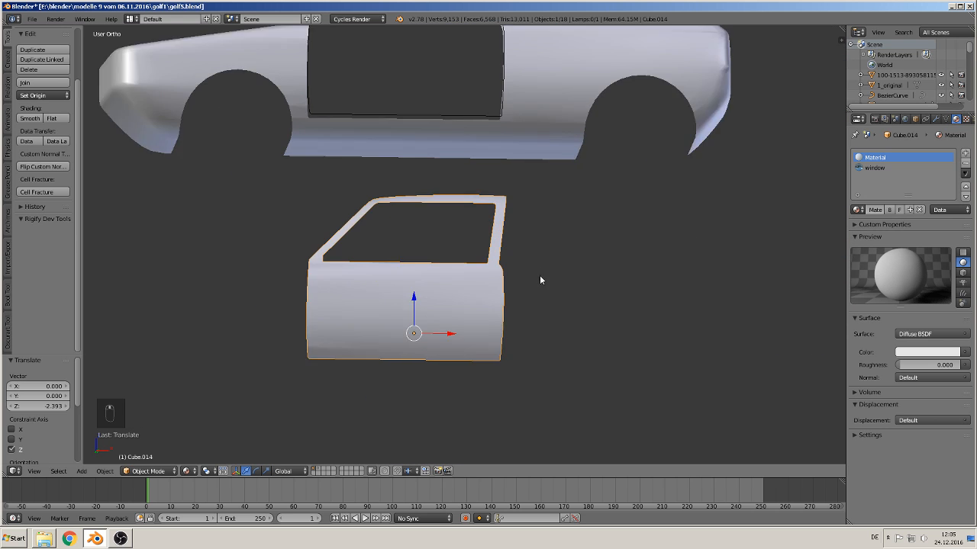
# Step: Examine the separated door from several angles and view its mesh structure in Edit Mode
pyautogui.moveTo(528, 309)
pyautogui.mouseDown(button='middle')
pyautogui.moveTo(519, 328)
pyautogui.moveTo(563, 328)
pyautogui.moveTo(527, 324)
pyautogui.mouseUp(button='middle')
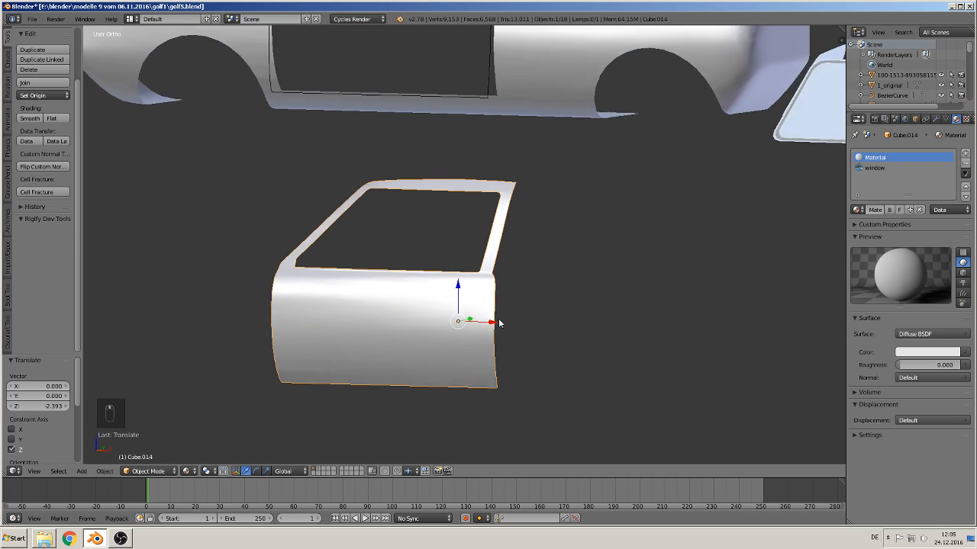
pyautogui.scroll(-3, 509, 322)
pyautogui.scroll(1, 534, 325)
pyautogui.scroll(3, 543, 302)
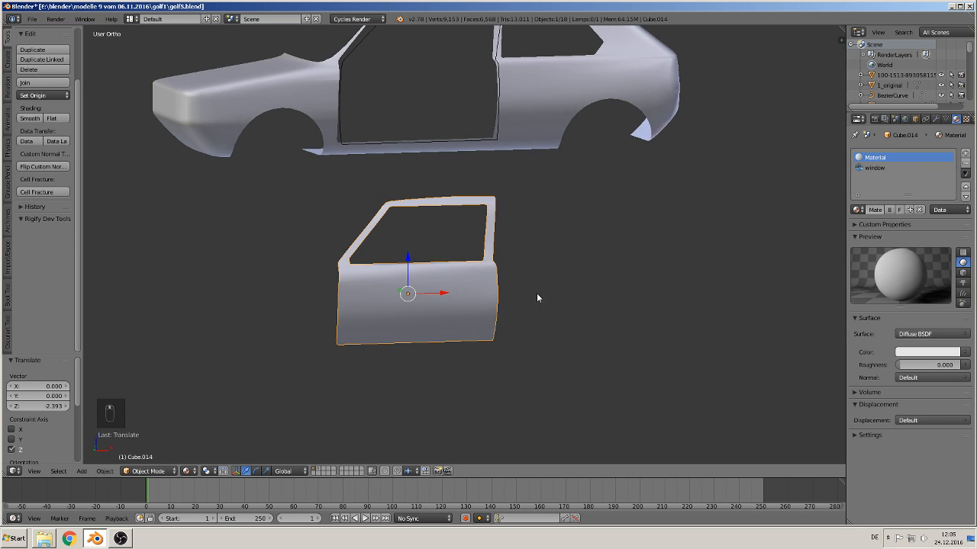
pyautogui.press('Tab')
pyautogui.press('Tab')
pyautogui.press('Tab')
pyautogui.scroll(3, 489, 294)
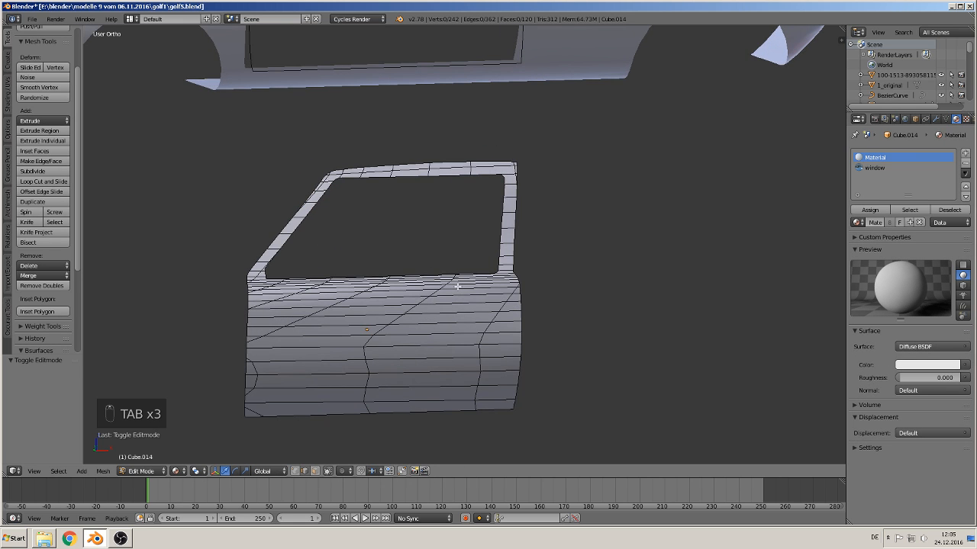
# Step: Straighten the middle edge loop of the door's lower panel into a vertical line by scaling it to 0 along X
pyautogui.scroll(1, 435, 267)
pyautogui.keyDown('shift'); pyautogui.moveTo(410, 263); pyautogui.dragTo(369, 147, button='middle'); pyautogui.keyUp('shift')
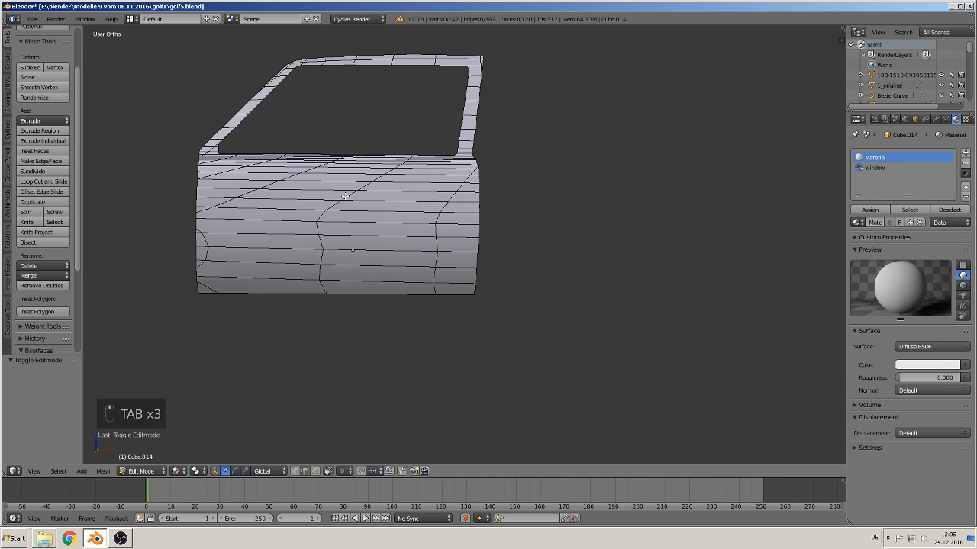
pyautogui.keyDown('alt'); pyautogui.rightClick(349, 196); pyautogui.keyUp('alt')
pyautogui.moveTo(442, 256); pyautogui.dragTo(397, 279, button='middle')
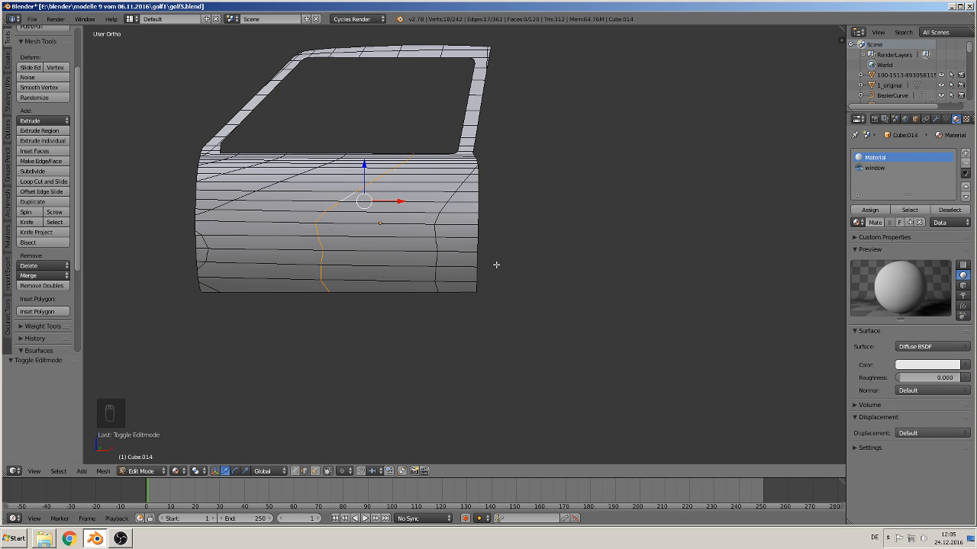
pyautogui.press('s')
pyautogui.press('x')
pyautogui.press('0')
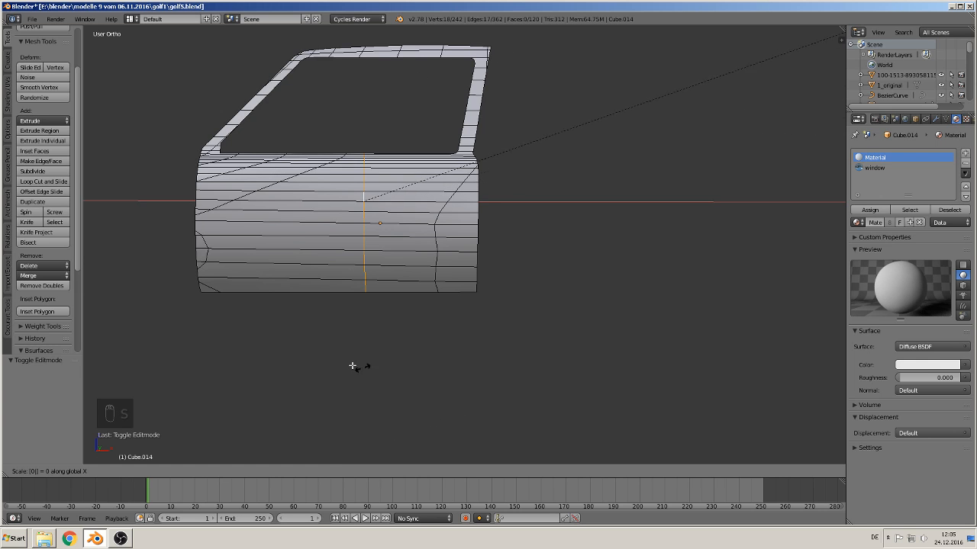
pyautogui.press('Return')
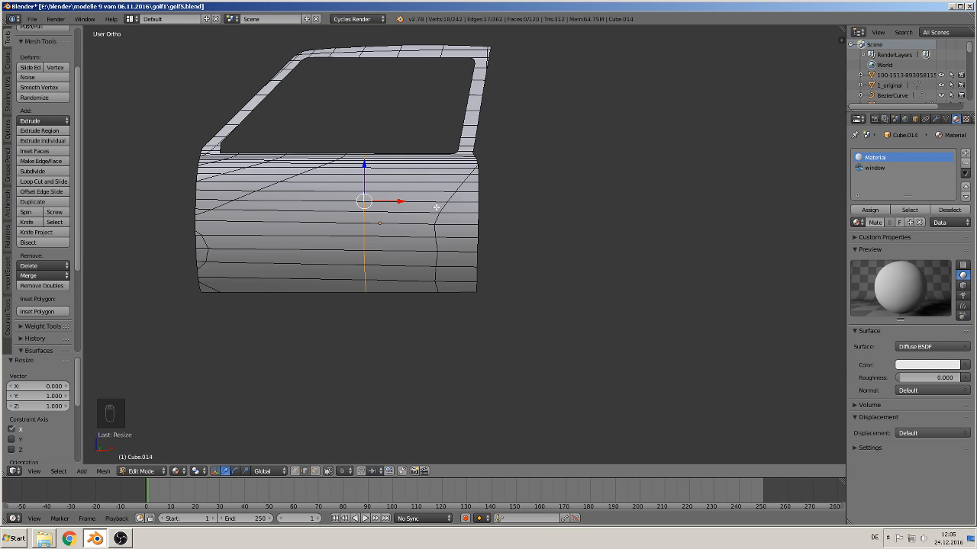
# Step: Try to straighten the longest diagonal edge loop at the door's front by scaling it to 0 along X
pyautogui.keyDown('alt'); pyautogui.rightClick(234, 200); pyautogui.keyUp('alt')
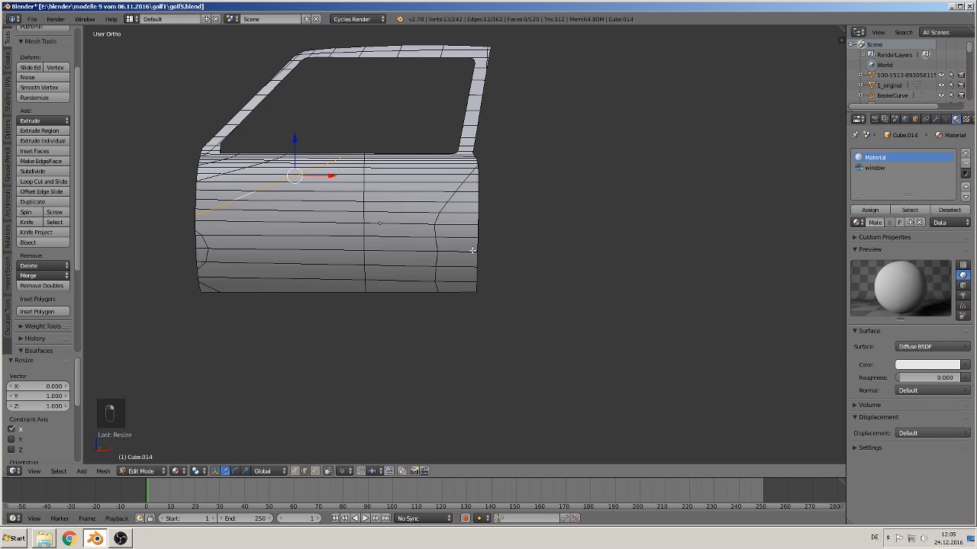
pyautogui.press('s')
pyautogui.press('x')
pyautogui.press('0')
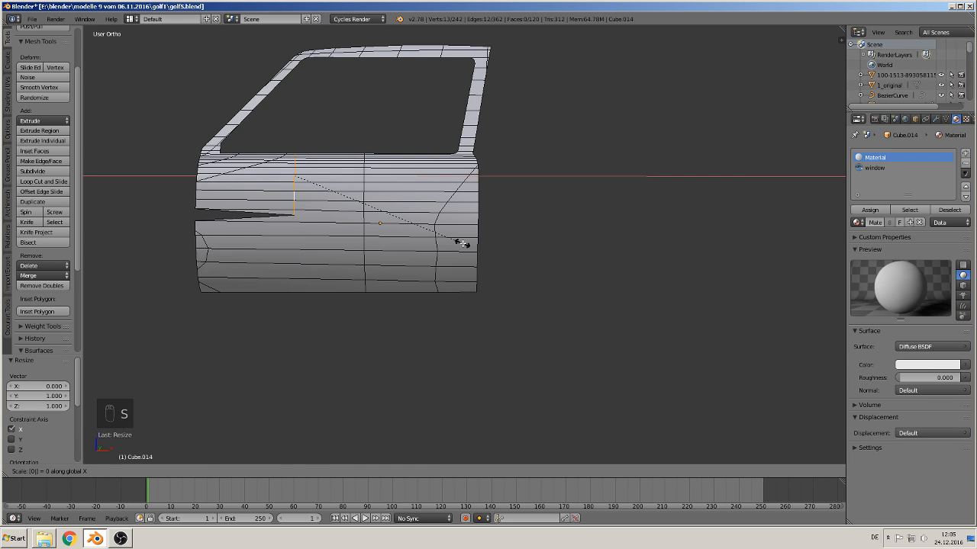
pyautogui.press('Return')
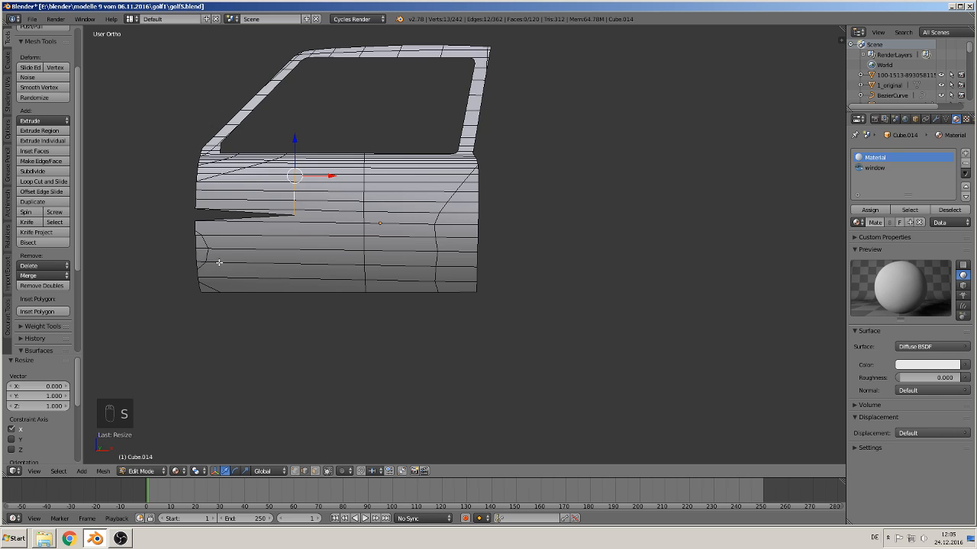
pyautogui.hotkey('ctrl', 'z')
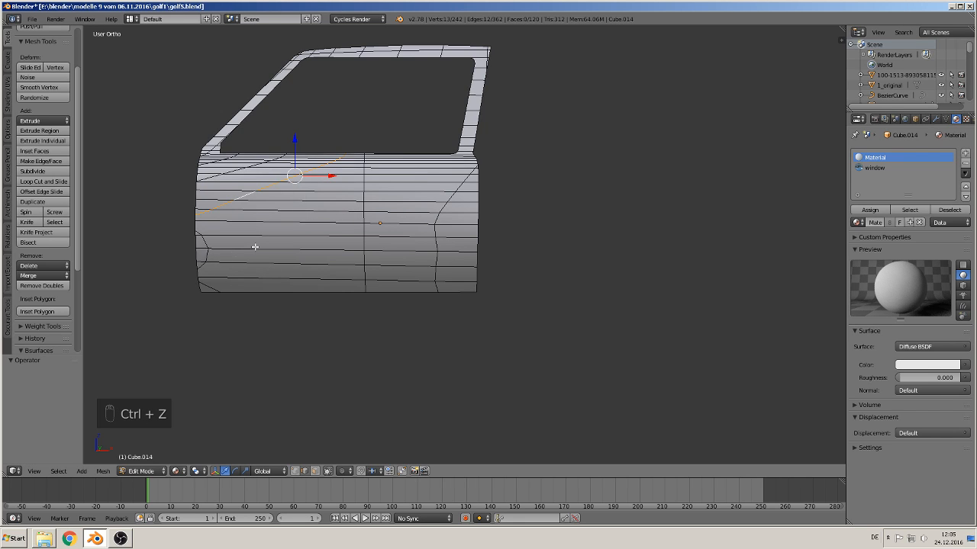
pyautogui.press('a')
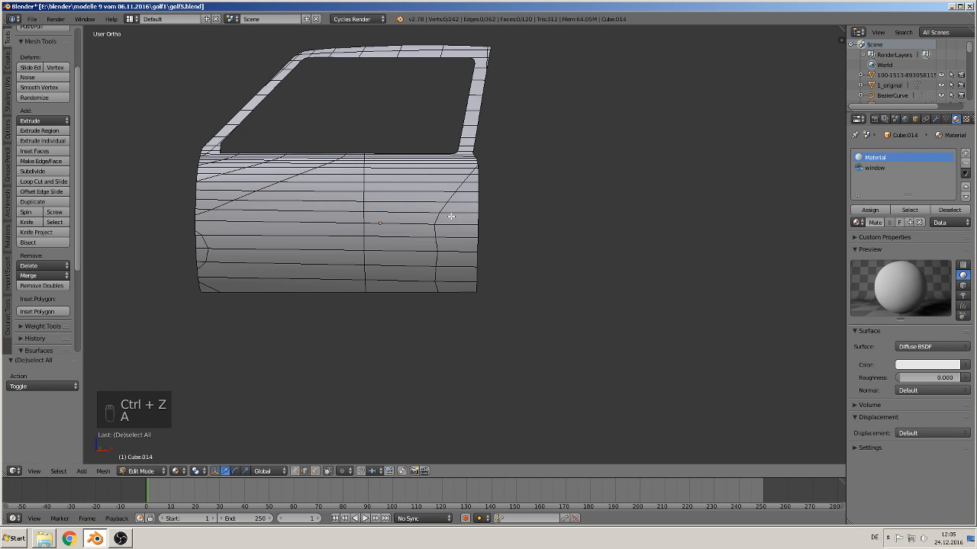
# Step: Dissolve the chain of bent edges running down the rear part of the door's lower panel
pyautogui.scroll(2, 458, 275)
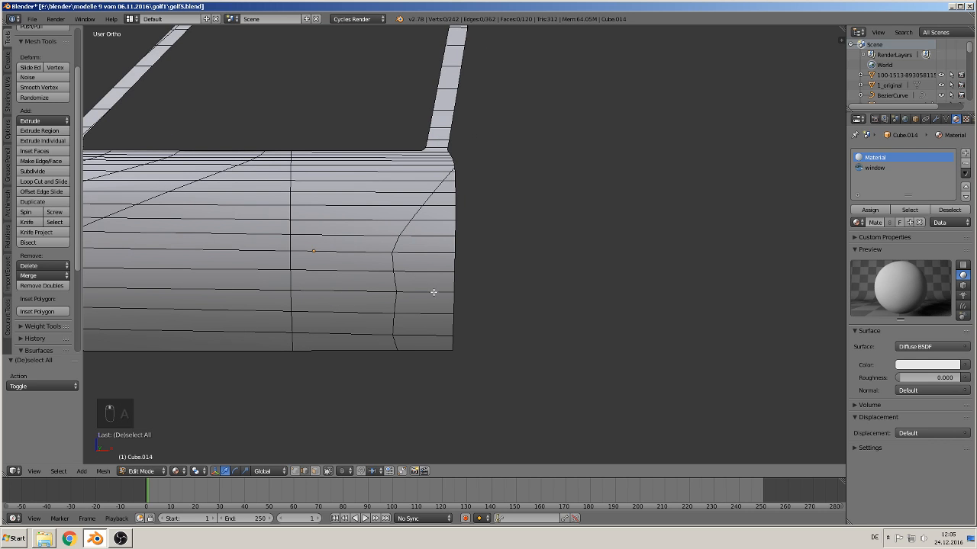
pyautogui.rightClick(442, 189)
pyautogui.keyDown('shift'); pyautogui.rightClick(425, 200); pyautogui.keyUp('shift')
pyautogui.keyDown('shift'); pyautogui.rightClick(412, 217); pyautogui.keyUp('shift')
pyautogui.keyDown('shift'); pyautogui.rightClick(404, 237); pyautogui.keyUp('shift')
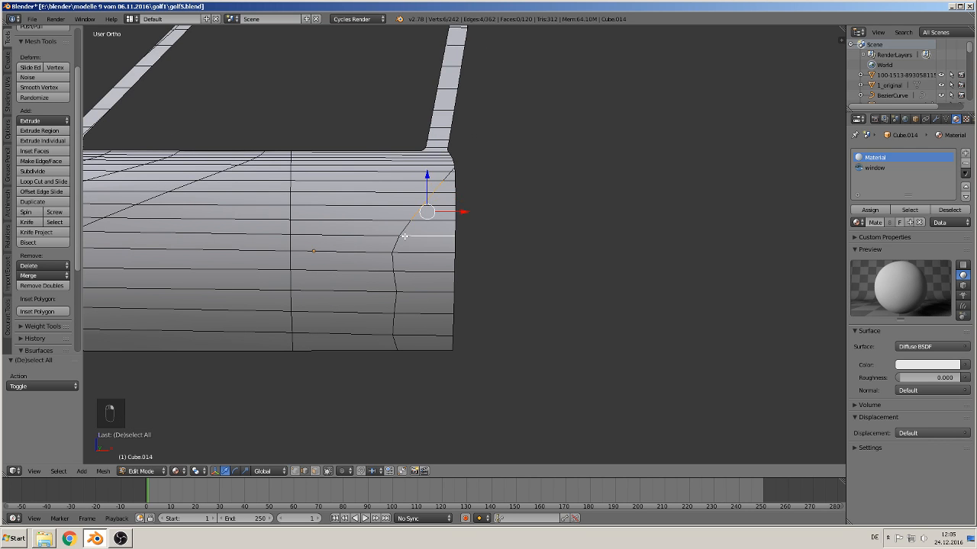
pyautogui.keyDown('shift'); pyautogui.rightClick(410, 236); pyautogui.keyUp('shift')
pyautogui.keyDown('shift'); pyautogui.rightClick(405, 231); pyautogui.keyUp('shift')
pyautogui.keyDown('shift'); pyautogui.rightClick(395, 247); pyautogui.keyUp('shift')
pyautogui.keyDown('shift'); pyautogui.rightClick(396, 270); pyautogui.keyUp('shift')
pyautogui.keyDown('shift'); pyautogui.rightClick(397, 280); pyautogui.keyUp('shift')
pyautogui.keyDown('shift'); pyautogui.rightClick(397, 299); pyautogui.keyUp('shift')
pyautogui.keyDown('shift'); pyautogui.rightClick(394, 323); pyautogui.keyUp('shift')
pyautogui.keyDown('shift'); pyautogui.rightClick(398, 345); pyautogui.keyUp('shift')
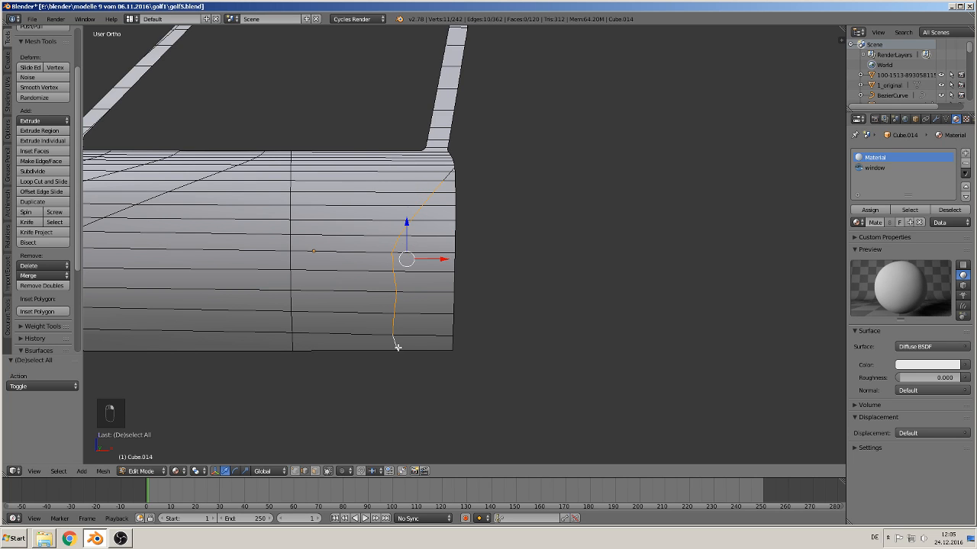
pyautogui.keyDown('shift'); pyautogui.rightClick(450, 175); pyautogui.keyUp('shift')
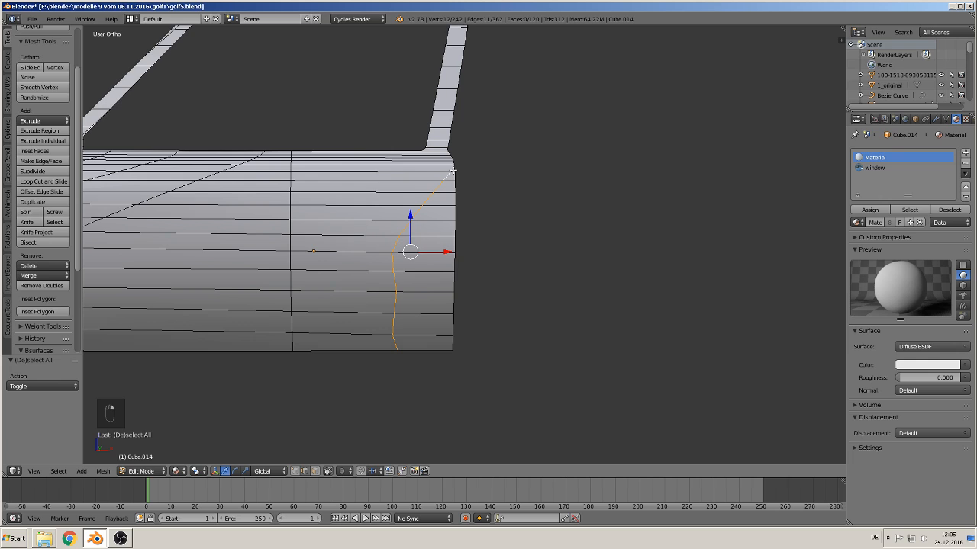
pyautogui.keyDown('shift'); pyautogui.rightClick(452, 231); pyautogui.keyUp('shift')
pyautogui.press('x')
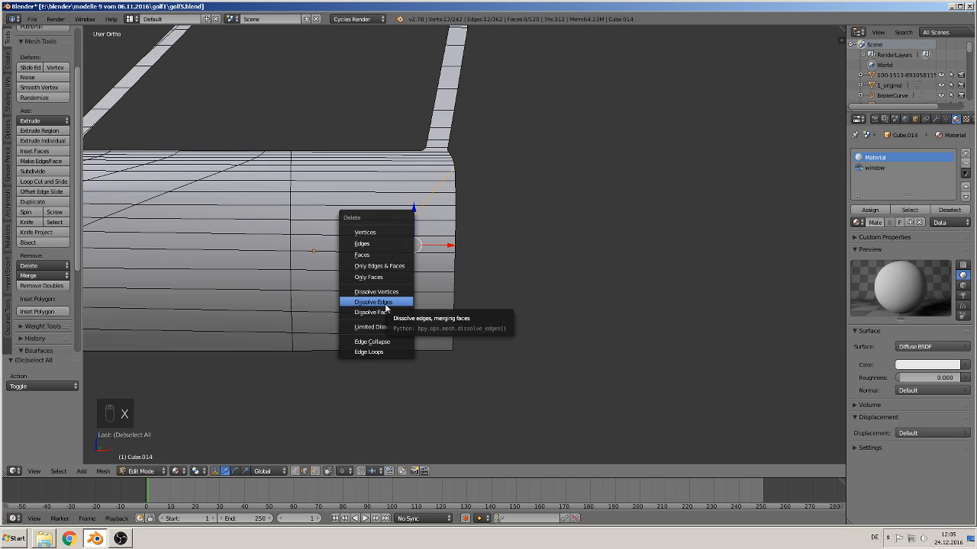
pyautogui.click(386, 303)
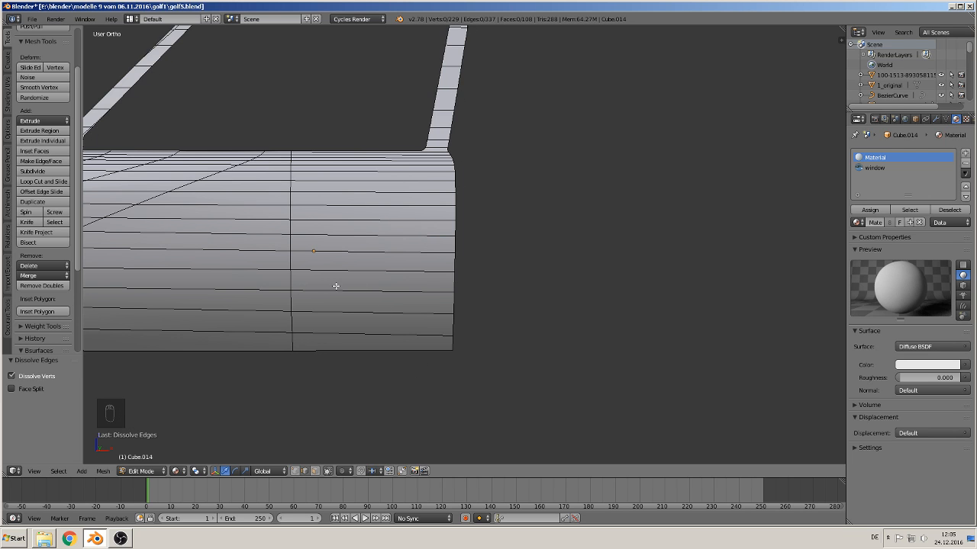
# Step: Dissolve the longest diagonal edge loop crossing the front half of the door's lower panel
pyautogui.keyDown('shift'); pyautogui.moveTo(335, 286); pyautogui.dragTo(620, 307, button='middle'); pyautogui.keyUp('shift')
pyautogui.scroll(1, 592, 292)
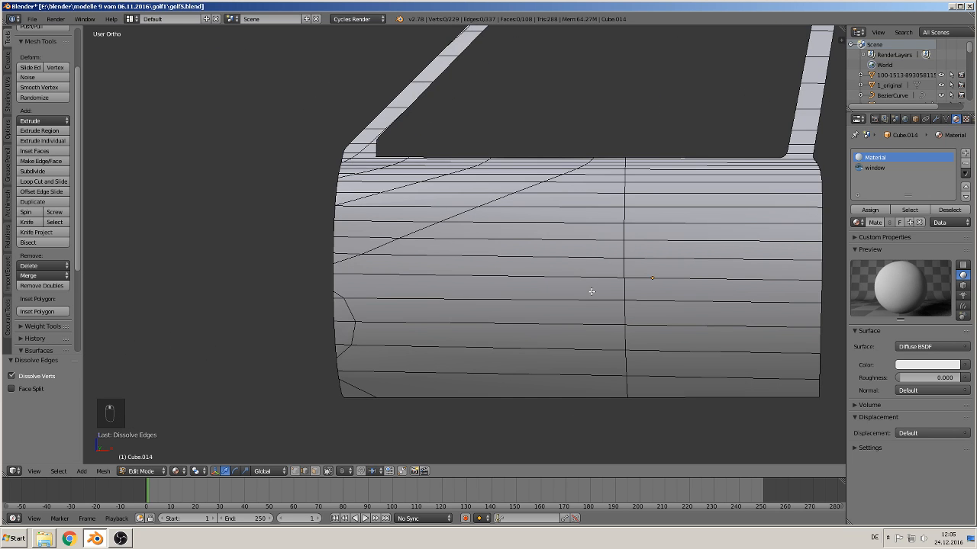
pyautogui.keyDown('alt'); pyautogui.rightClick(459, 212); pyautogui.keyUp('alt')
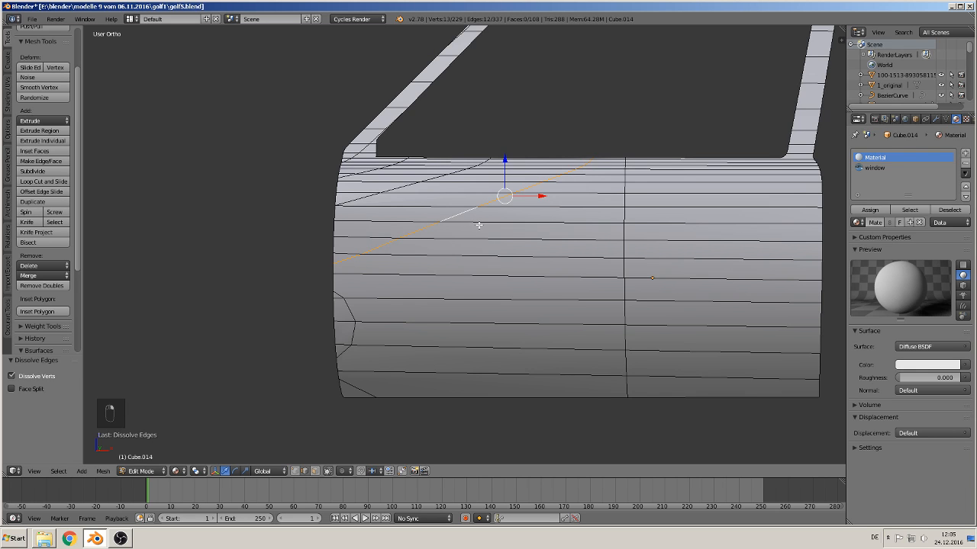
pyautogui.press('x')
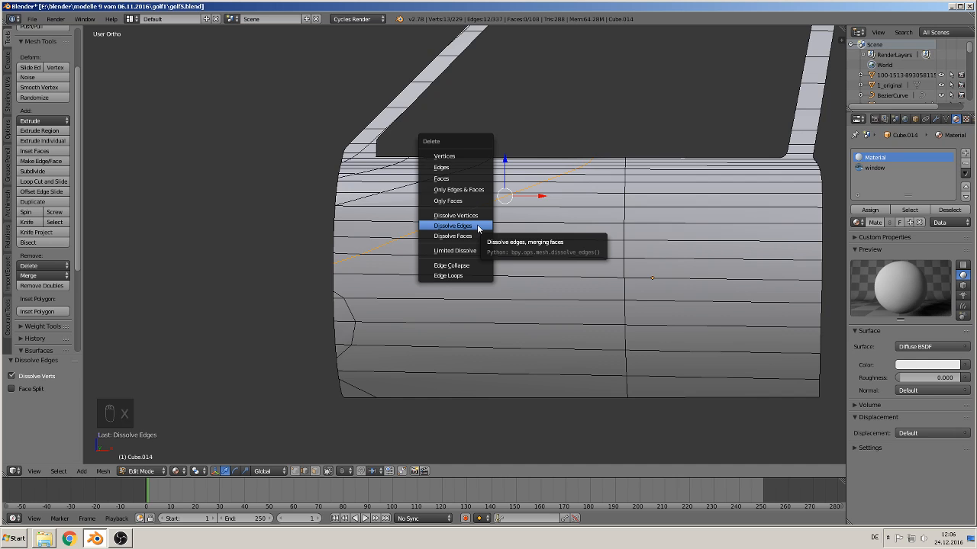
pyautogui.click(478, 227)
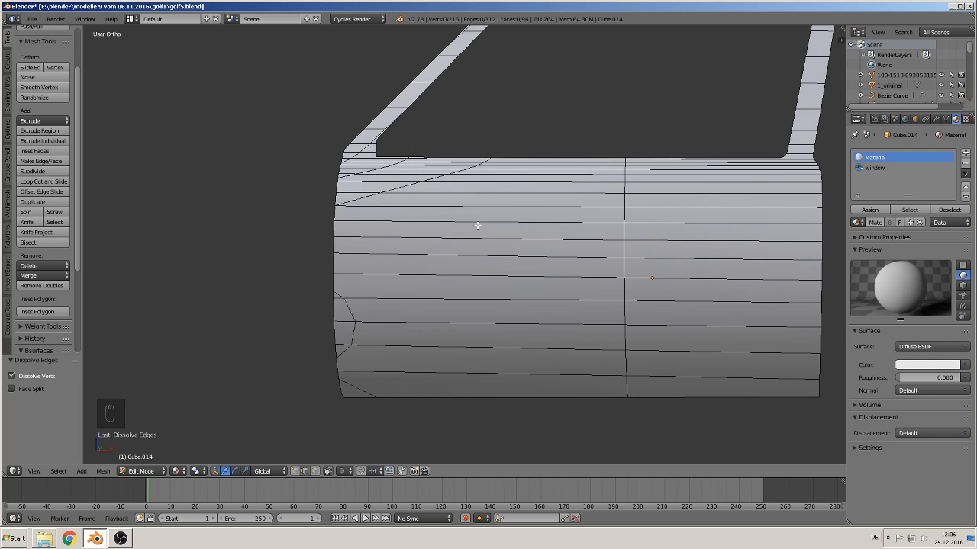
# Step: Dissolve the three remaining diagonal edge loops near the window's front lower corner
pyautogui.keyDown('alt'); pyautogui.rightClick(398, 186); pyautogui.keyUp('alt')
pyautogui.press('x')
pyautogui.click(398, 187)
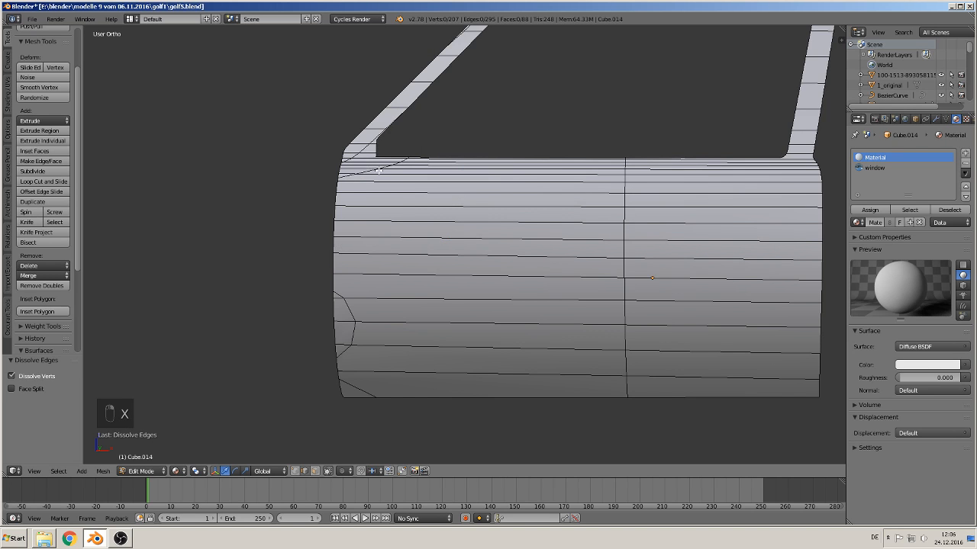
pyautogui.keyDown('alt'); pyautogui.rightClick(378, 170); pyautogui.keyUp('alt')
pyautogui.press('x')
pyautogui.click(373, 168)
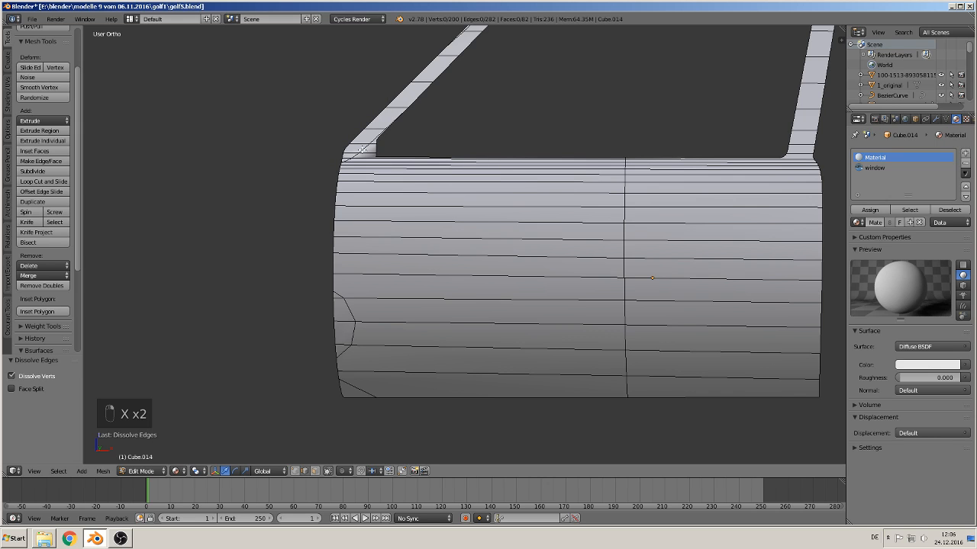
pyautogui.rightClick(356, 153)
pyautogui.press('x')
pyautogui.click(355, 157)
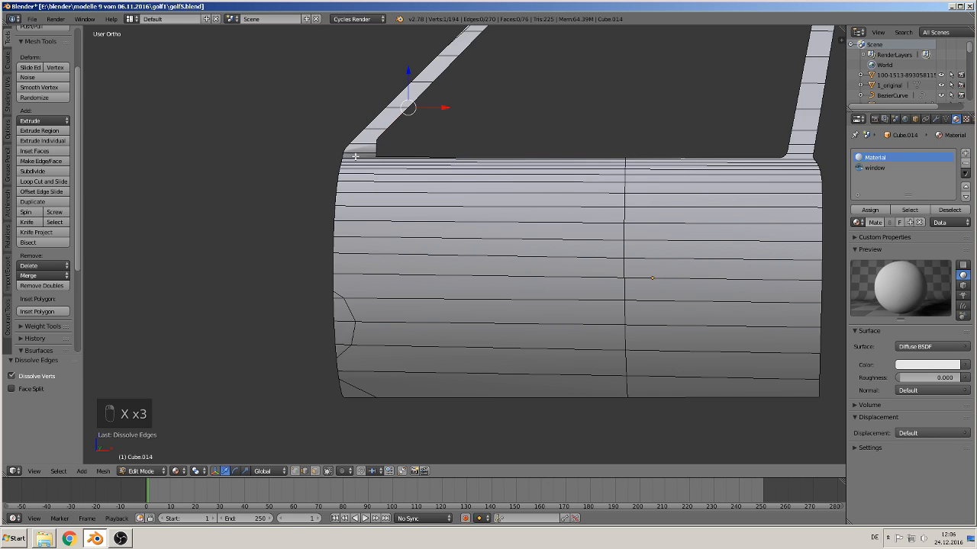
# Step: Dissolve the curved edge loop on the door's front border and the short diagonal edge in the lower front corner
pyautogui.keyDown('alt'); pyautogui.rightClick(356, 320); pyautogui.keyUp('alt')
pyautogui.press('x')
pyautogui.click(347, 323)
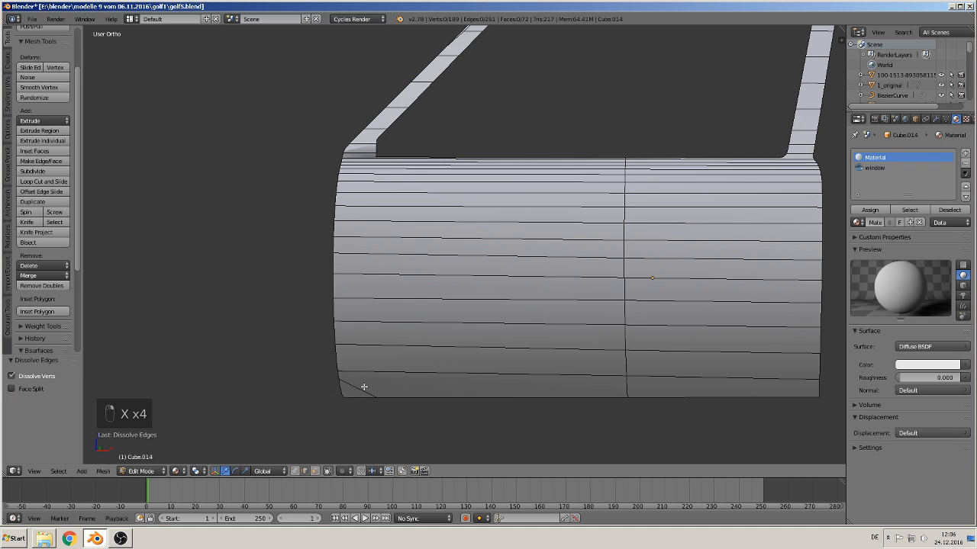
pyautogui.rightClick(362, 388)
pyautogui.press('x')
pyautogui.click(359, 389)
pyautogui.scroll(-3, 438, 354)
pyautogui.keyDown('shift'); pyautogui.moveTo(488, 263); pyautogui.dragTo(415, 337, button='middle'); pyautogui.keyUp('shift')
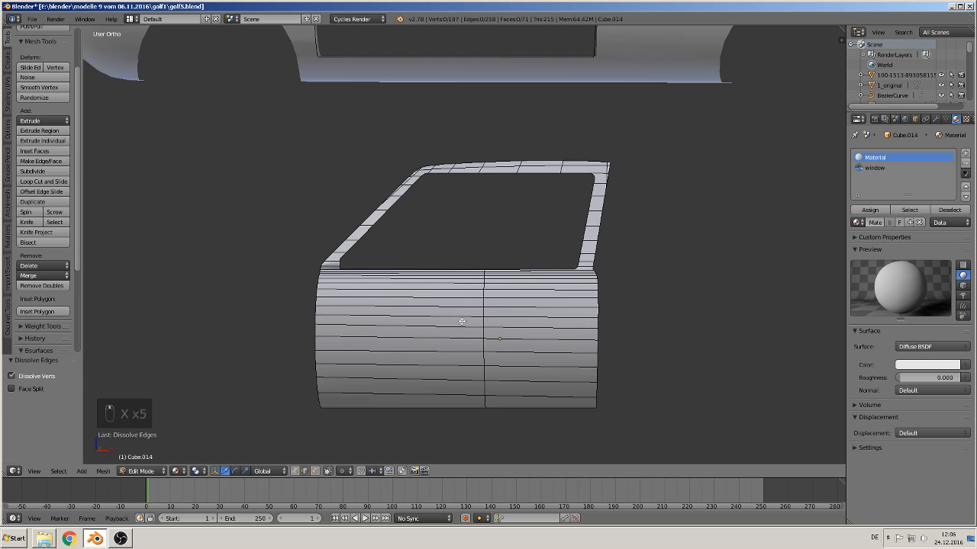
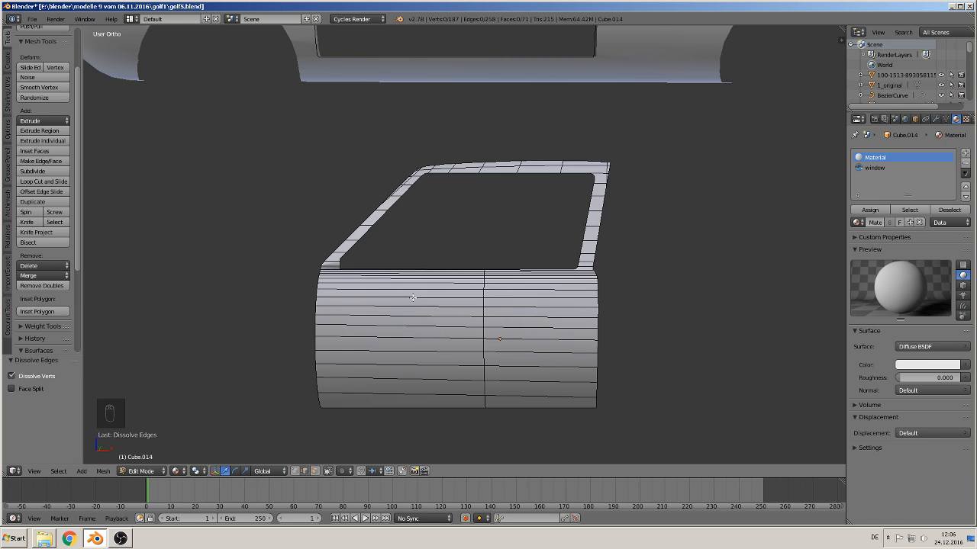
# Step: Examine the shading and edges at the door's front window corner, comparing Object Mode with Edit Mode
pyautogui.press('Tab')
pyautogui.scroll(4, 423, 316)
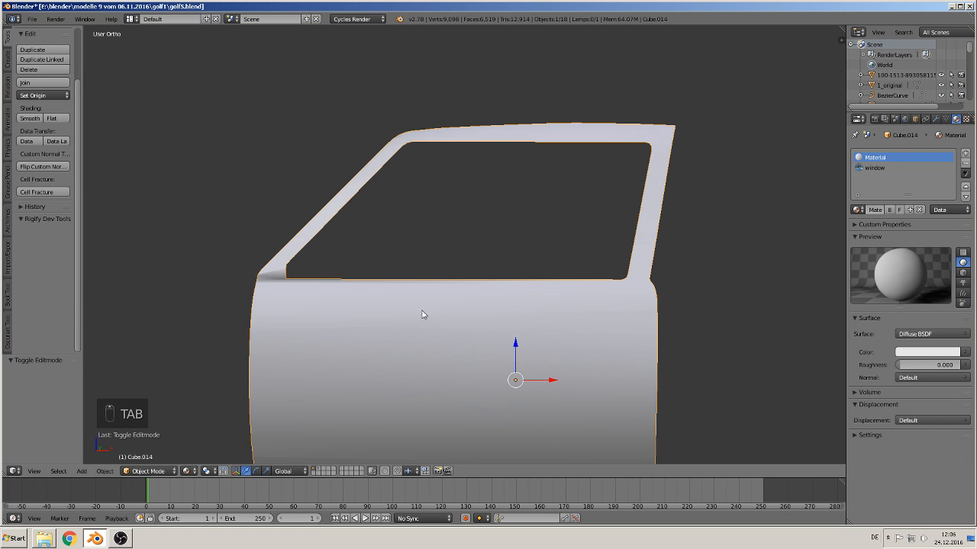
pyautogui.press('Tab')
pyautogui.scroll(5, 322, 269)
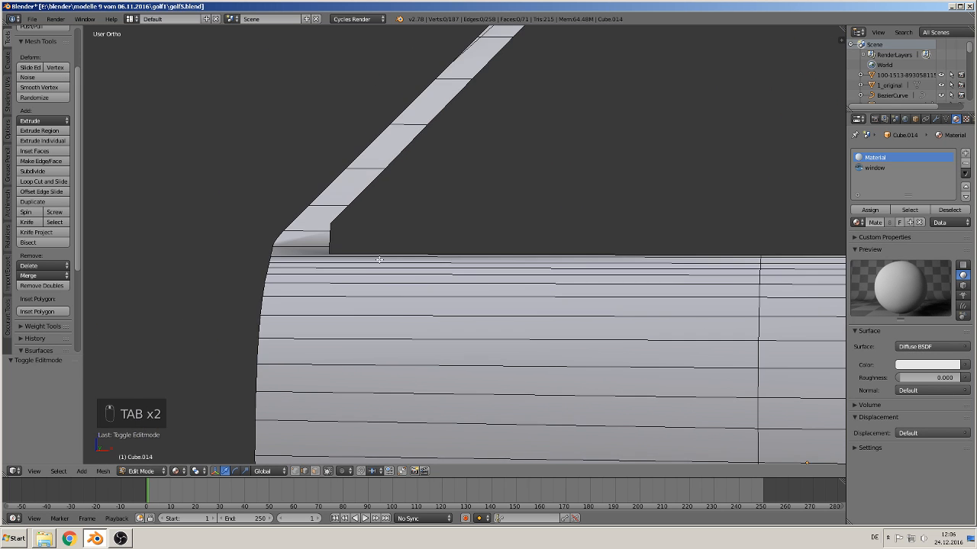
pyautogui.keyDown('shift'); pyautogui.moveTo(295, 263); pyautogui.dragTo(533, 228, button='middle'); pyautogui.keyUp('shift')
pyautogui.scroll(3, 488, 227)
pyautogui.press('Tab')
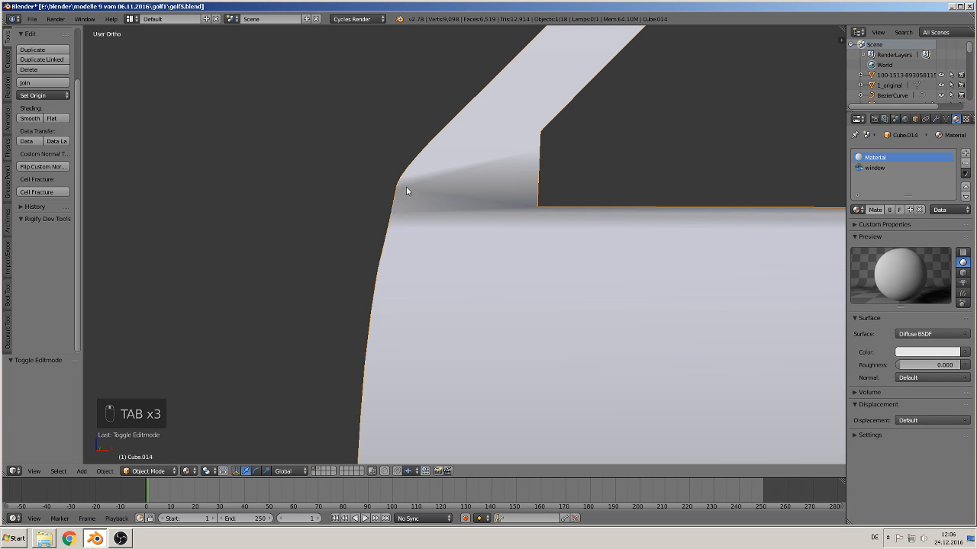
pyautogui.press('Tab')
pyautogui.moveTo(483, 200); pyautogui.dragTo(491, 230, button='middle')
pyautogui.scroll(-4, 491, 229)
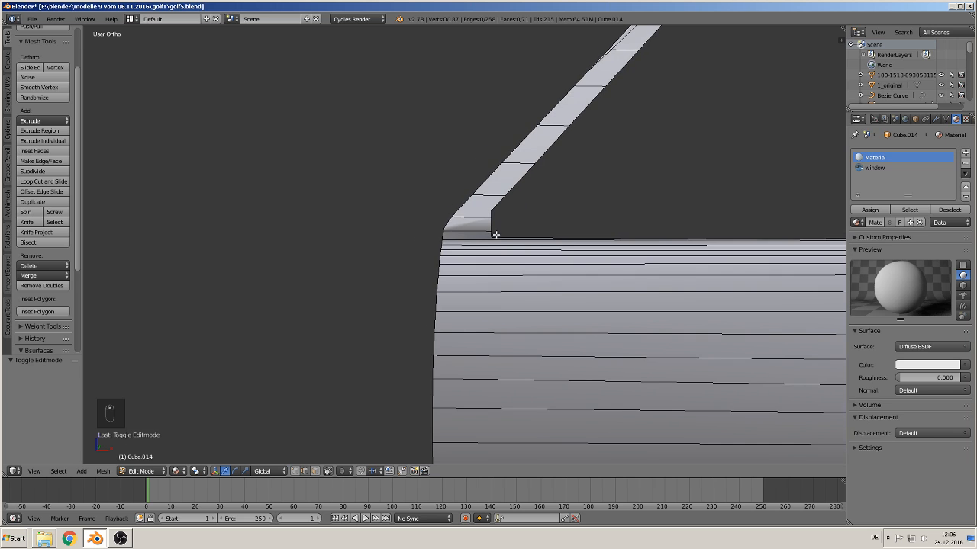
pyautogui.scroll(-2, 498, 236)
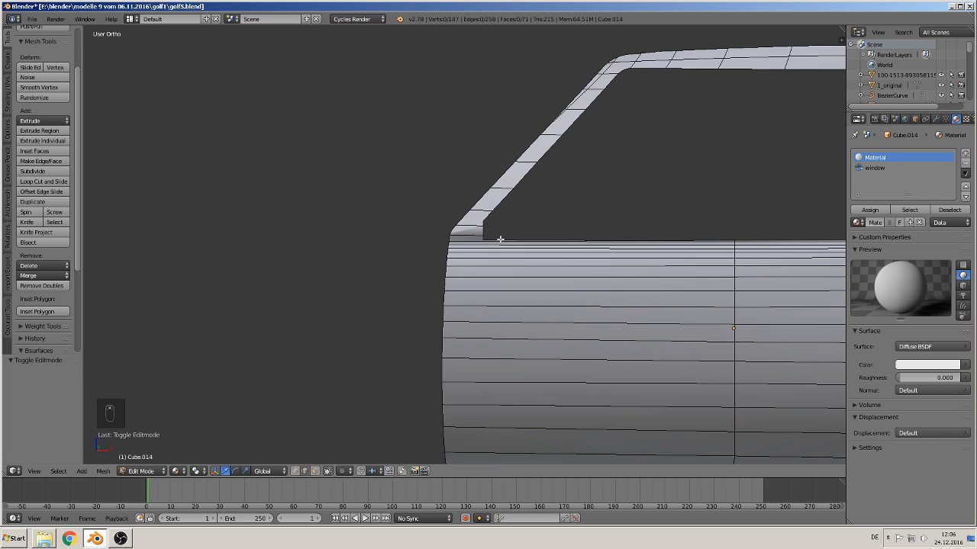
pyautogui.scroll(-2, 500, 240)
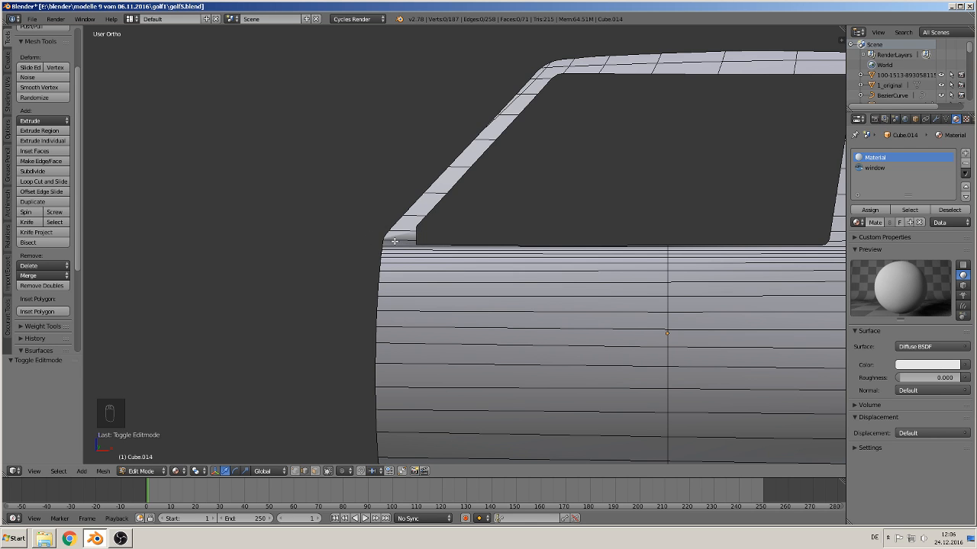
pyautogui.scroll(-2, 462, 247)
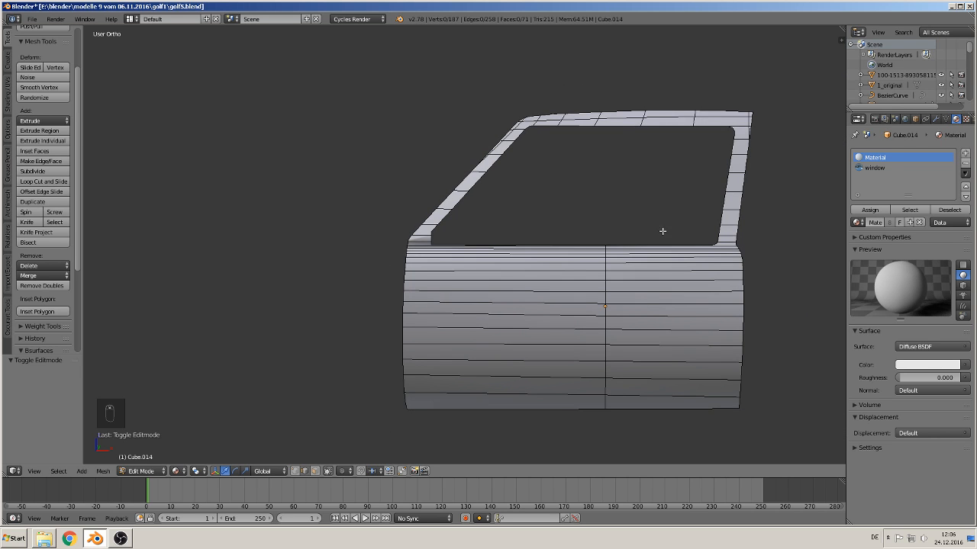
# Step: Return to Object Mode and add an Edge Split modifier to the door
pyautogui.press('Tab')
pyautogui.click(937, 120)
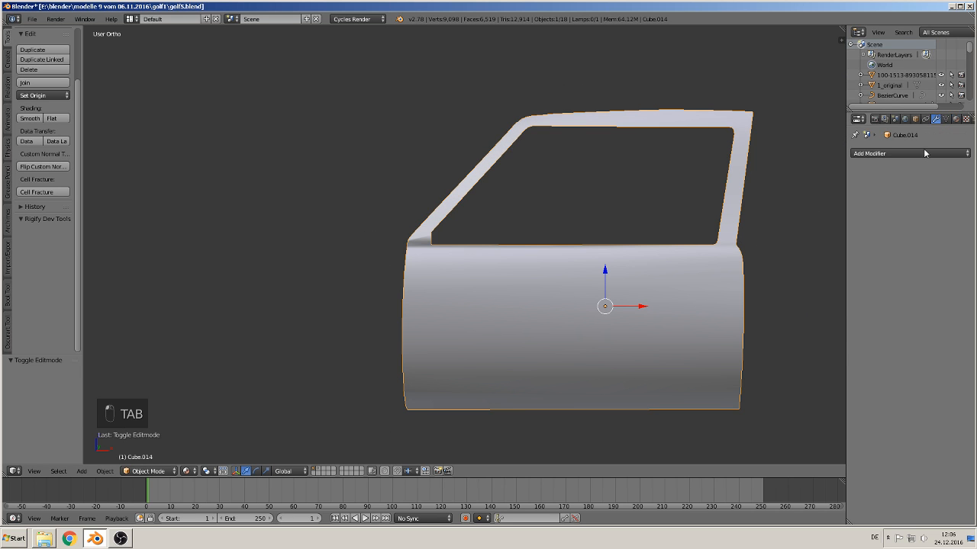
pyautogui.click(924, 152)
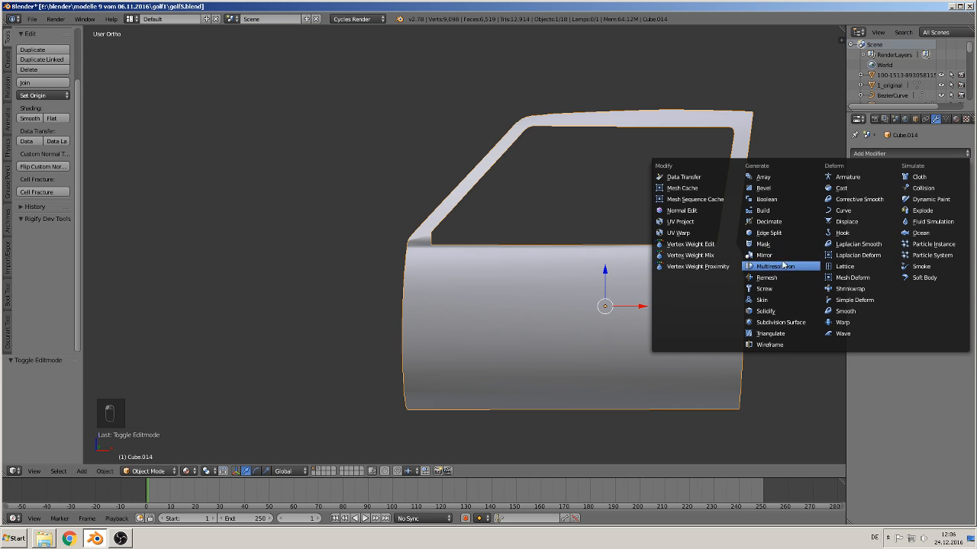
pyautogui.click(785, 234)
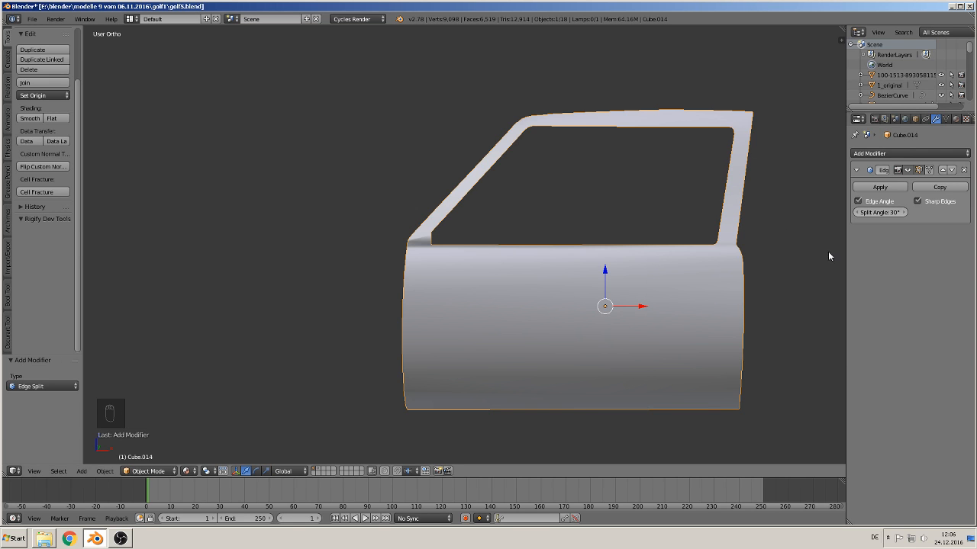
# Step: Disable Sharp Edges in the door's Edge Split modifier and remove the modifier
pyautogui.click(917, 200)
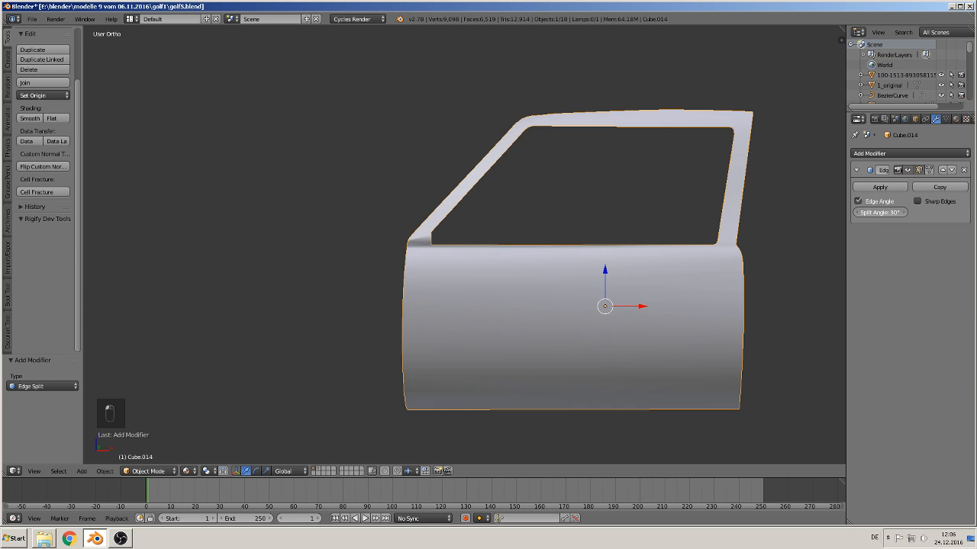
pyautogui.moveTo(876, 212); pyautogui.dragTo(877, 212)
pyautogui.click(963, 170)
pyautogui.keyDown('shift'); pyautogui.moveTo(687, 249); pyautogui.dragTo(433, 260, button='middle'); pyautogui.keyUp('shift')
pyautogui.scroll(-4, 495, 193)
pyautogui.keyDown('shift'); pyautogui.scroll(-2, 493, 191); pyautogui.keyUp('shift')
pyautogui.scroll(-3, 432, 260)
pyautogui.press('Tab')
pyautogui.press('Tab')
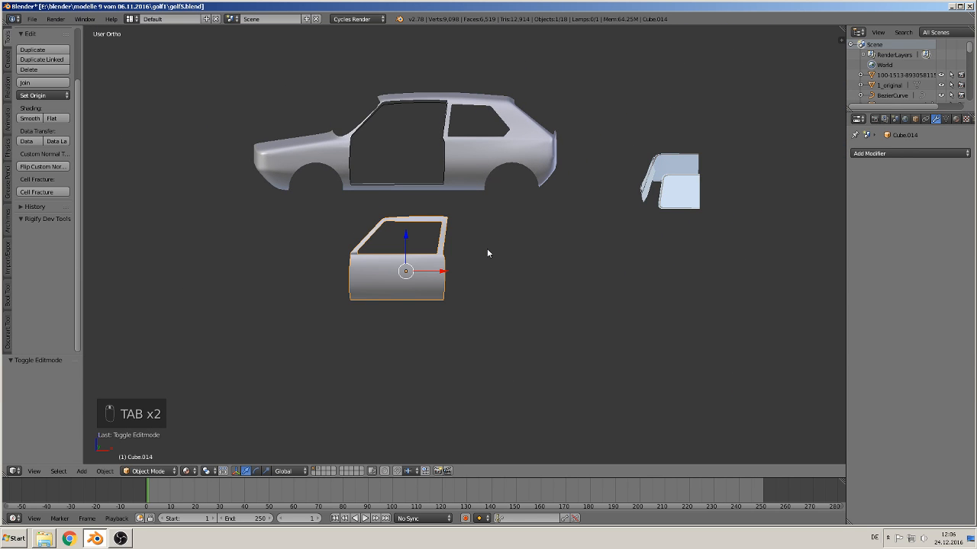
# Step: In front view, place the 3D cursor on the blueprint's door handle and add a cube there
pyautogui.moveTo(587, 210); pyautogui.dragTo(380, 333, button='middle')
pyautogui.scroll(-4, 400, 305)
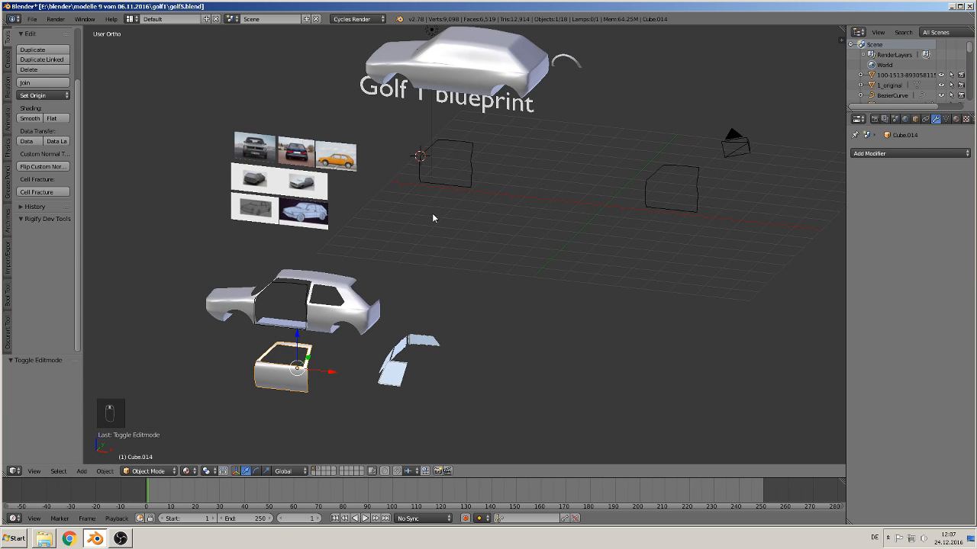
pyautogui.press('KP_1')
pyautogui.scroll(2, 371, 161)
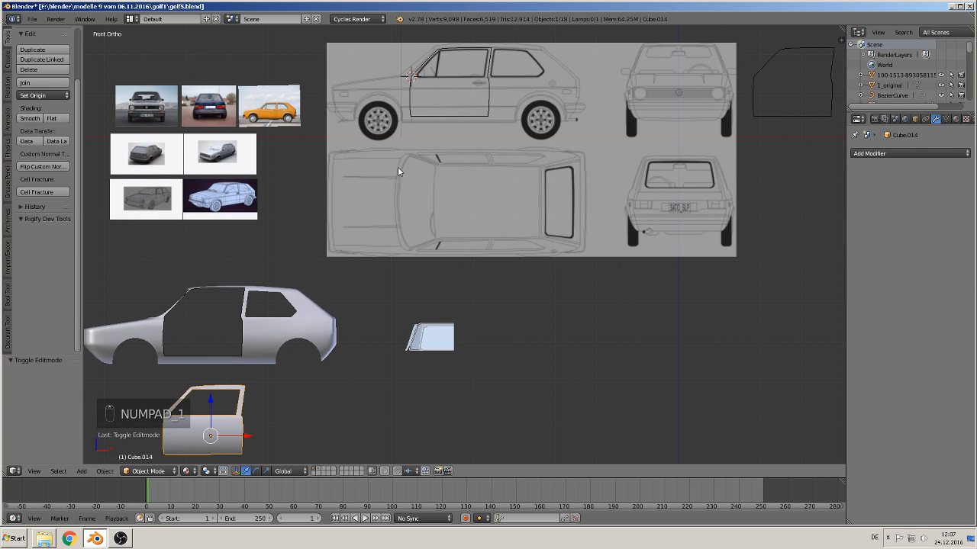
pyautogui.keyDown('shift'); pyautogui.moveTo(448, 128); pyautogui.dragTo(460, 261, button='middle'); pyautogui.keyUp('shift')
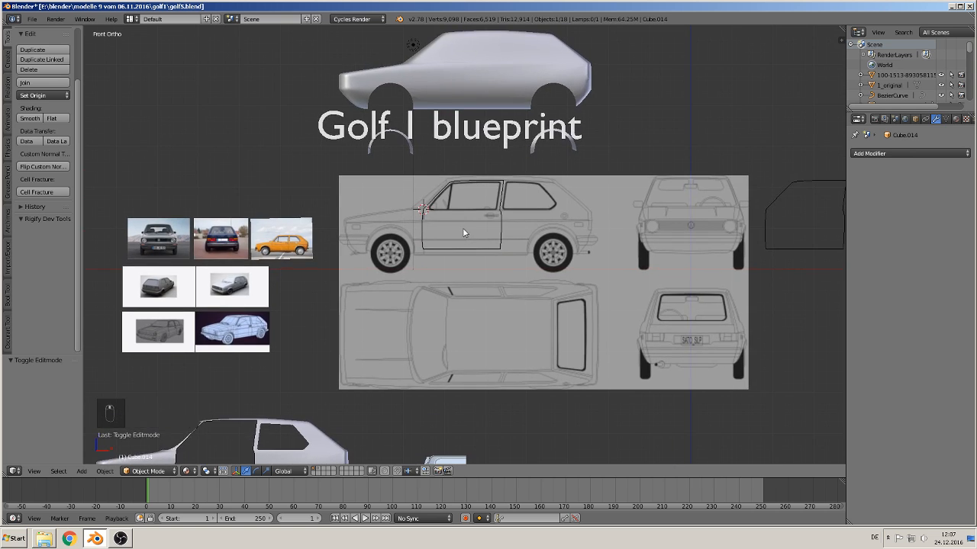
pyautogui.scroll(6, 463, 229)
pyautogui.scroll(4, 545, 183)
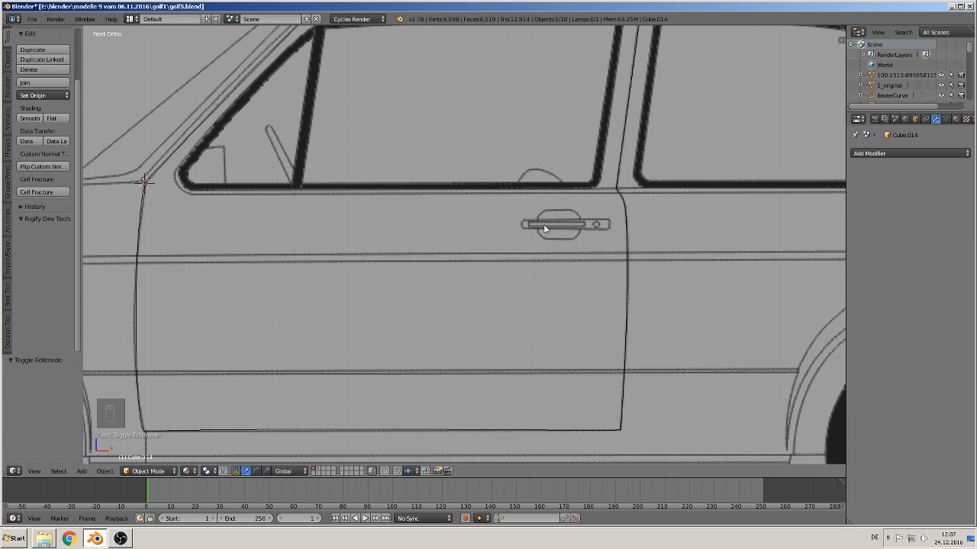
pyautogui.click(87, 471)
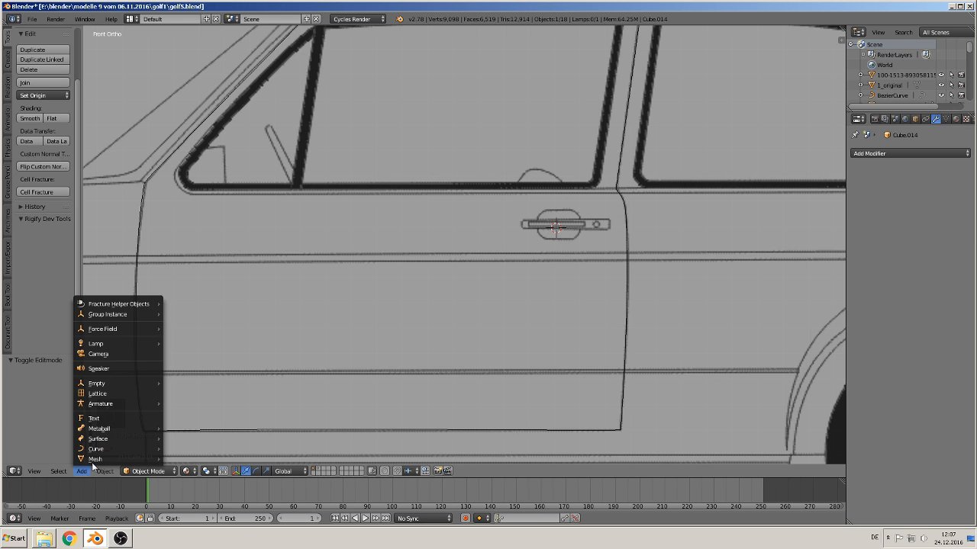
pyautogui.moveTo(95, 459)
pyautogui.click(199, 217)
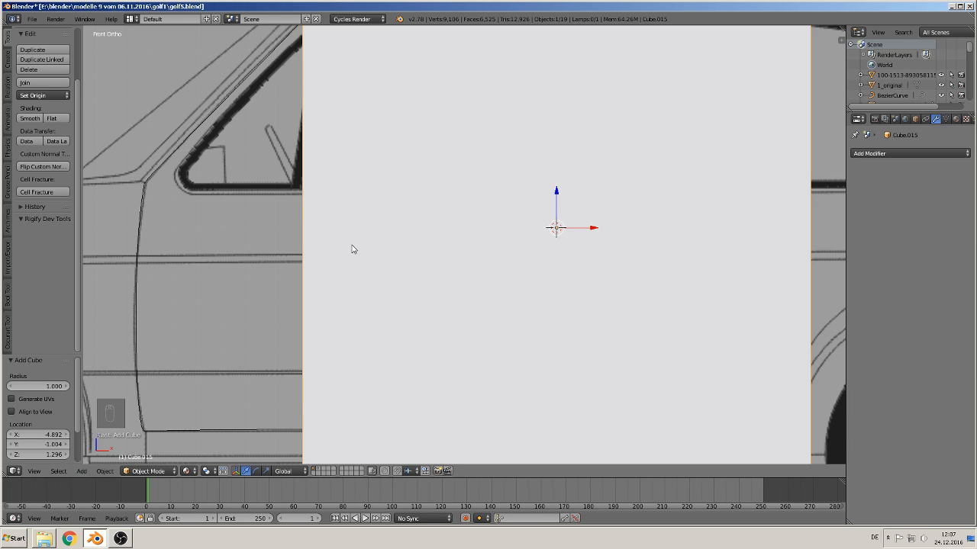
# Step: Scale the cube down to the height of the handle recess, centre it there and stretch it along X by about 1.58
pyautogui.press('s')
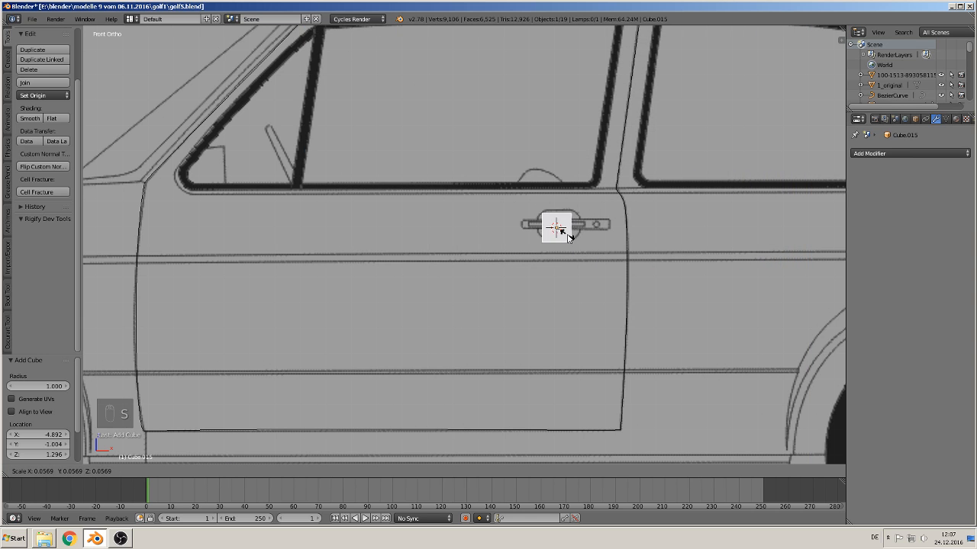
pyautogui.click(567, 236)
pyautogui.moveTo(556, 203); pyautogui.dragTo(580, 222)
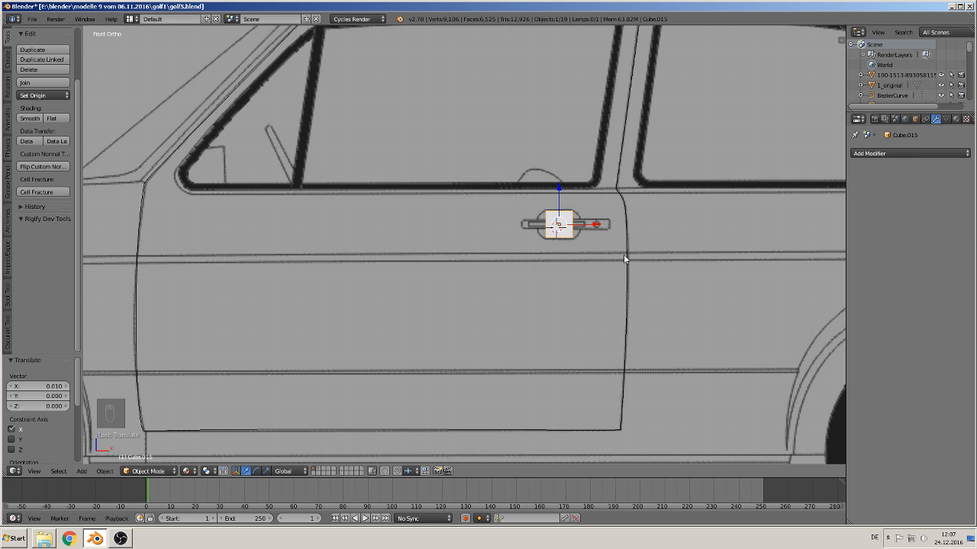
pyautogui.press('s')
pyautogui.press('x')
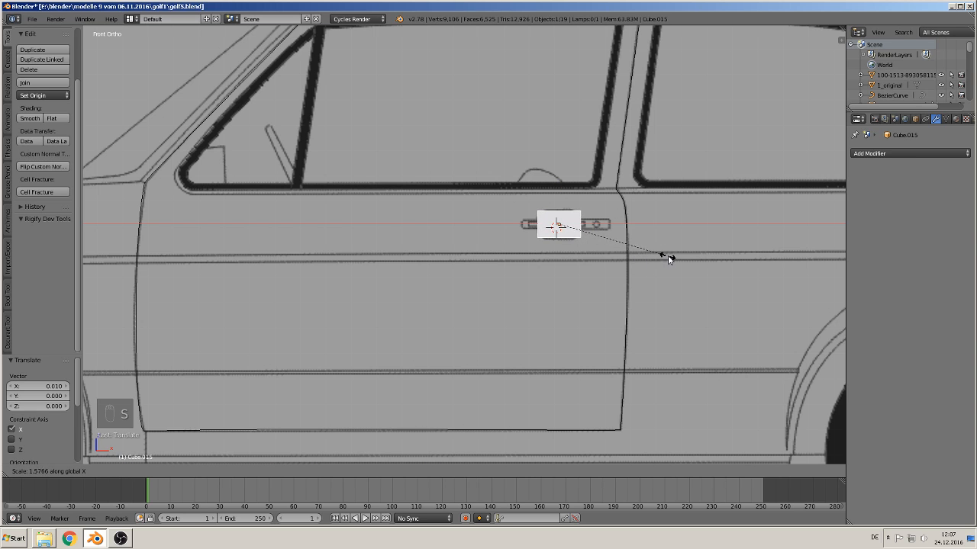
pyautogui.click(665, 256)
# Step: Move the cube about 0.189 down along Z so it sits below the blueprint's door handle
pyautogui.moveTo(559, 232); pyautogui.dragTo(587, 236, button='middle')
pyautogui.press('KP_1')
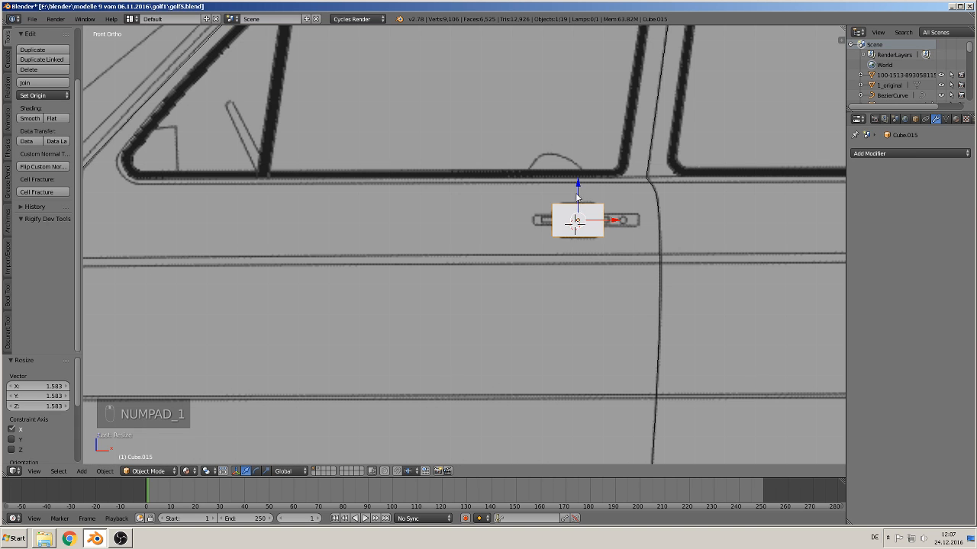
pyautogui.moveTo(585, 195); pyautogui.dragTo(585, 250)
pyautogui.keyDown('shift'); pyautogui.moveTo(562, 285); pyautogui.dragTo(492, 281, button='middle'); pyautogui.keyUp('shift')
pyautogui.scroll(3, 537, 273)
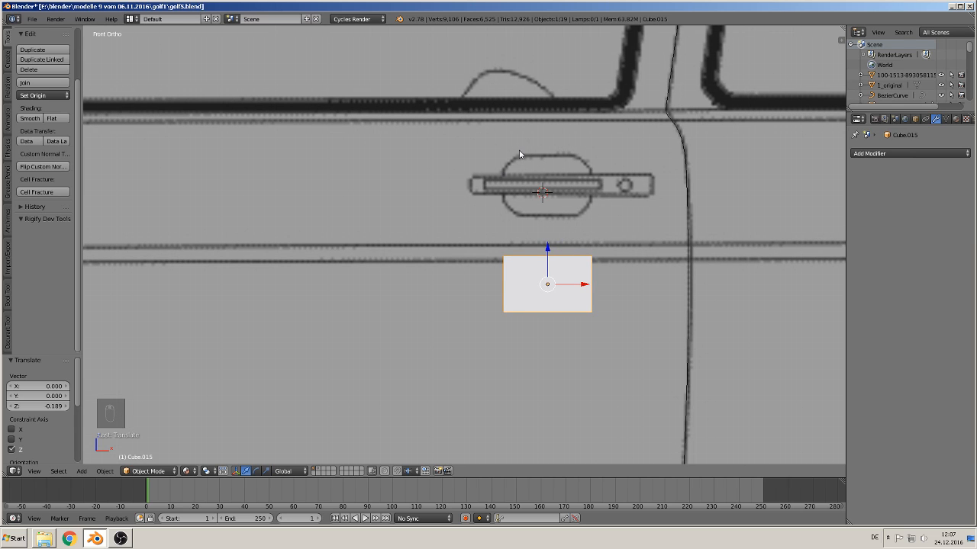
# Step: In Edit Mode, add three evenly spaced vertical loop cuts to the cube
pyautogui.press('Tab')
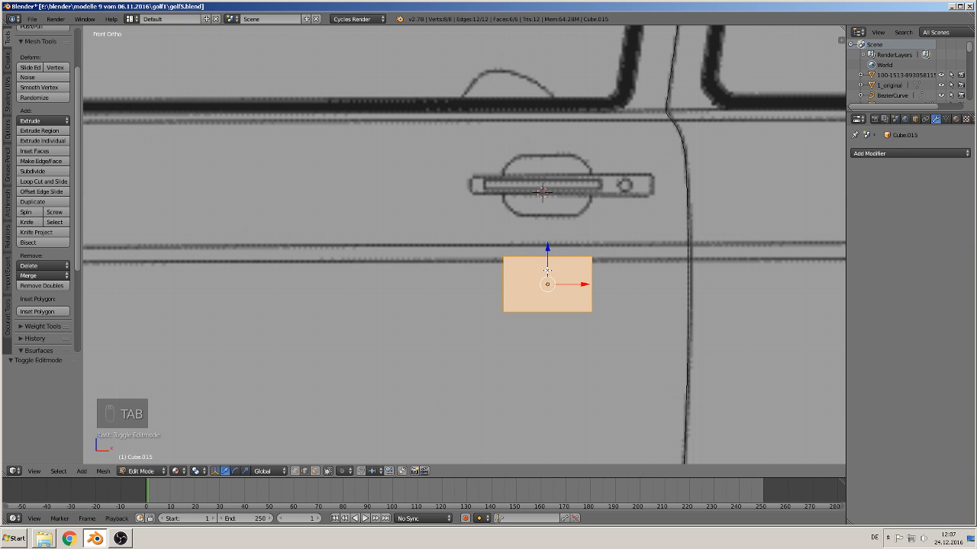
pyautogui.hotkey('ctrl', 'r')
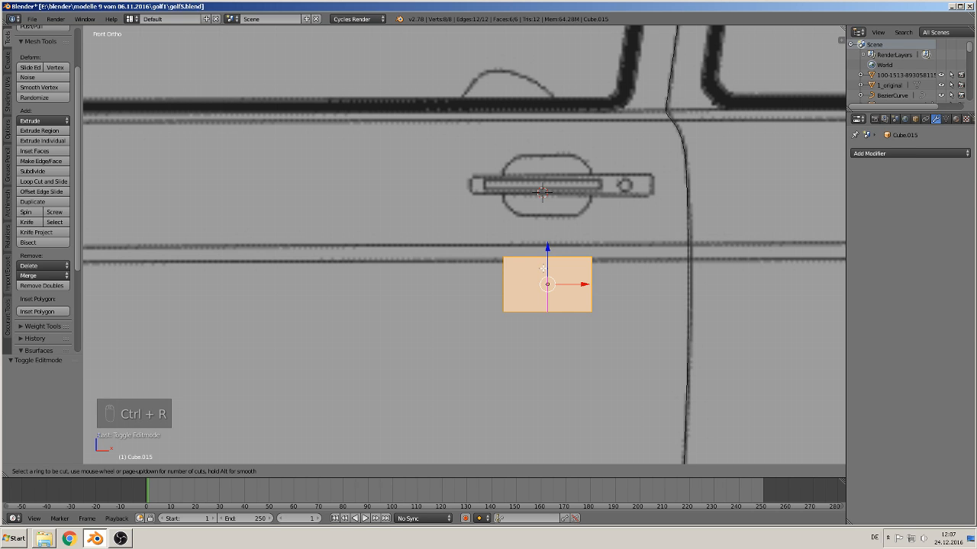
pyautogui.scroll(1, 543, 269)
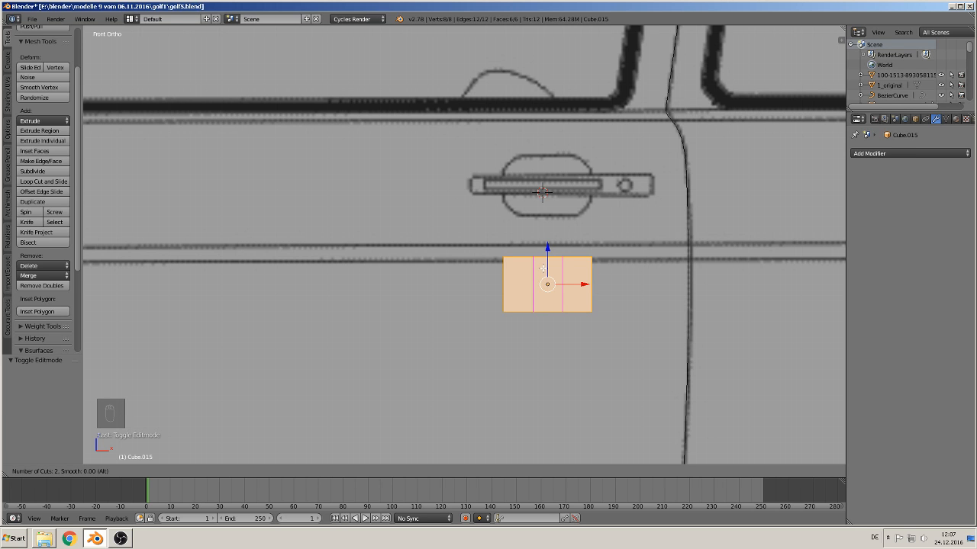
pyautogui.scroll(2, 544, 269)
pyautogui.scroll(-1, 543, 269)
pyautogui.click(543, 269)
pyautogui.rightClick(540, 339)
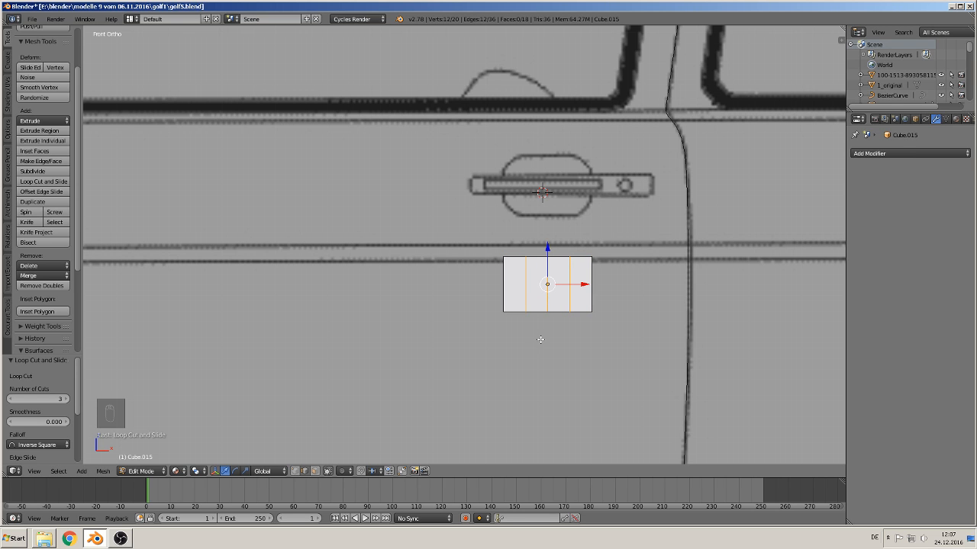
# Step: Add two evenly spaced horizontal loop cuts to the cube and deselect everything
pyautogui.hotkey('ctrl', 'r')
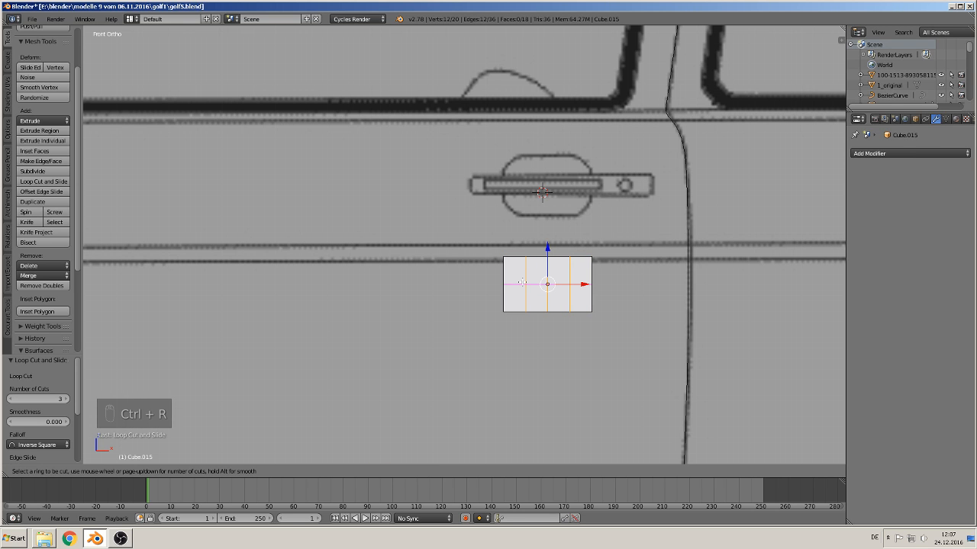
pyautogui.scroll(1, 522, 282)
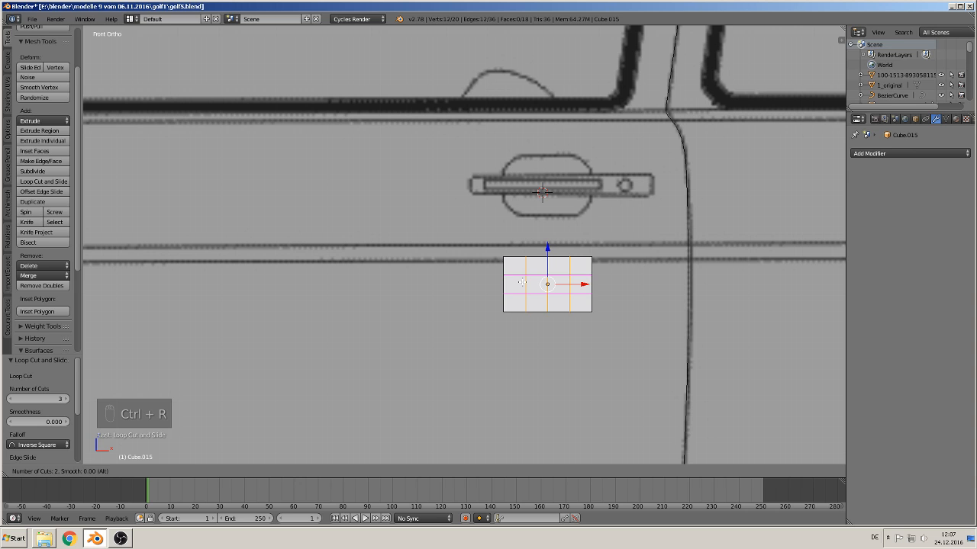
pyautogui.click(522, 282)
pyautogui.rightClick(523, 283)
pyautogui.press('a')
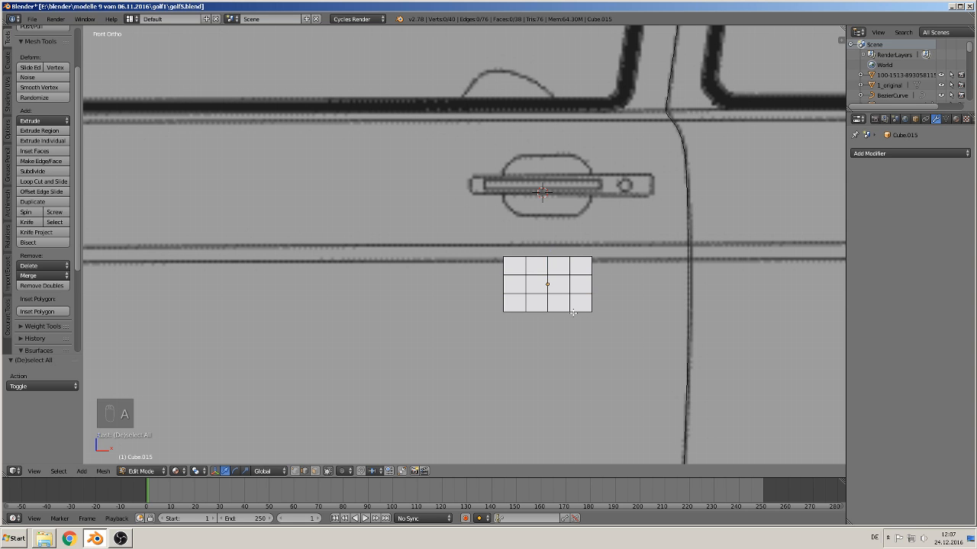
# Step: Bevel the block's four depth-wise corner edges with 4 segments and an offset of about 0.593
pyautogui.moveTo(573, 312); pyautogui.dragTo(549, 267, button='middle')
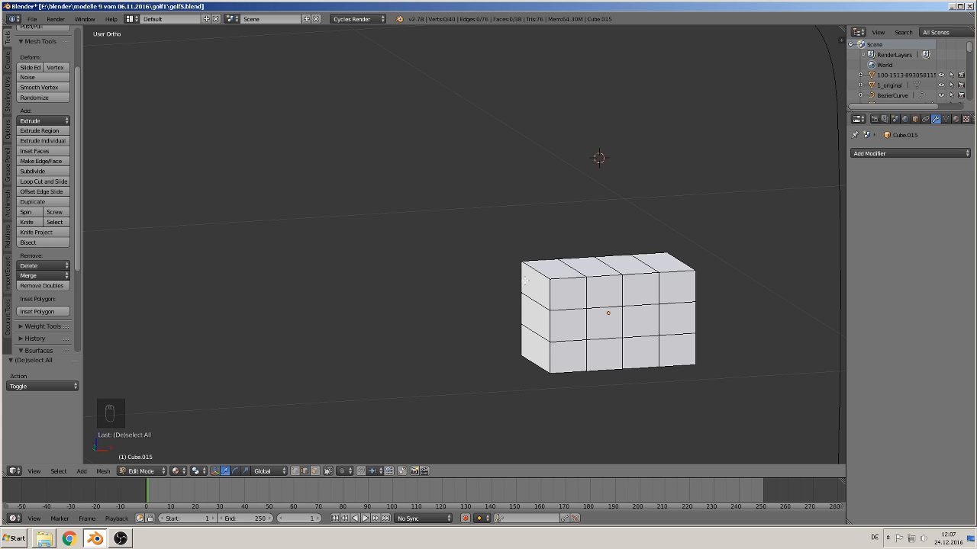
pyautogui.rightClick(542, 270)
pyautogui.keyDown('shift'); pyautogui.rightClick(692, 258); pyautogui.keyUp('shift')
pyautogui.keyDown('shift'); pyautogui.rightClick(538, 364); pyautogui.keyUp('shift')
pyautogui.moveTo(593, 380); pyautogui.dragTo(738, 398, button='middle')
pyautogui.keyDown('shift'); pyautogui.rightClick(680, 379); pyautogui.keyUp('shift')
pyautogui.scroll(2, 737, 397)
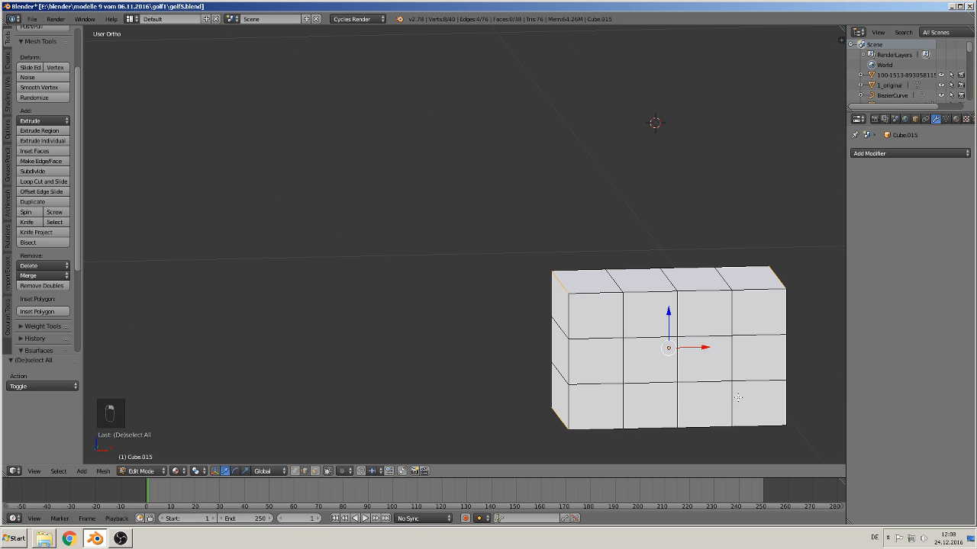
pyautogui.hotkey('ctrl', 'b')
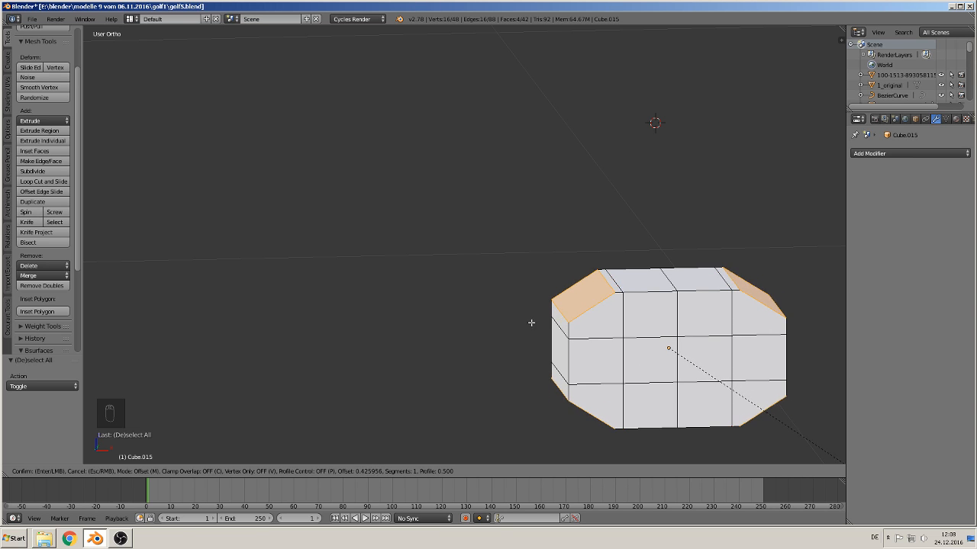
pyautogui.scroll(2, 578, 352)
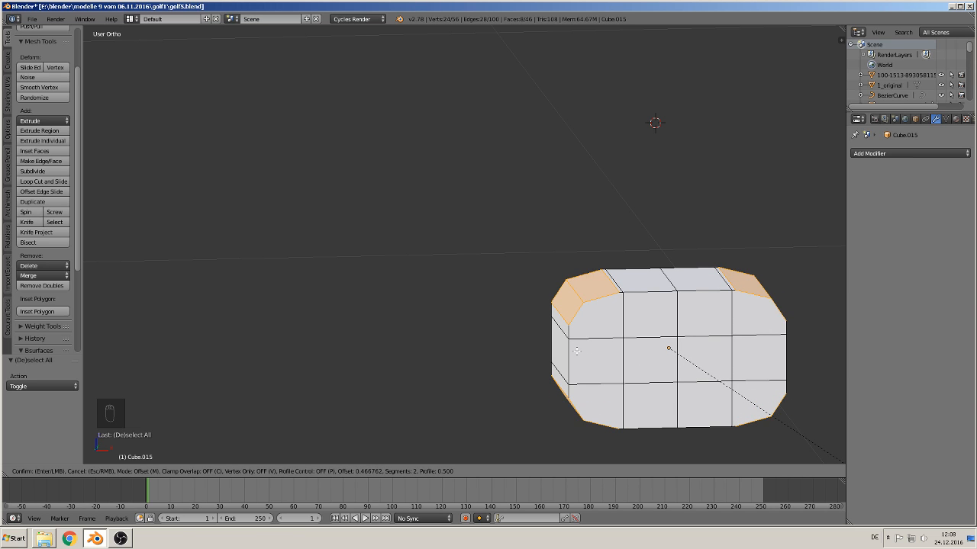
pyautogui.scroll(1, 578, 352)
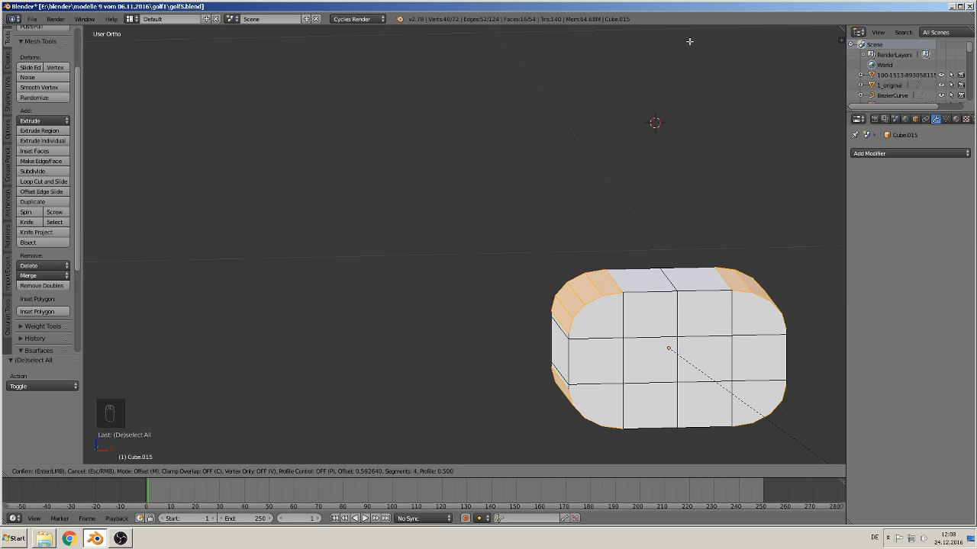
pyautogui.click(689, 41)
pyautogui.scroll(-2, 625, 224)
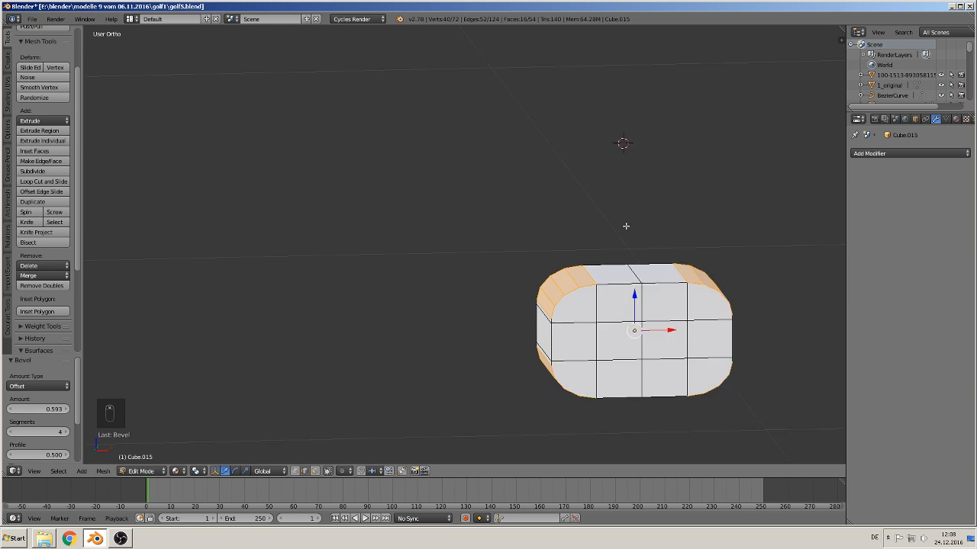
# Step: Allow selection through the mesh, circle-select all vertices on the block's rear side and delete them, keeping only the front face
pyautogui.press('Tab')
pyautogui.scroll(-3, 607, 215)
pyautogui.moveTo(612, 228); pyautogui.dragTo(582, 291, button='middle')
pyautogui.press('Tab')
pyautogui.scroll(2, 633, 255)
pyautogui.press('a')
pyautogui.press('a')
pyautogui.press('a')
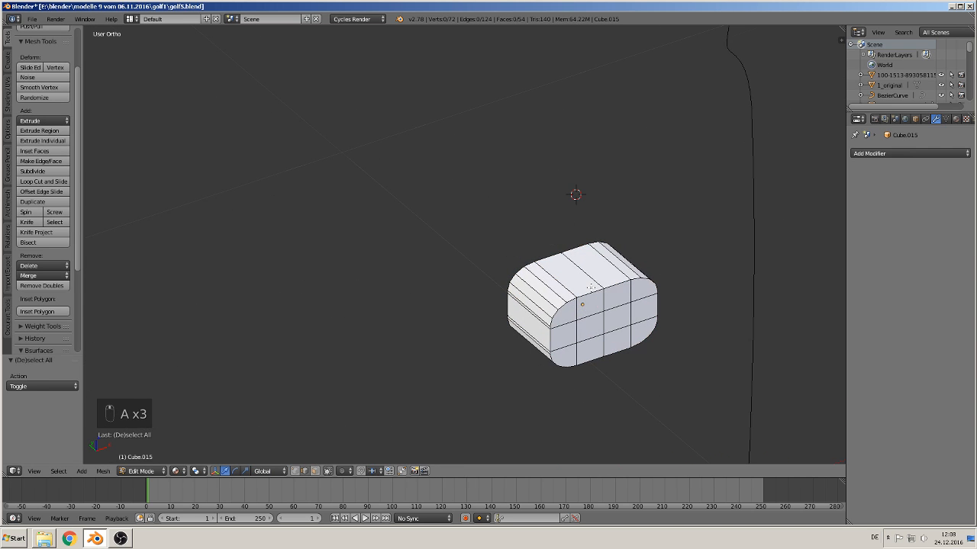
pyautogui.click(328, 471)
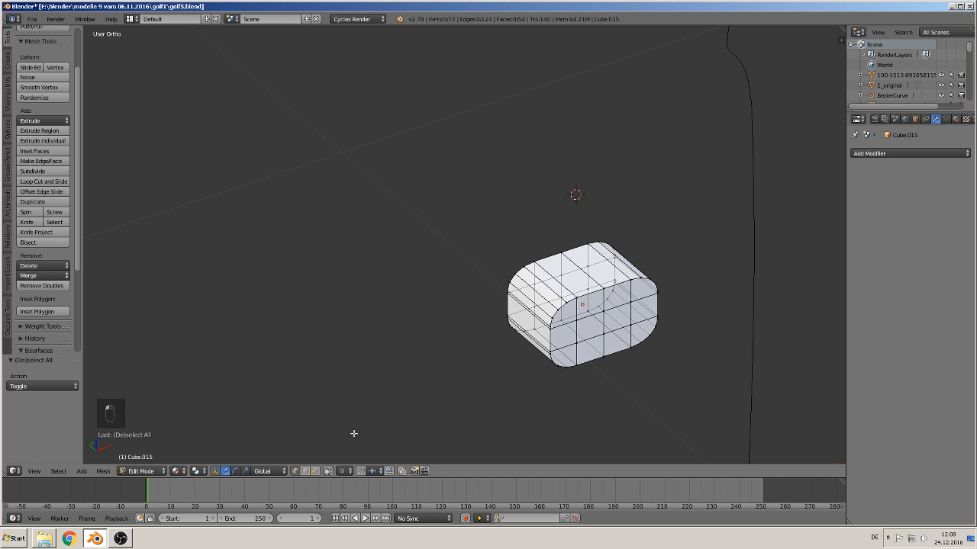
pyautogui.moveTo(593, 274); pyautogui.dragTo(618, 297, button='middle')
pyautogui.press('c')
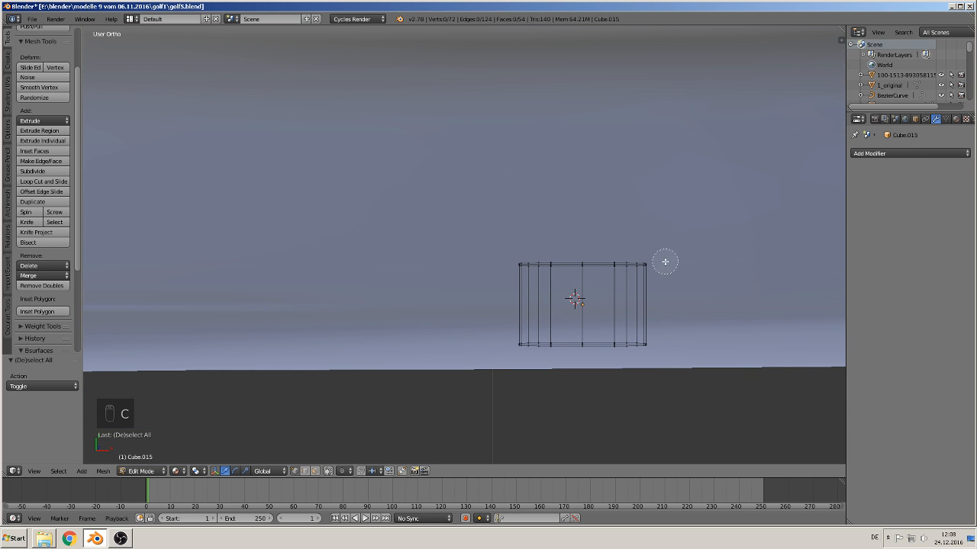
pyautogui.moveTo(665, 264); pyautogui.dragTo(497, 264)
pyautogui.press('x')
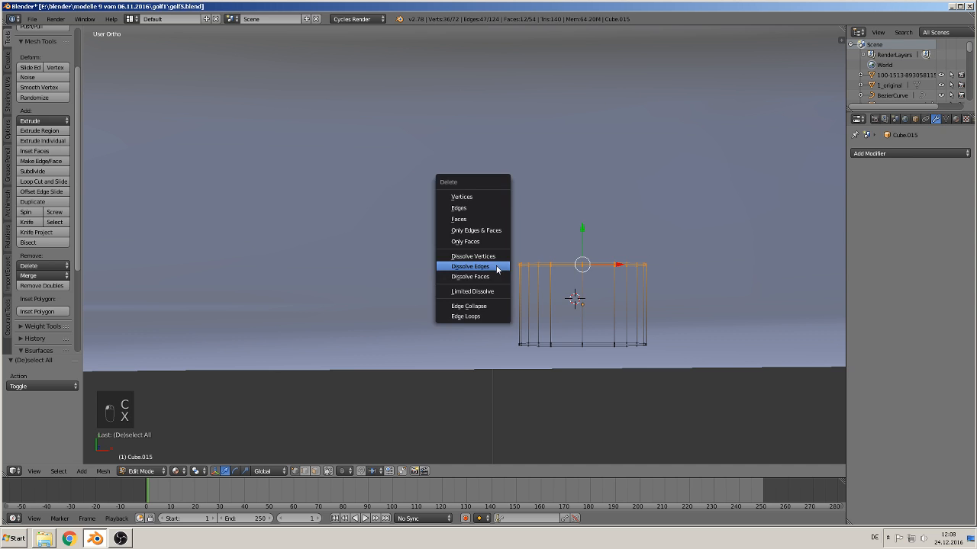
pyautogui.click(489, 193)
# Step: Delete the six inner vertices of the front face, leaving only its rounded outline, and return to front view
pyautogui.moveTo(489, 194); pyautogui.dragTo(615, 296, button='middle')
pyautogui.scroll(1, 622, 338)
pyautogui.keyDown('shift'); pyautogui.moveTo(658, 374); pyautogui.dragTo(525, 278, button='middle'); pyautogui.keyUp('shift')
pyautogui.rightClick(524, 298)
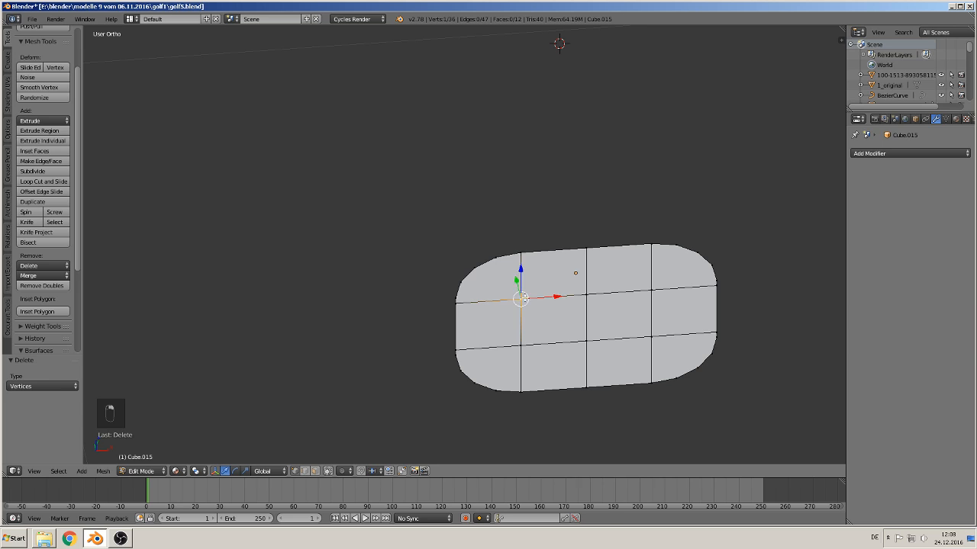
pyautogui.keyDown('shift'); pyautogui.rightClick(586, 293); pyautogui.keyUp('shift')
pyautogui.keyDown('shift'); pyautogui.rightClick(586, 339); pyautogui.keyUp('shift')
pyautogui.keyDown('shift'); pyautogui.rightClick(520, 345); pyautogui.keyUp('shift')
pyautogui.keyDown('shift'); pyautogui.rightClick(651, 337); pyautogui.keyUp('shift')
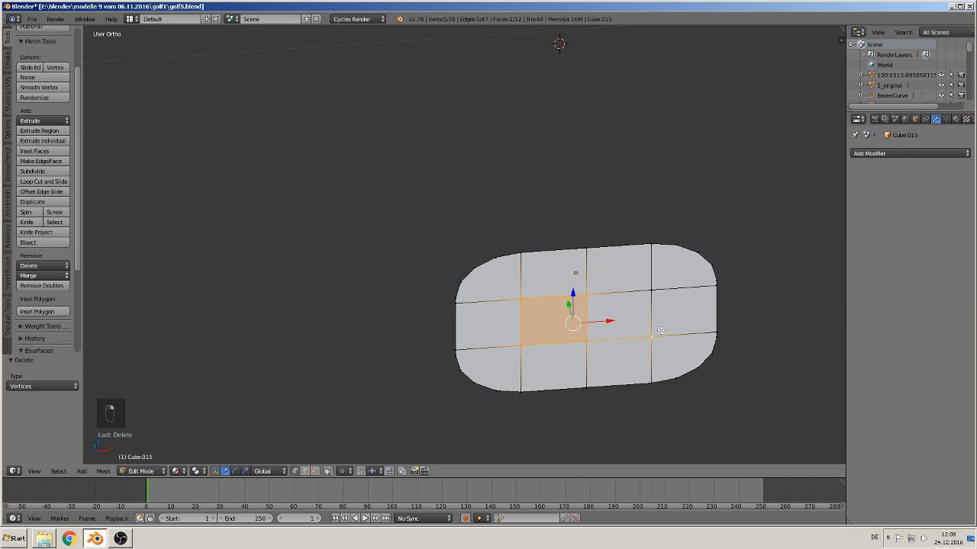
pyautogui.keyDown('shift'); pyautogui.rightClick(655, 289); pyautogui.keyUp('shift')
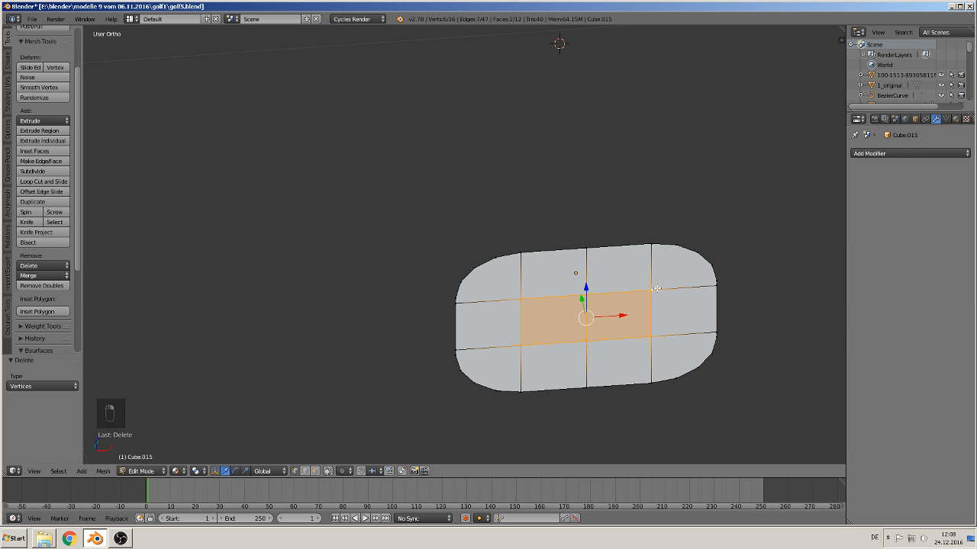
pyautogui.press('x')
pyautogui.click(657, 288)
pyautogui.scroll(-3, 652, 299)
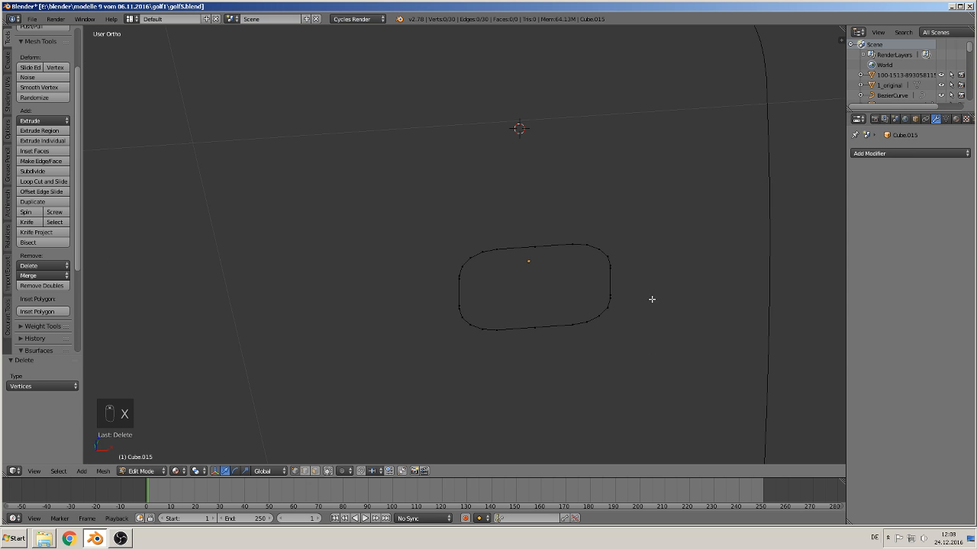
pyautogui.moveTo(652, 299); pyautogui.dragTo(583, 291, button='middle')
pyautogui.press('KP_1')
pyautogui.scroll(-4, 559, 300)
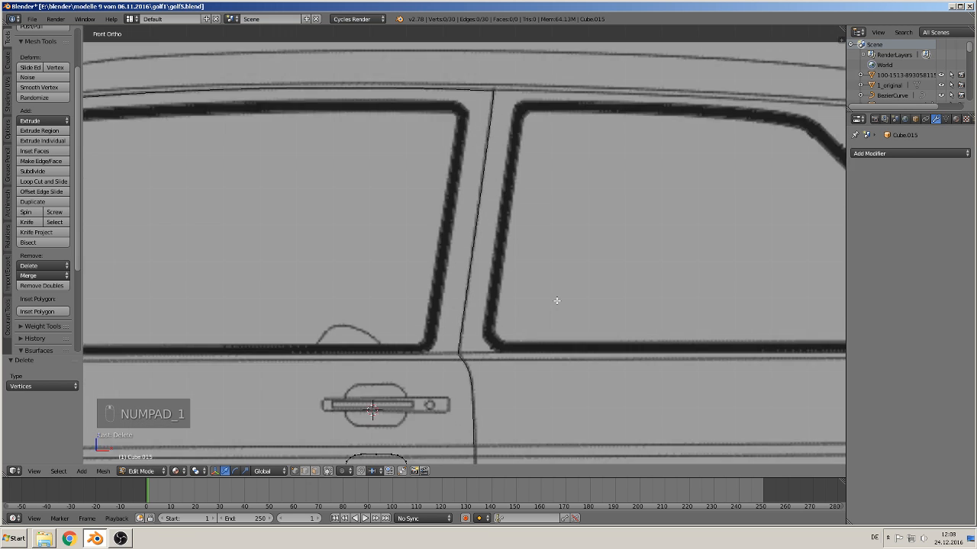
# Step: Leave mesh editing and move the separated door onto the car's side view in the blueprint
pyautogui.scroll(-3, 476, 330)
pyautogui.press('Tab')
pyautogui.scroll(-5, 428, 353)
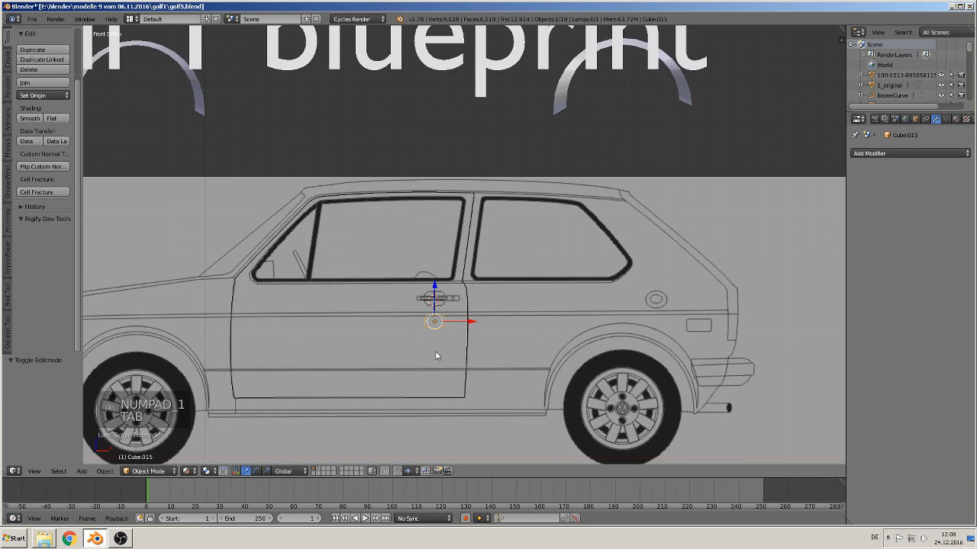
pyautogui.scroll(-8, 444, 333)
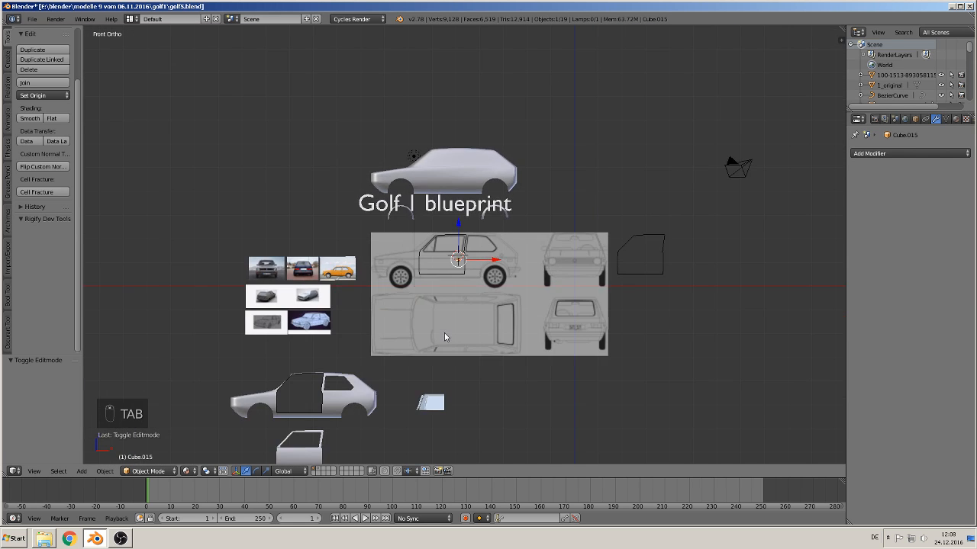
pyautogui.keyDown('shift'); pyautogui.moveTo(362, 231); pyautogui.dragTo(361, 259, button='middle'); pyautogui.keyUp('shift')
pyautogui.scroll(2, 374, 305)
pyautogui.scroll(-2, 347, 439)
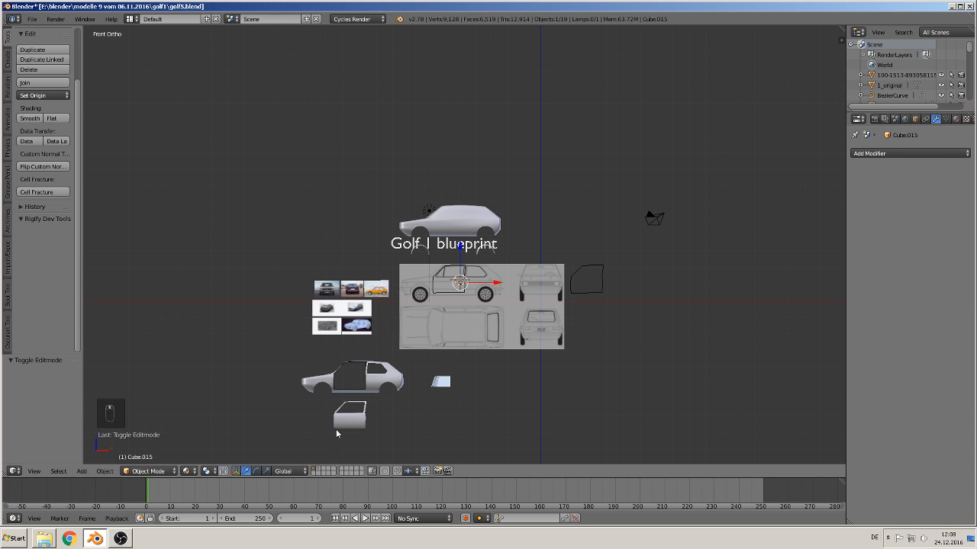
pyautogui.rightClick(351, 421)
pyautogui.press('g')
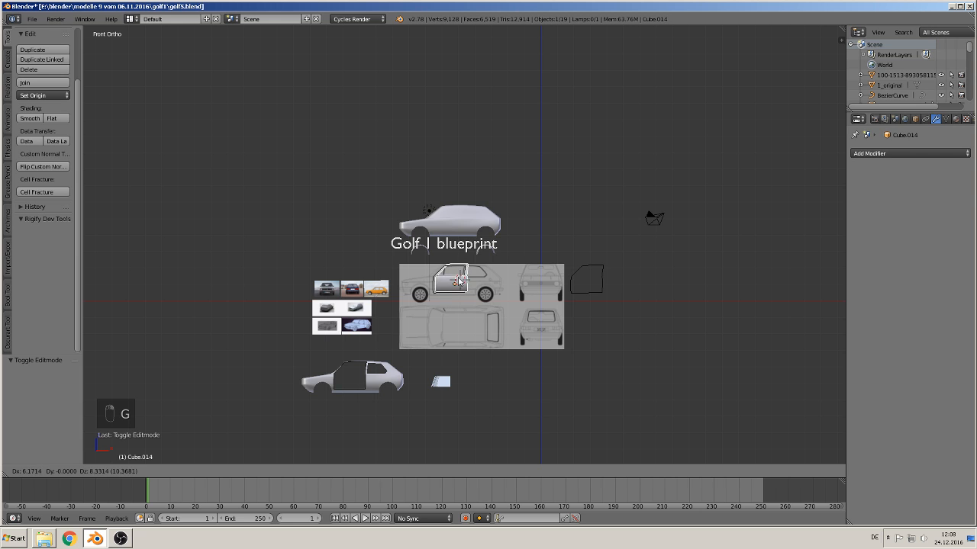
pyautogui.click(456, 282)
pyautogui.scroll(12, 457, 281)
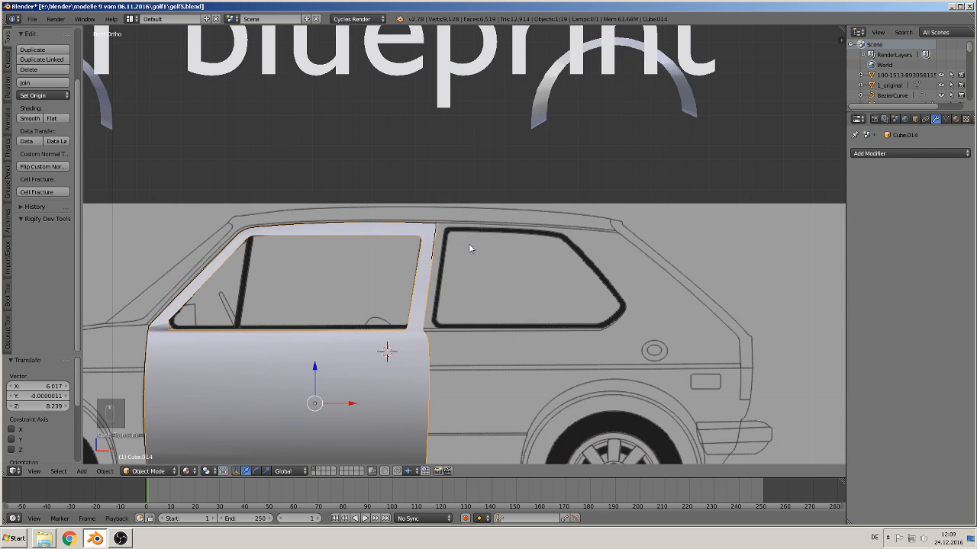
pyautogui.keyDown('shift'); pyautogui.moveTo(468, 243); pyautogui.dragTo(496, 125, button='middle'); pyautogui.keyUp('shift')
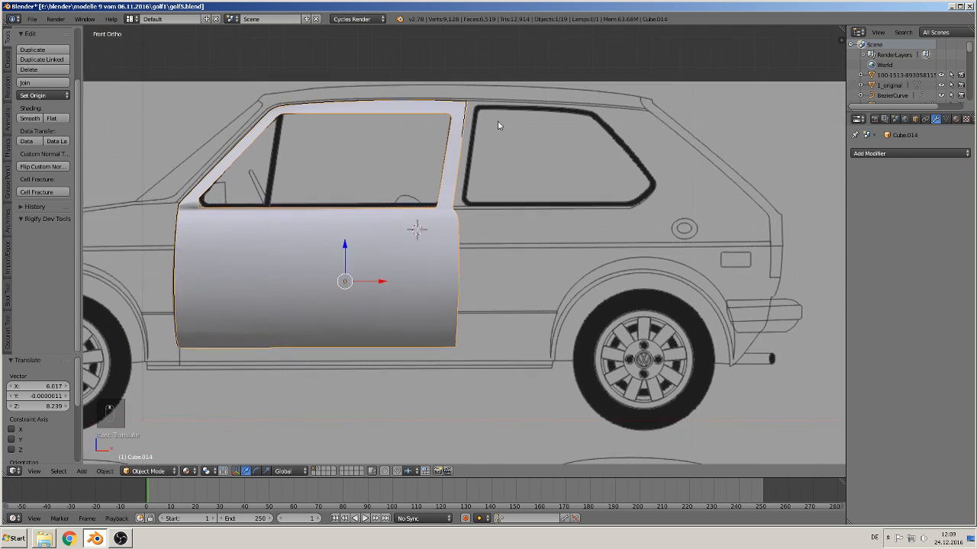
# Step: Move the rounded handle outline -0.226 along Y so it sits in front of the door, and return to front view
pyautogui.moveTo(488, 184); pyautogui.dragTo(360, 283, button='middle')
pyautogui.rightClick(357, 283)
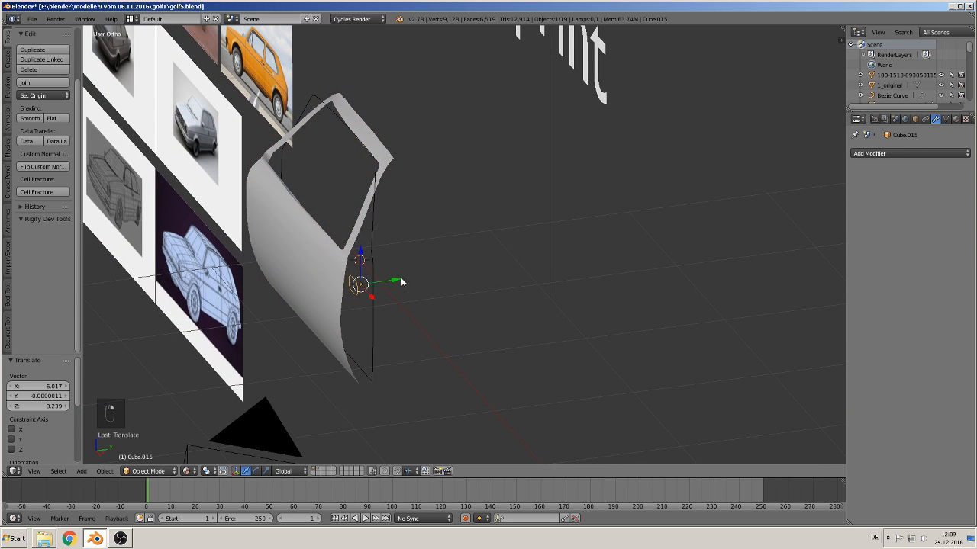
pyautogui.press('g')
pyautogui.press('y')
pyautogui.click(370, 284)
pyautogui.moveTo(370, 285); pyautogui.dragTo(392, 266, button='middle')
pyautogui.press('KP_1')
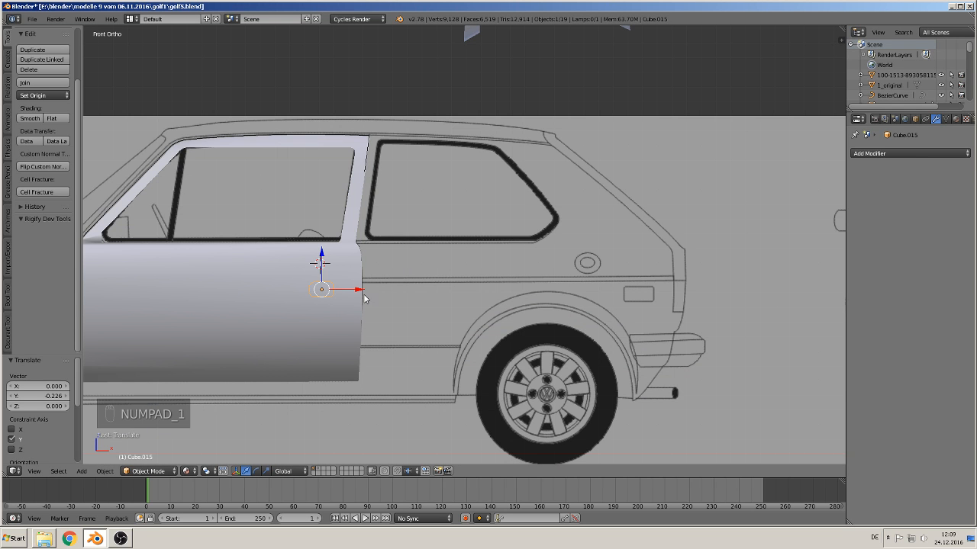
pyautogui.moveTo(370, 284)
pyautogui.mouseDown(button='middle')
pyautogui.moveTo(312, 299)
pyautogui.moveTo(366, 297)
pyautogui.mouseUp(button='middle')
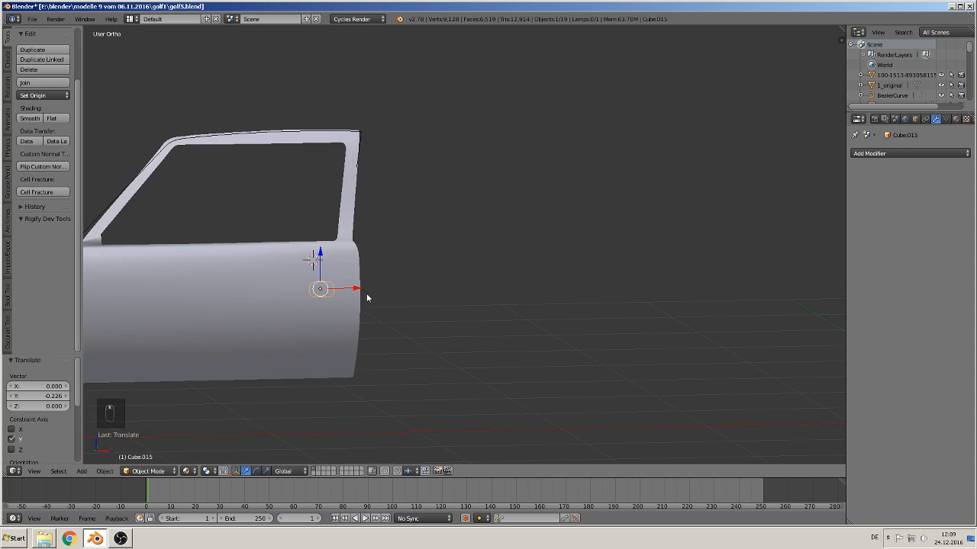
pyautogui.press('KP_1')
pyautogui.scroll(-1, 366, 297)
# Step: Shift the door -0.847 along X out of the way and raise the handle outline 0.187 along Z onto the blueprint's door handle
pyautogui.rightClick(313, 263)
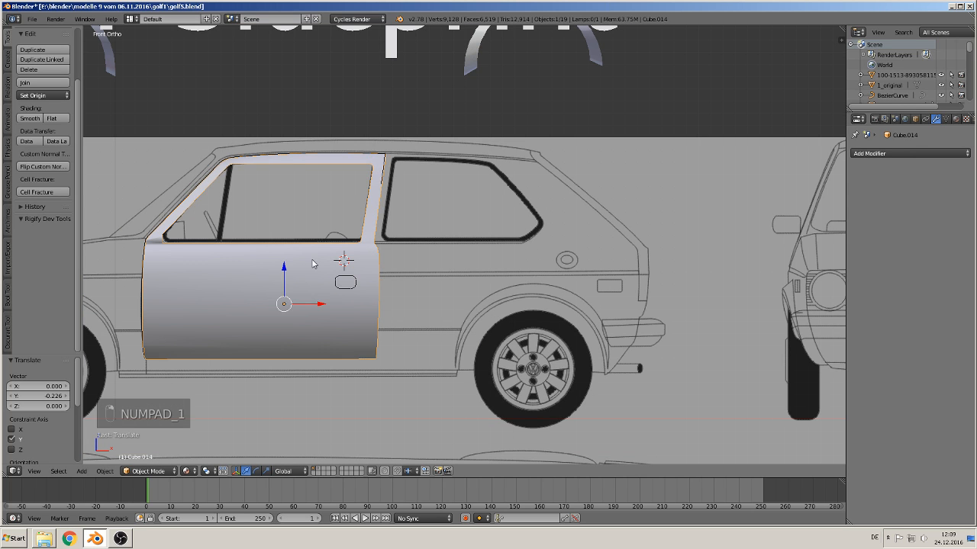
pyautogui.press('g')
pyautogui.press('x')
pyautogui.click(183, 272)
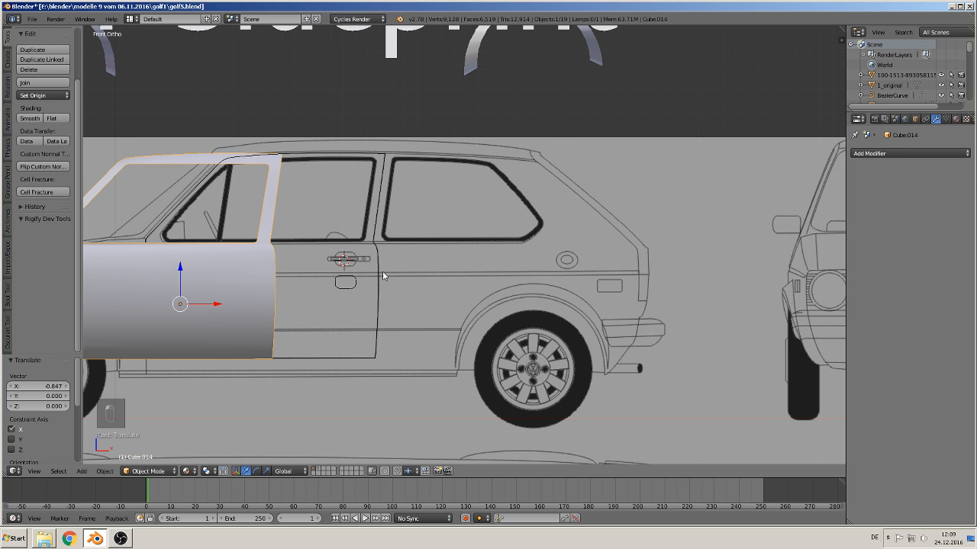
pyautogui.rightClick(346, 284)
pyautogui.press('g')
pyautogui.press('z')
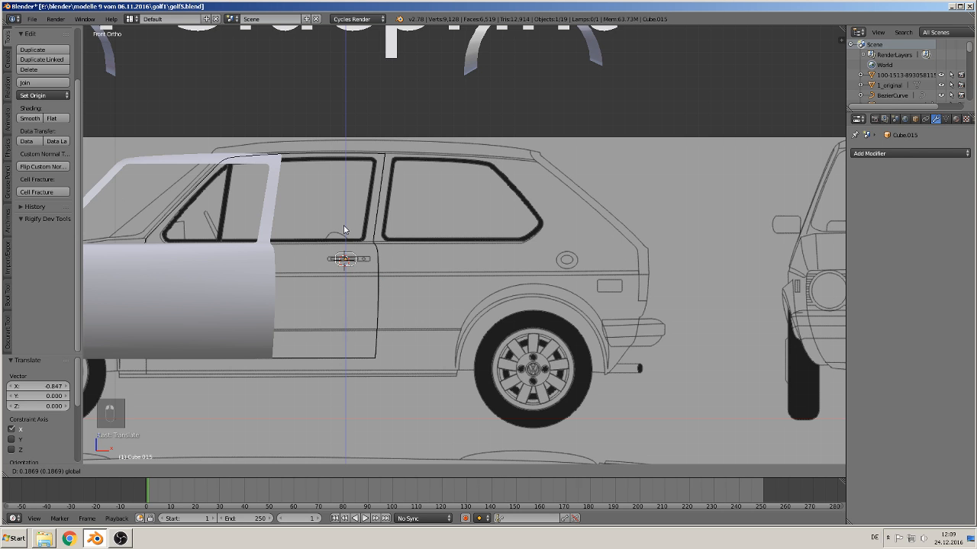
pyautogui.click(344, 227)
# Step: Move the door back over the blueprint by 0.843 along X
pyautogui.press('g')
pyautogui.press('x')
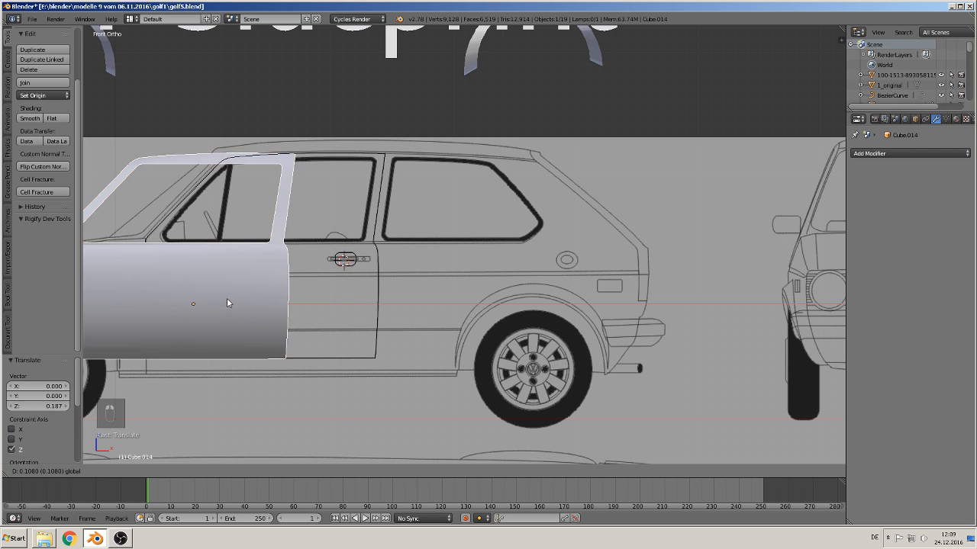
pyautogui.click(311, 301)
pyautogui.scroll(5, 313, 299)
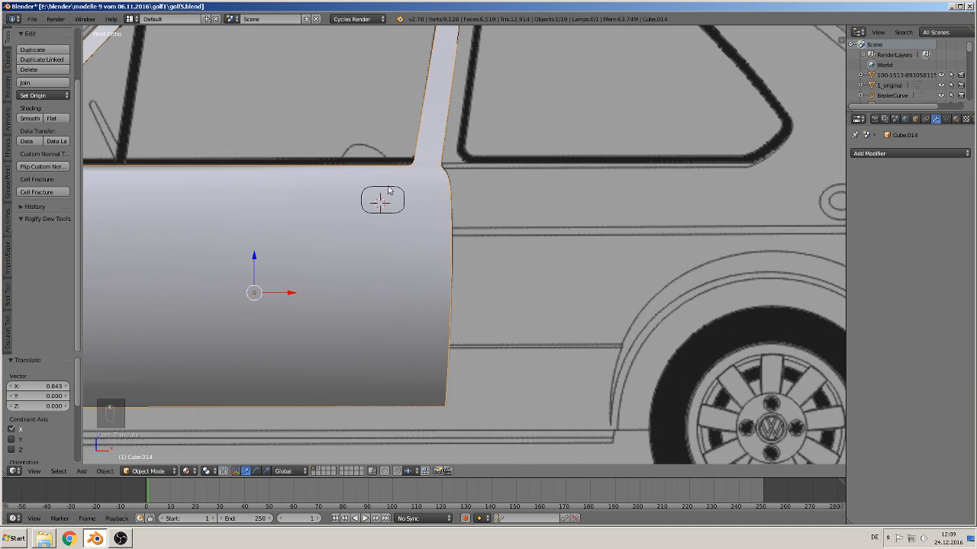
# Step: Project the rounded handle outline onto the door mesh with Knife Project, cutting its shape into the surface
pyautogui.rightClick(389, 190)
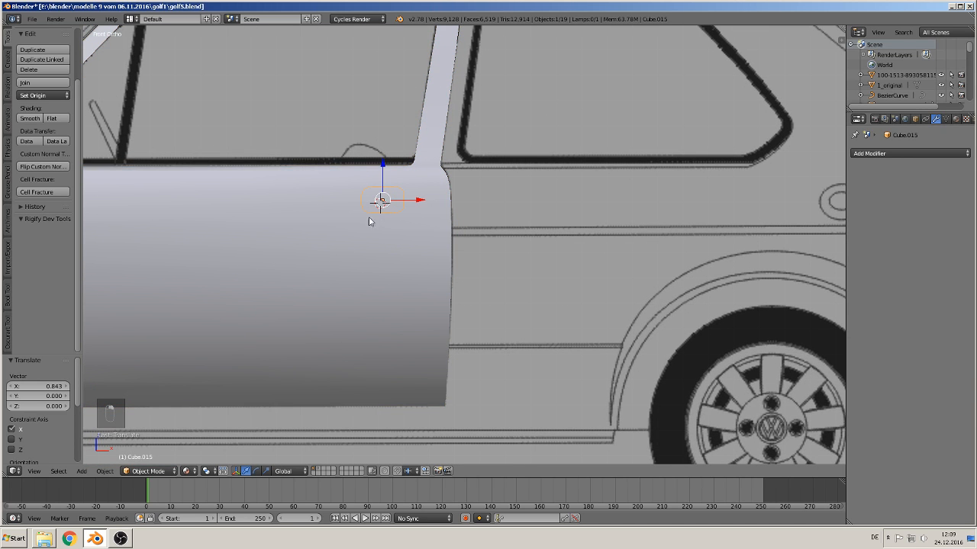
pyautogui.keyDown('shift'); pyautogui.rightClick(326, 215); pyautogui.keyUp('shift')
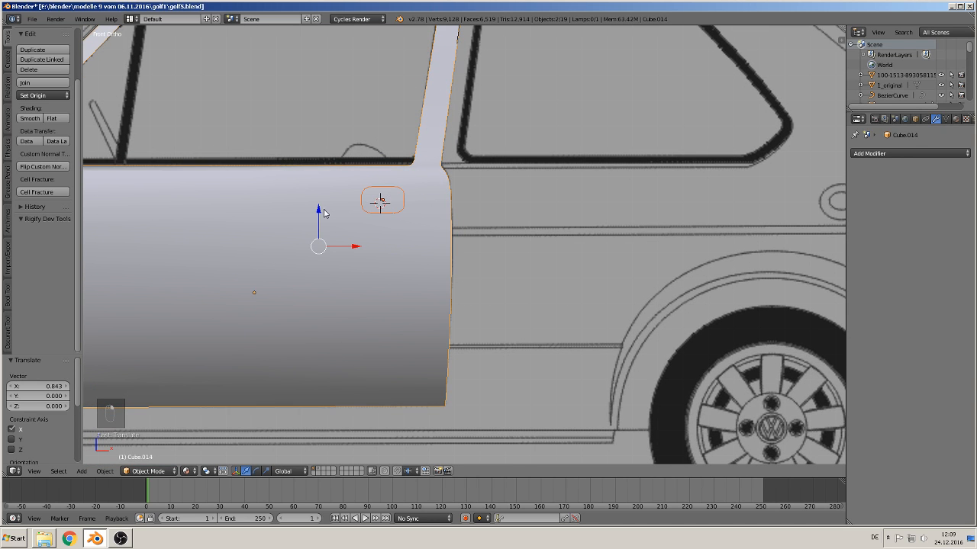
pyautogui.press('Tab')
pyautogui.press('a')
pyautogui.press('a')
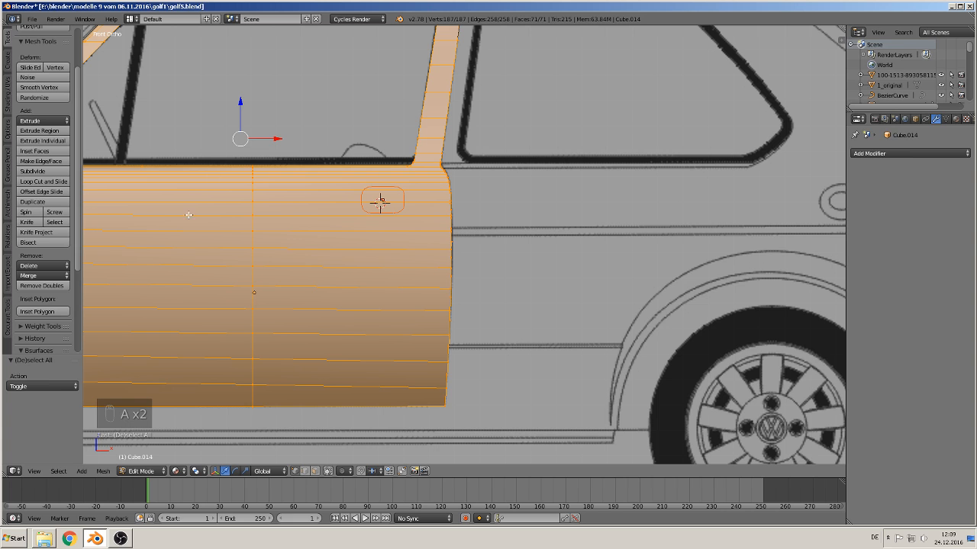
pyautogui.click(38, 232)
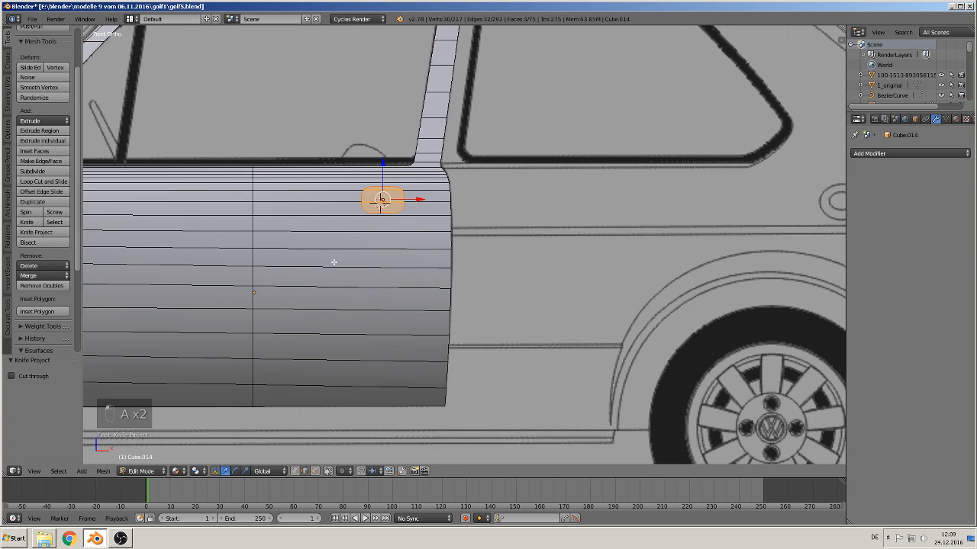
# Step: Leave mesh editing and move the handle outline object 1.952 along X, away from the door
pyautogui.press('Tab')
pyautogui.scroll(-3, 382, 203)
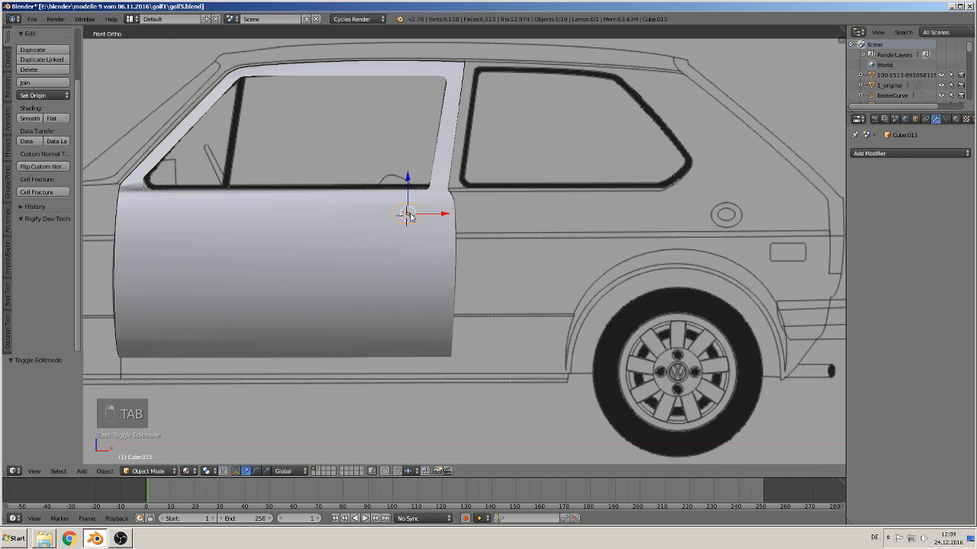
pyautogui.press('g')
pyautogui.press('x')
pyautogui.click(728, 215)
pyautogui.scroll(3, 454, 229)
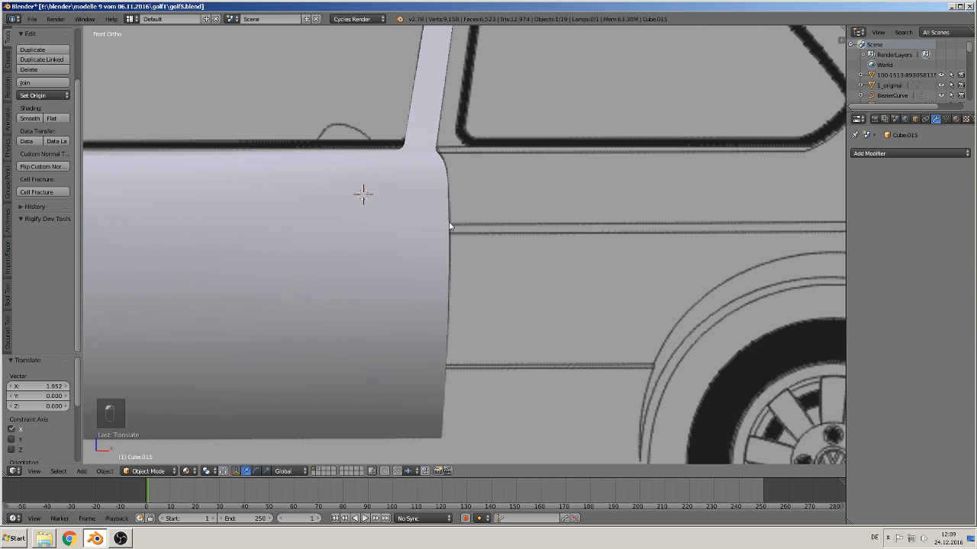
# Step: Delete the two edges crossing the projected handle shape on the door mesh to open a rounded hole
pyautogui.rightClick(371, 213)
pyautogui.press('Tab')
pyautogui.scroll(2, 378, 206)
pyautogui.keyDown('shift'); pyautogui.moveTo(392, 209); pyautogui.dragTo(367, 279, button='middle'); pyautogui.keyUp('shift')
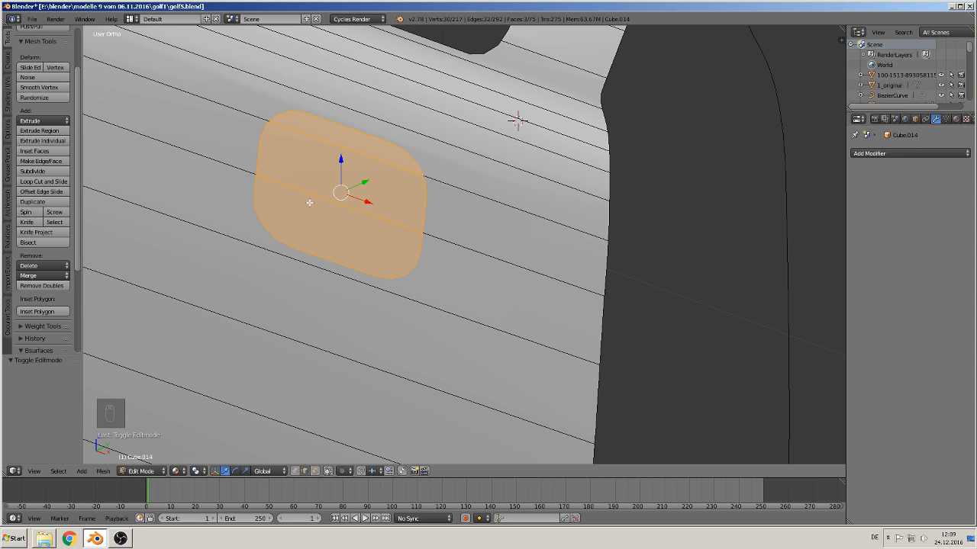
pyautogui.moveTo(389, 219); pyautogui.dragTo(422, 215, button='middle')
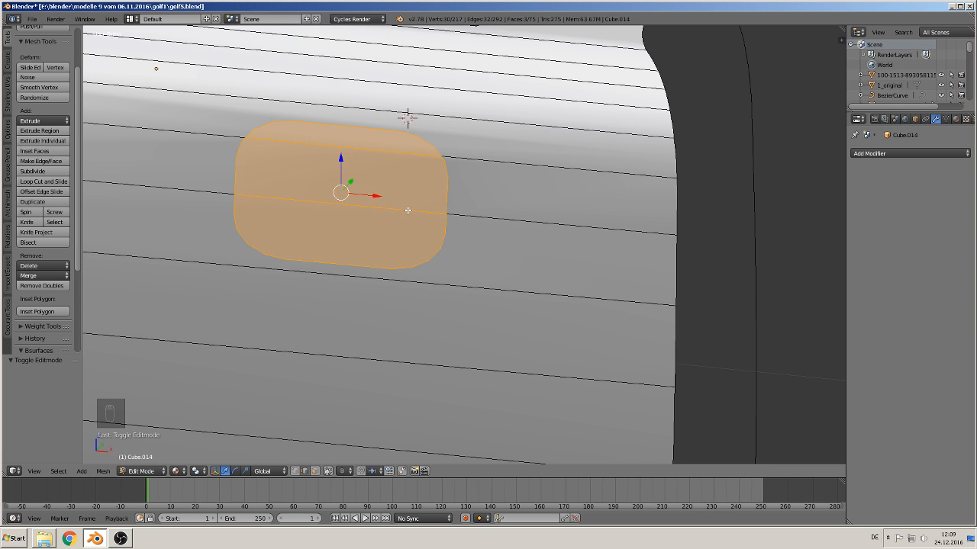
pyautogui.rightClick(343, 148)
pyautogui.keyDown('shift'); pyautogui.rightClick(339, 198); pyautogui.keyUp('shift')
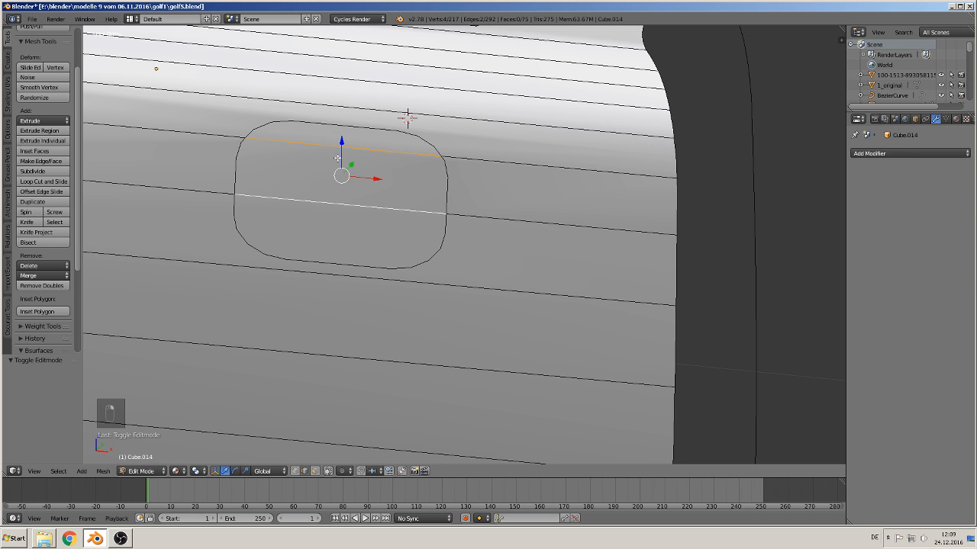
pyautogui.press('x')
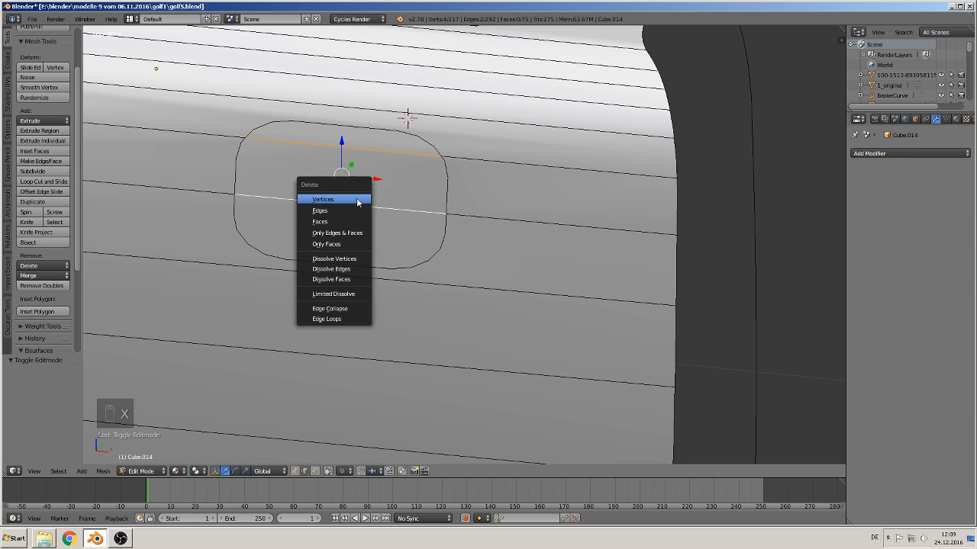
pyautogui.click(352, 211)
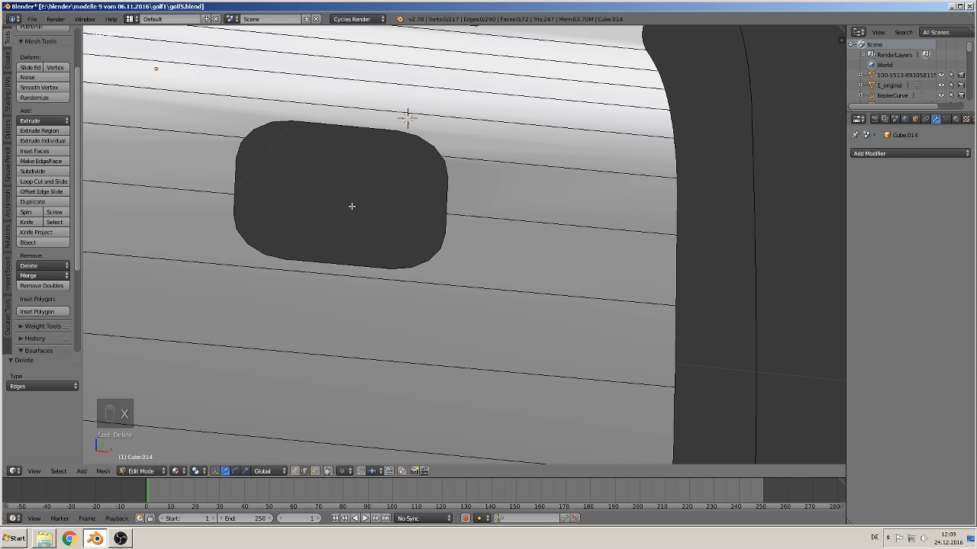
# Step: Select the complete border edge loop of the handle hole and separate it into its own object
pyautogui.moveTo(353, 203); pyautogui.dragTo(334, 186, button='middle')
pyautogui.press('Tab')
pyautogui.press('Tab')
pyautogui.press('Tab')
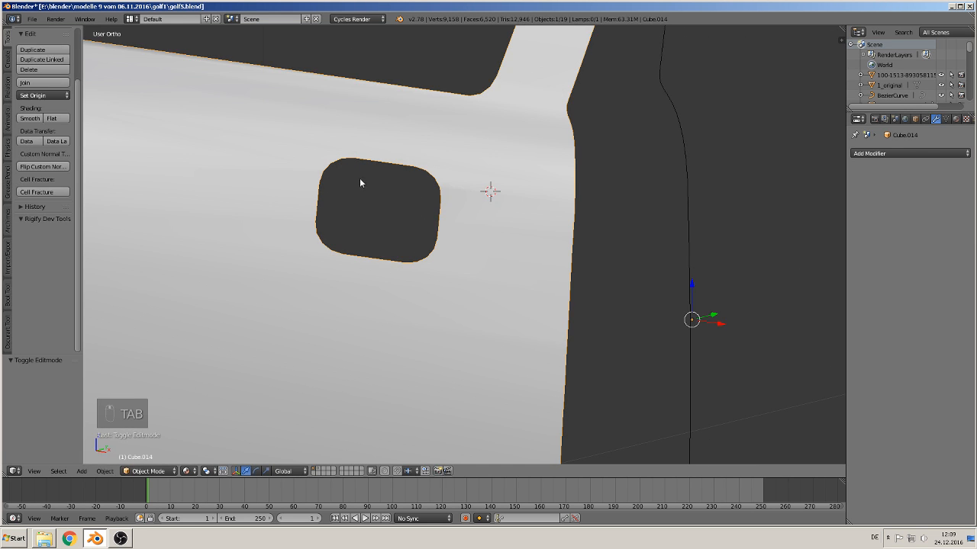
pyautogui.keyDown('ctrl'); pyautogui.rightClick(318, 185); pyautogui.keyUp('ctrl')
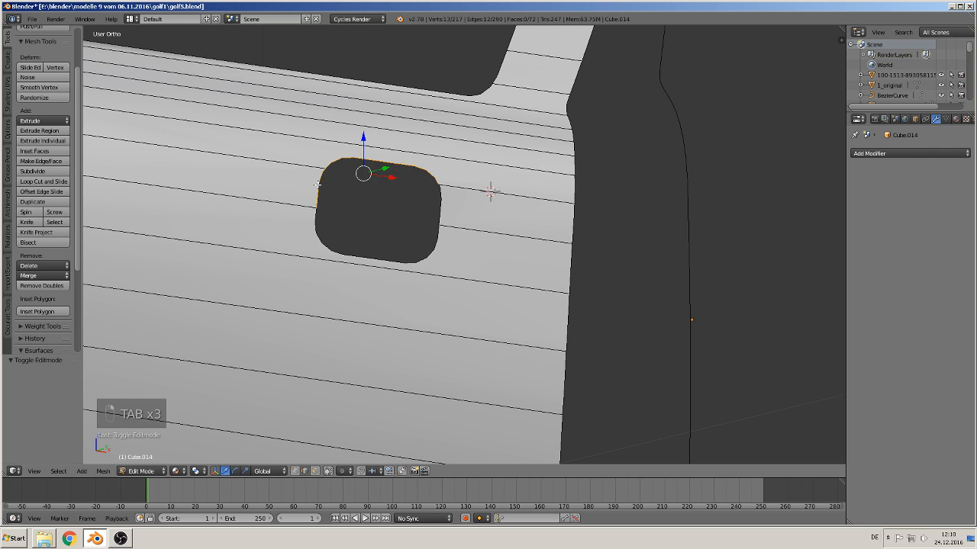
pyautogui.keyDown('ctrl'); pyautogui.rightClick(326, 237); pyautogui.keyUp('ctrl')
pyautogui.keyDown('ctrl'); pyautogui.rightClick(440, 230); pyautogui.keyUp('ctrl')
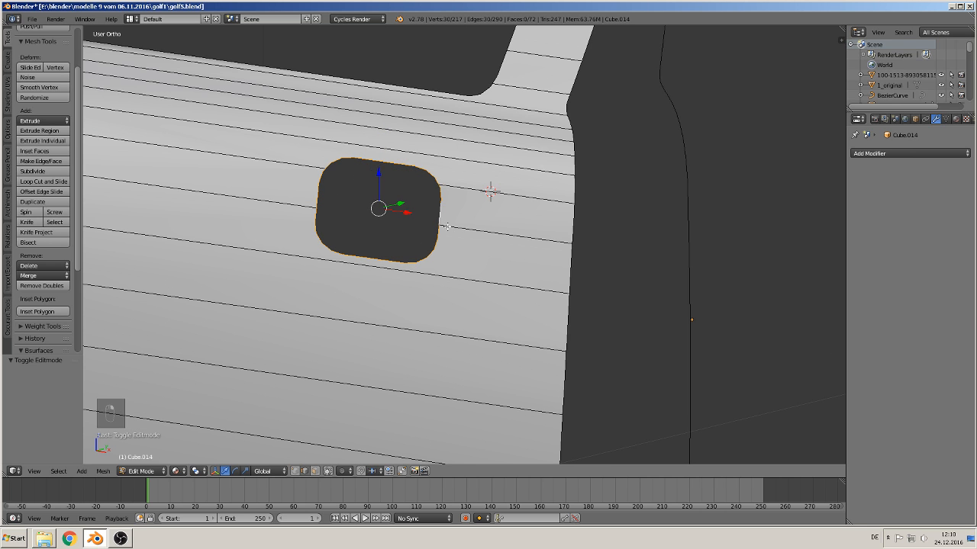
pyautogui.moveTo(435, 259)
pyautogui.mouseDown(button='middle')
pyautogui.moveTo(458, 277)
pyautogui.moveTo(460, 266)
pyautogui.mouseUp(button='middle')
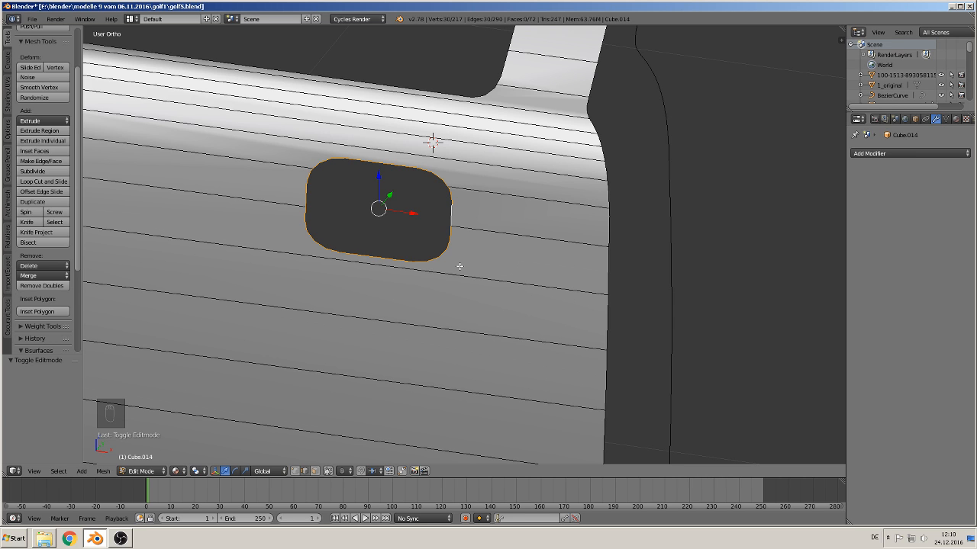
pyautogui.press('p')
pyautogui.click(459, 269)
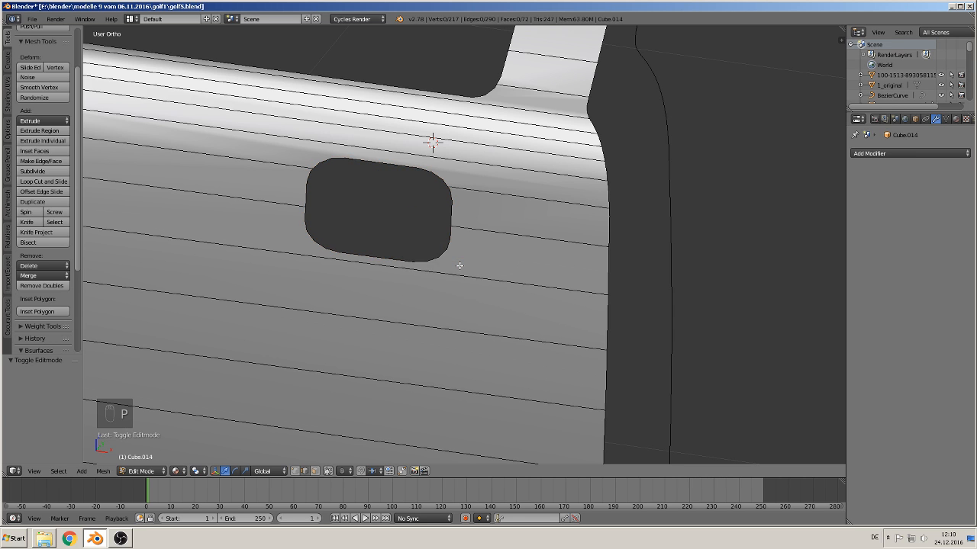
# Step: Select the separated hole border and move it -0.347 along Y, out in front of the door
pyautogui.press('Tab')
pyautogui.rightClick(449, 228)
pyautogui.scroll(-5, 444, 232)
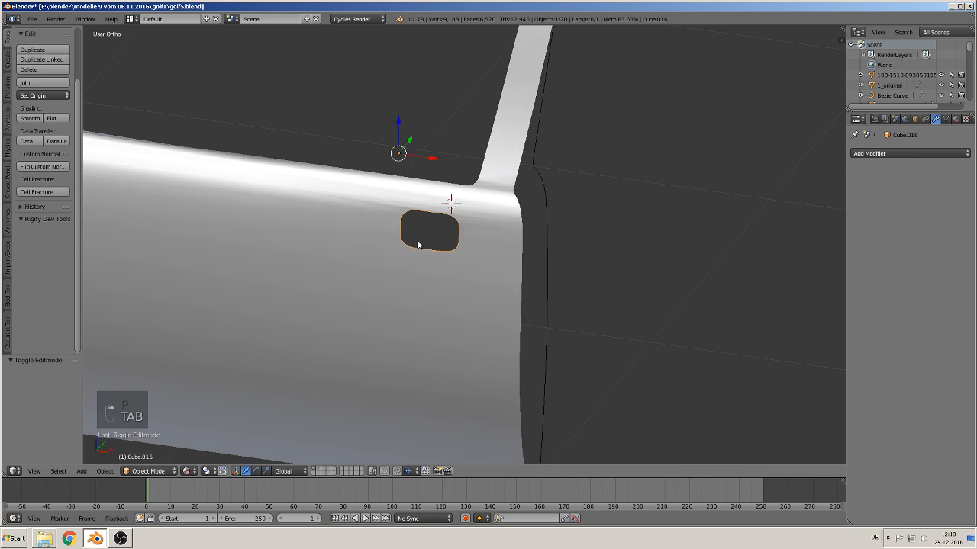
pyautogui.moveTo(417, 240); pyautogui.dragTo(373, 240, button='middle')
pyautogui.moveTo(573, 145); pyautogui.dragTo(380, 365)
pyautogui.keyDown('shift'); pyautogui.moveTo(379, 364); pyautogui.dragTo(465, 279, button='middle'); pyautogui.keyUp('shift')
pyautogui.scroll(4, 462, 267)
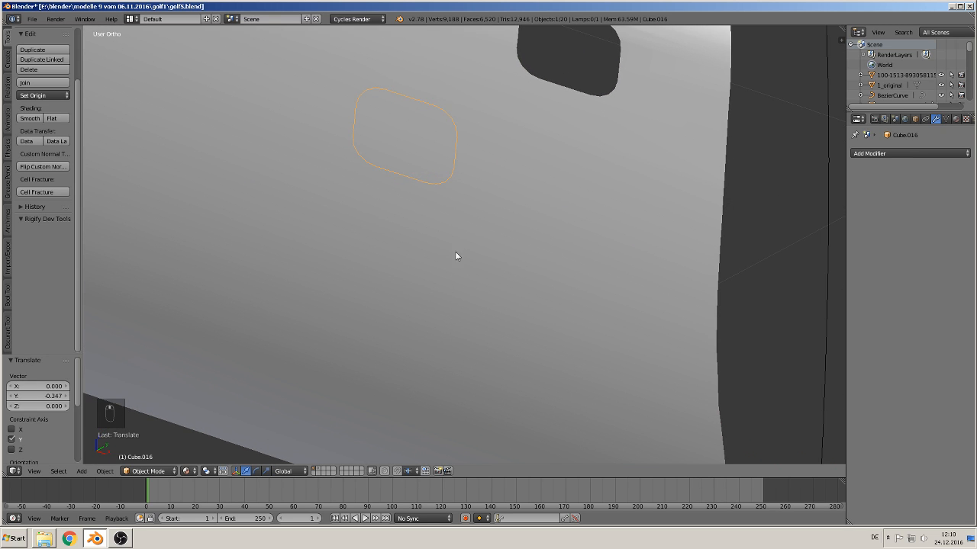
# Step: Extrude the whole hole border 0.021 inward along Y, scale the new loop to 0.785, and shift it -0.011 along Y
pyautogui.press('Tab')
pyautogui.press('a')
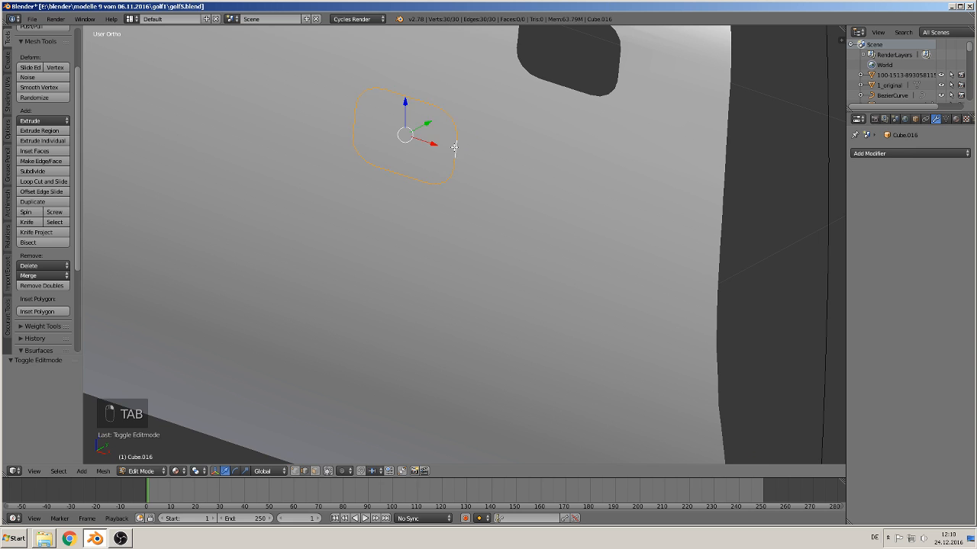
pyautogui.moveTo(463, 174); pyautogui.dragTo(375, 223, button='middle')
pyautogui.press('e')
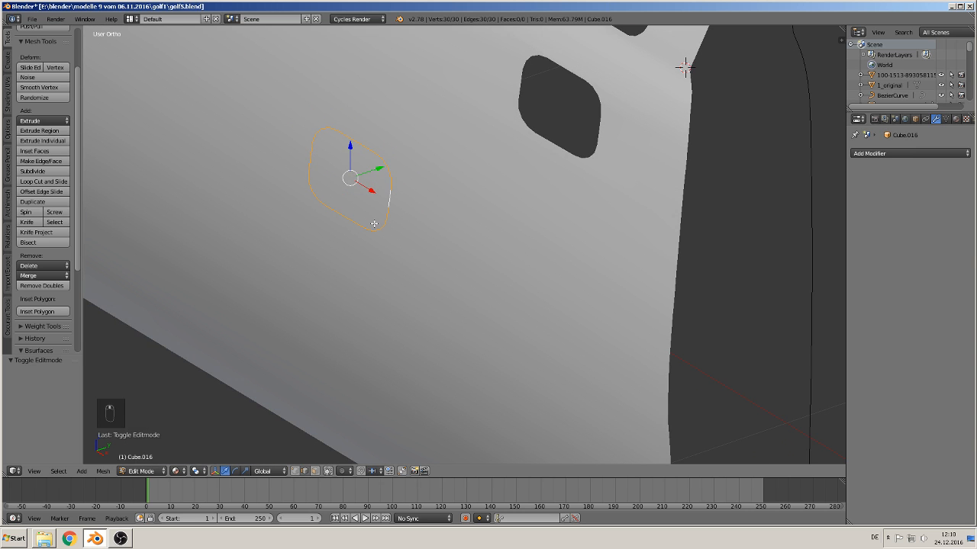
pyautogui.rightClick(374, 223)
pyautogui.moveTo(380, 168); pyautogui.dragTo(394, 165)
pyautogui.press('s')
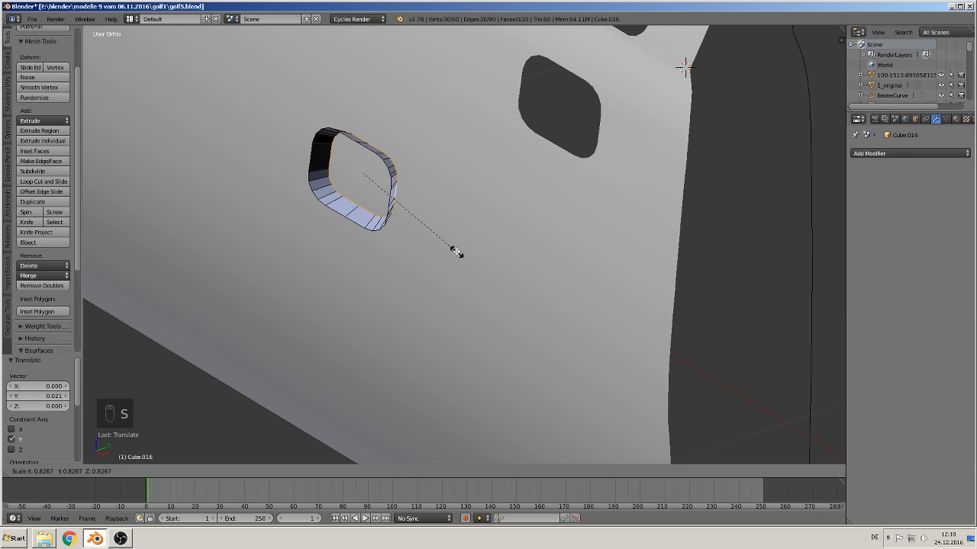
pyautogui.click(448, 246)
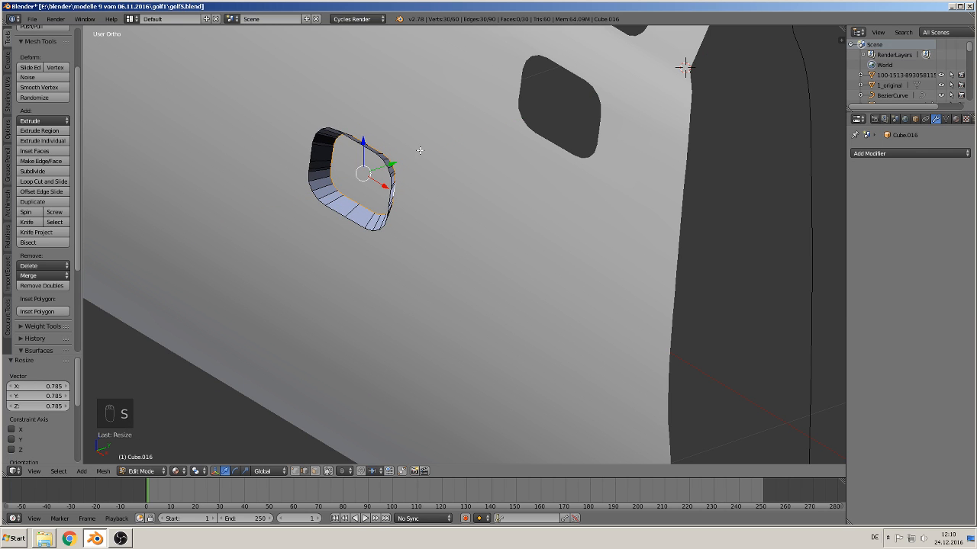
pyautogui.moveTo(392, 162); pyautogui.dragTo(386, 164)
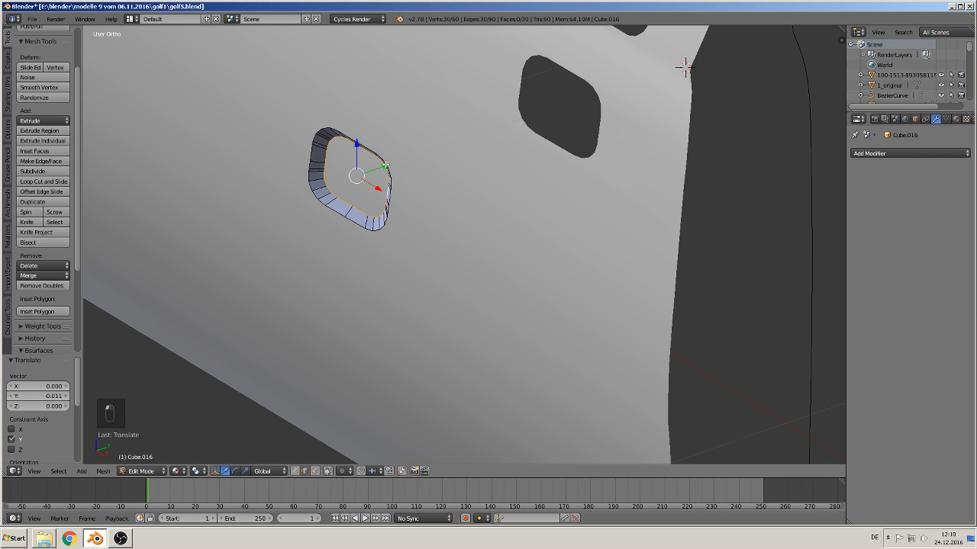
# Step: Extrude the inner loop deeper along Y, scale it to 0.766, and close the recess bottom with a face
pyautogui.press('e')
pyautogui.click(385, 164)
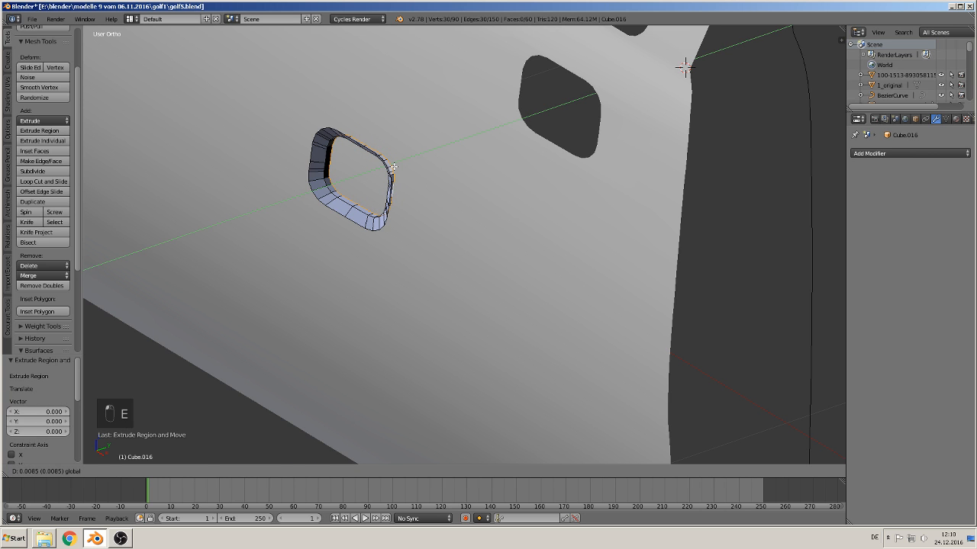
pyautogui.press('s')
pyautogui.click(427, 224)
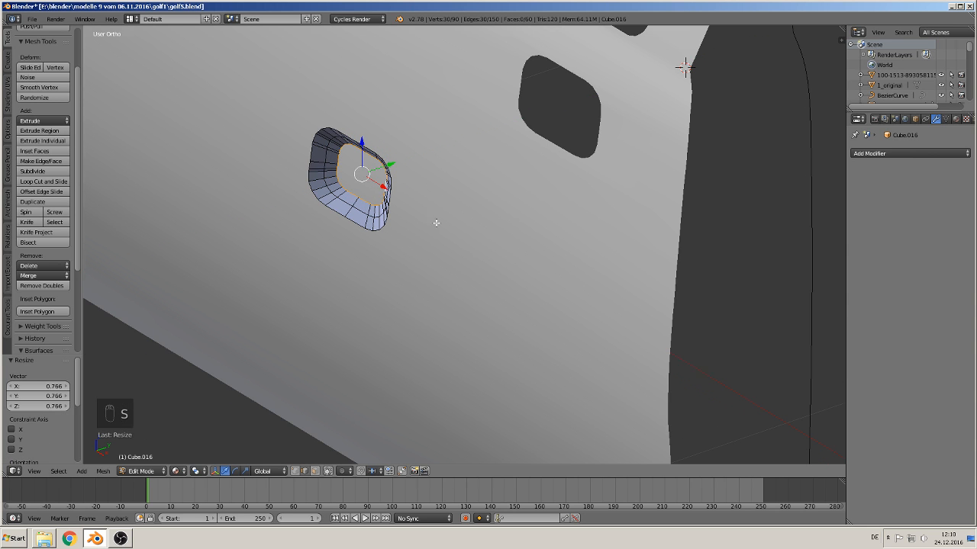
pyautogui.moveTo(435, 222); pyautogui.dragTo(458, 200, button='middle')
pyautogui.press('f')
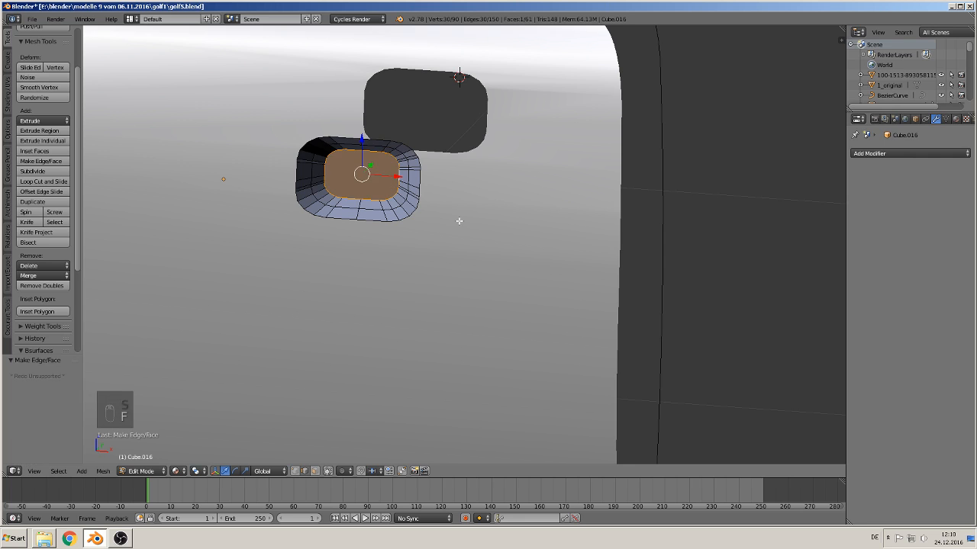
# Step: Leave mesh editing and apply smooth shading to the handle recess
pyautogui.press('Tab')
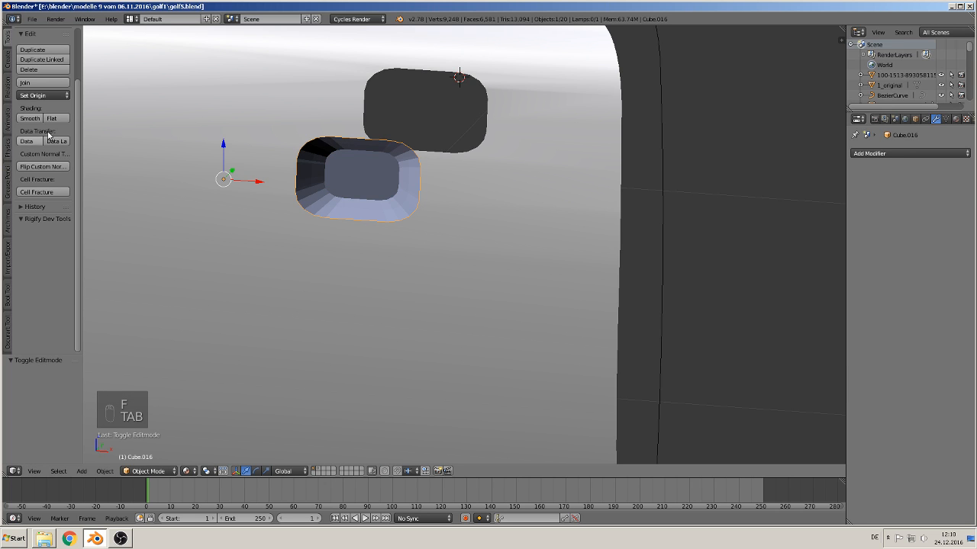
pyautogui.click(30, 119)
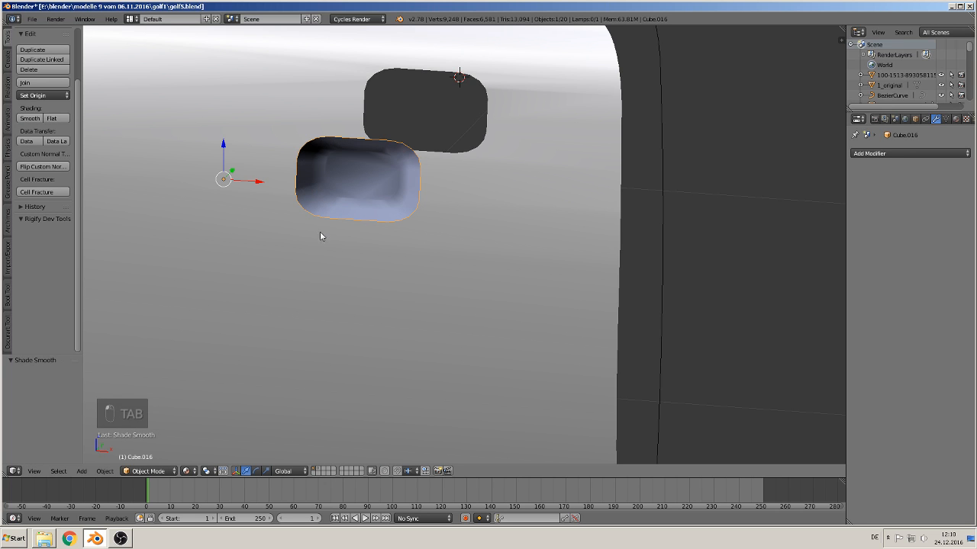
pyautogui.moveTo(361, 183); pyautogui.dragTo(380, 233, button='middle')
# Step: Add one loop cut around the recess wall and slide it close to the outer rim
pyautogui.press('Tab')
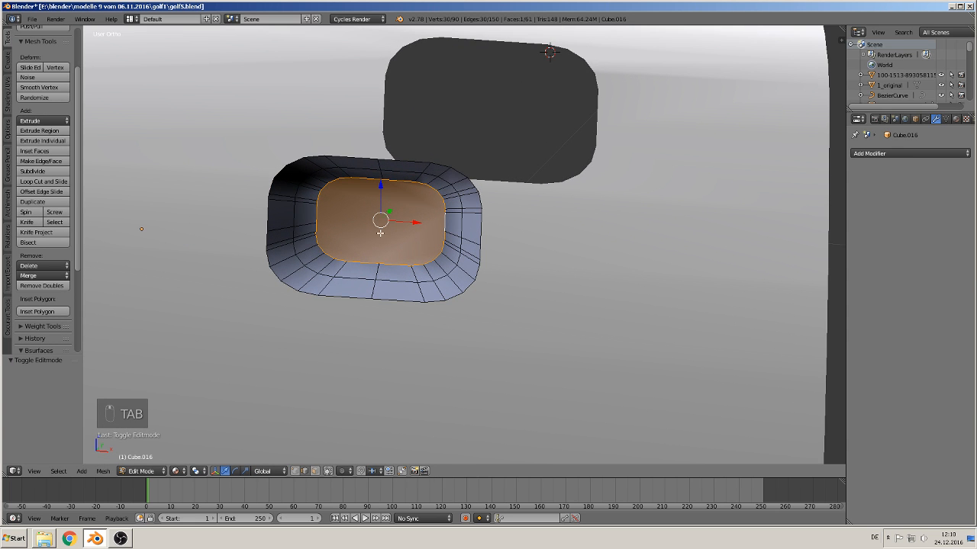
pyautogui.hotkey('ctrl', 'r')
pyautogui.click(272, 197)
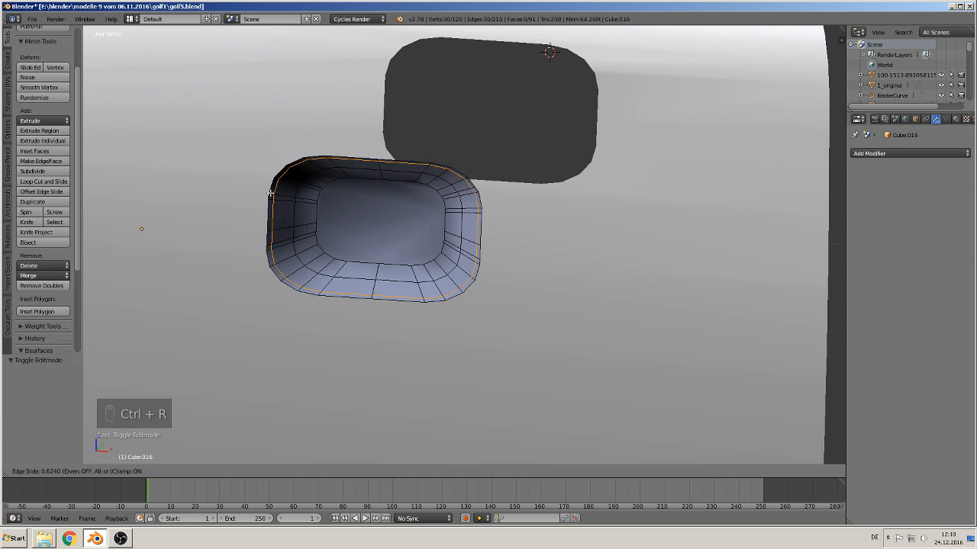
pyautogui.click(308, 212)
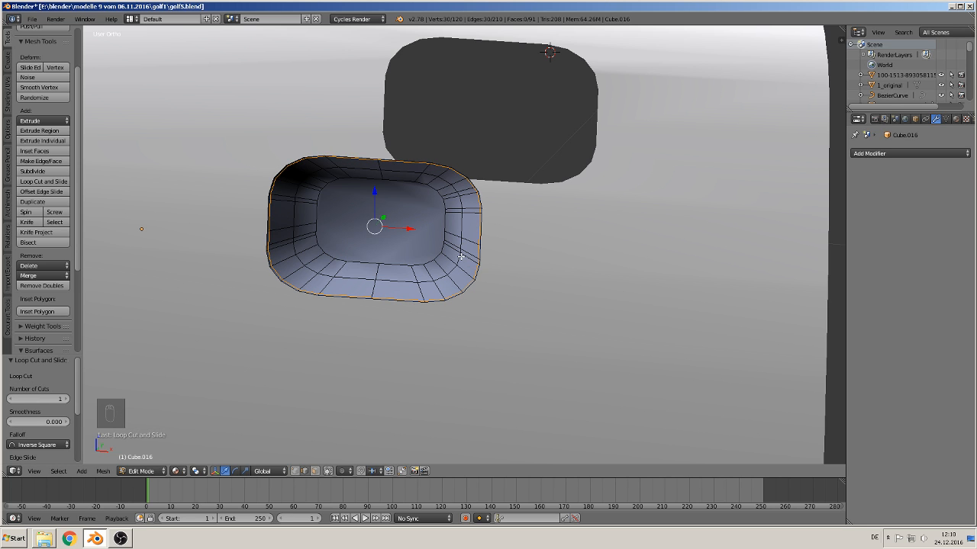
pyautogui.scroll(-1, 460, 257)
pyautogui.press('Tab')
pyautogui.press('Tab')
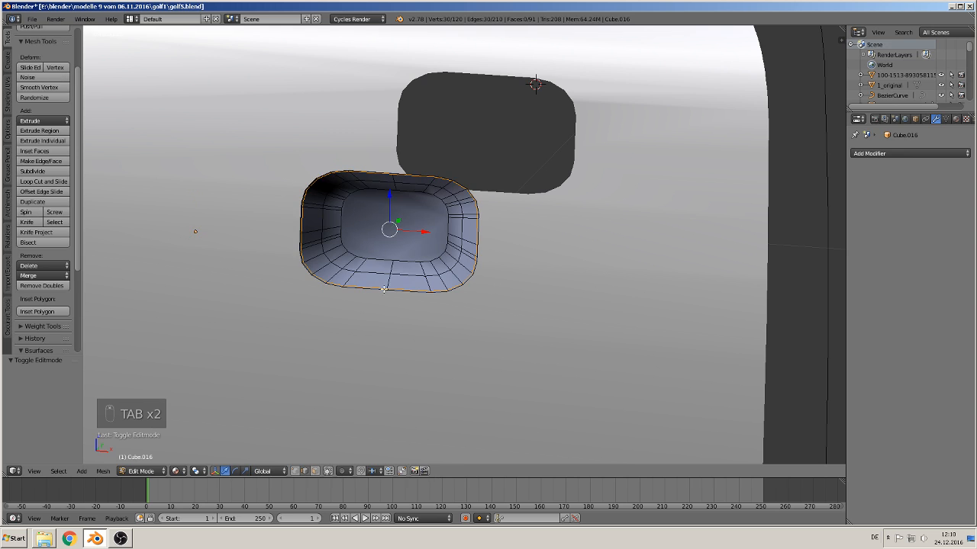
# Step: Dissolve the middle cross edges in the recess's lower and upper walls, then leave mesh editing
pyautogui.rightClick(389, 279)
pyautogui.press('x')
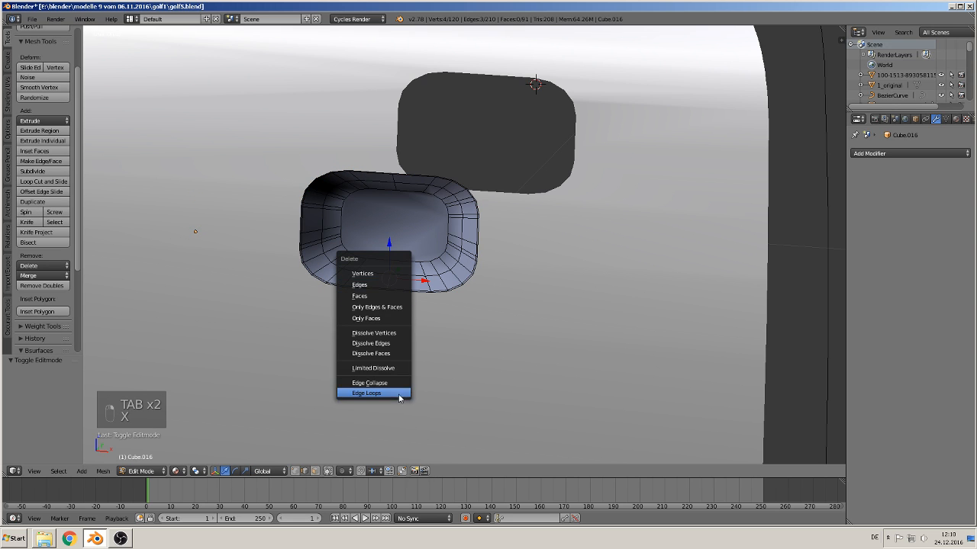
pyautogui.click(393, 344)
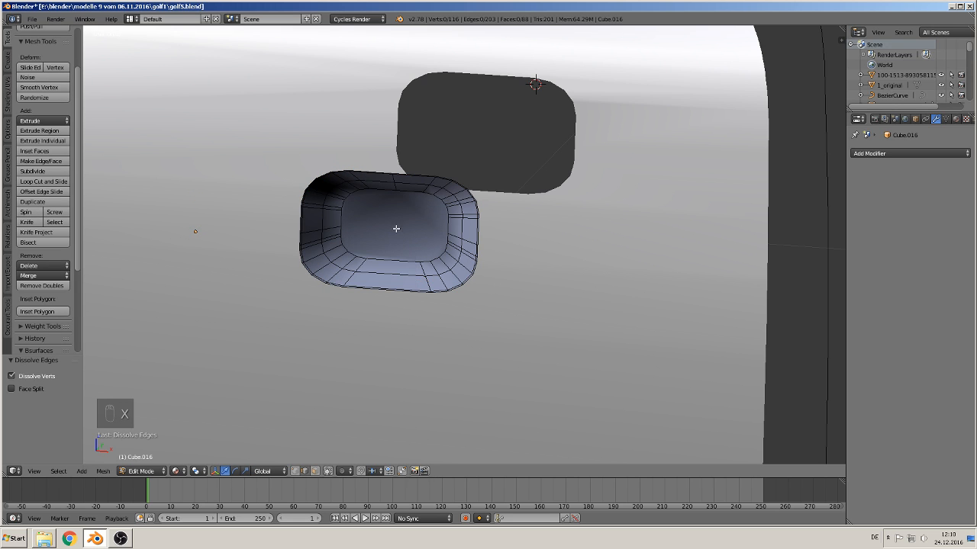
pyautogui.rightClick(391, 188)
pyautogui.rightClick(396, 185)
pyautogui.press('x')
pyautogui.click(397, 193)
pyautogui.scroll(-1, 402, 212)
pyautogui.scroll(4, 400, 223)
pyautogui.moveTo(401, 236); pyautogui.dragTo(361, 229, button='middle')
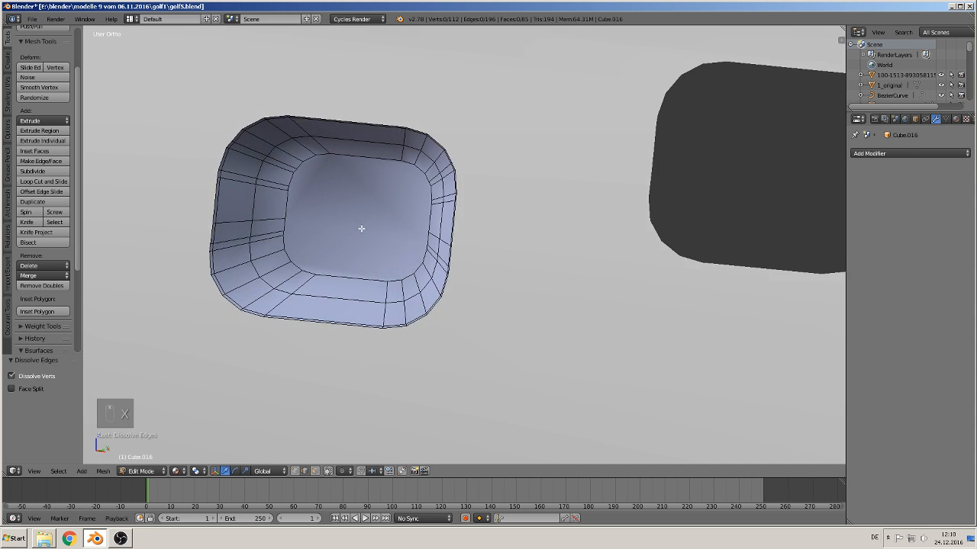
pyautogui.scroll(-2, 362, 229)
pyautogui.press('Tab')
pyautogui.scroll(-2, 421, 232)
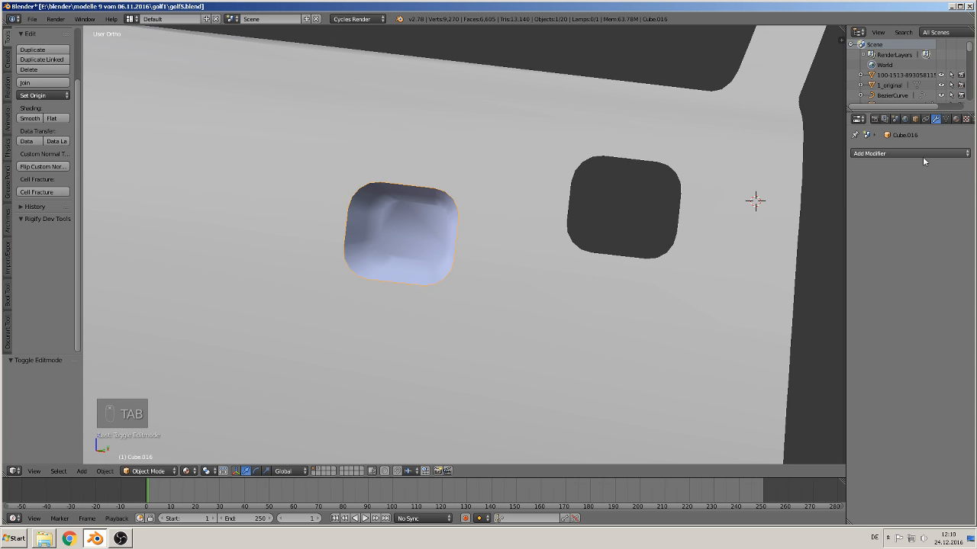
# Step: Select the handle recess object and set its origin to its geometry
pyautogui.rightClick(432, 230)
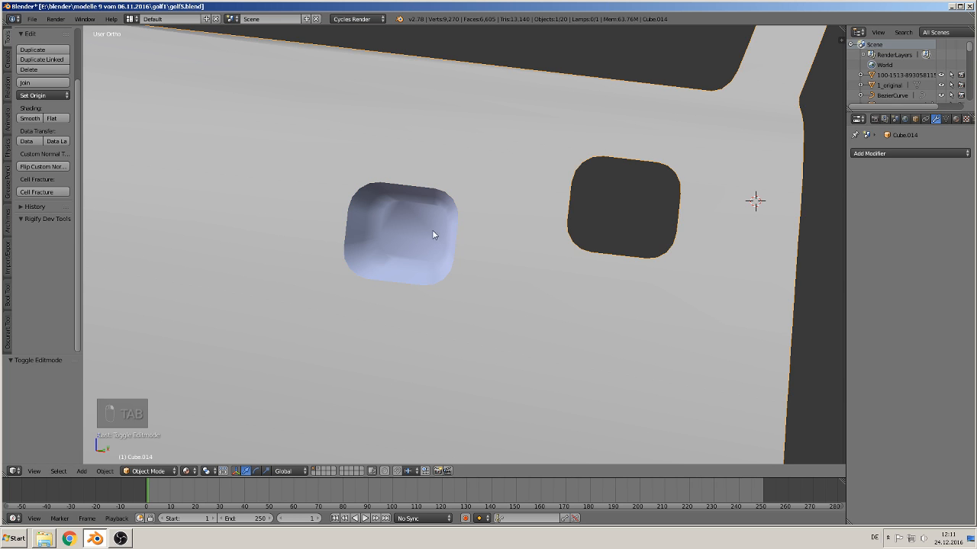
pyautogui.moveTo(432, 231); pyautogui.dragTo(393, 276, button='middle')
pyautogui.scroll(-2, 393, 276)
pyautogui.rightClick(341, 309)
pyautogui.press('Tab')
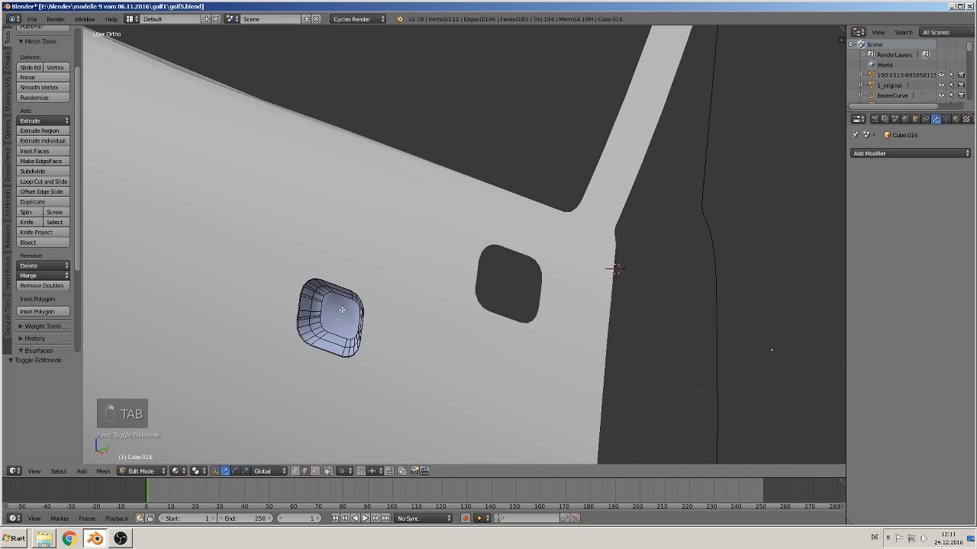
pyautogui.press('Tab')
pyautogui.press('Tab')
pyautogui.press('Tab')
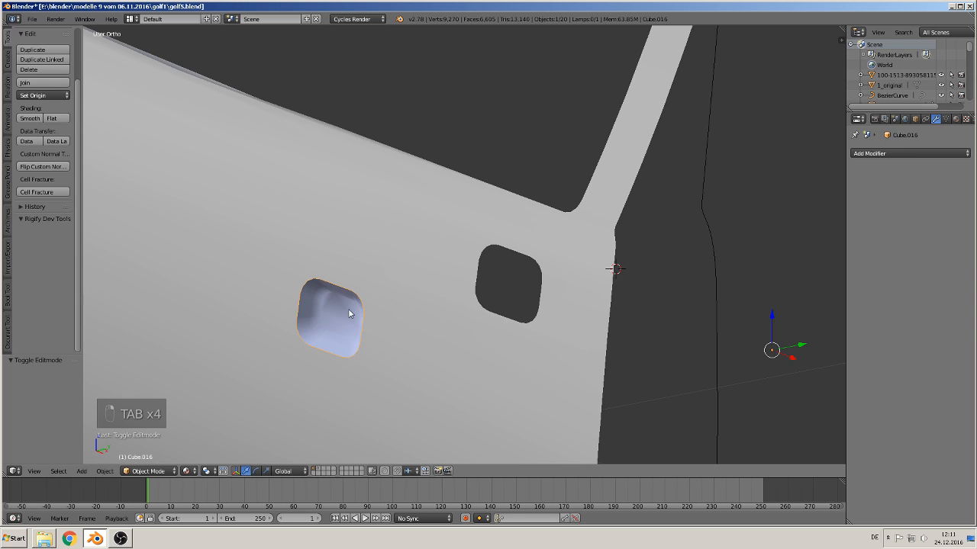
pyautogui.click(43, 95)
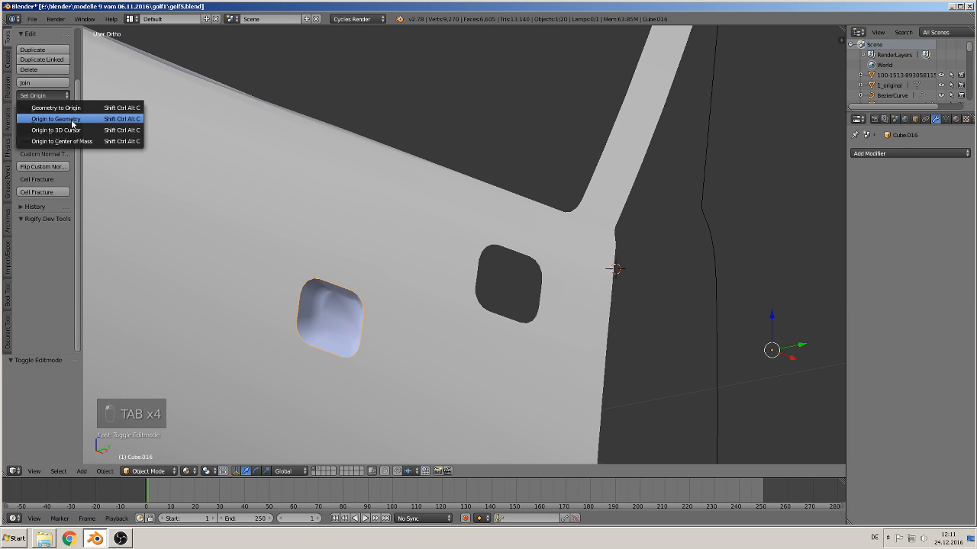
pyautogui.click(56, 120)
# Step: Move the handle recess 0.346 along Y into the door's handle hole
pyautogui.press('g')
pyautogui.press('y')
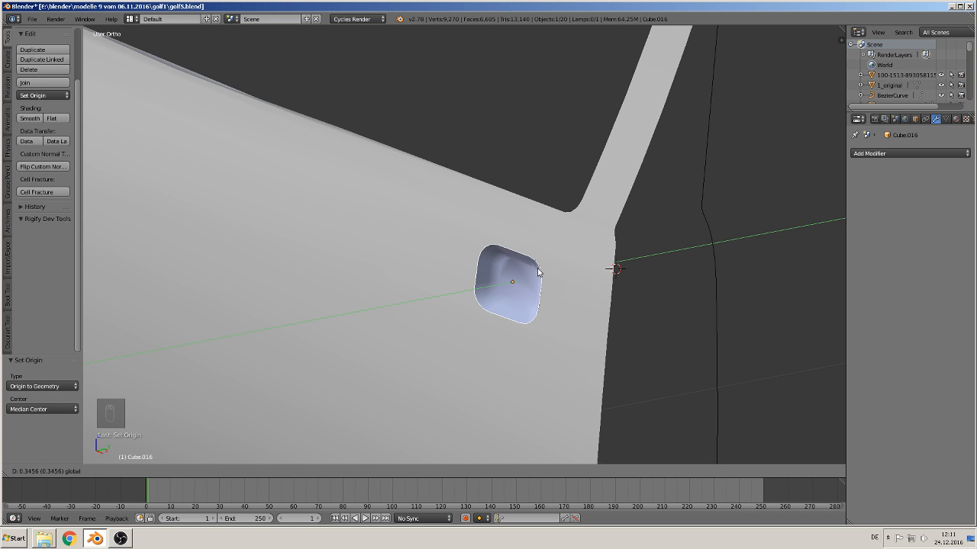
pyautogui.moveTo(538, 273); pyautogui.dragTo(539, 272)
pyautogui.scroll(3, 551, 284)
pyautogui.moveTo(555, 287); pyautogui.dragTo(633, 298, button='middle')
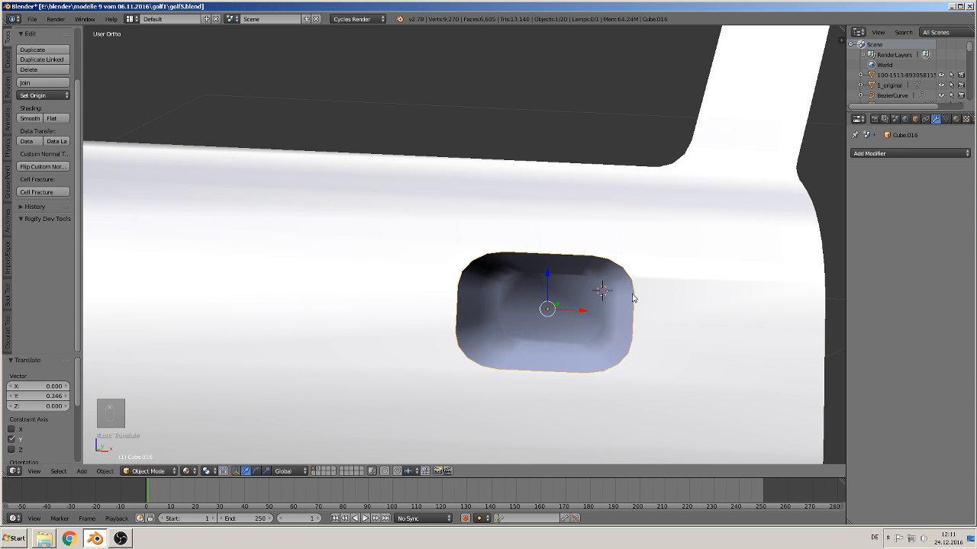
pyautogui.scroll(-2, 635, 296)
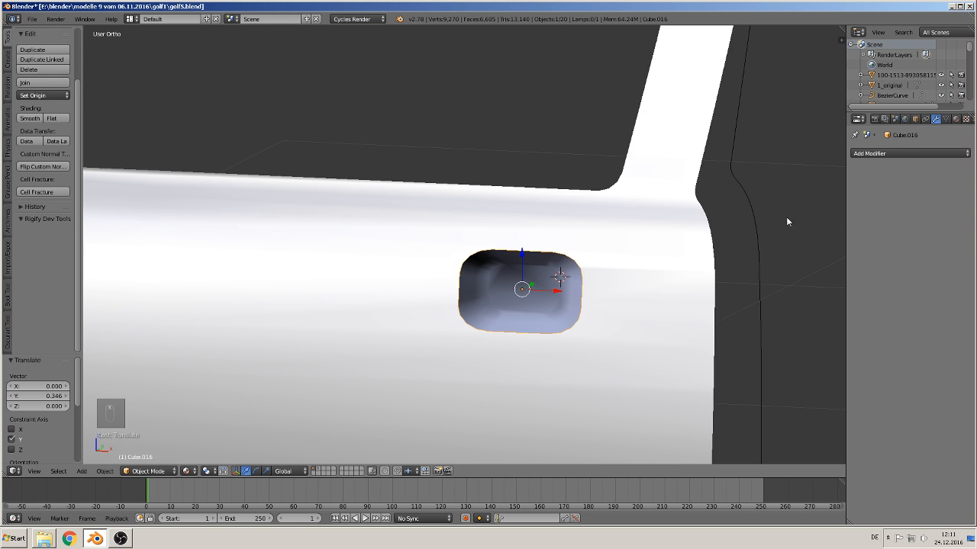
# Step: Check the door's material slots, then assign the slot named Material to the entire handle recess mesh
pyautogui.rightClick(646, 249)
pyautogui.click(956, 119)
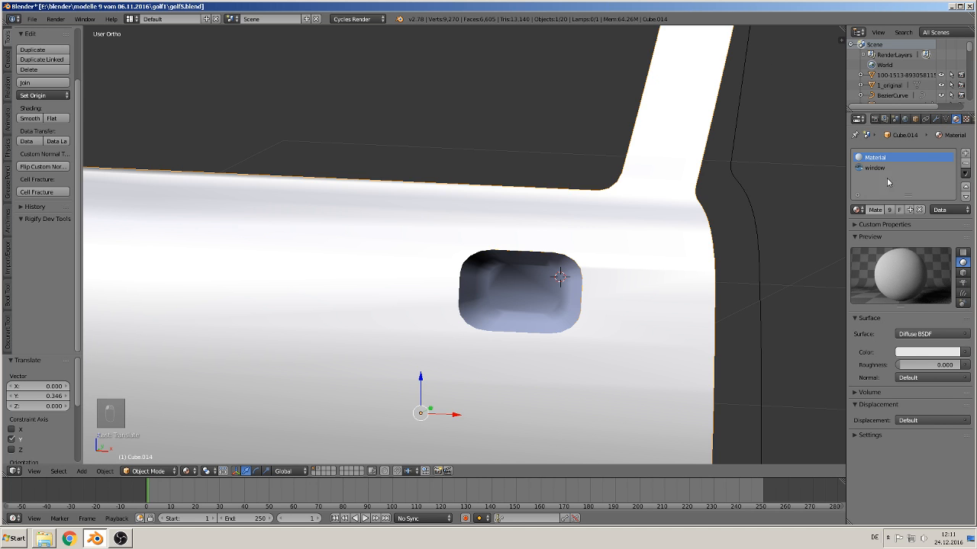
pyautogui.rightClick(542, 290)
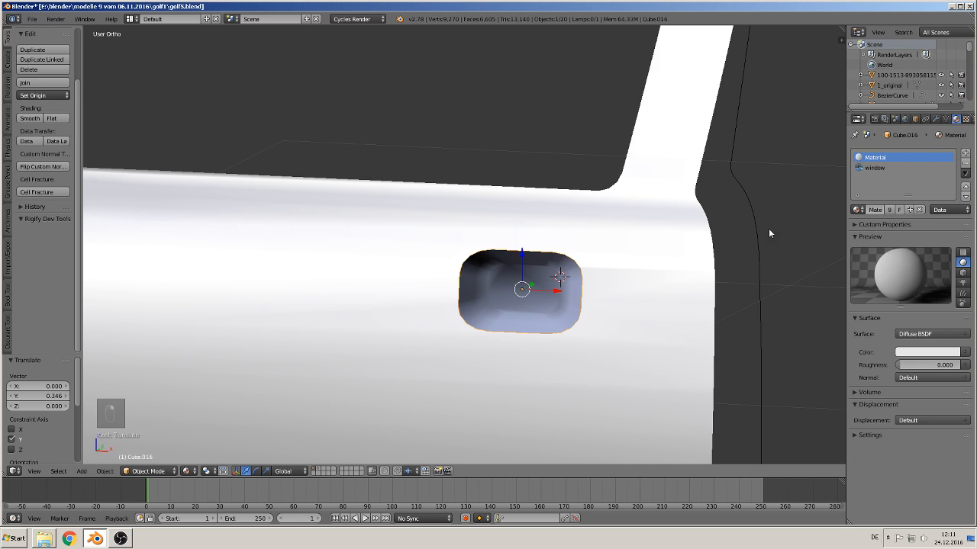
pyautogui.moveTo(769, 233); pyautogui.dragTo(641, 264, button='middle')
pyautogui.press('Tab')
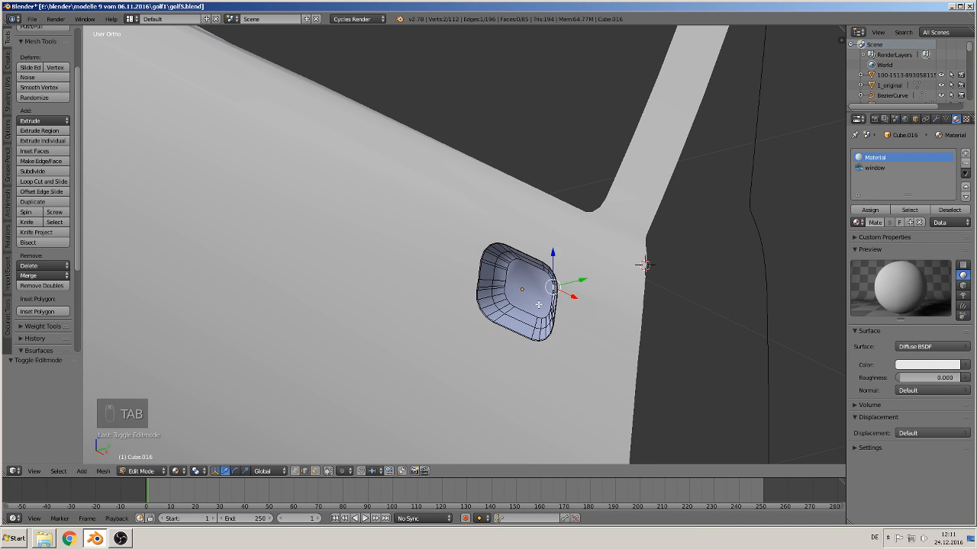
pyautogui.press('a')
pyautogui.press('a')
pyautogui.press('a')
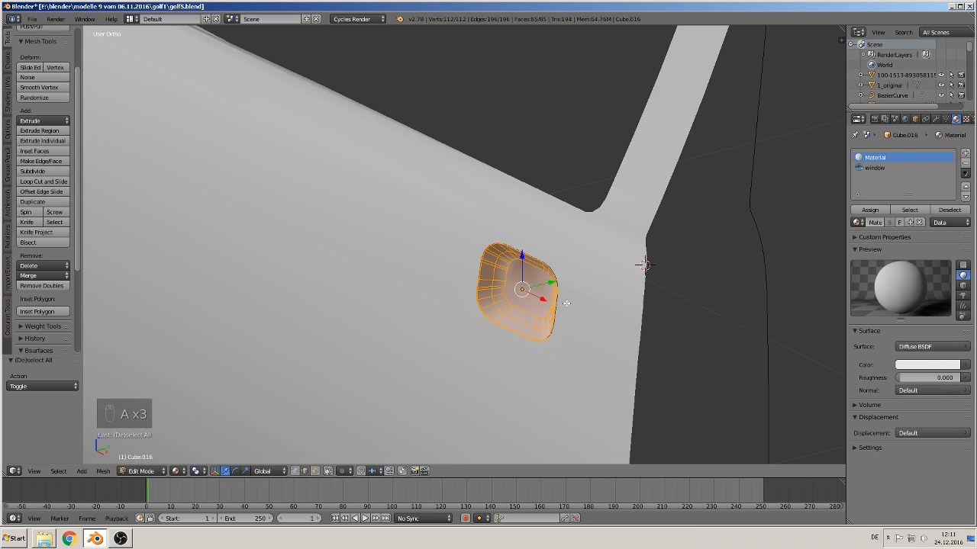
pyautogui.click(870, 211)
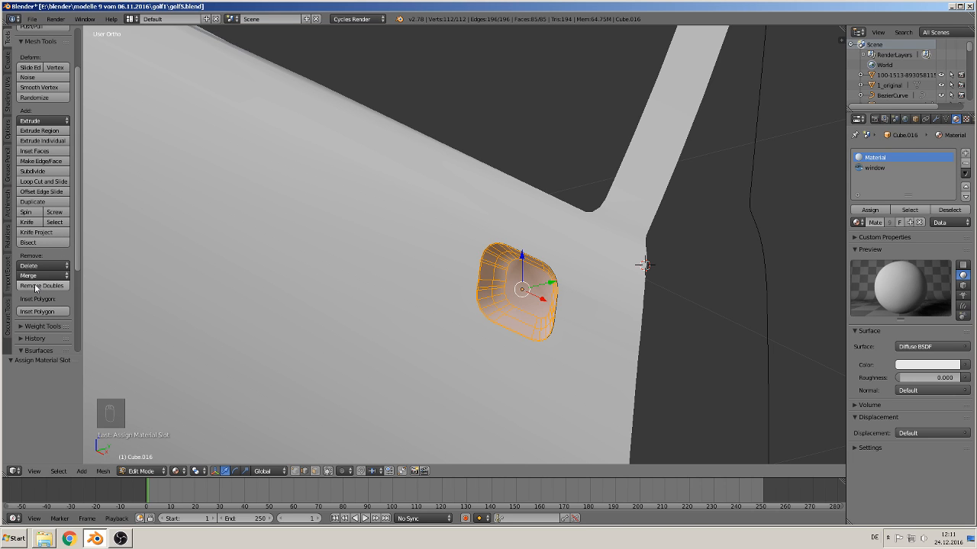
# Step: Remove doubles from the recess mesh with a merge distance of 0.0001 and recalculate its normals
pyautogui.click(35, 287)
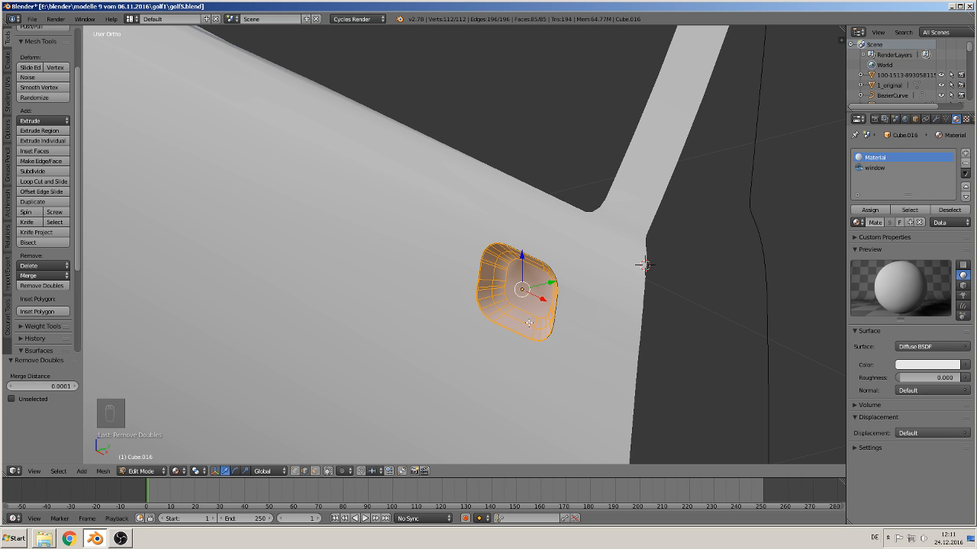
pyautogui.moveTo(588, 330); pyautogui.dragTo(617, 329, button='middle')
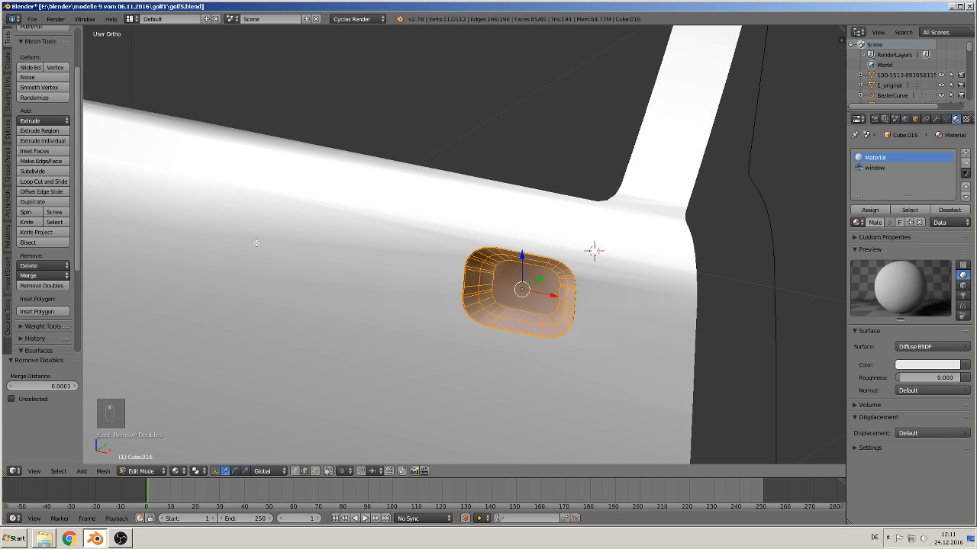
pyautogui.click(6, 99)
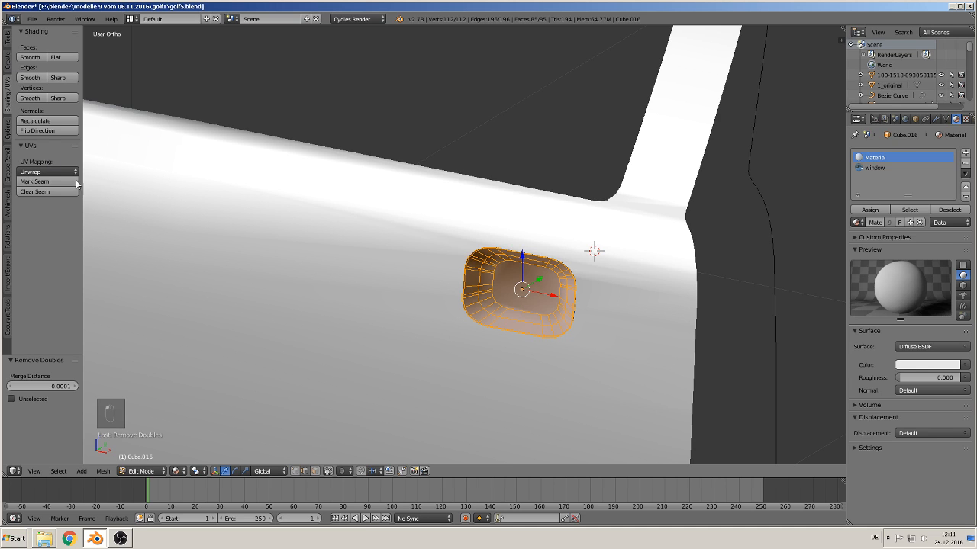
pyautogui.click(46, 122)
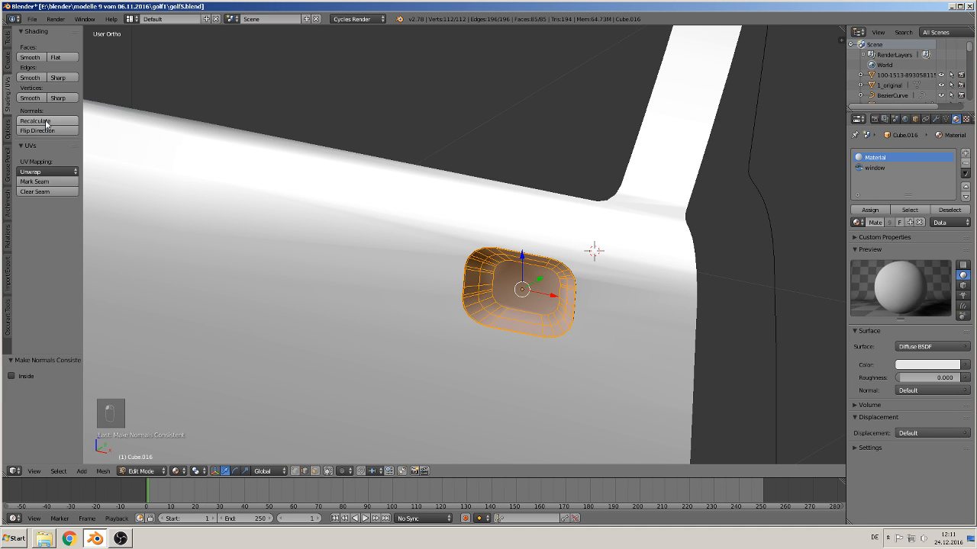
pyautogui.moveTo(512, 263); pyautogui.dragTo(474, 274, button='middle')
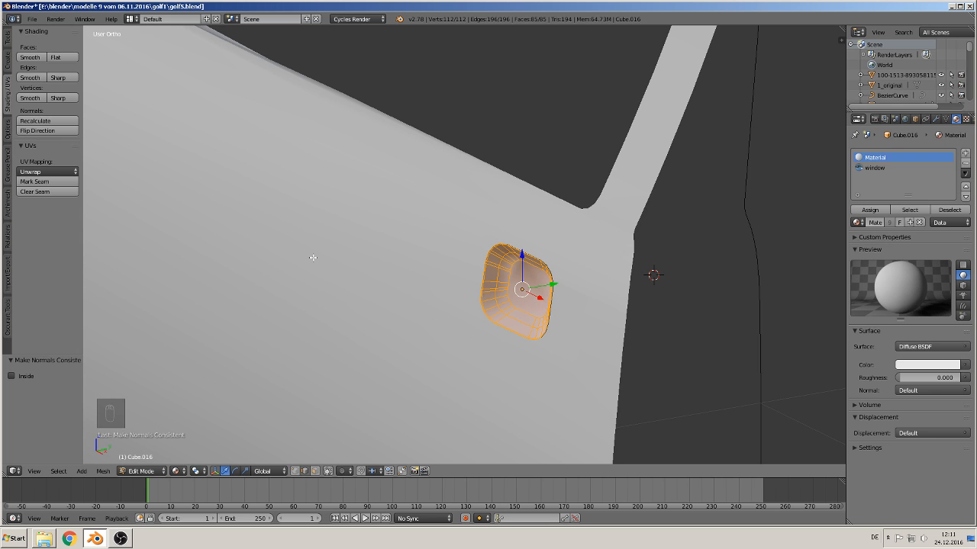
# Step: Flip the normals of the handle recess mesh and return to Object Mode
pyautogui.click(53, 132)
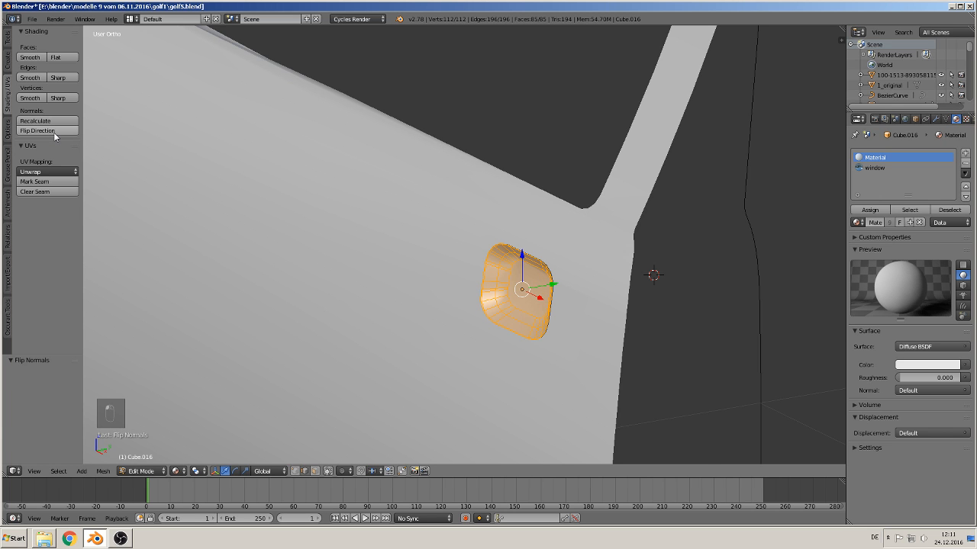
pyautogui.moveTo(222, 192)
pyautogui.mouseDown(button='middle')
pyautogui.moveTo(366, 226)
pyautogui.moveTo(372, 243)
pyautogui.mouseUp(button='middle')
pyautogui.press('Tab')
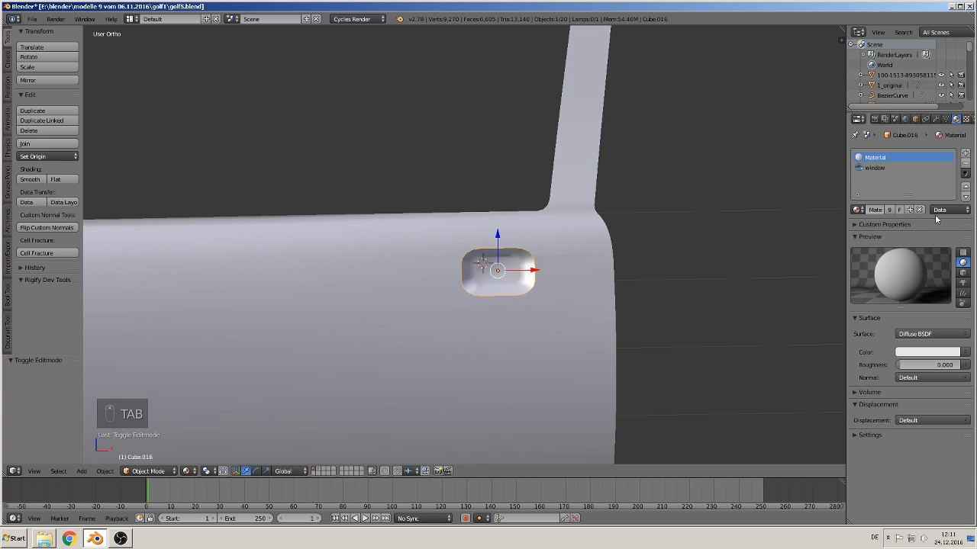
# Step: Add an Edge Split modifier with a 30° split angle to the handle recess and deselect everything
pyautogui.click(935, 120)
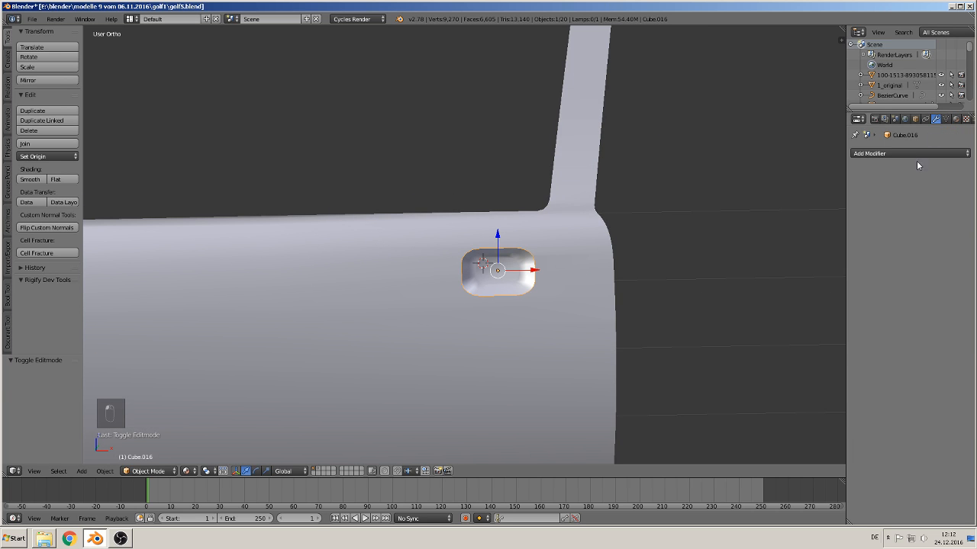
pyautogui.click(917, 155)
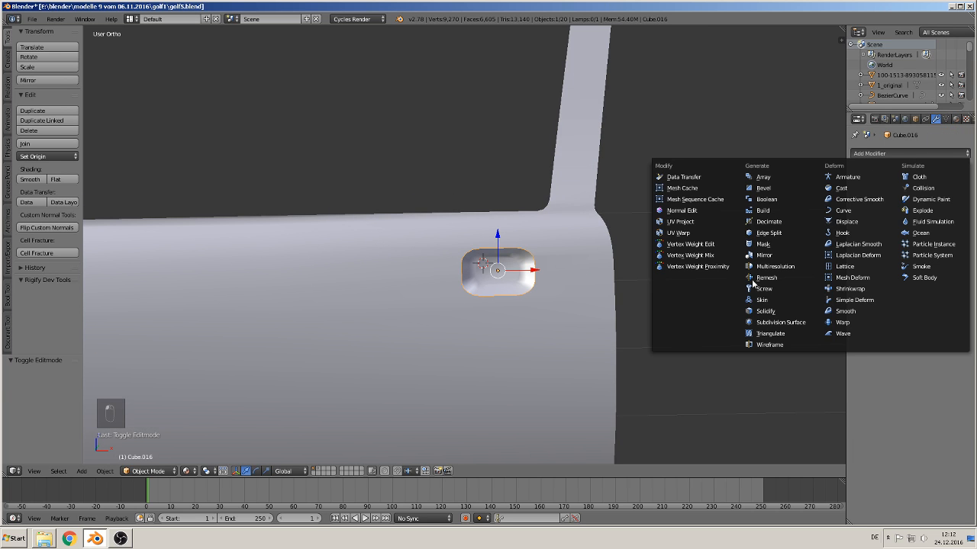
pyautogui.click(802, 233)
pyautogui.scroll(2, 696, 302)
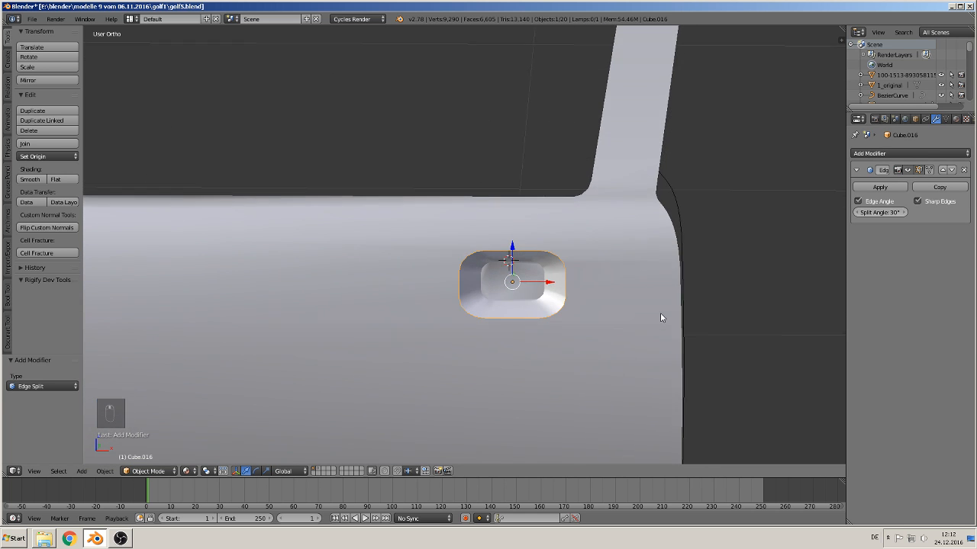
pyautogui.moveTo(661, 318); pyautogui.dragTo(629, 316, button='middle')
pyautogui.press('a')
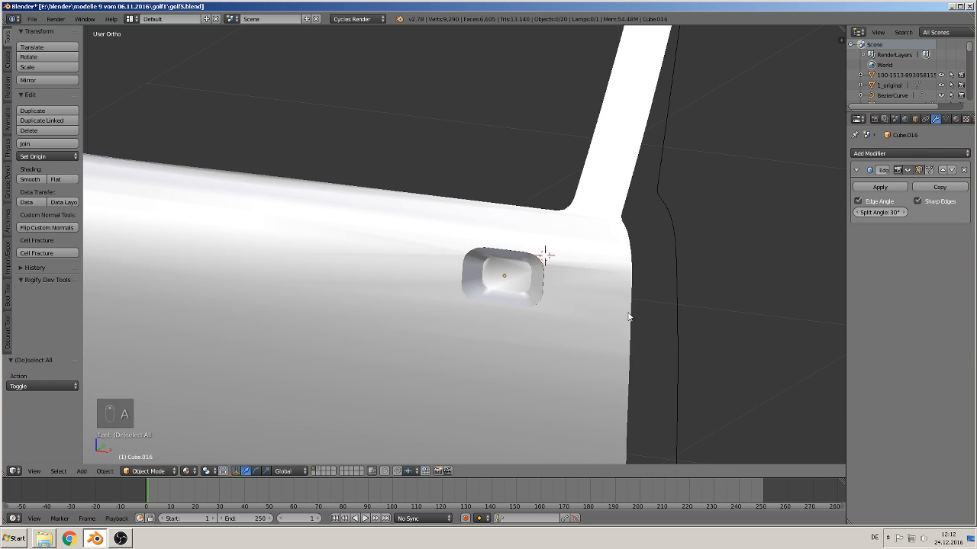
# Step: Select the handle recess and nudge it 0.001 along Y to fit the door's handle opening
pyautogui.scroll(-7, 624, 313)
pyautogui.moveTo(568, 319); pyautogui.dragTo(519, 332, button='middle')
pyautogui.scroll(2, 583, 305)
pyautogui.scroll(6, 522, 329)
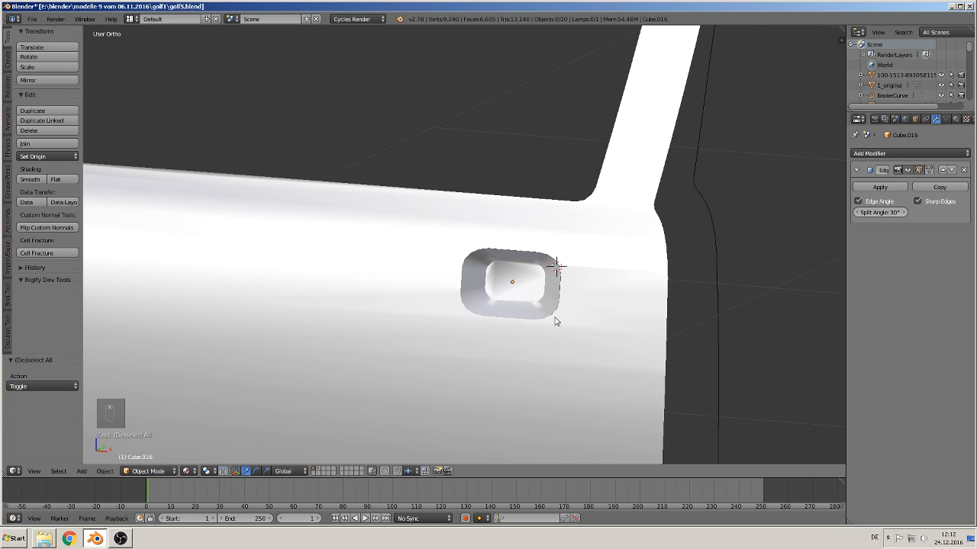
pyautogui.scroll(4, 573, 324)
pyautogui.rightClick(513, 263)
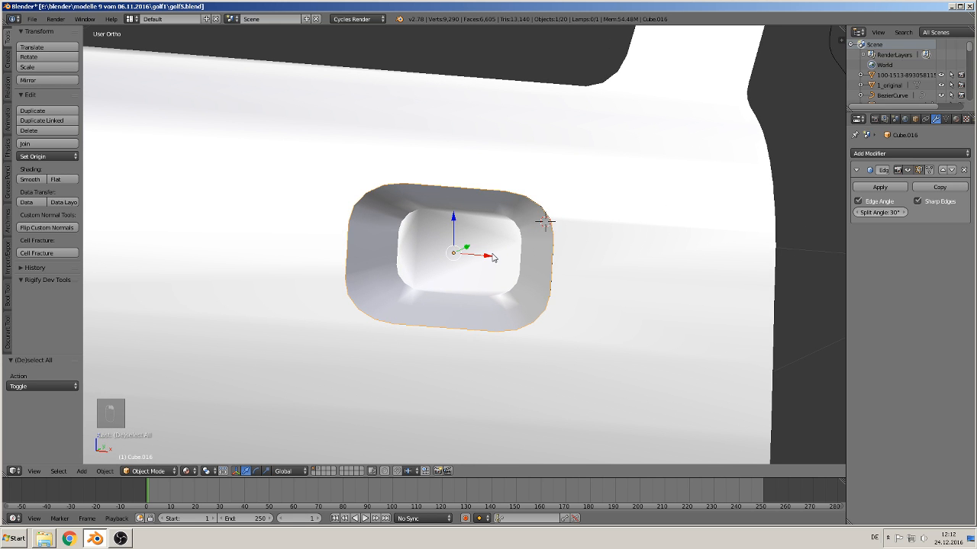
pyautogui.press('g')
pyautogui.press('x')
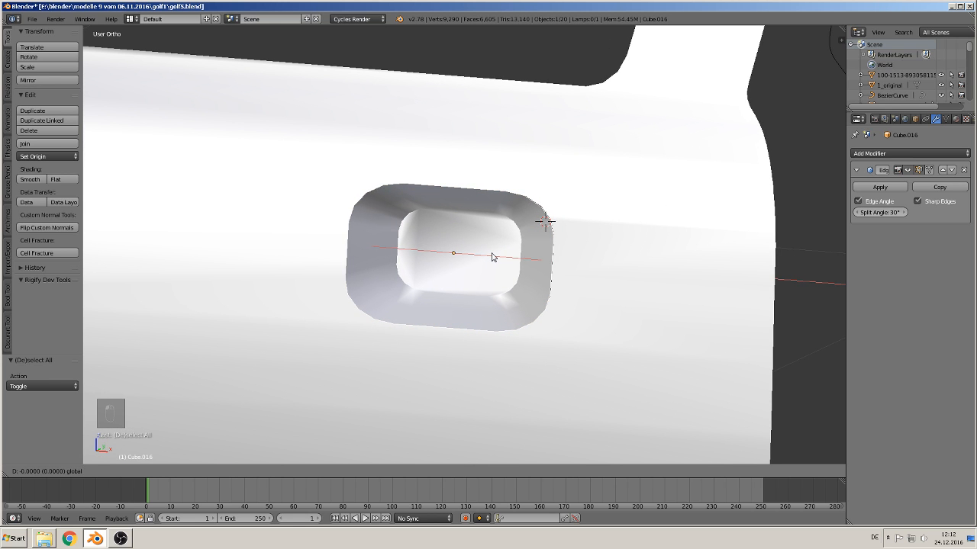
pyautogui.click(492, 257)
pyautogui.moveTo(495, 260); pyautogui.dragTo(481, 288, button='middle')
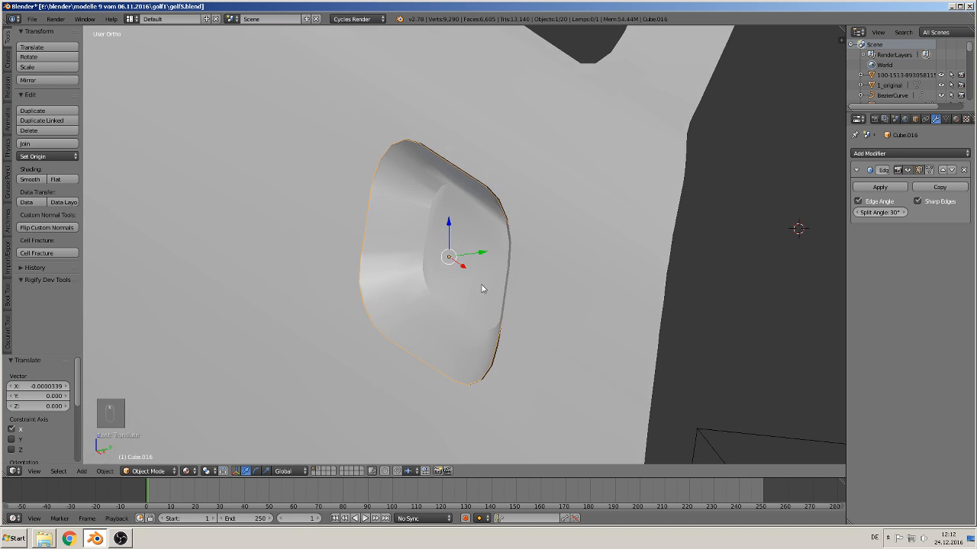
pyautogui.press('g')
pyautogui.press('y')
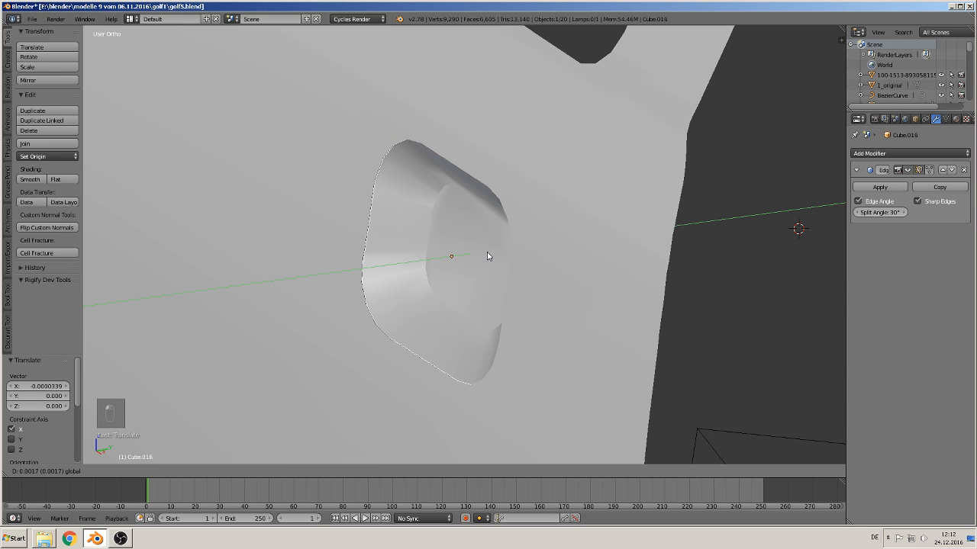
pyautogui.click(496, 262)
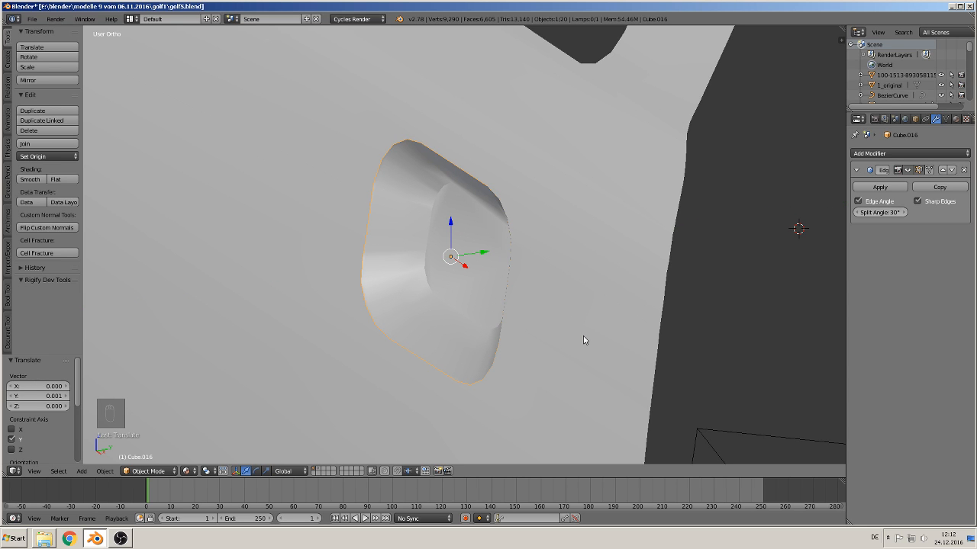
# Step: Add the door to the recess selection as the active object and join both into one mesh
pyautogui.press('Tab')
pyautogui.press('Tab')
pyautogui.moveTo(581, 340); pyautogui.dragTo(532, 286, button='middle')
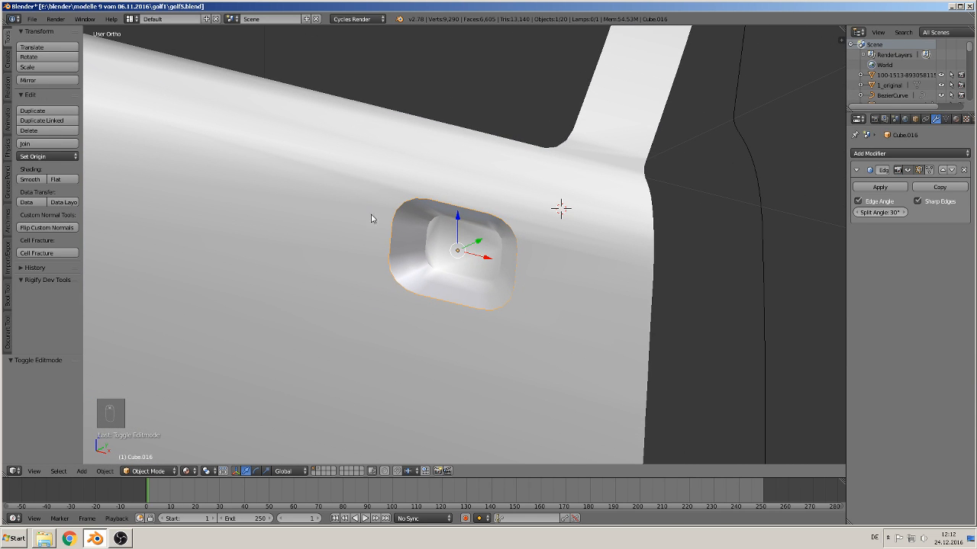
pyautogui.keyDown('shift'); pyautogui.rightClick(380, 192); pyautogui.keyUp('shift')
pyautogui.scroll(-5, 413, 273)
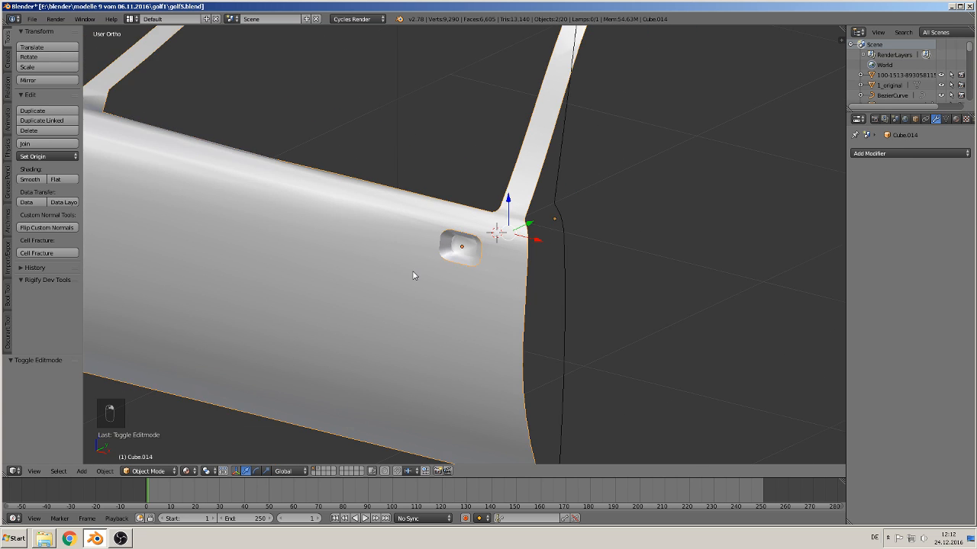
pyautogui.scroll(-4, 413, 273)
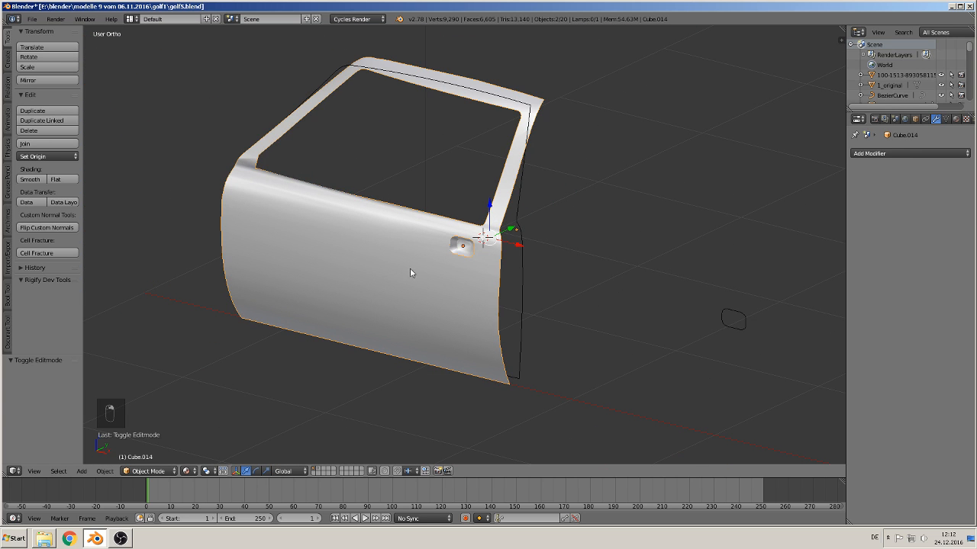
pyautogui.click(39, 144)
# Step: Move the joined door -1.880 along Y, away from its outline curve
pyautogui.scroll(-3, 522, 282)
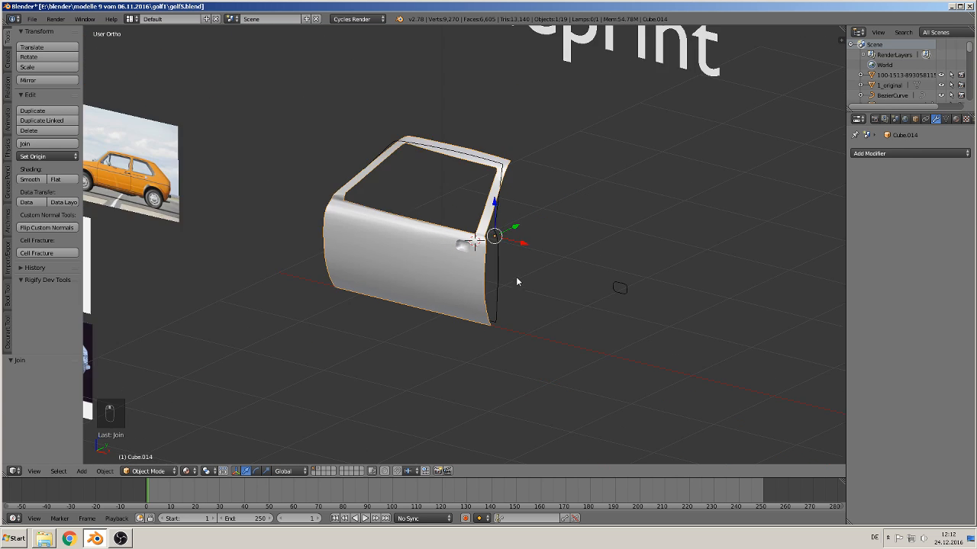
pyautogui.press('g')
pyautogui.press('y')
pyautogui.click(399, 280)
pyautogui.scroll(3, 431, 358)
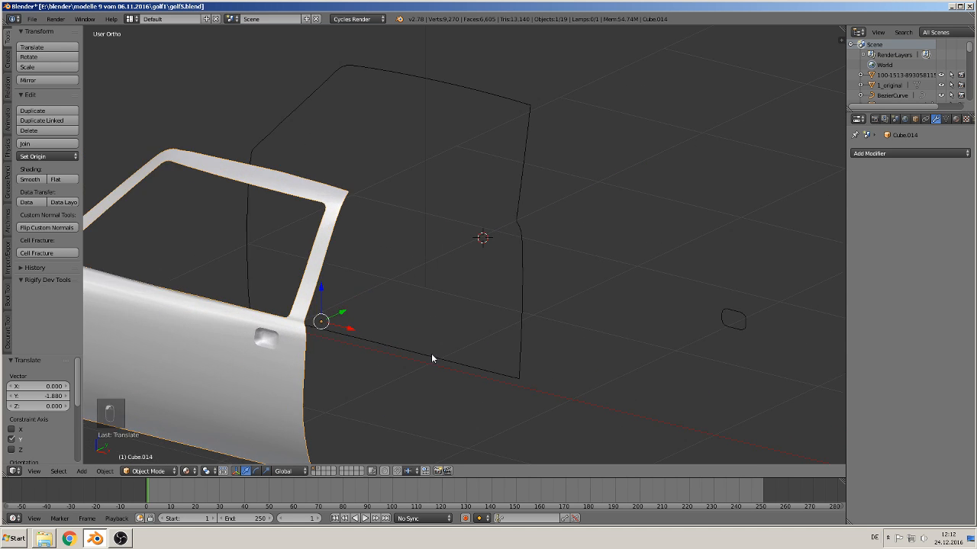
# Step: Examine the door with its handle recess from several angles alongside the car body and reference images
pyautogui.scroll(-7, 509, 329)
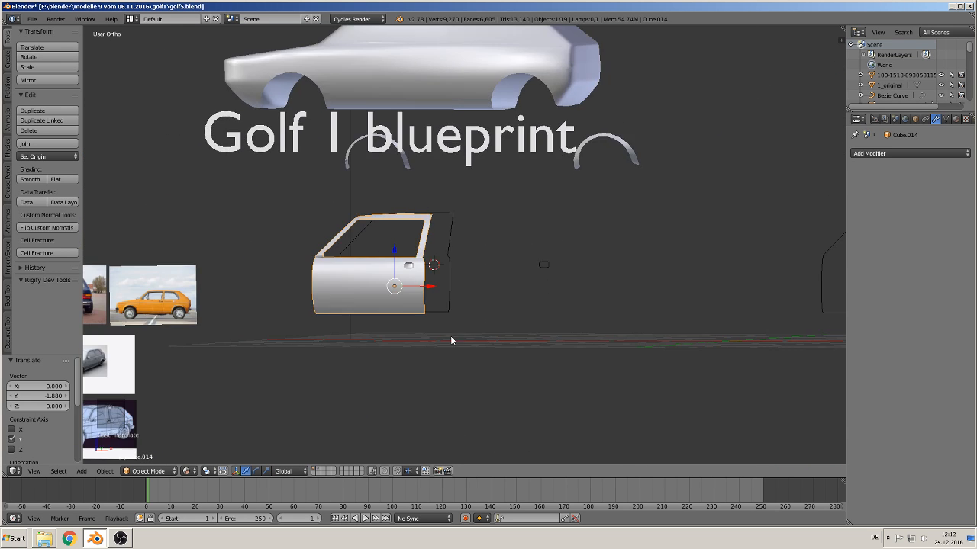
pyautogui.moveTo(451, 340)
pyautogui.mouseDown(button='middle')
pyautogui.moveTo(469, 359)
pyautogui.moveTo(460, 355)
pyautogui.mouseUp(button='middle')
pyautogui.scroll(5, 430, 318)
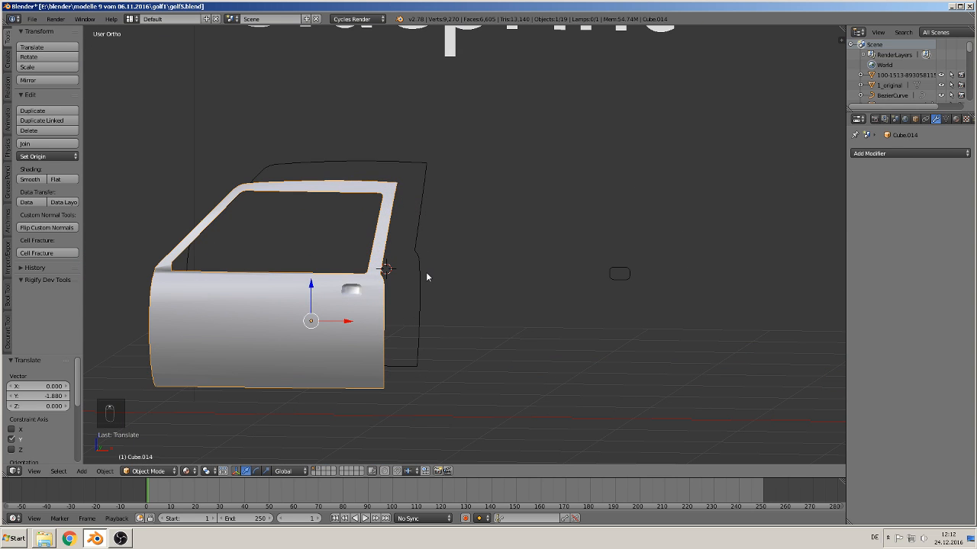
pyautogui.scroll(-1, 426, 276)
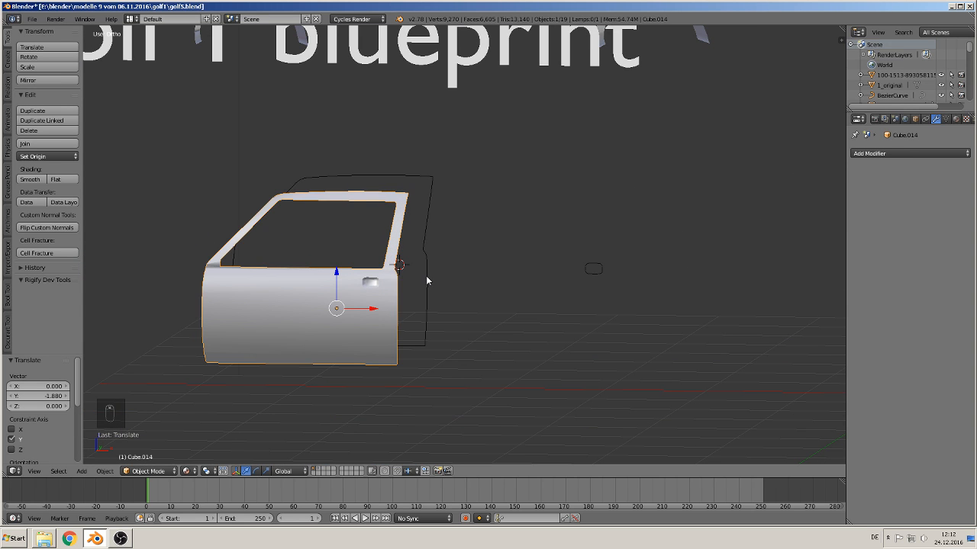
pyautogui.scroll(-6, 427, 281)
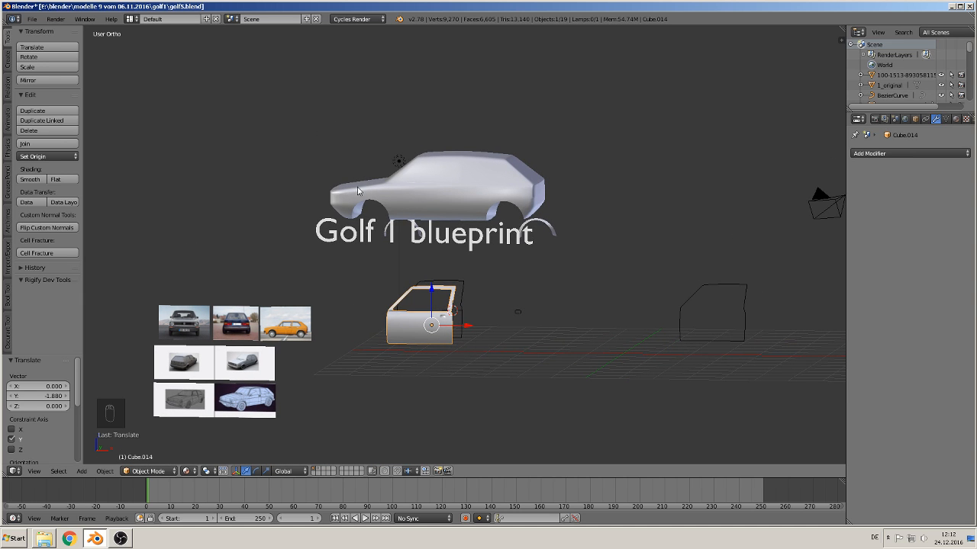
pyautogui.moveTo(358, 190); pyautogui.dragTo(354, 175, button='middle')
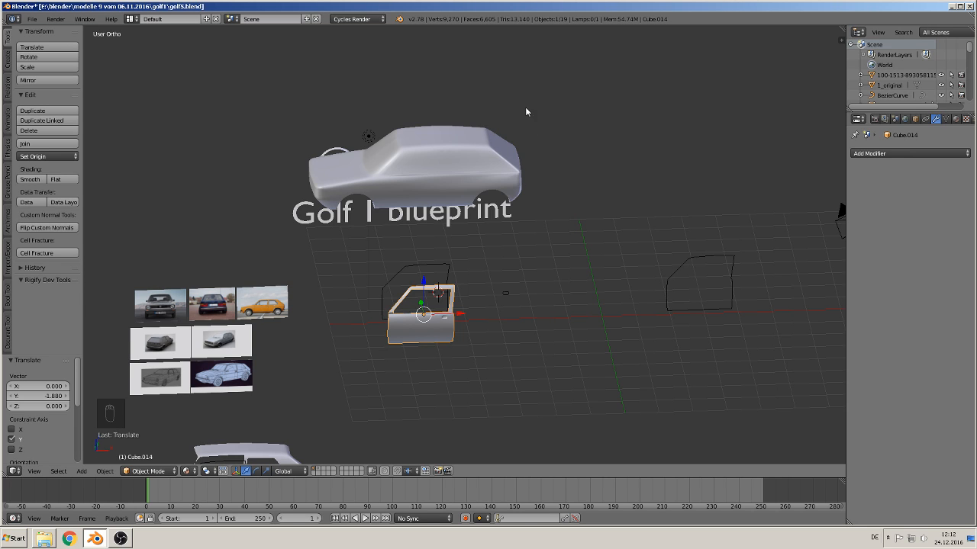
pyautogui.moveTo(522, 214); pyautogui.dragTo(475, 228, button='middle')
pyautogui.keyDown('shift'); pyautogui.moveTo(409, 331); pyautogui.dragTo(481, 241, button='middle'); pyautogui.keyUp('shift')
pyautogui.scroll(6, 458, 262)
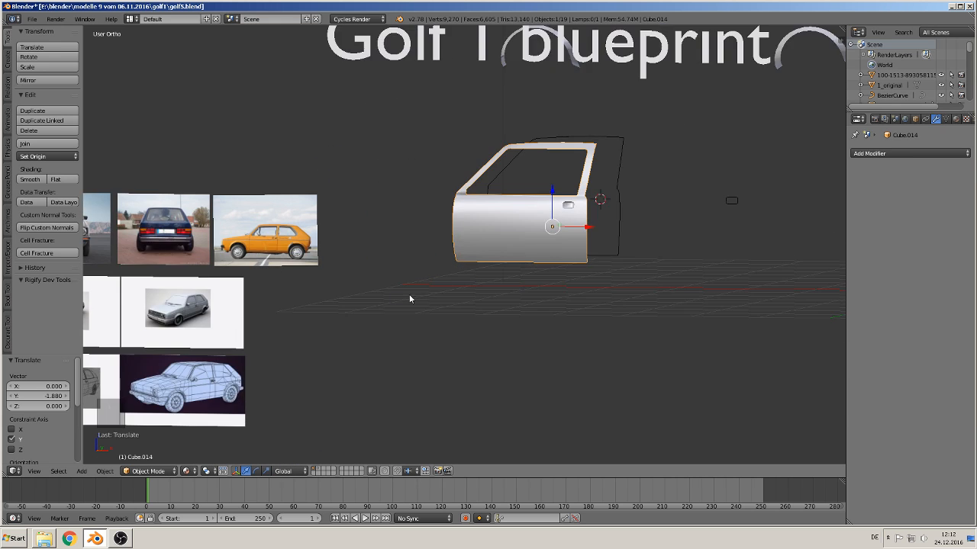